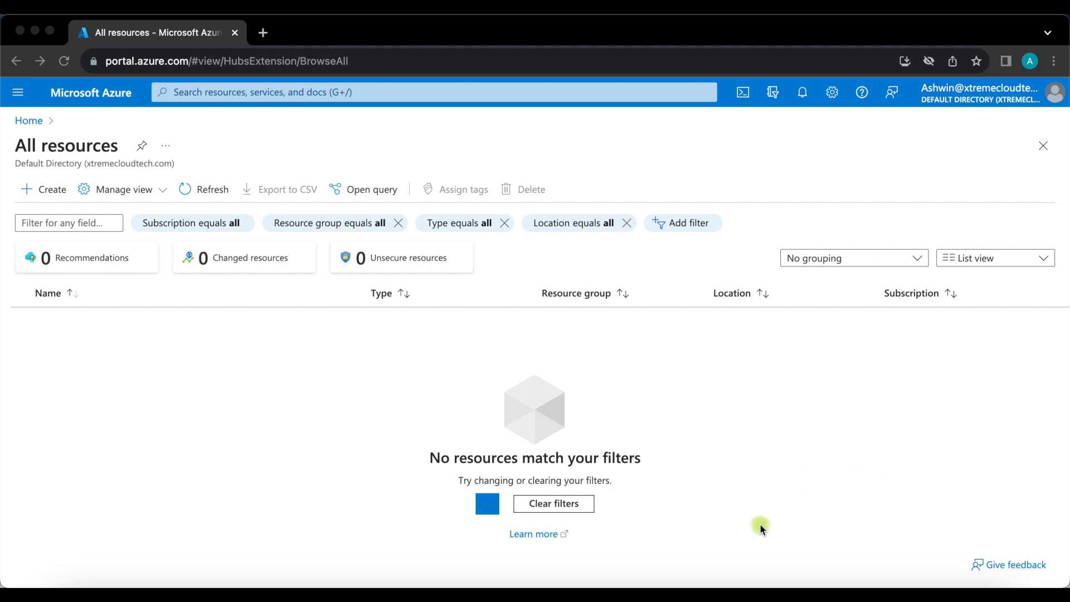
# Switch to the Azure Machine Learning diagram in draw.io and examine its pipelines, compute, deployment, datastores and experiments components.
pyautogui.click(710, 590)
pyautogui.click(505, 392)
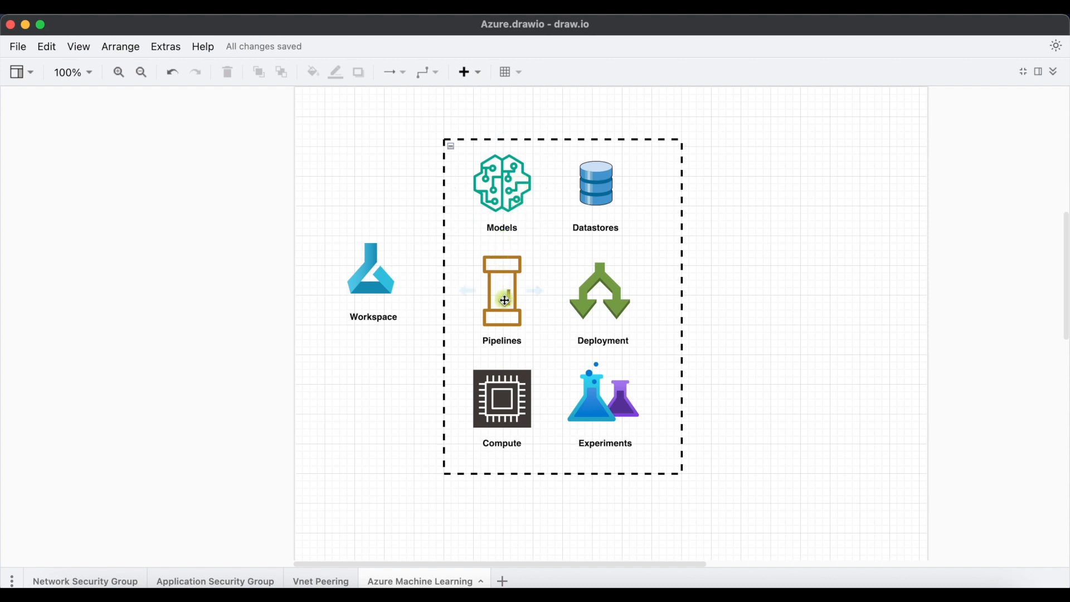
pyautogui.click(510, 410)
pyautogui.click(616, 308)
pyautogui.click(597, 184)
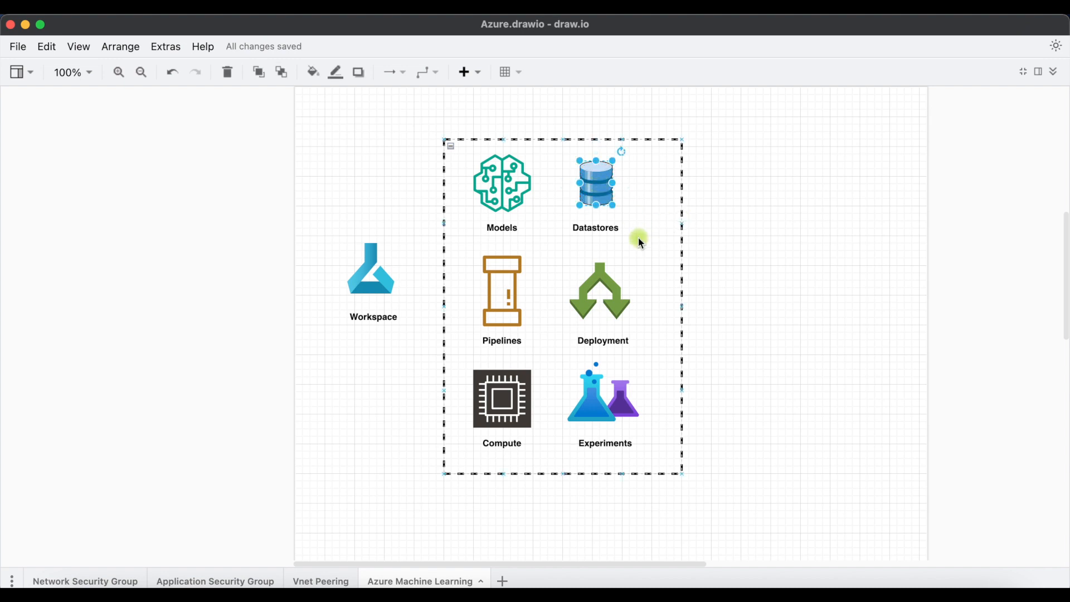
pyautogui.click(596, 405)
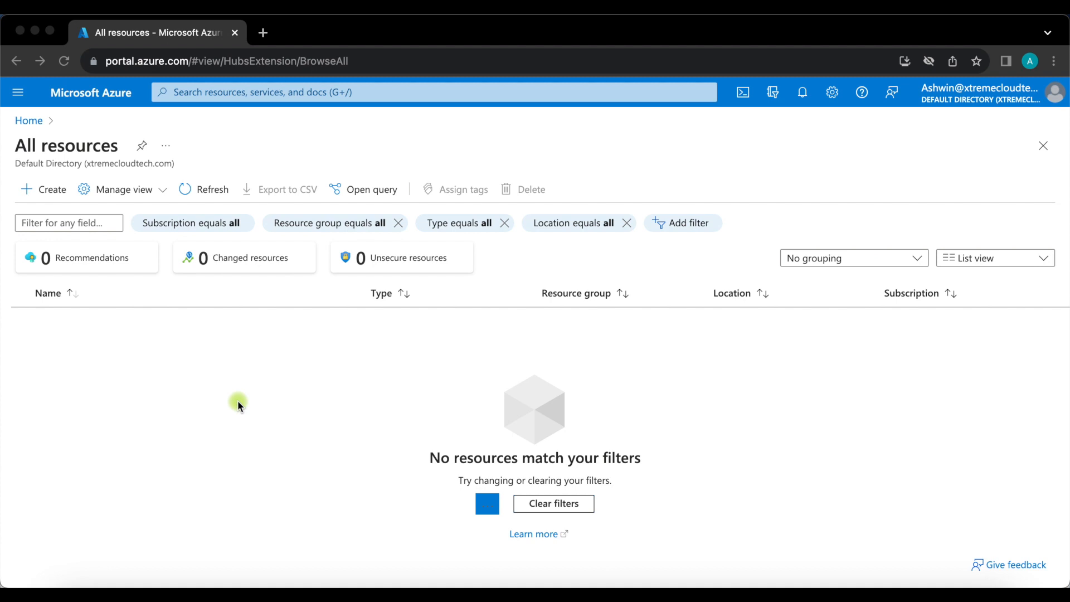
# Search the Azure portal for "azure machine" and open the Azure Machine Learning service.
pyautogui.click(252, 96)
pyautogui.click(252, 94)
pyautogui.write('a')
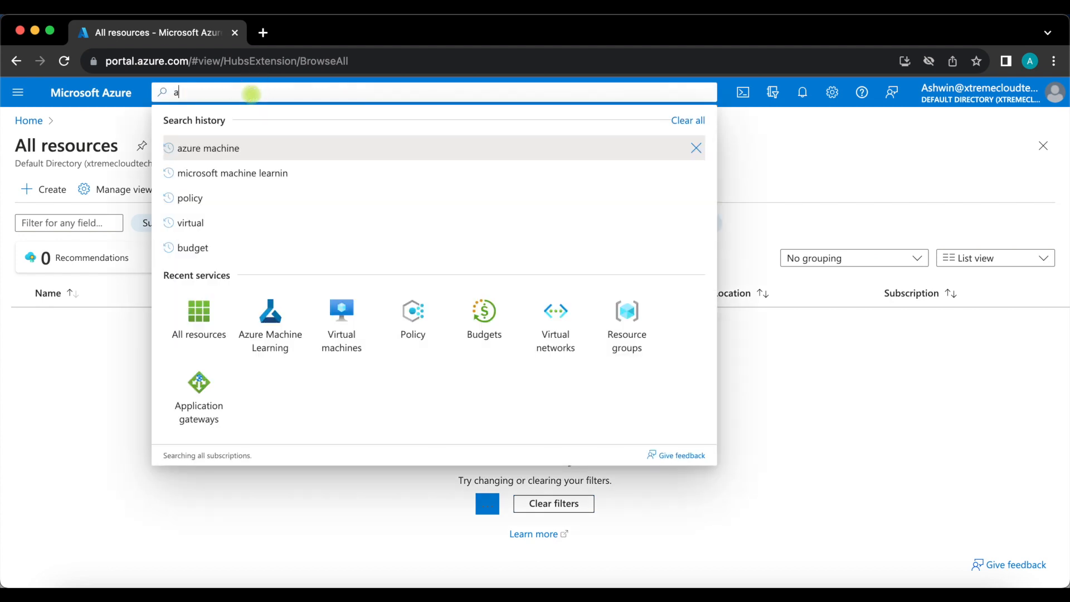
pyautogui.write('zure machine')
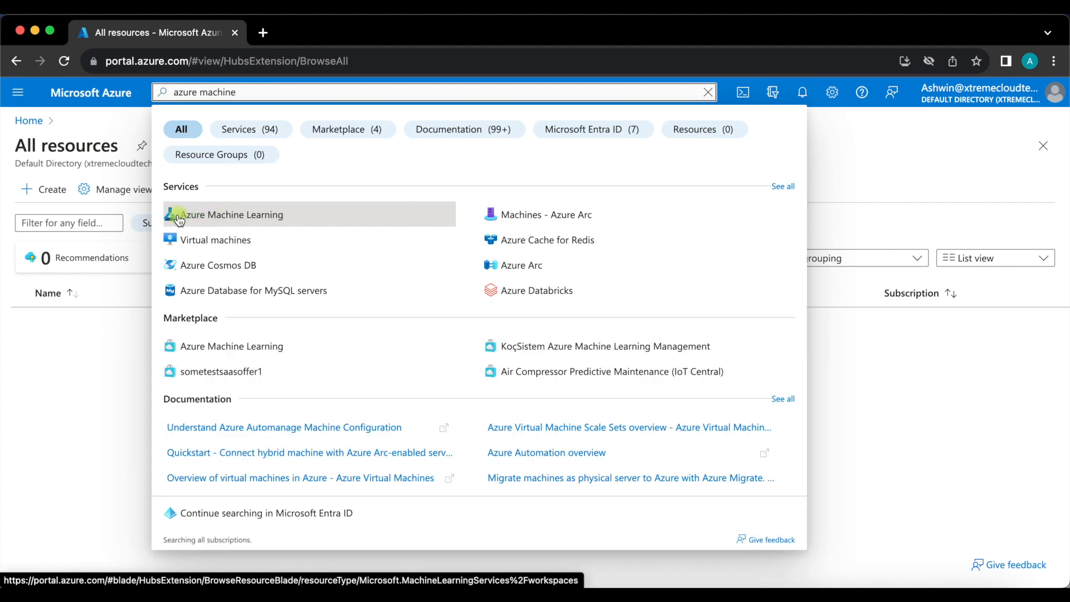
pyautogui.click(210, 220)
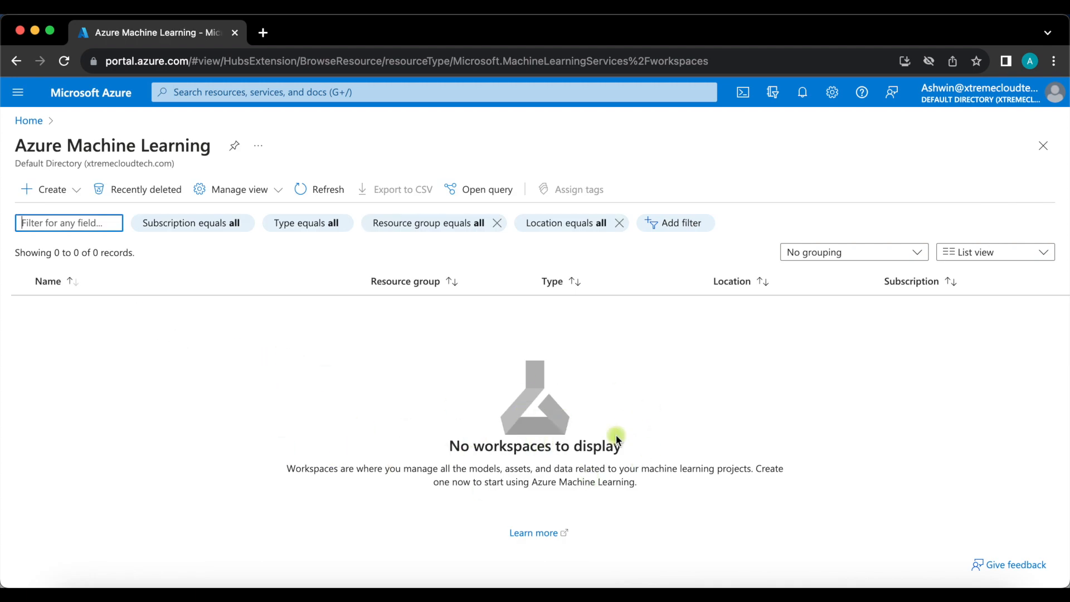
# Start creating a new machine learning workspace and check the available subscriptions, keeping Azure Test Subscription.
pyautogui.click(77, 190)
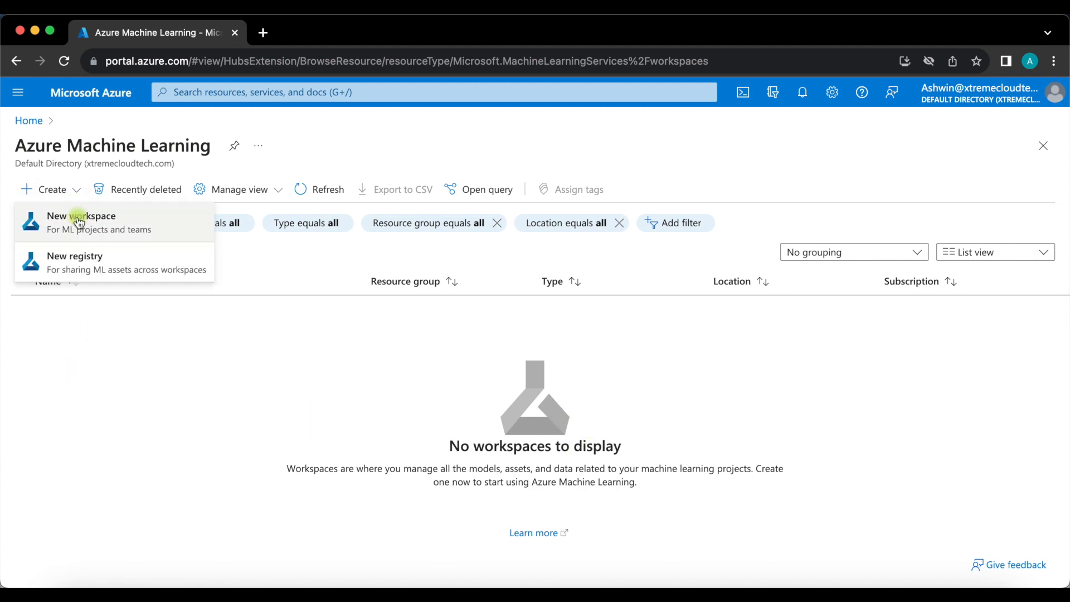
pyautogui.click(79, 222)
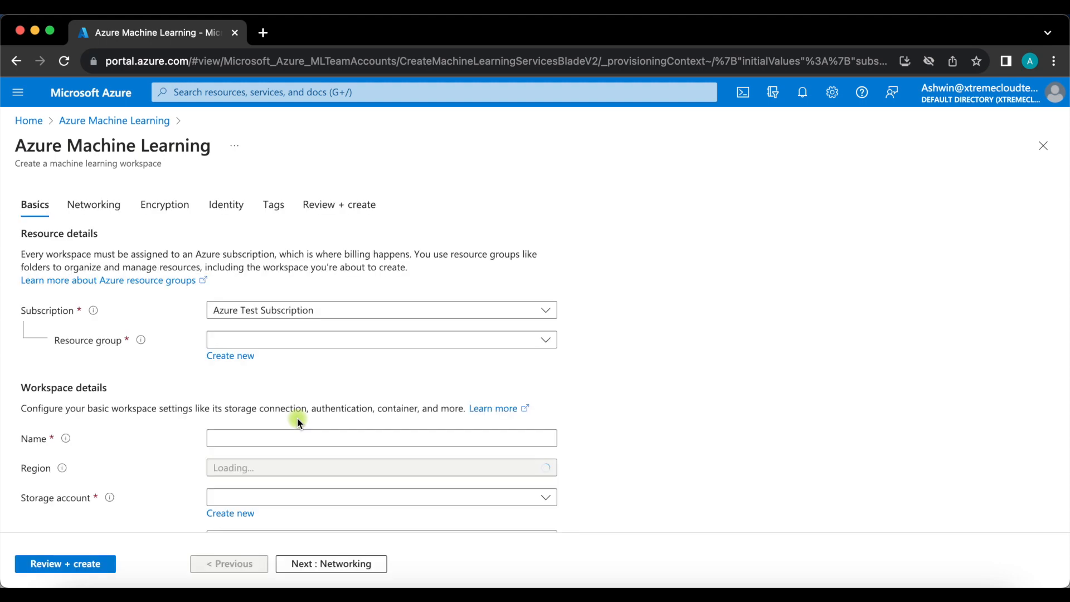
pyautogui.scroll(-2, 133, 390)
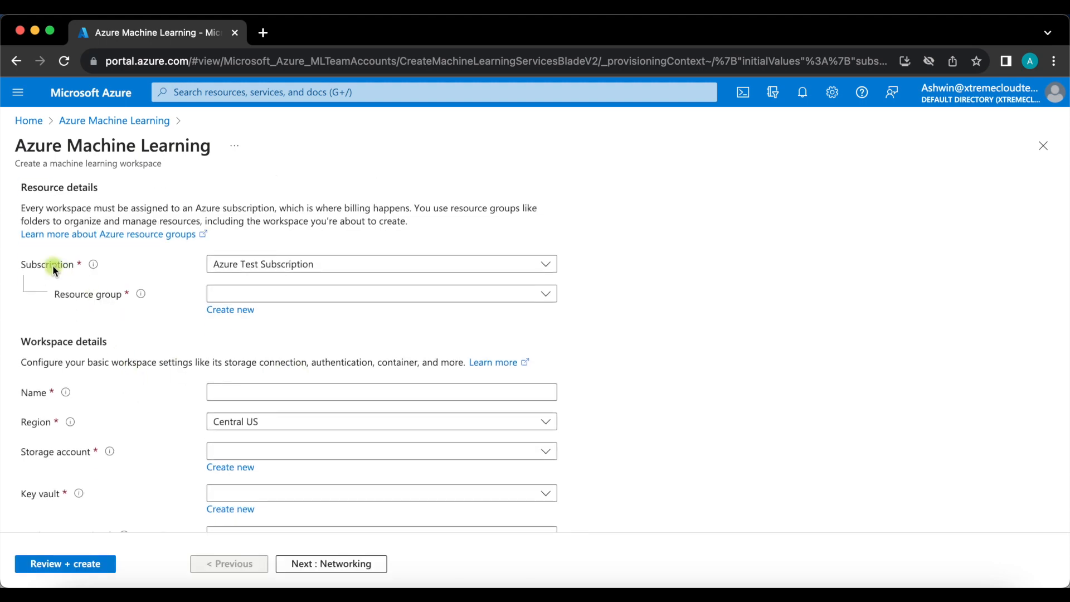
pyautogui.click(257, 268)
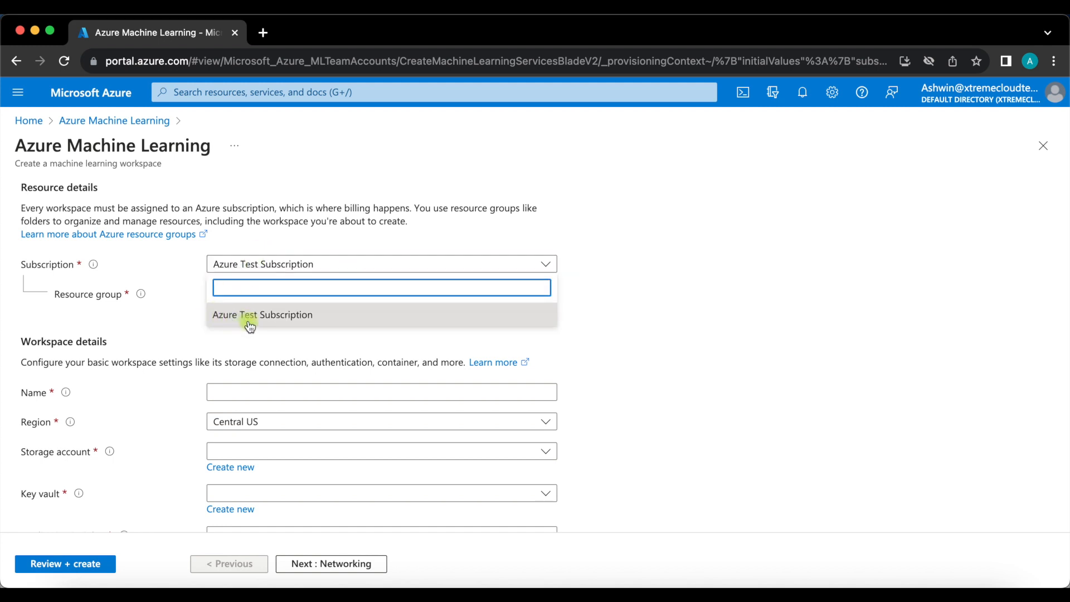
pyautogui.click(176, 277)
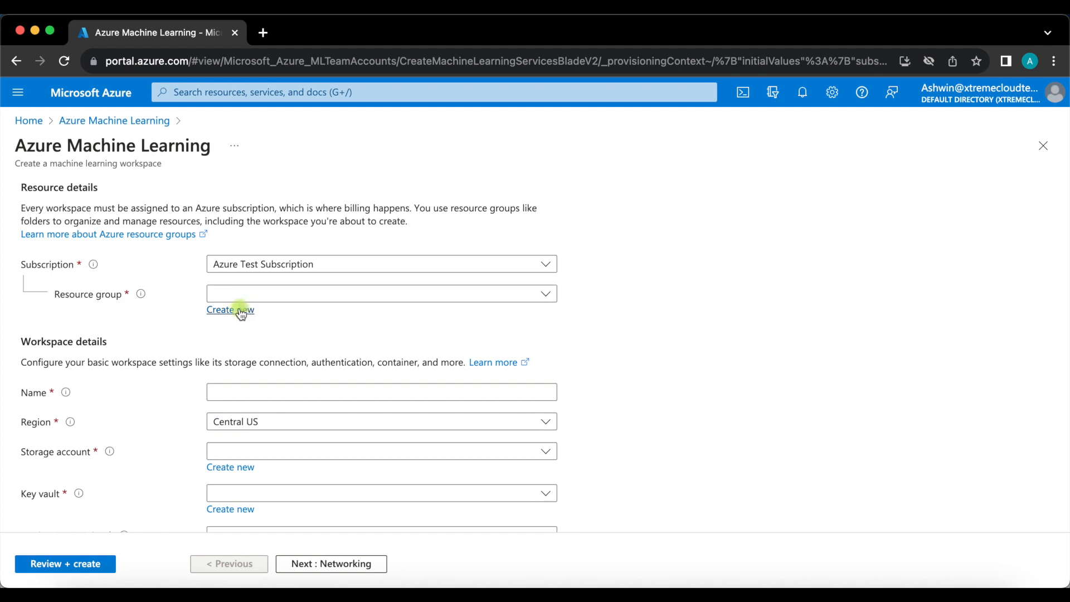
# Create a new resource group named machinelearning101 for the workspace, copying its name for reuse.
pyautogui.click(277, 296)
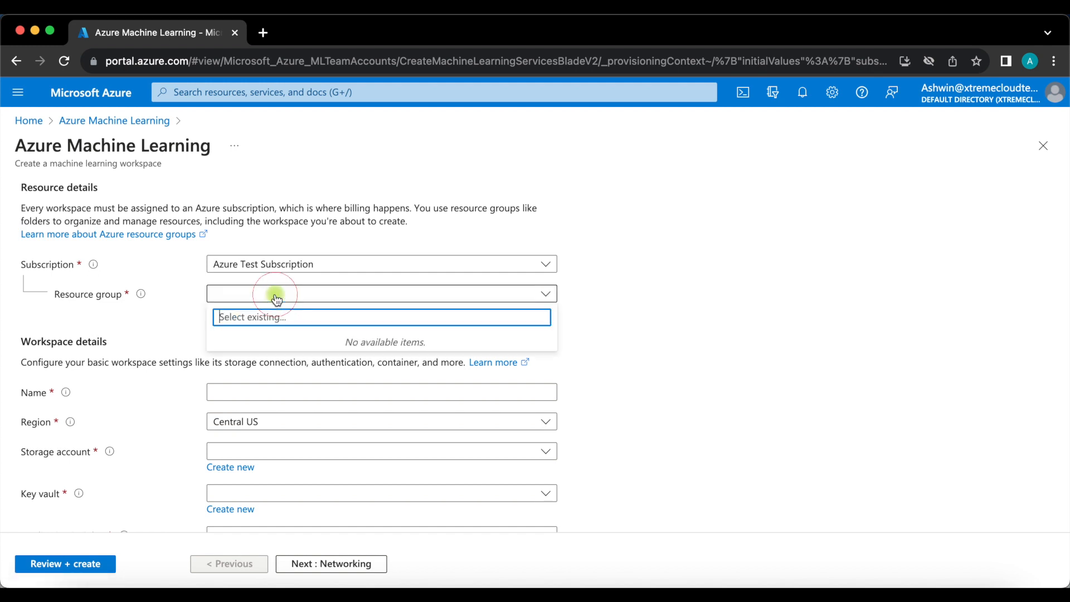
pyautogui.click(162, 295)
pyautogui.click(231, 310)
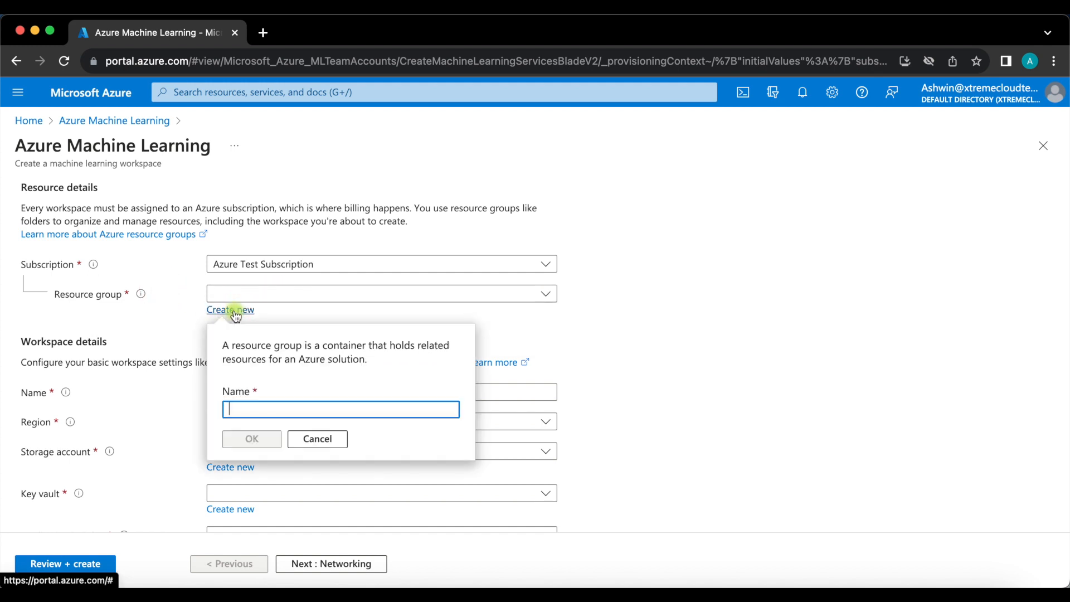
pyautogui.click(323, 416)
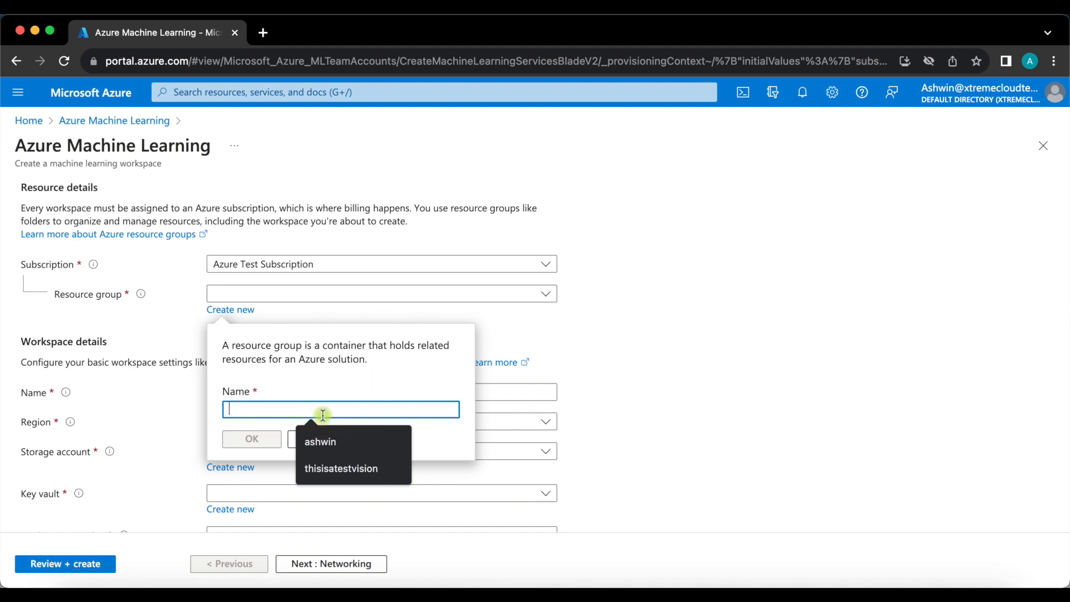
pyautogui.write('machinel')
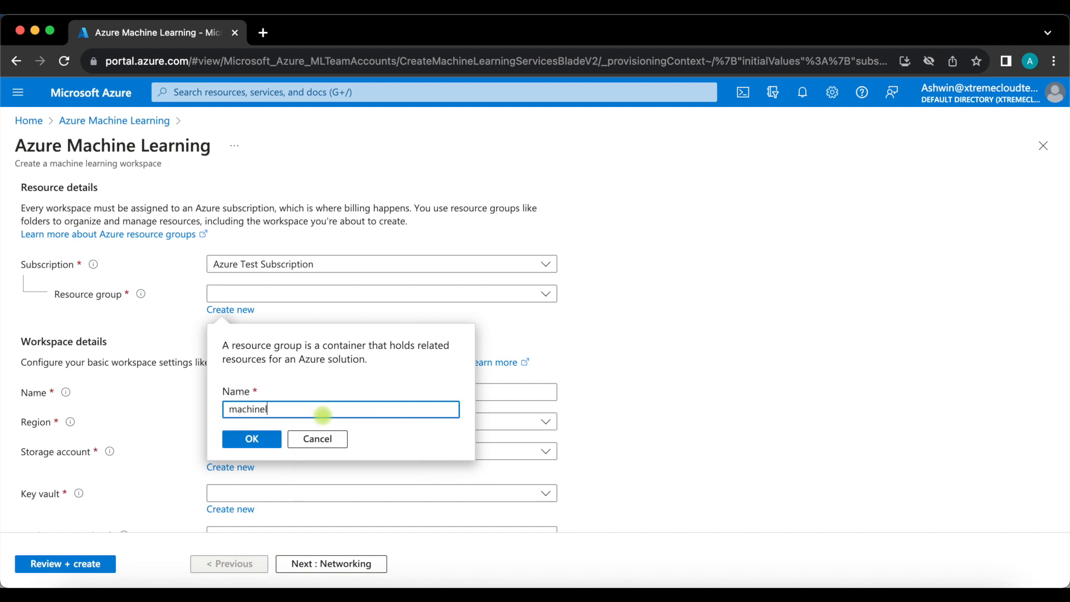
pyautogui.write('earning101')
pyautogui.press('super+a')
pyautogui.press('super+c')
pyautogui.click(274, 438)
# Name the workspace machinelearning101, reusing the copied resource group name.
pyautogui.scroll(-5, 166, 344)
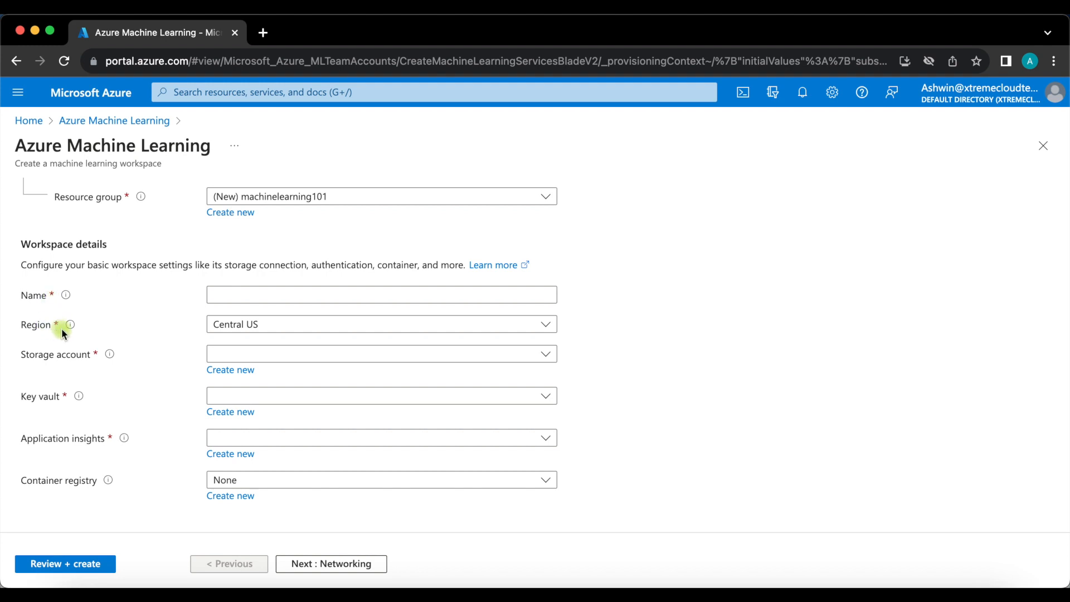
pyautogui.click(234, 298)
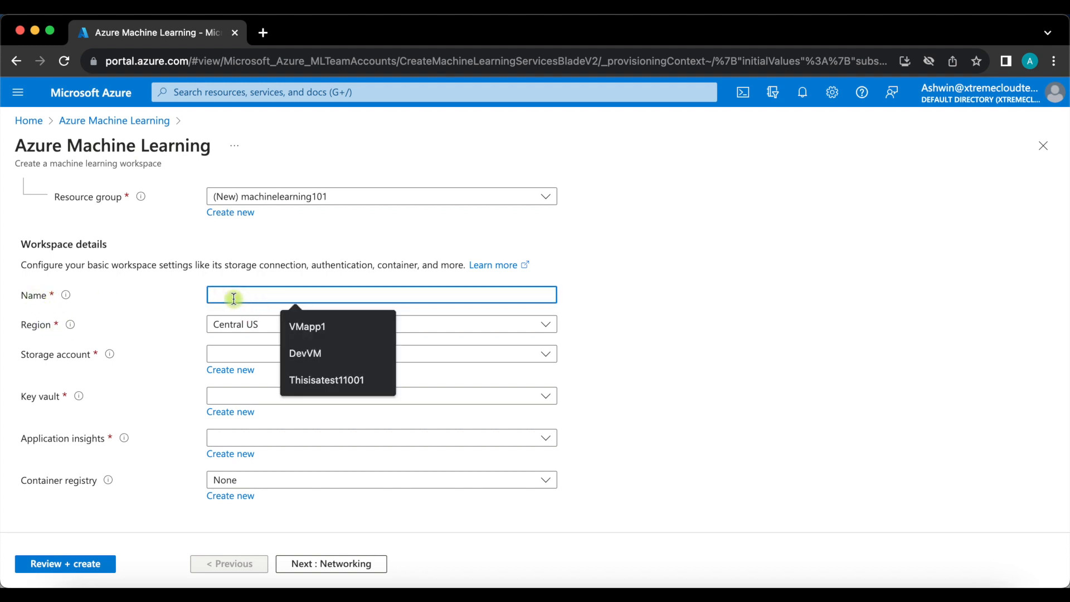
pyautogui.press('super+v')
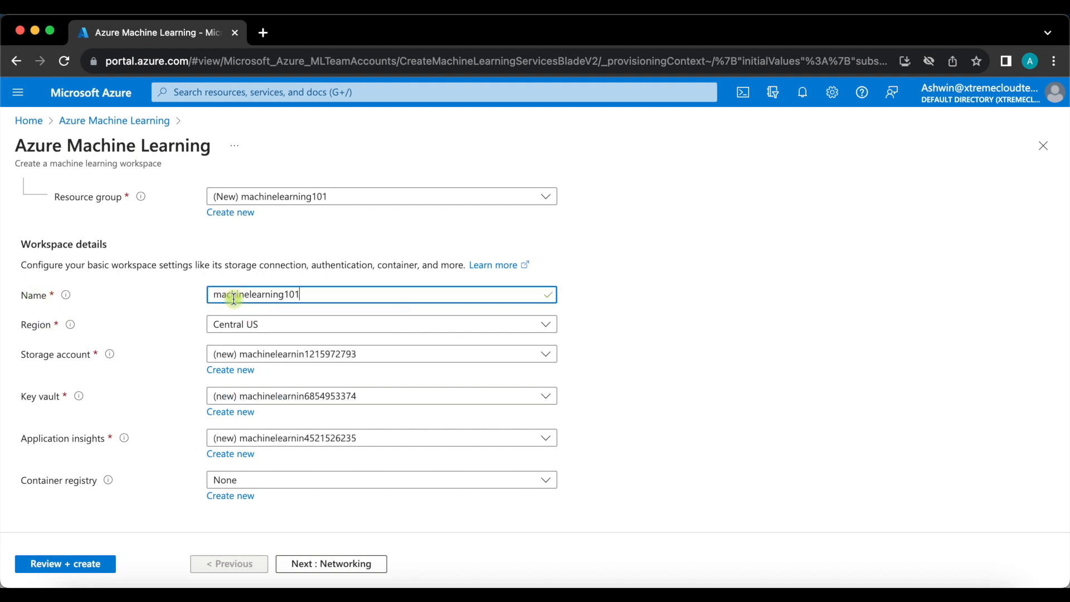
pyautogui.click(159, 314)
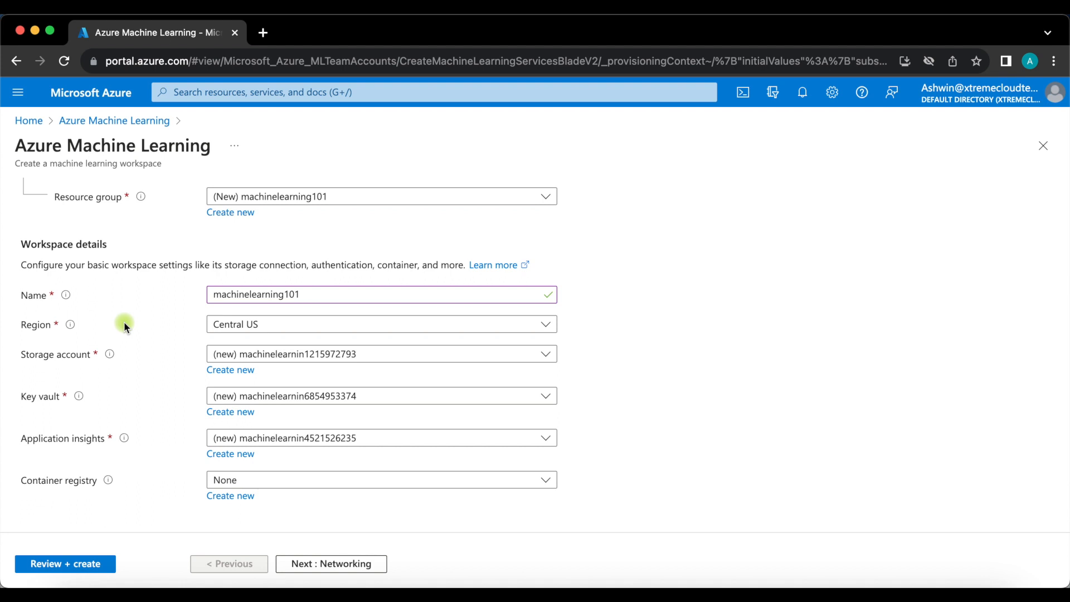
# Create a new container registry named machinelearning1011 with the Standard SKU for the workspace.
pyautogui.scroll(-1, 39, 365)
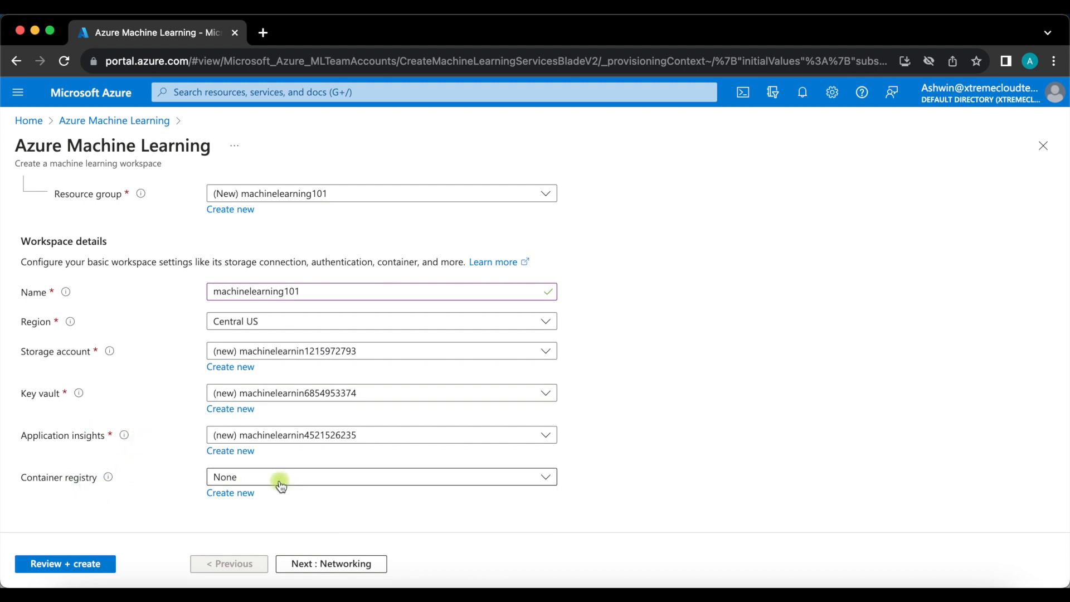
pyautogui.click(243, 496)
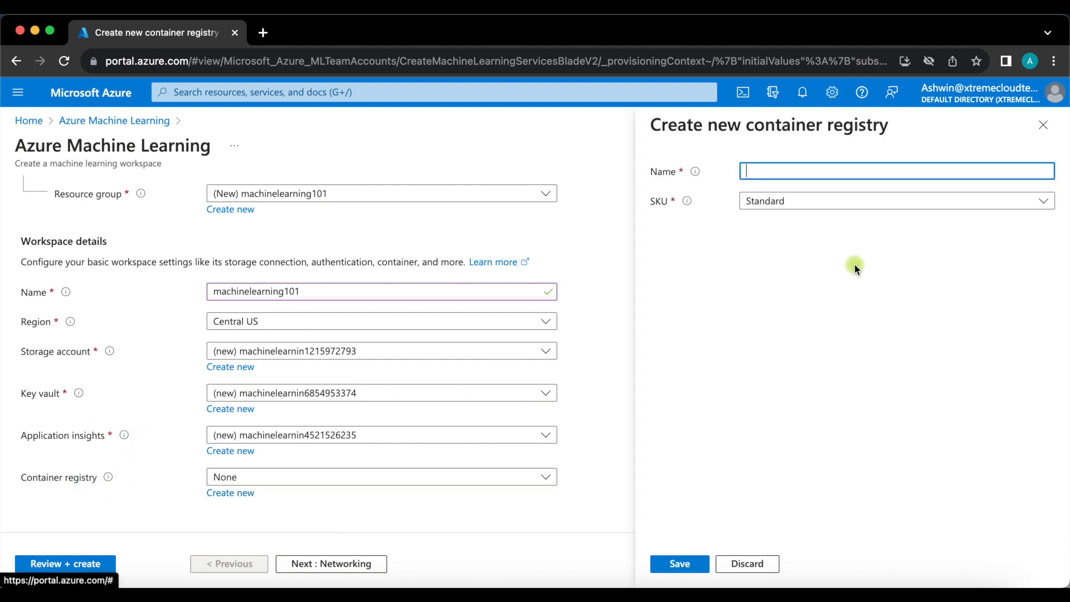
pyautogui.press('super+v')
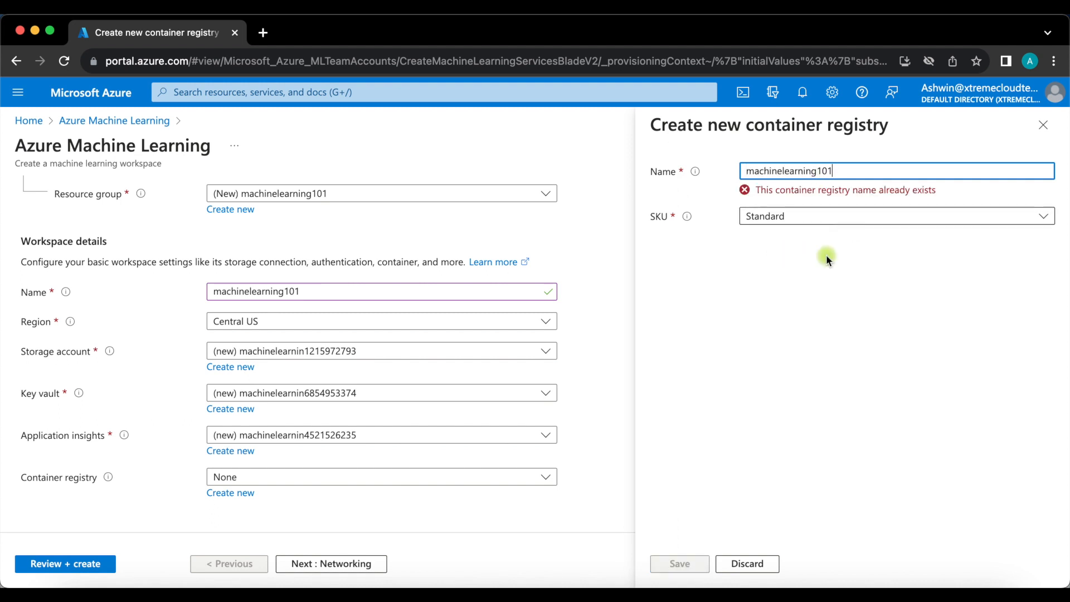
pyautogui.write('1')
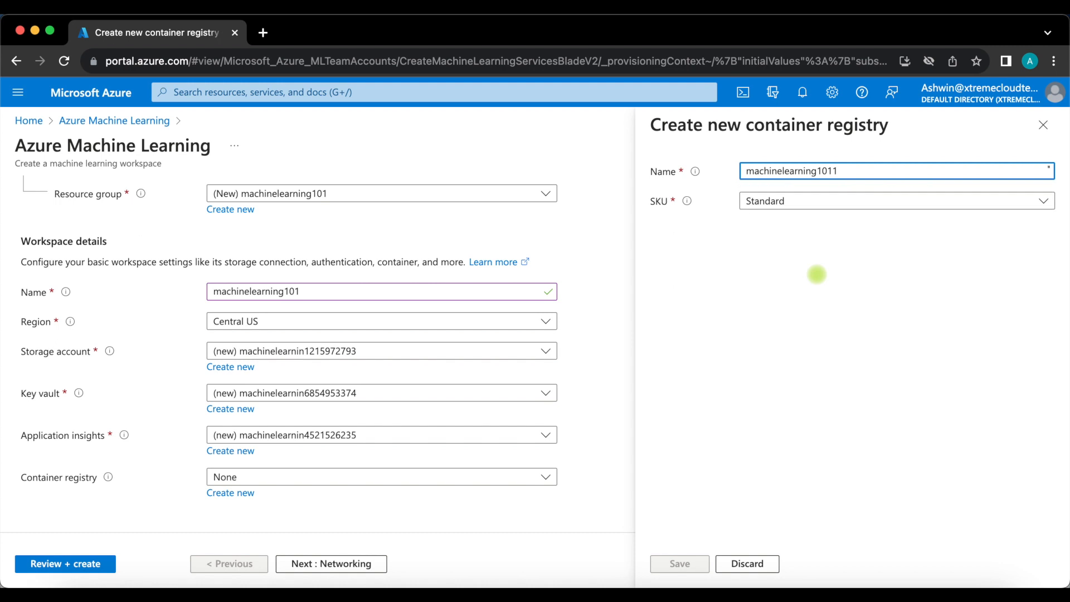
pyautogui.click(805, 342)
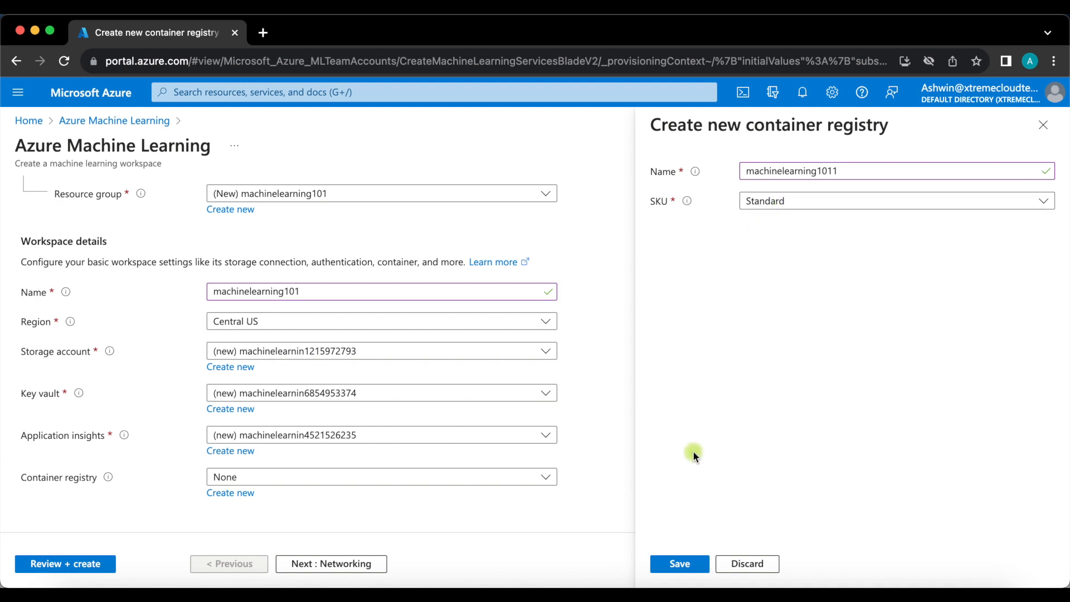
pyautogui.click(676, 565)
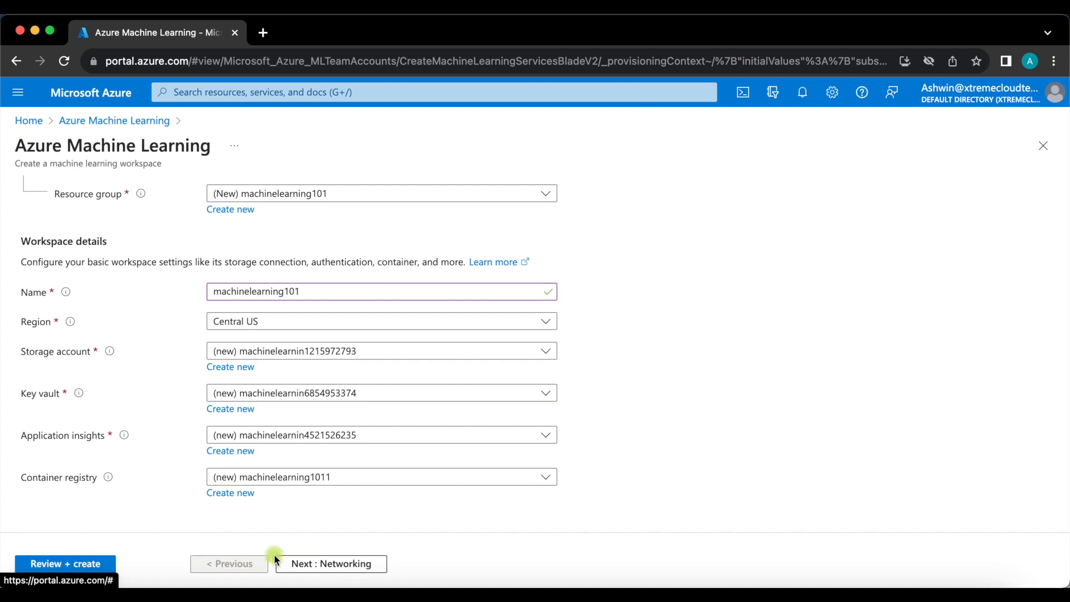
# Accept the default networking, encryption, identity and tags settings, and create the workspace from the final review.
pyautogui.click(314, 564)
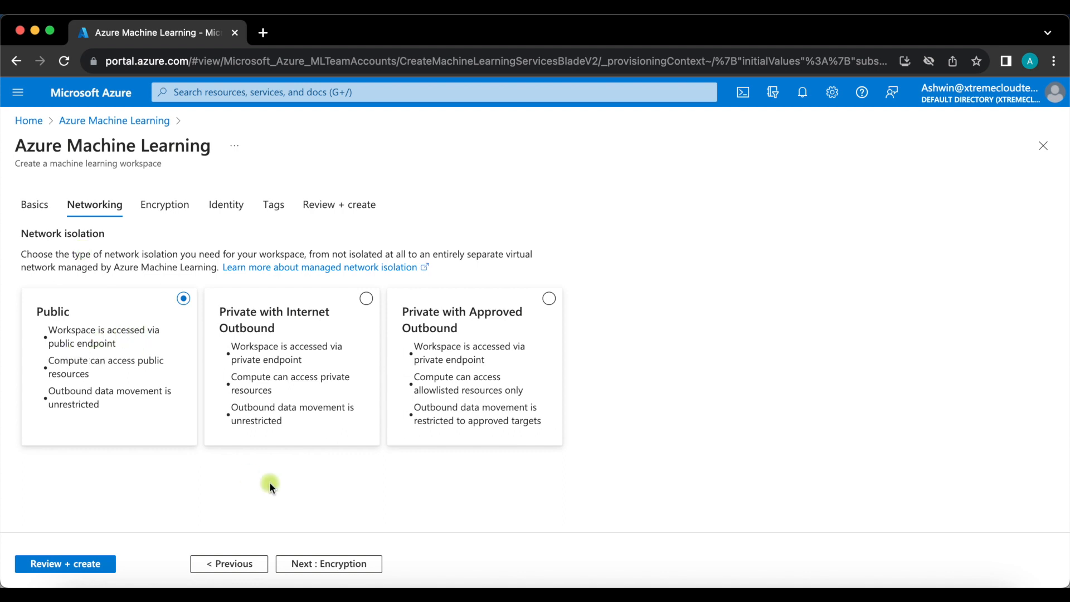
pyautogui.click(313, 564)
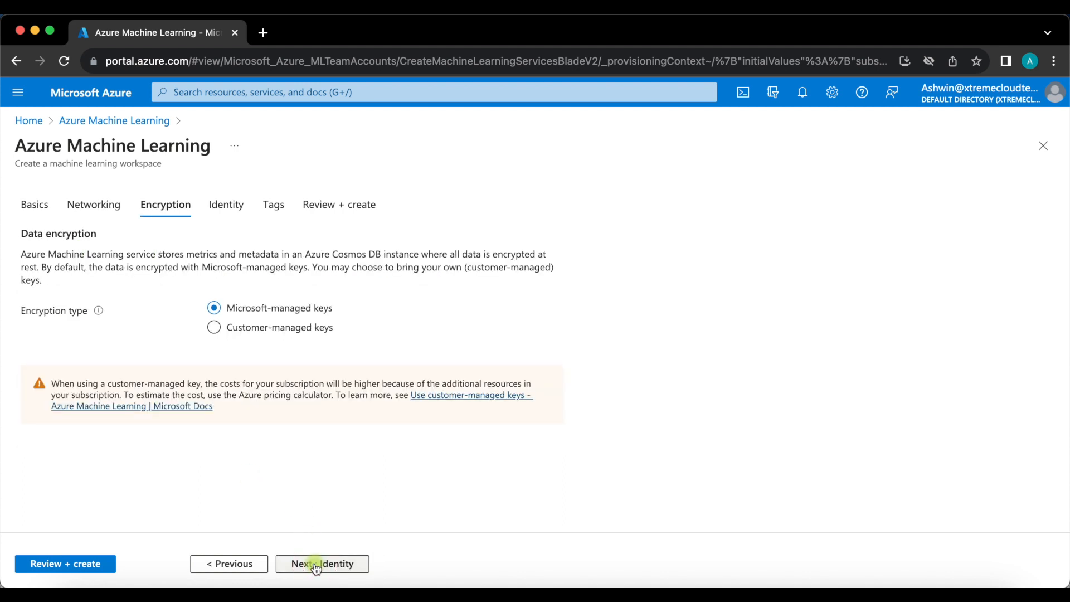
pyautogui.click(230, 321)
pyautogui.click(330, 565)
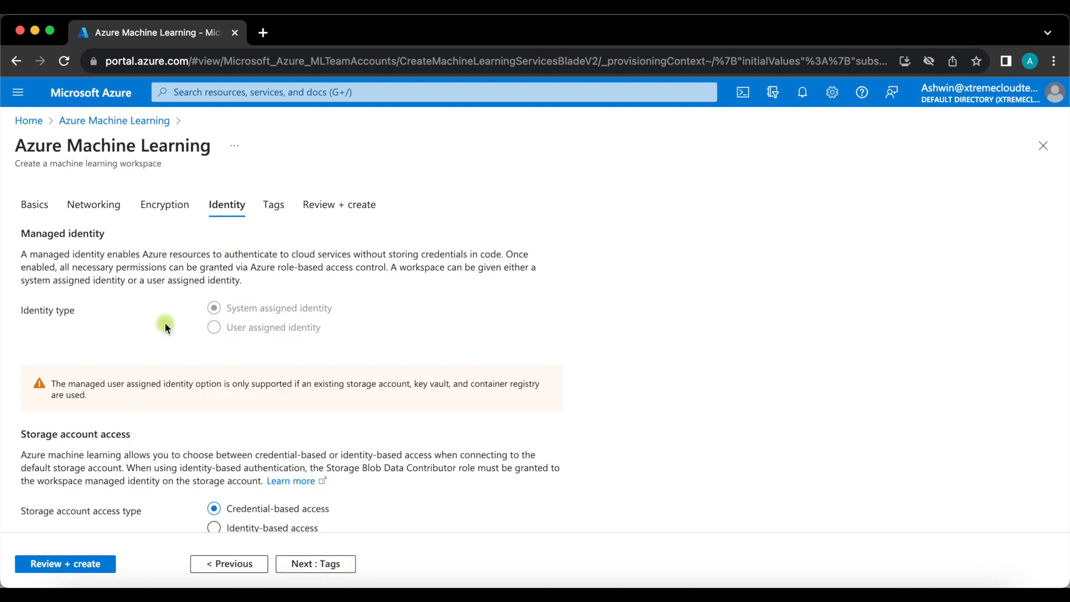
pyautogui.scroll(-3, 162, 369)
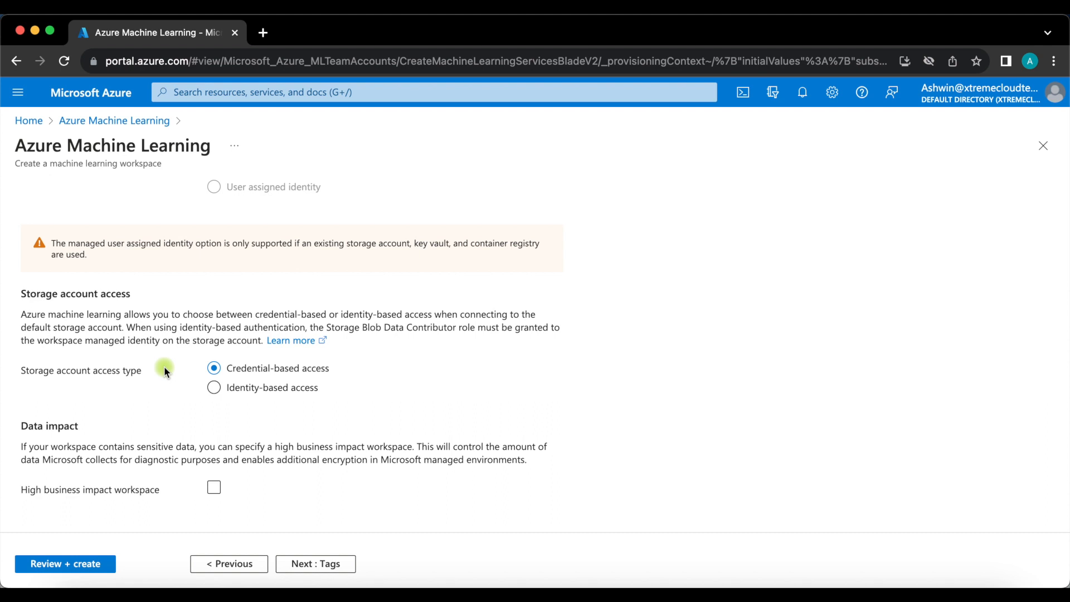
pyautogui.click(333, 564)
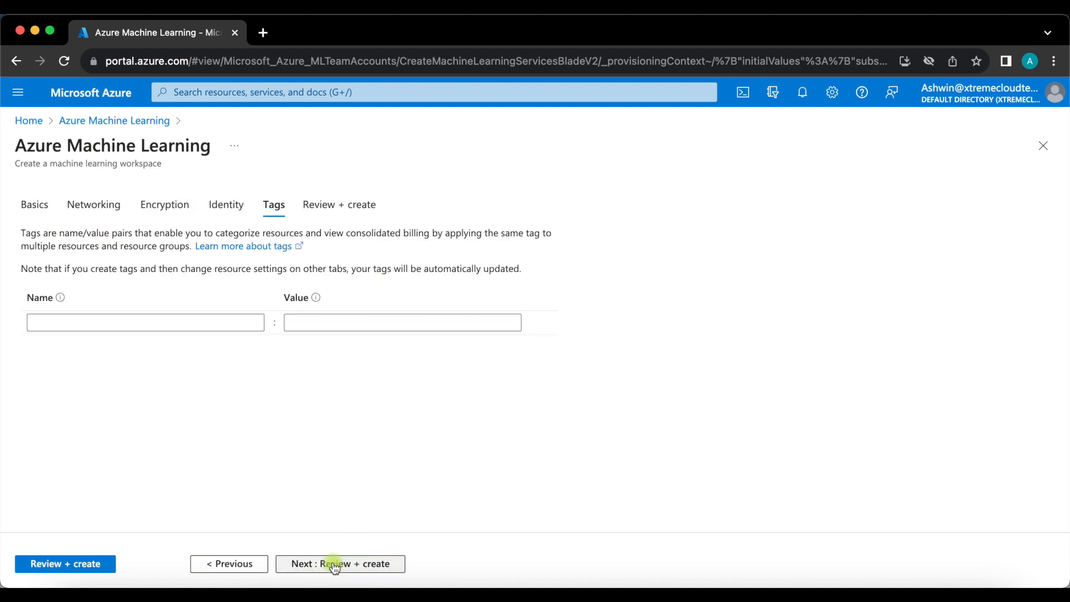
pyautogui.click(362, 566)
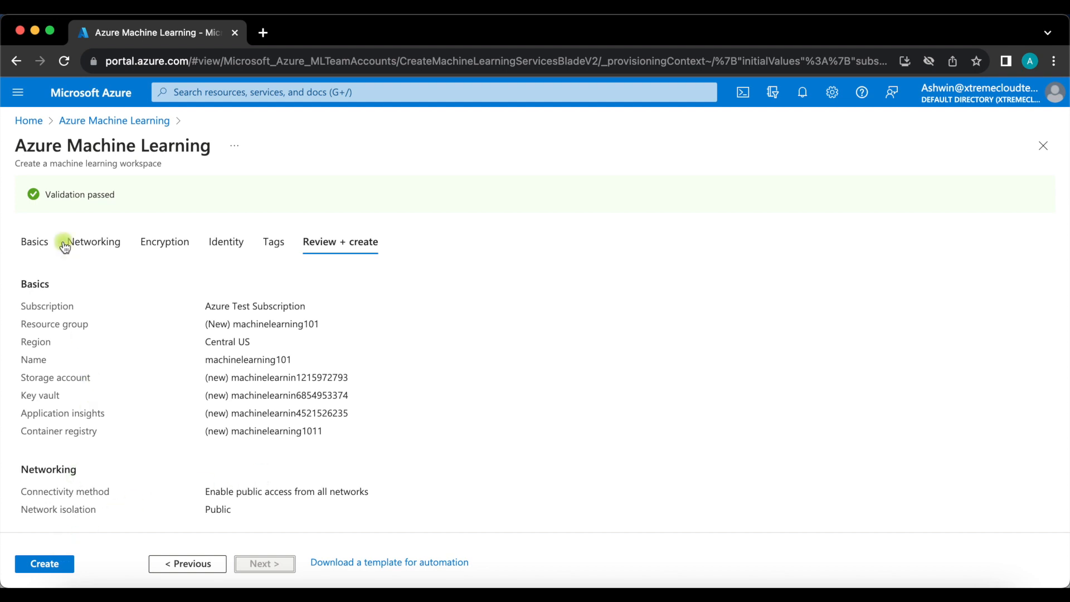
pyautogui.click(37, 563)
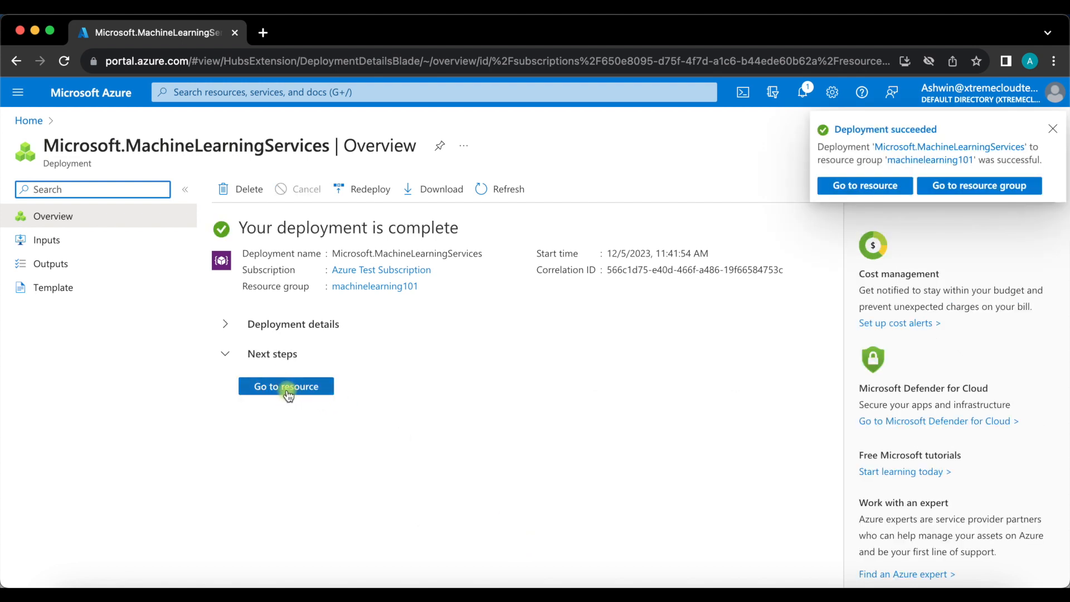
# Open the deployed machinelearning101 workspace resource and launch Azure Machine Learning Studio from it.
pyautogui.click(287, 390)
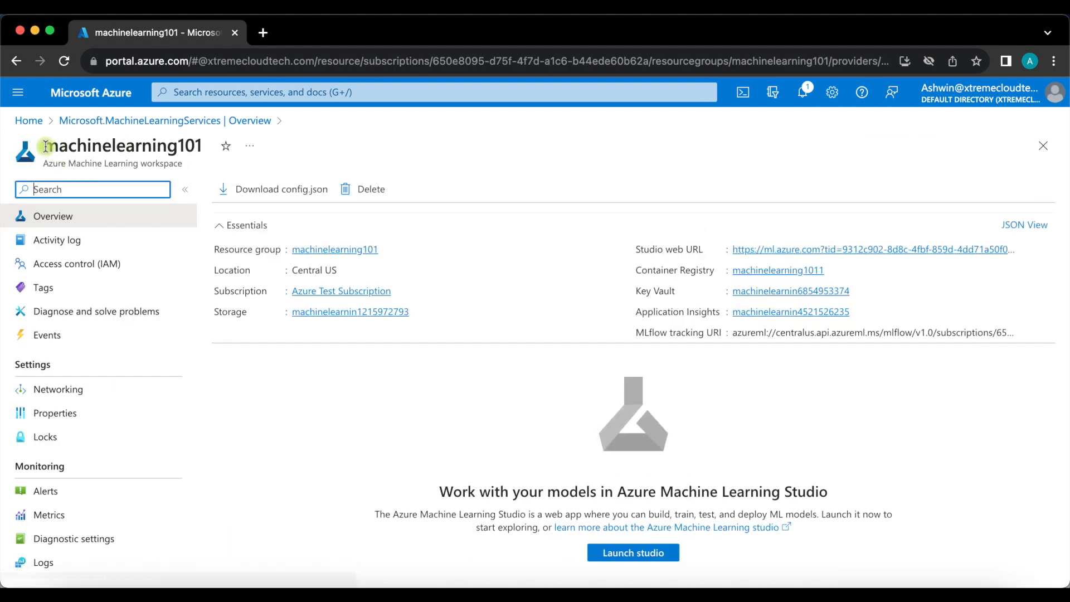
pyautogui.moveTo(46, 146); pyautogui.dragTo(207, 147)
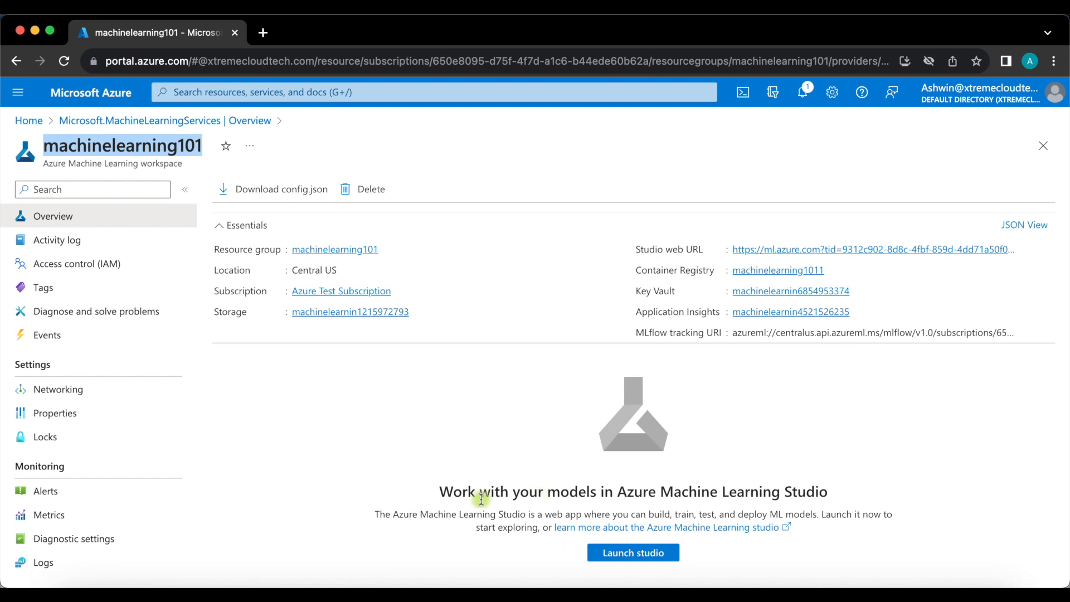
pyautogui.click(599, 553)
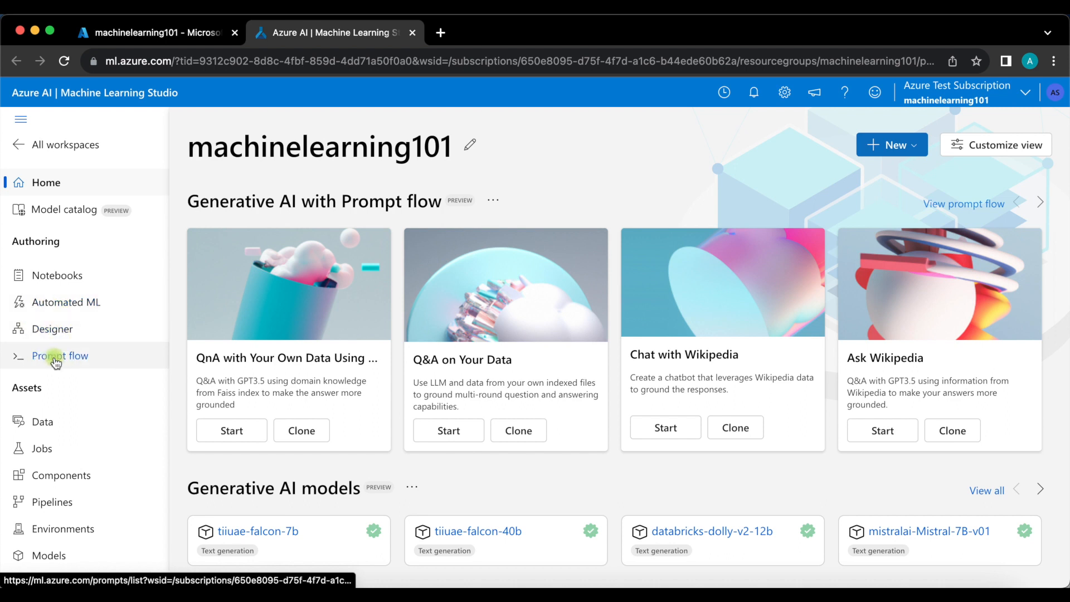
# Create a new Designer pipeline using classic prebuilt components.
pyautogui.scroll(-2, 49, 354)
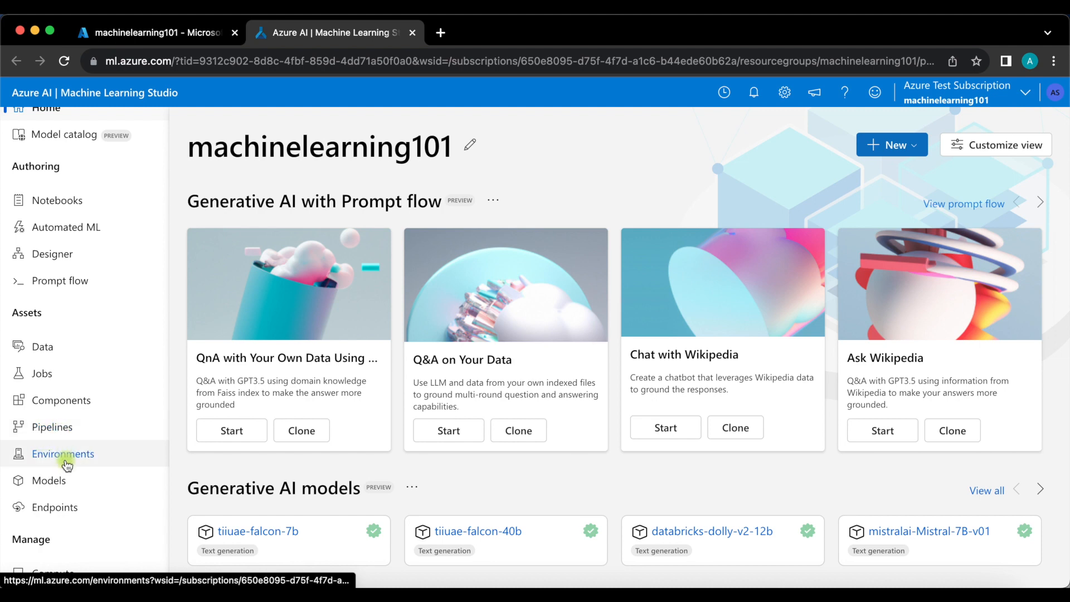
pyautogui.scroll(-2, 61, 476)
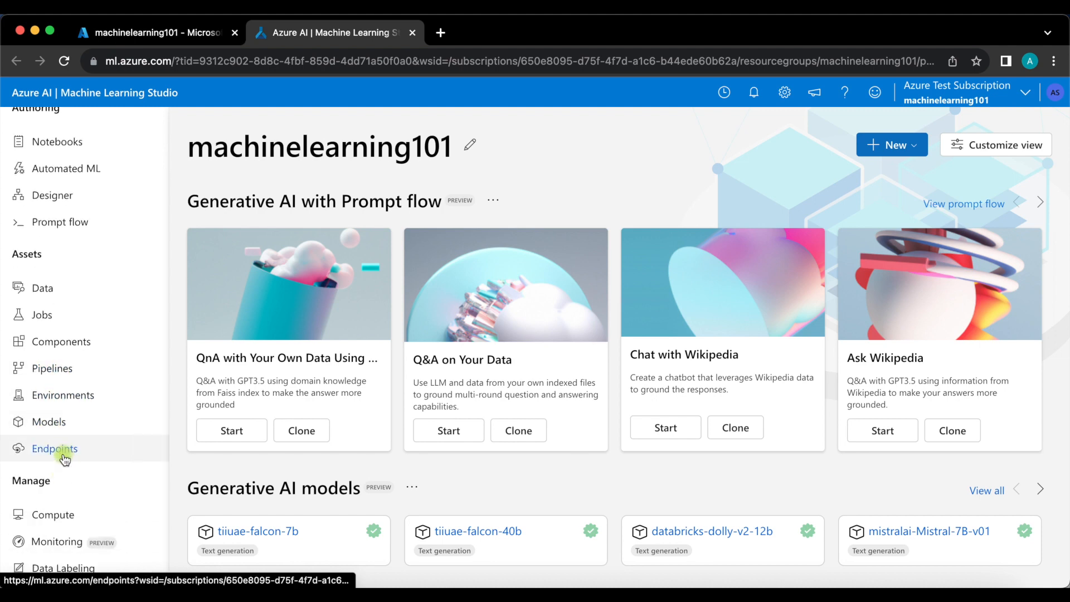
pyautogui.scroll(-1, 55, 446)
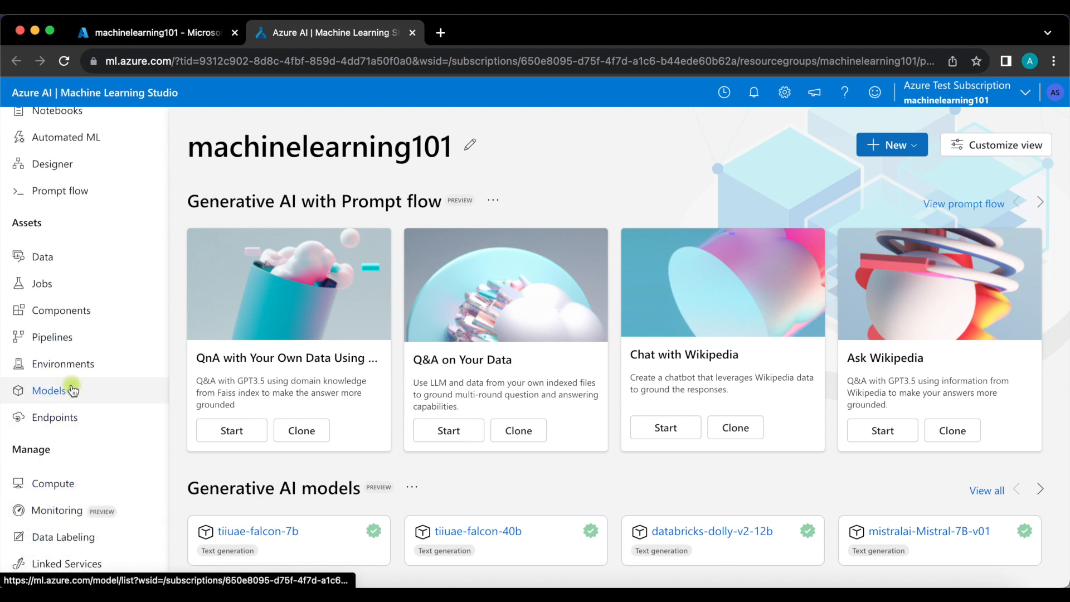
pyautogui.scroll(5, 72, 387)
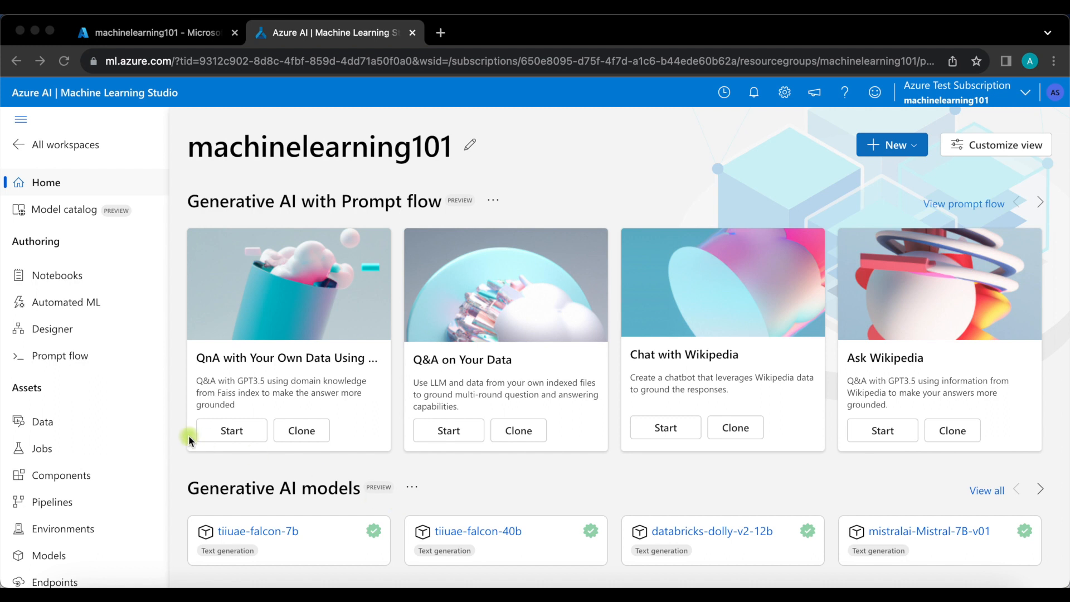
pyautogui.click(68, 333)
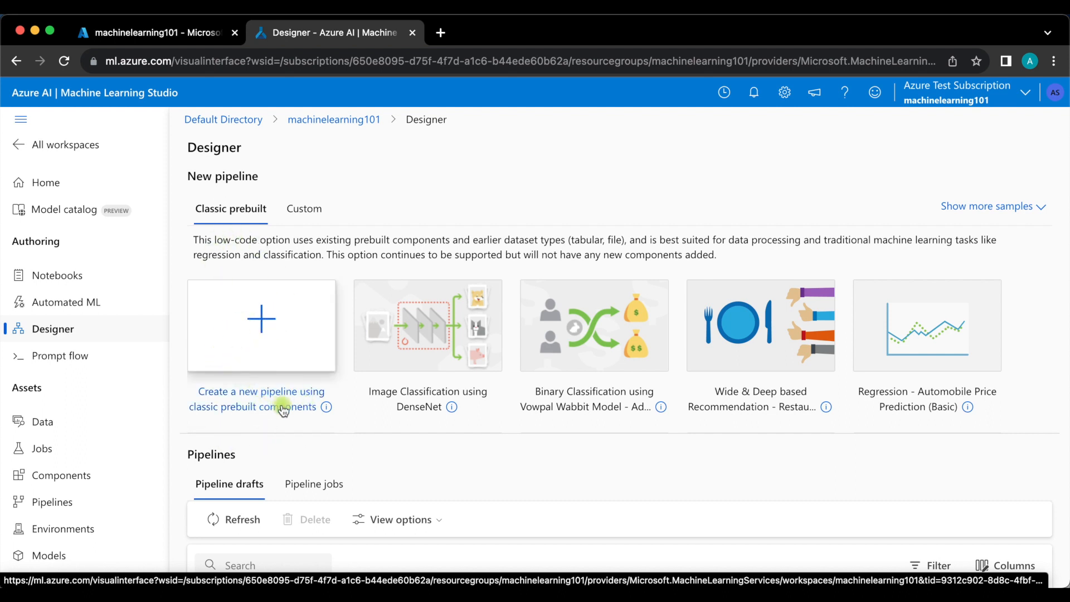
pyautogui.click(261, 322)
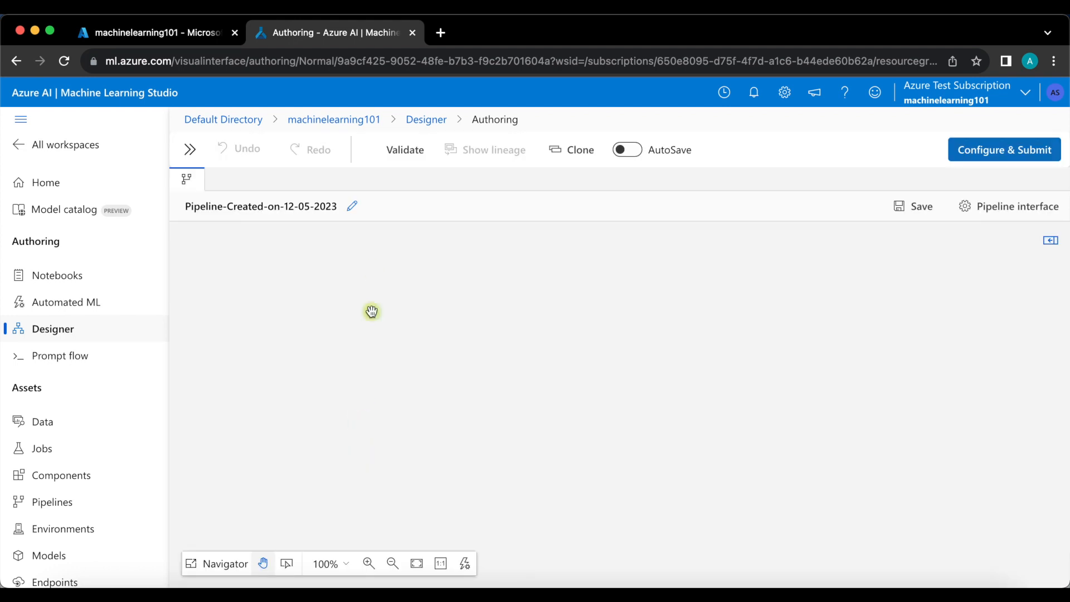
# Rename the pipeline draft as machinelearningtest and save its details.
pyautogui.click(352, 208)
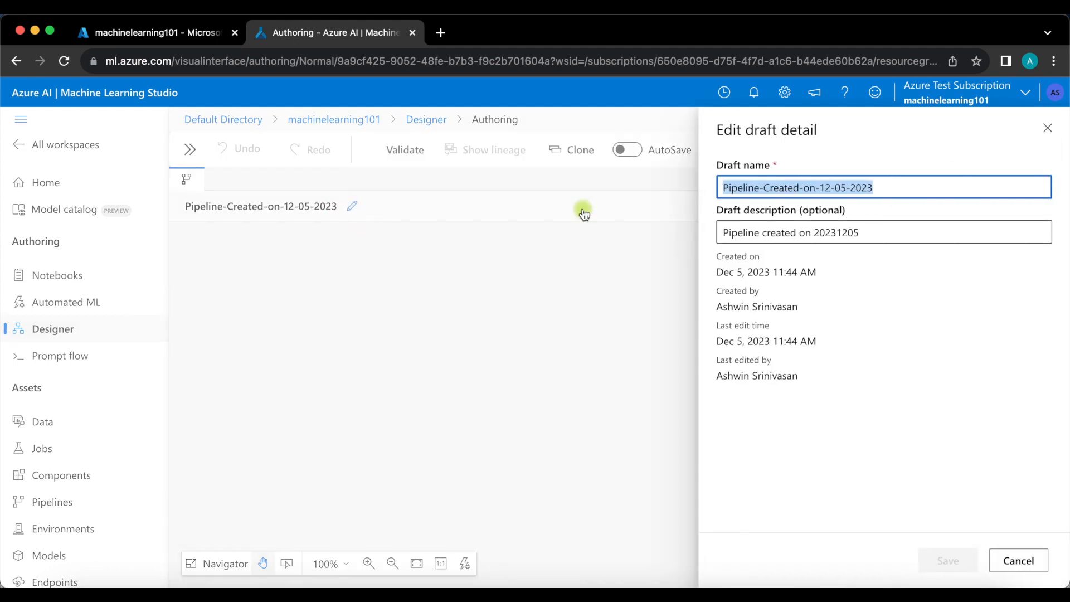
pyautogui.write('machinelearn')
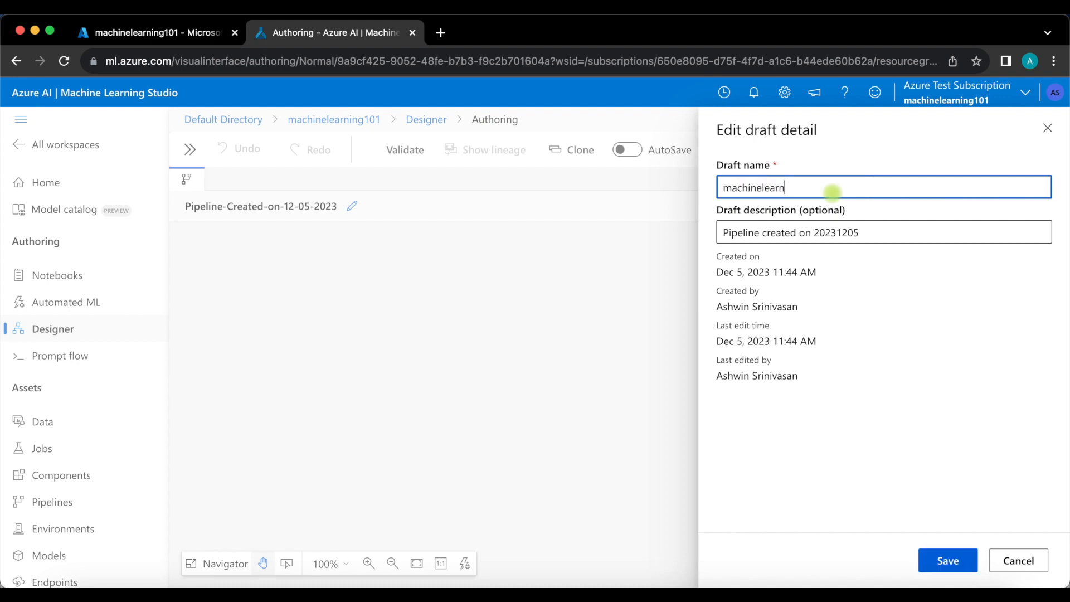
pyautogui.write('ingtest')
pyautogui.click(947, 560)
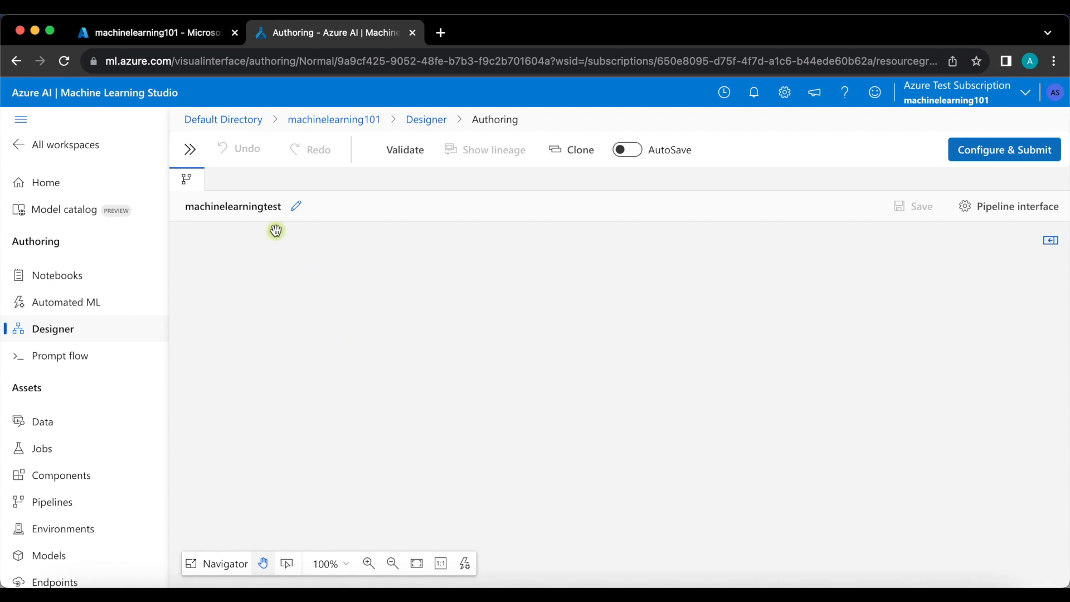
# Show the asset library beside the pipeline canvas with the site navigation collapsed, and look through its data assets and components.
pyautogui.click(192, 151)
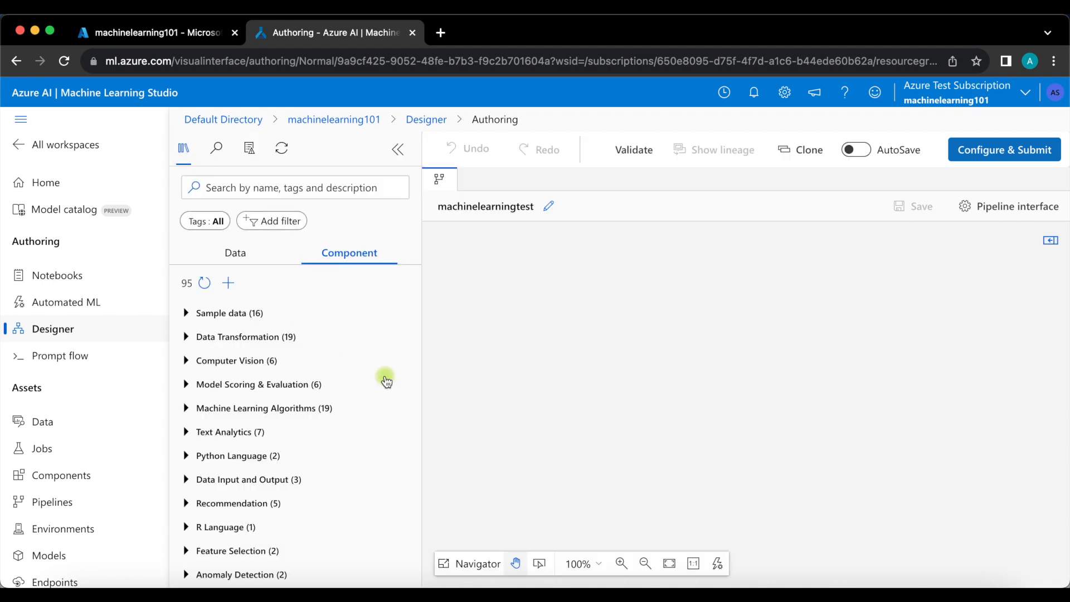
pyautogui.click(21, 119)
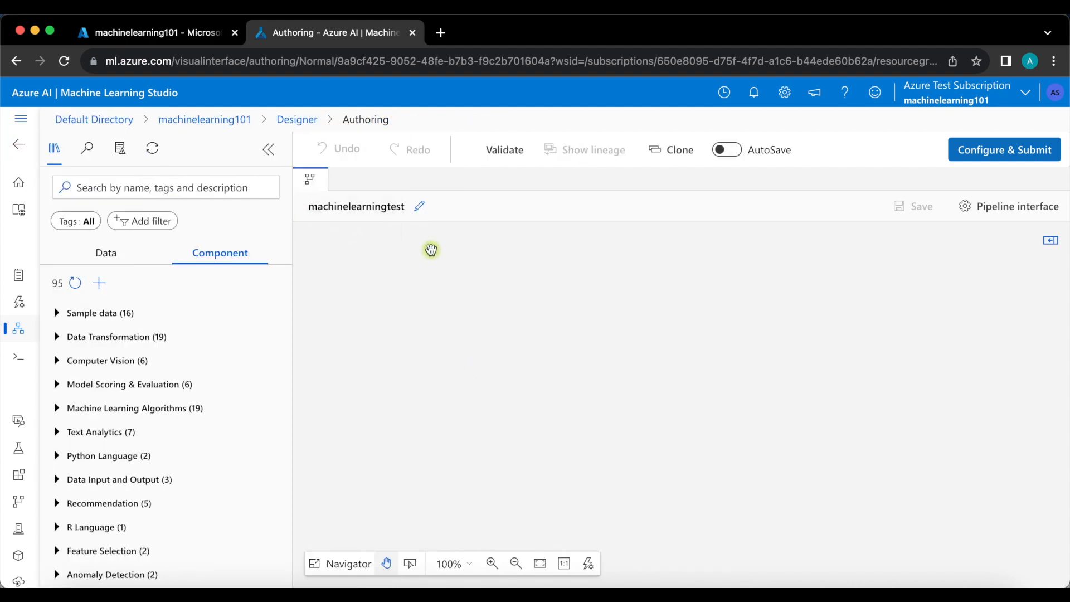
pyautogui.click(104, 251)
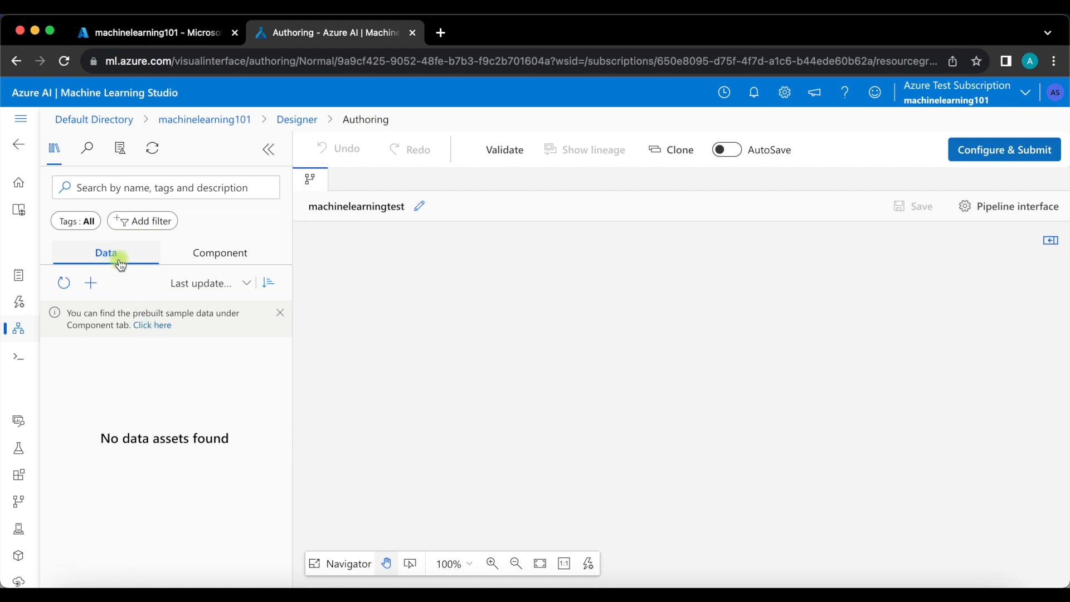
pyautogui.click(201, 254)
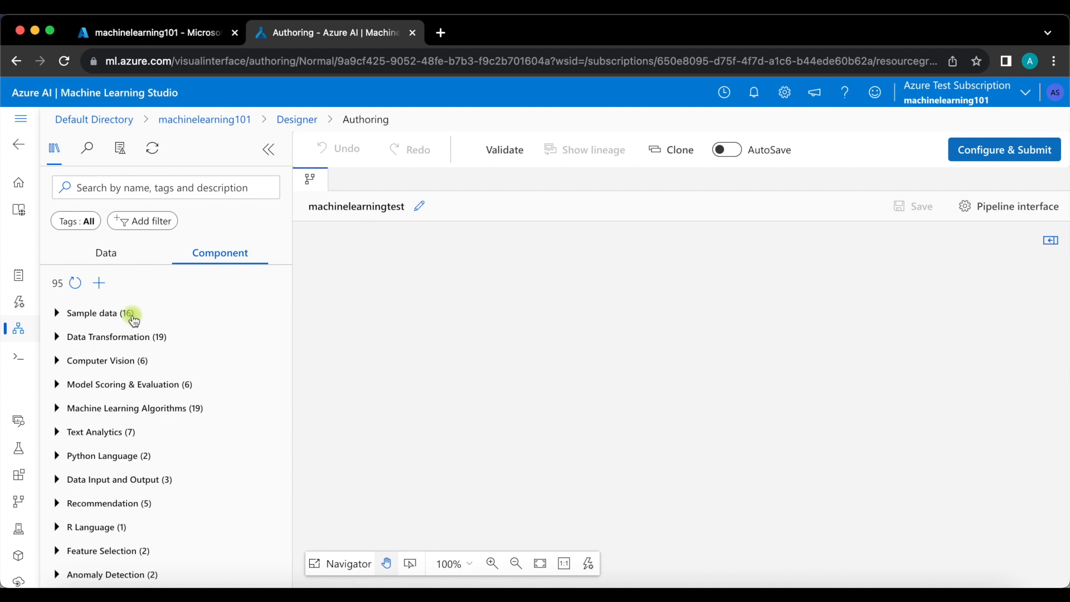
# Place the Adult Census Income Binary Classification dataset from the sample data on the pipeline canvas.
pyautogui.click(61, 313)
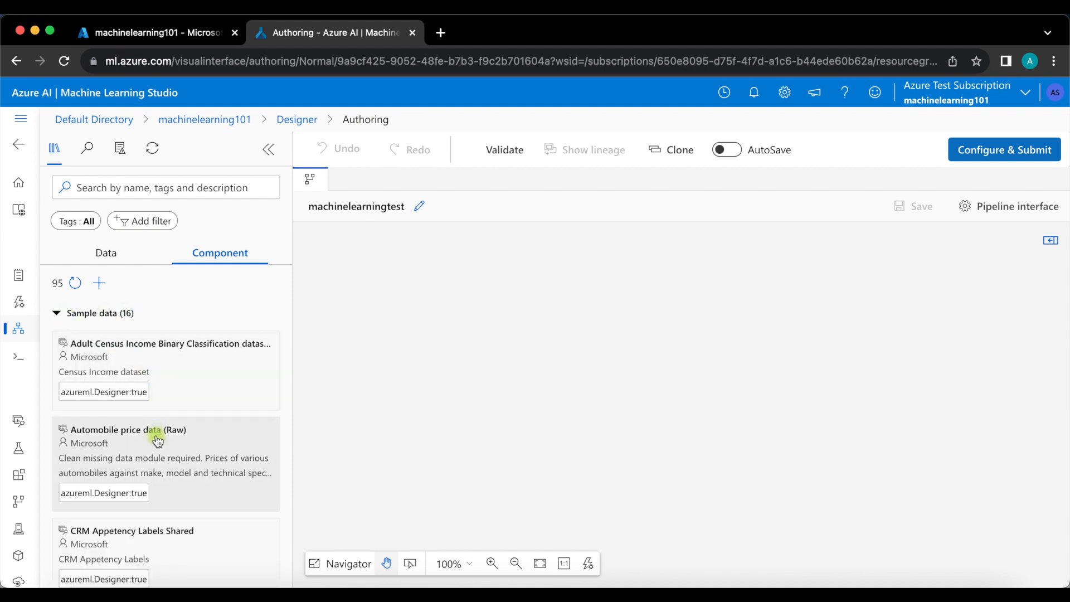
pyautogui.scroll(-4, 157, 431)
pyautogui.scroll(-5, 158, 440)
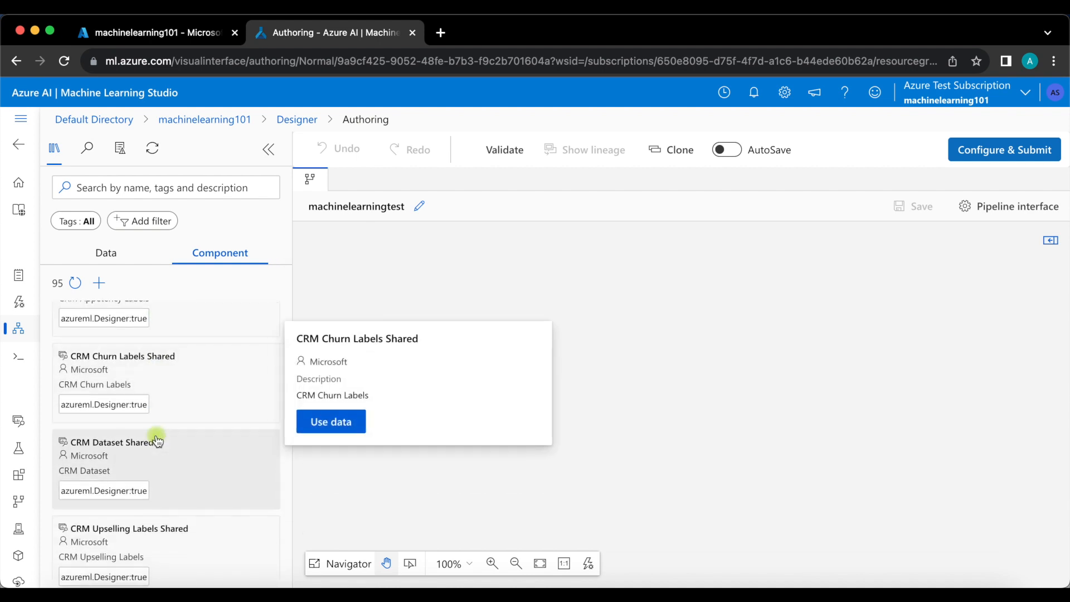
pyautogui.scroll(-5, 157, 440)
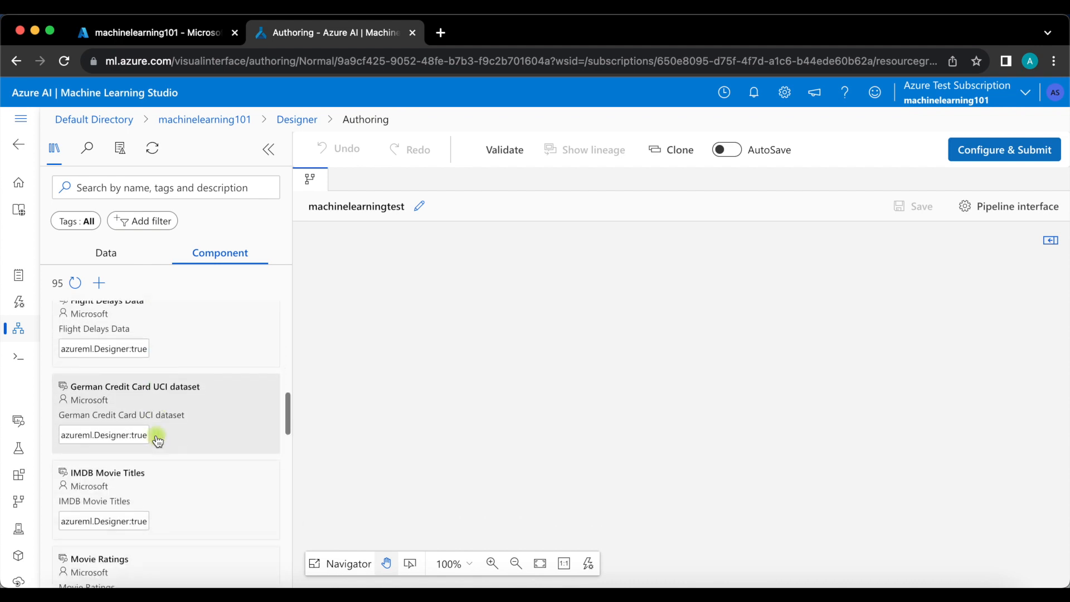
pyautogui.scroll(-5, 157, 440)
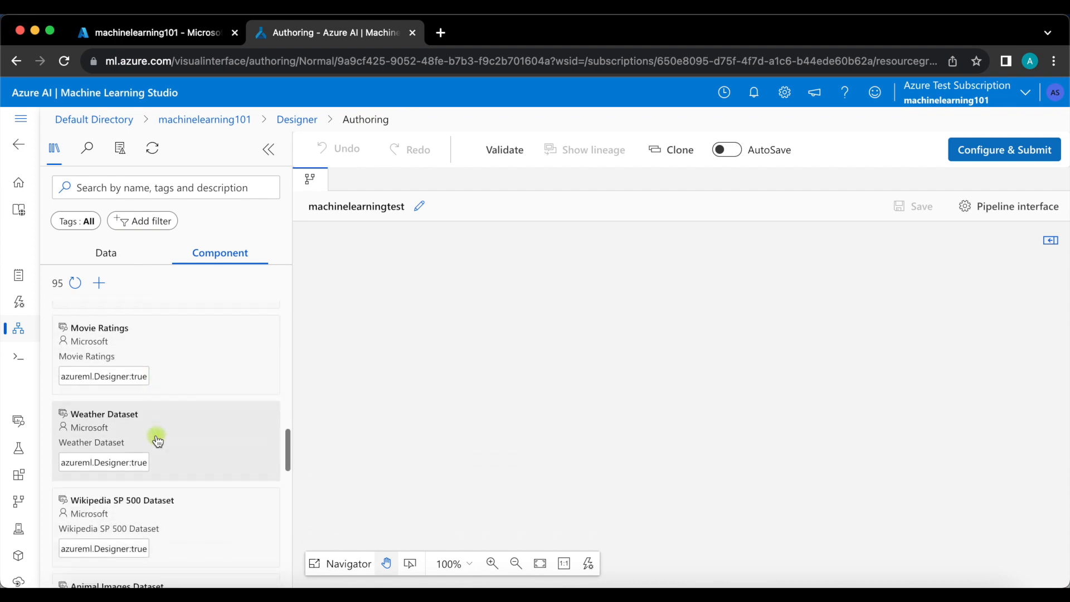
pyautogui.scroll(-5, 160, 513)
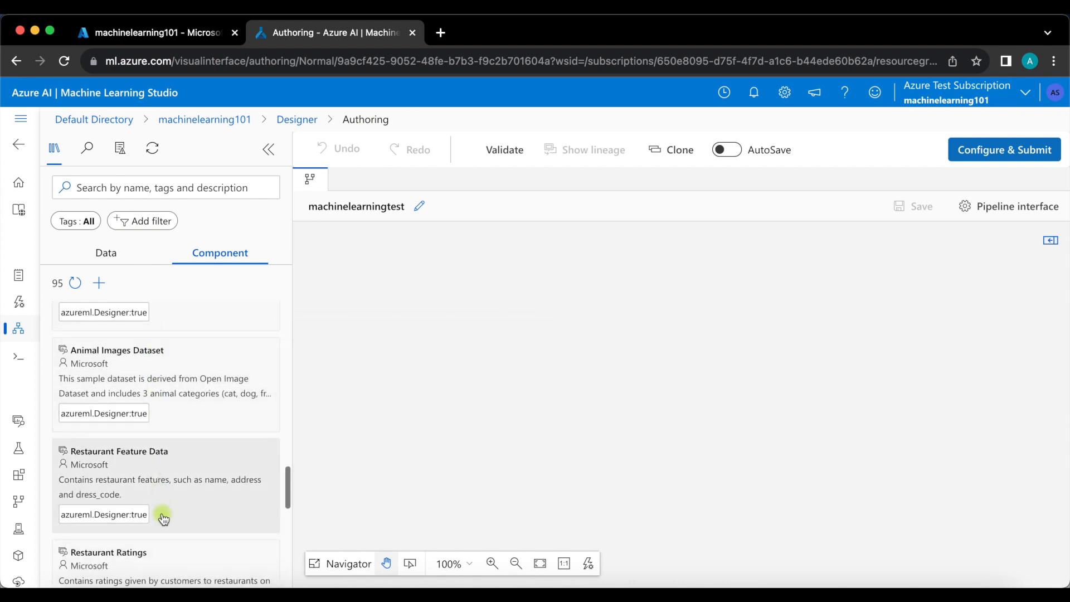
pyautogui.scroll(15, 163, 518)
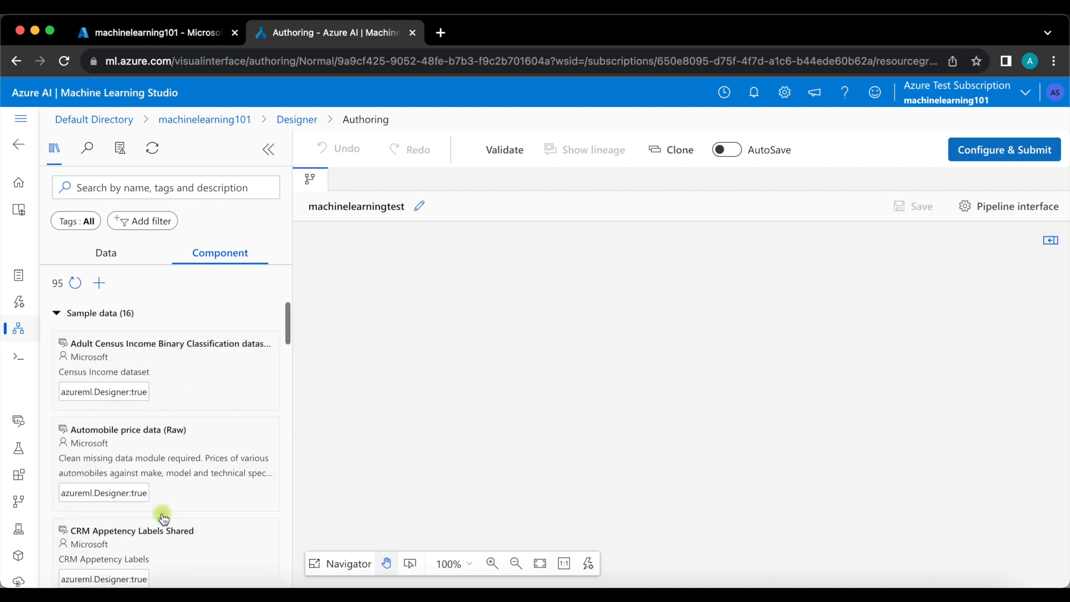
pyautogui.moveTo(217, 355)
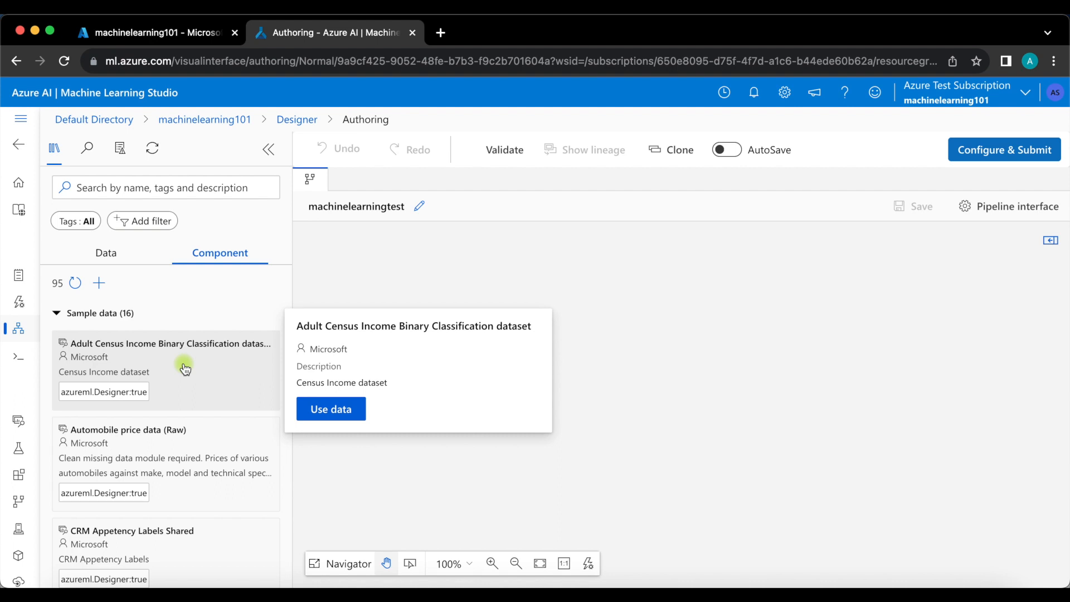
pyautogui.moveTo(206, 363); pyautogui.dragTo(189, 351)
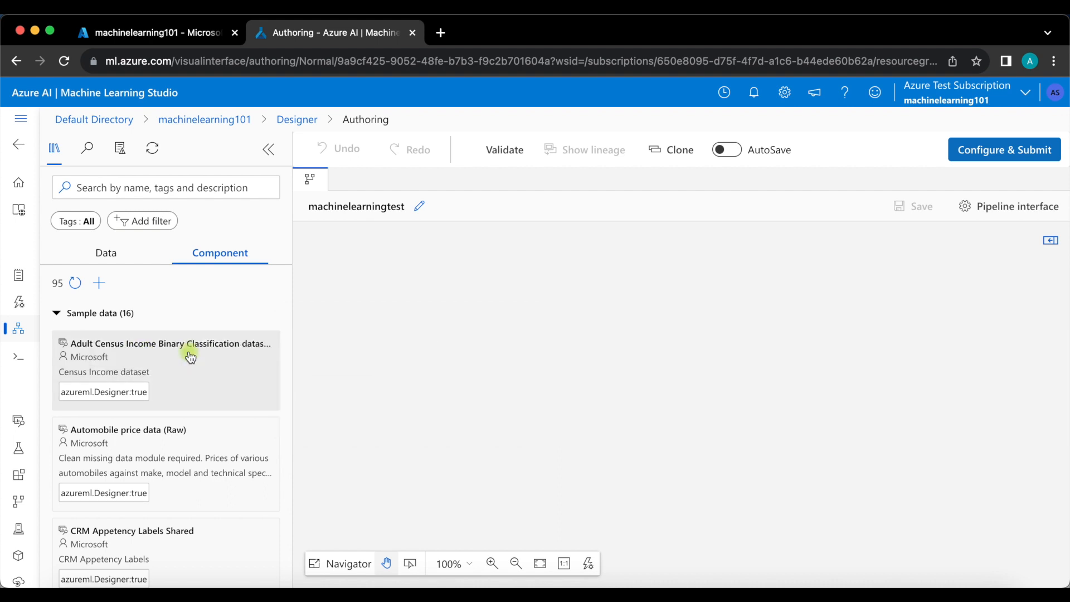
pyautogui.moveTo(188, 351)
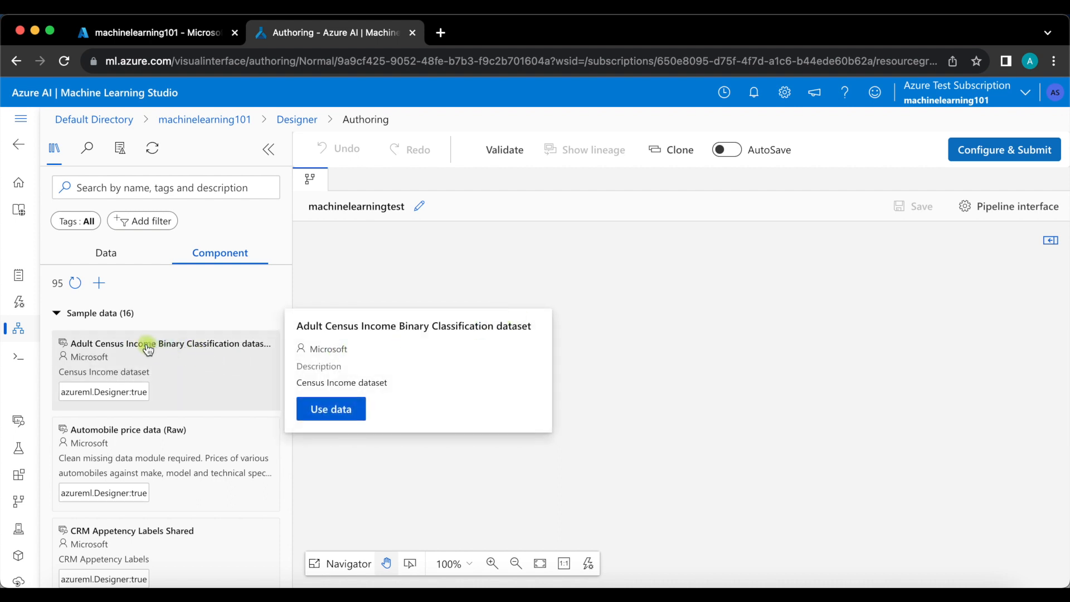
pyautogui.moveTo(148, 348); pyautogui.dragTo(660, 258)
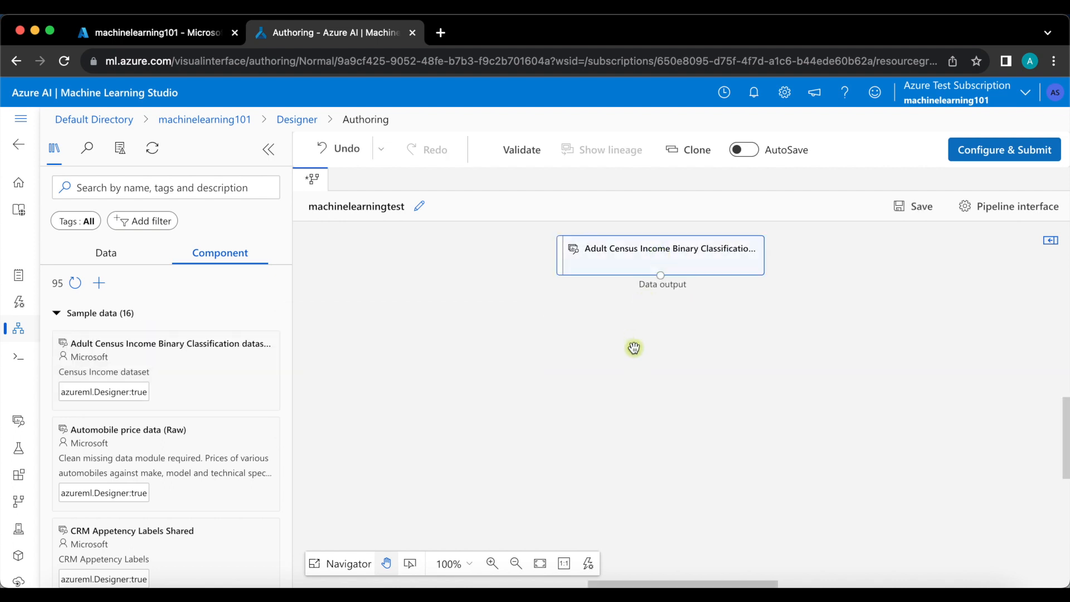
# Preview the census dataset's data in an enlarged view and check its row and column counts.
pyautogui.rightClick(617, 258)
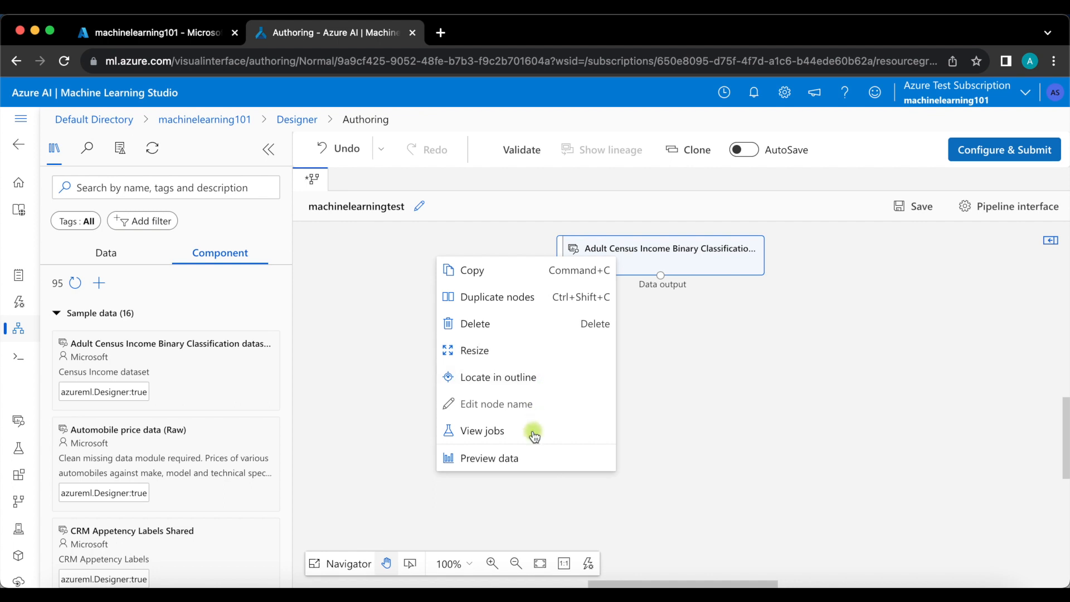
pyautogui.click(526, 458)
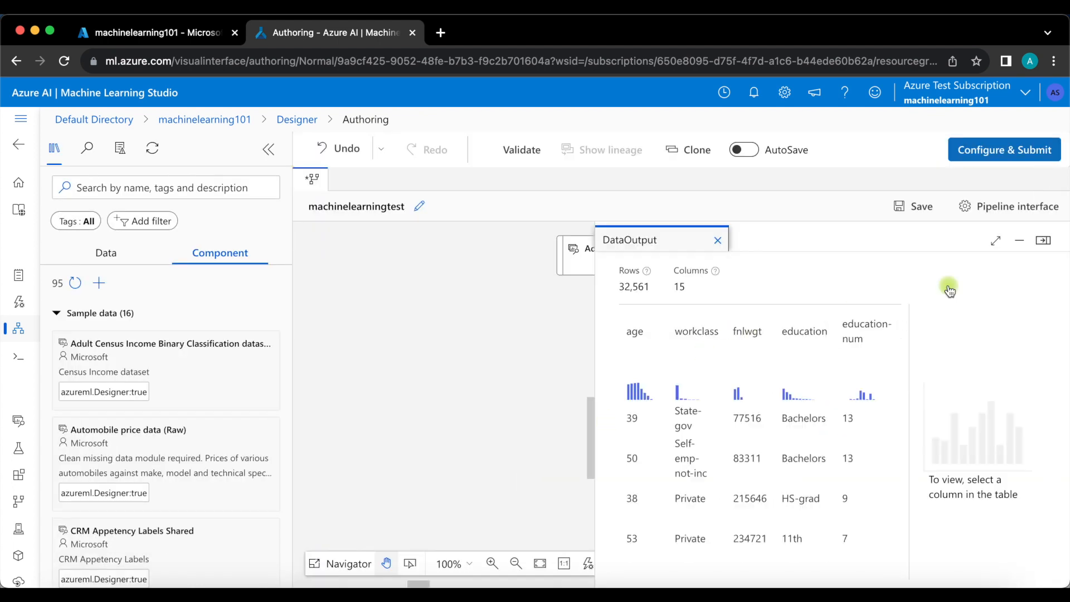
pyautogui.click(995, 240)
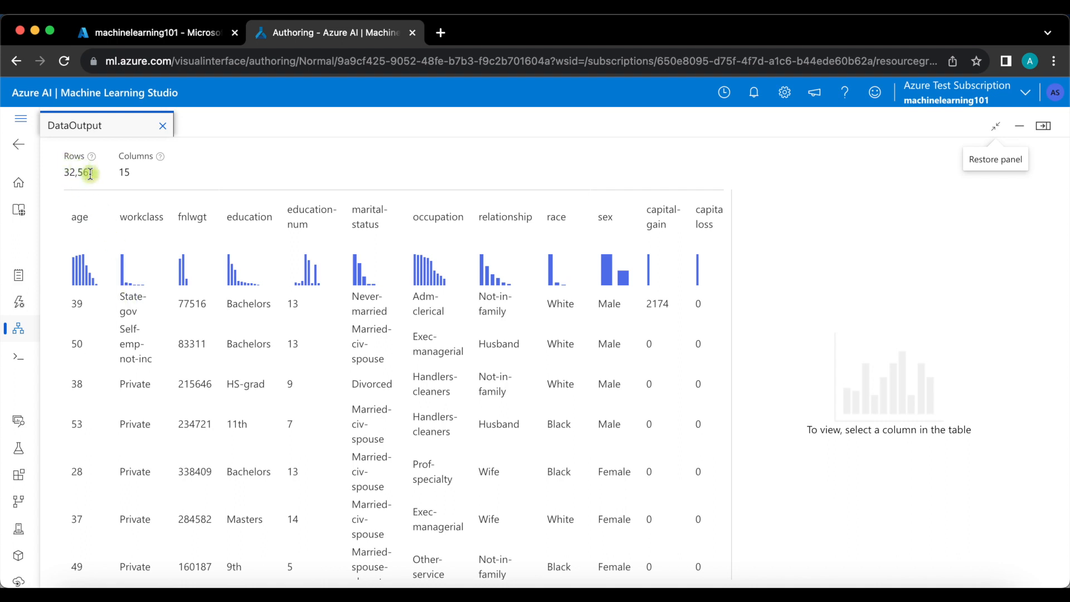
pyautogui.moveTo(93, 174); pyautogui.dragTo(66, 173)
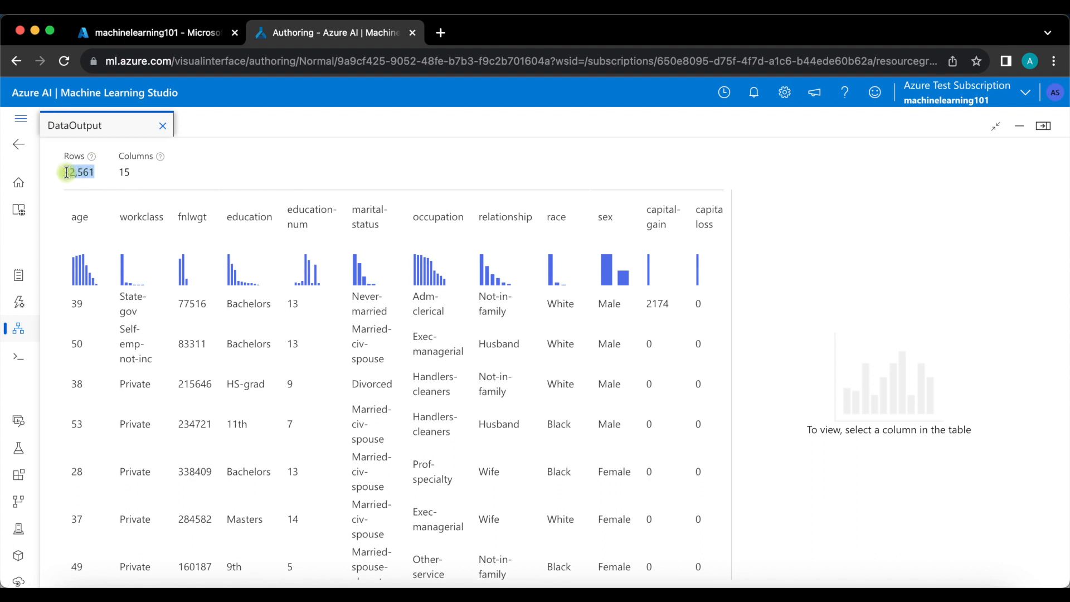
pyautogui.moveTo(141, 173); pyautogui.dragTo(120, 172)
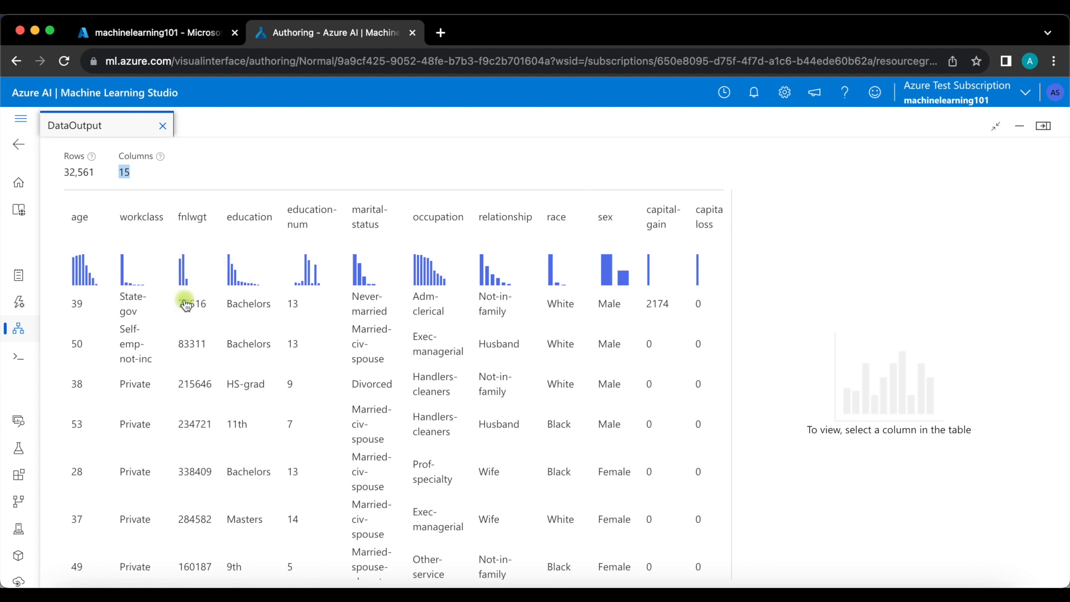
# Examine the education column's statistics, in particular its unique and missing values.
pyautogui.click(238, 276)
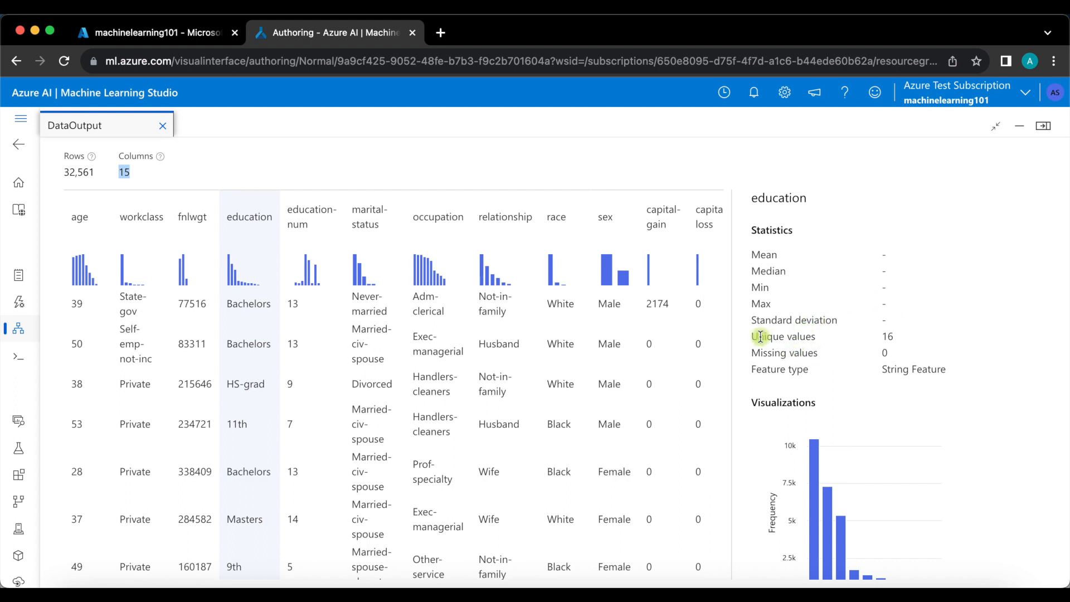
pyautogui.moveTo(760, 336); pyautogui.dragTo(884, 340)
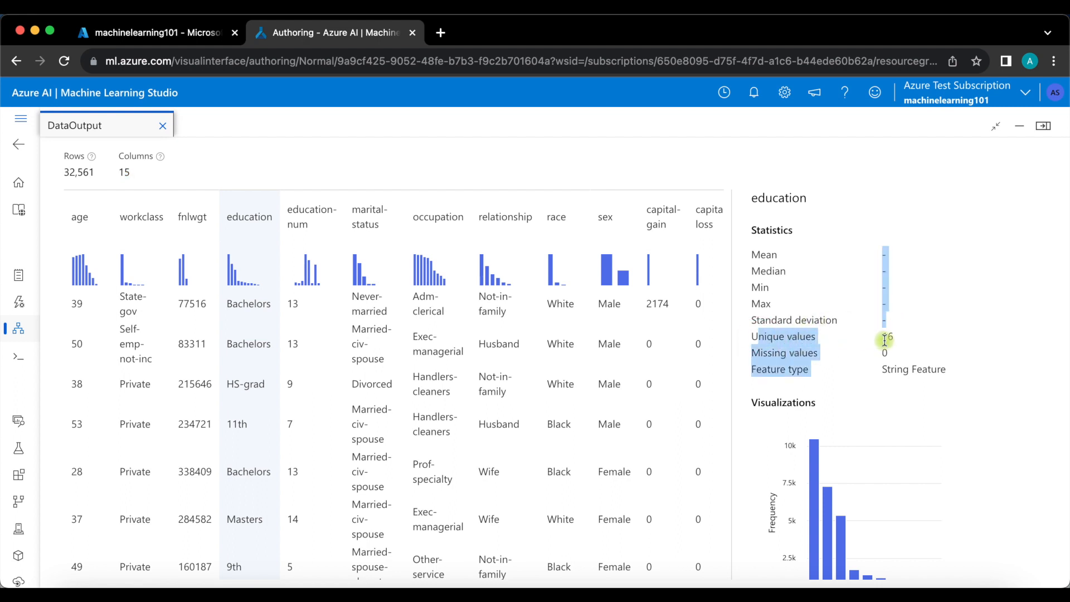
pyautogui.click(887, 339)
pyautogui.moveTo(889, 356); pyautogui.dragTo(878, 355)
pyautogui.click(878, 386)
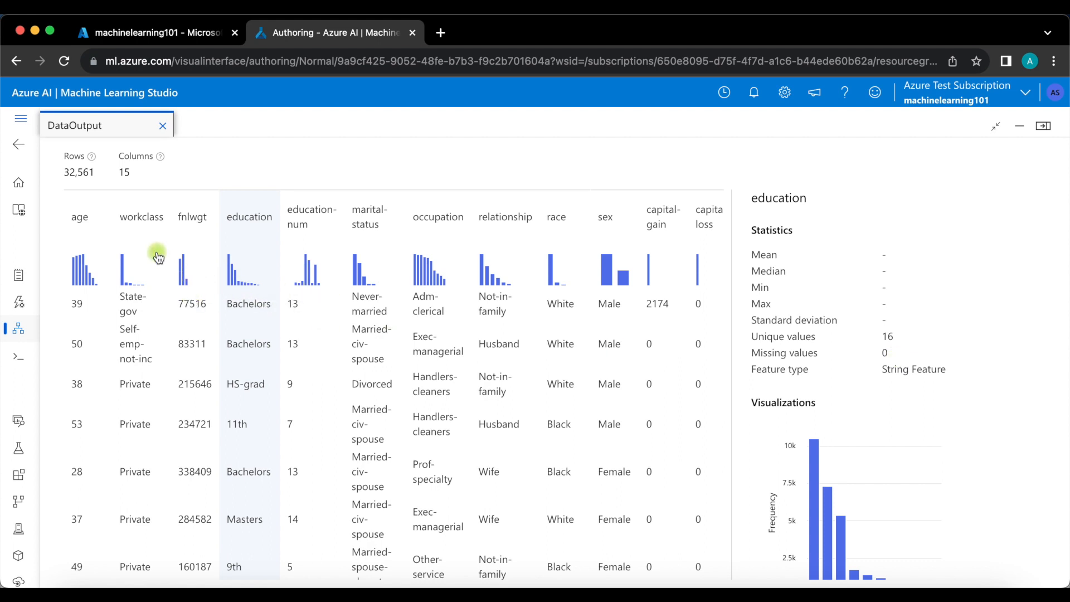
# Examine the age column's statistics, checking the minimum, maximum, unique and missing values.
pyautogui.click(83, 239)
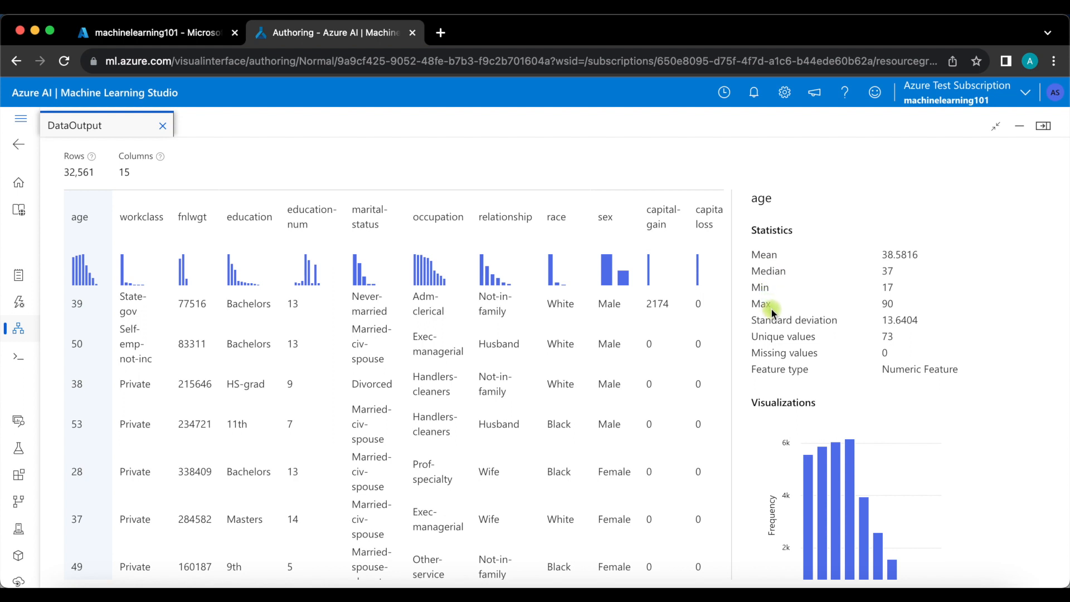
pyautogui.doubleClick(887, 288)
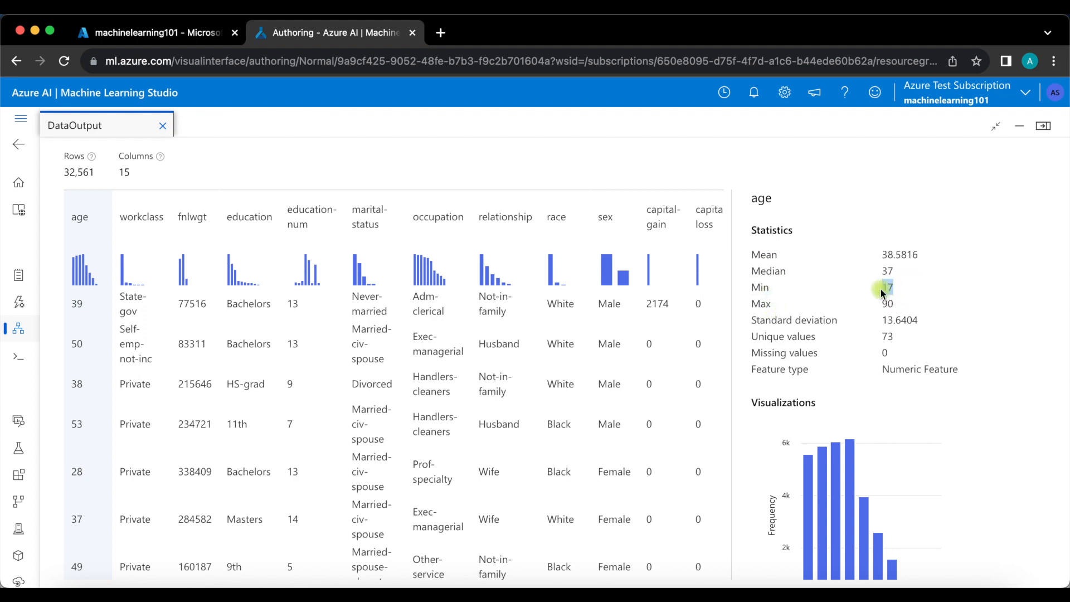
pyautogui.doubleClick(882, 306)
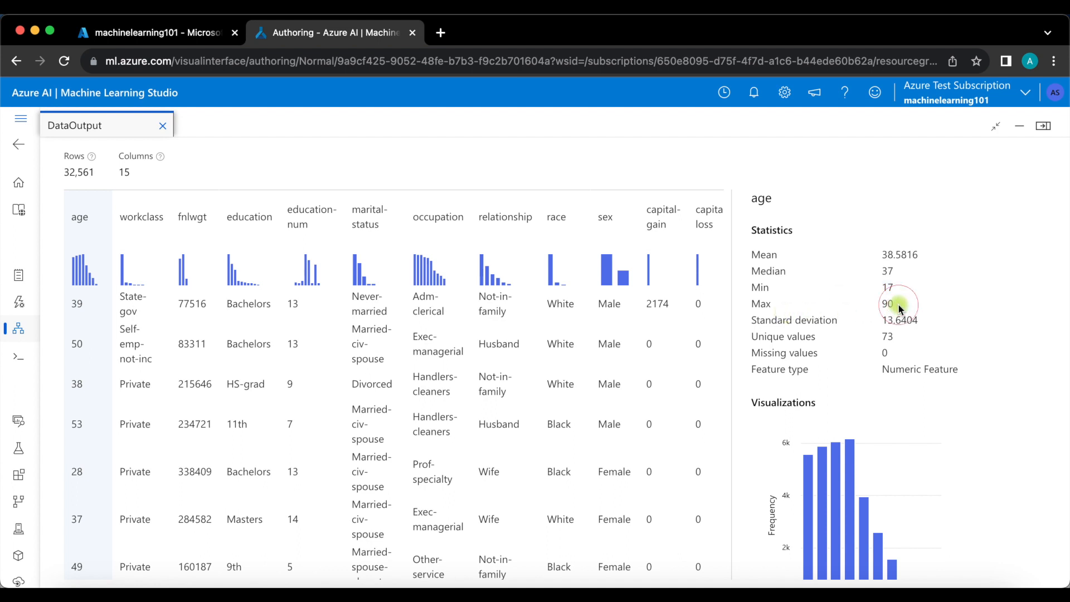
pyautogui.doubleClick(887, 336)
pyautogui.doubleClick(886, 353)
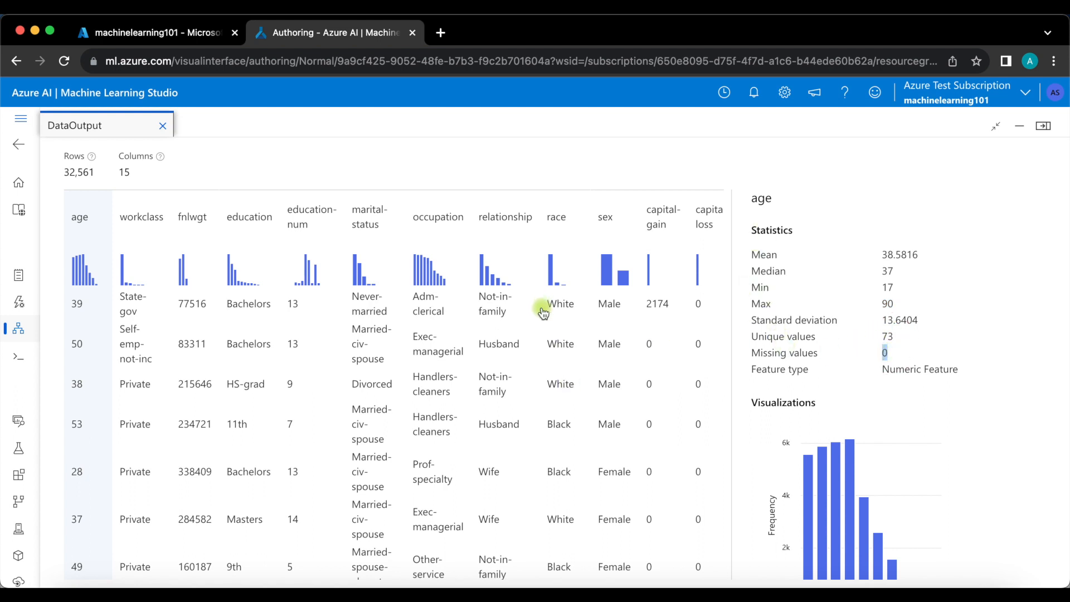
# Examine the income column's statistics, including its unique and missing values, and close the dataset preview.
pyautogui.hscroll(4, 641, 310)
pyautogui.hscroll(2, 641, 310)
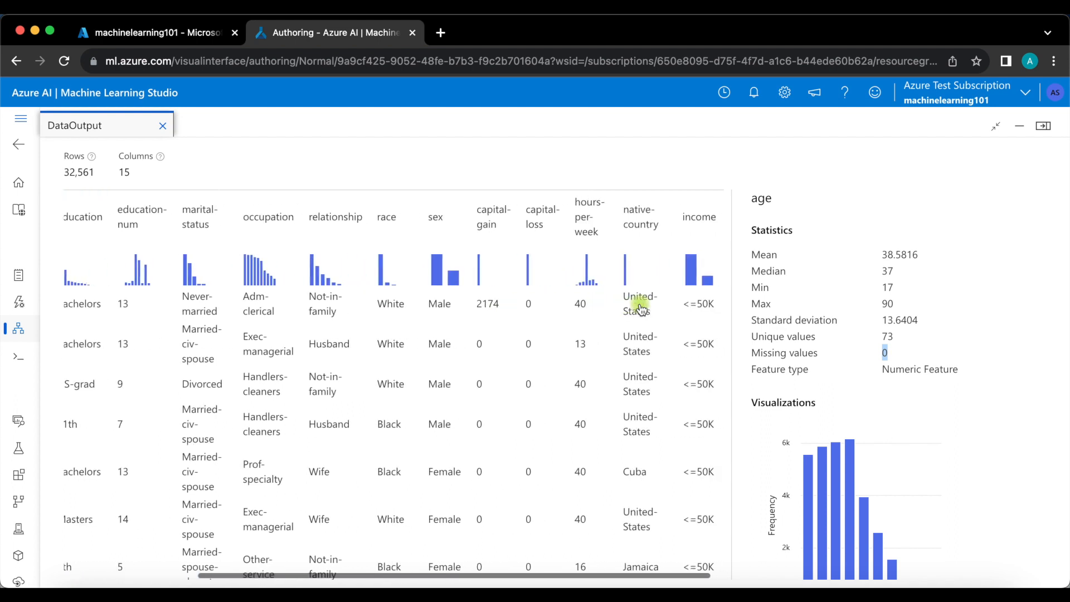
pyautogui.click(698, 246)
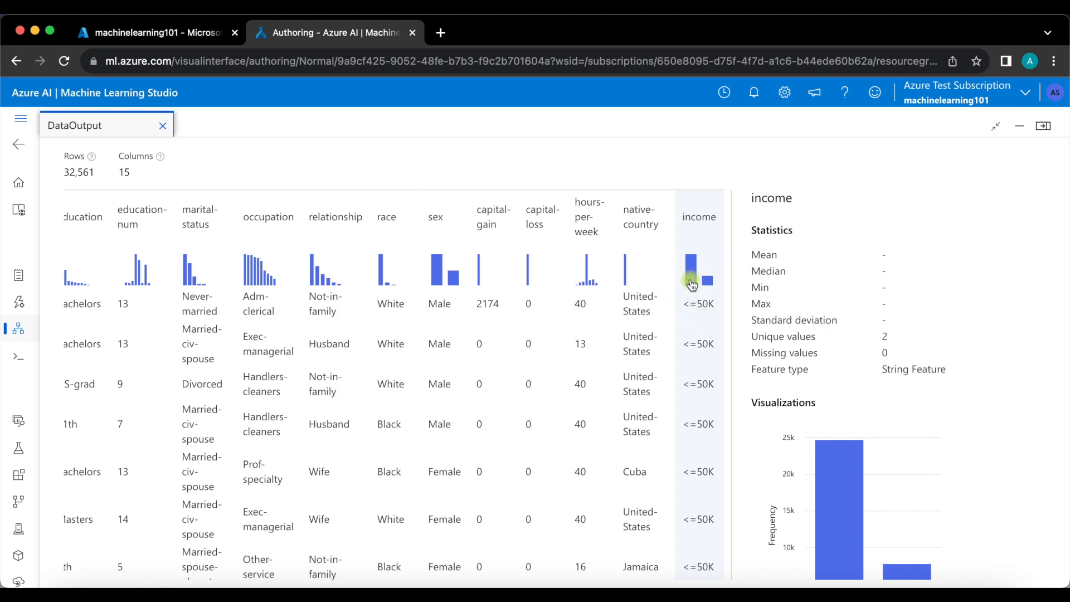
pyautogui.click(1042, 126)
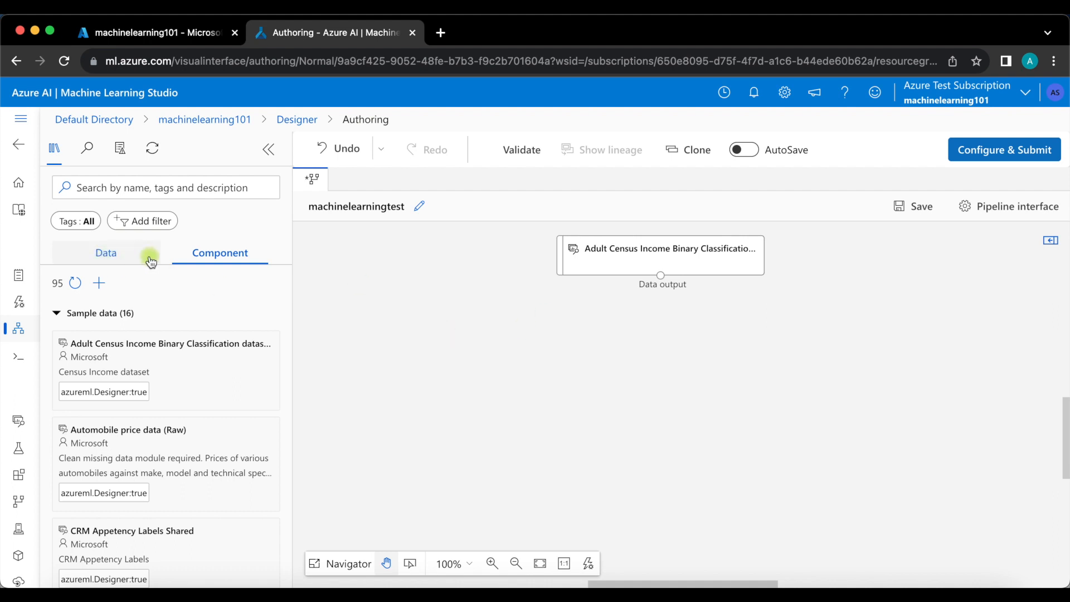
# Add the Split Data component below the census dataset and connect the dataset's output to its Dataset input.
pyautogui.click(200, 188)
pyautogui.write('s')
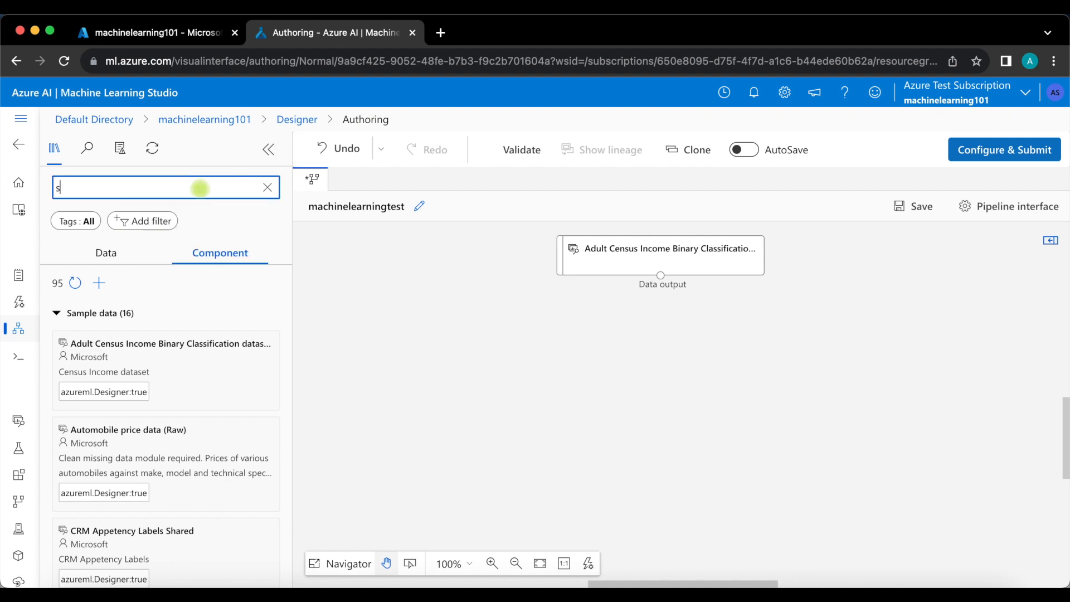
pyautogui.write('plit')
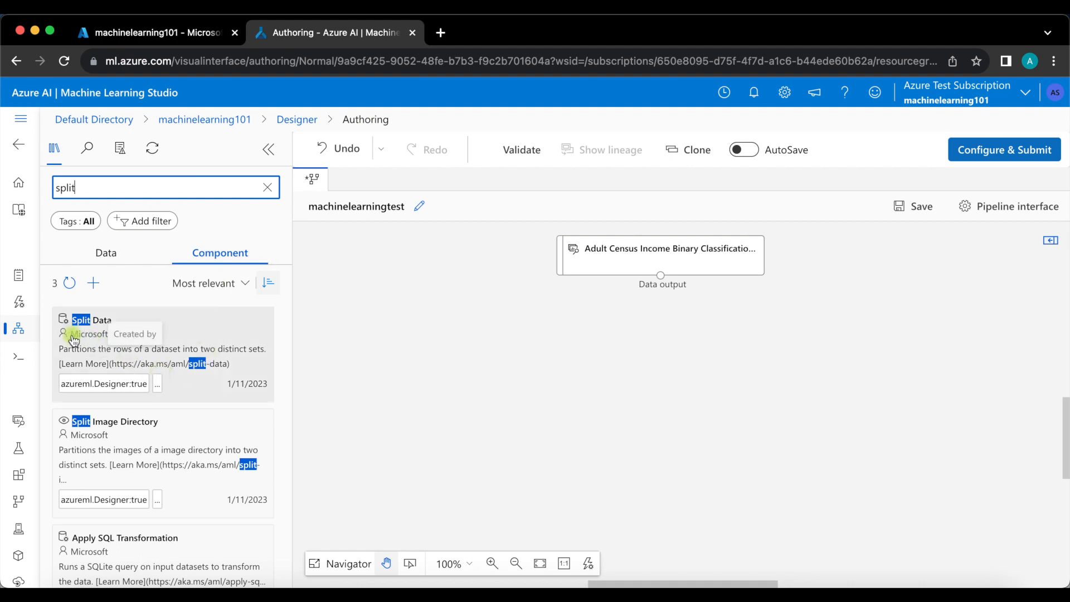
pyautogui.click(114, 347)
pyautogui.moveTo(114, 347); pyautogui.dragTo(660, 359)
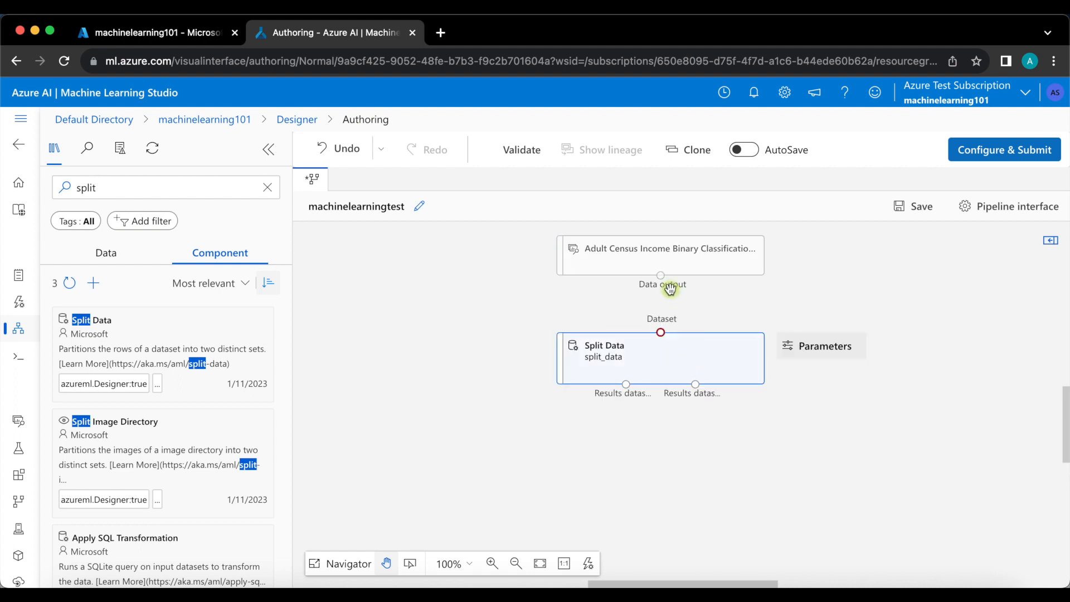
pyautogui.moveTo(660, 275); pyautogui.dragTo(661, 333)
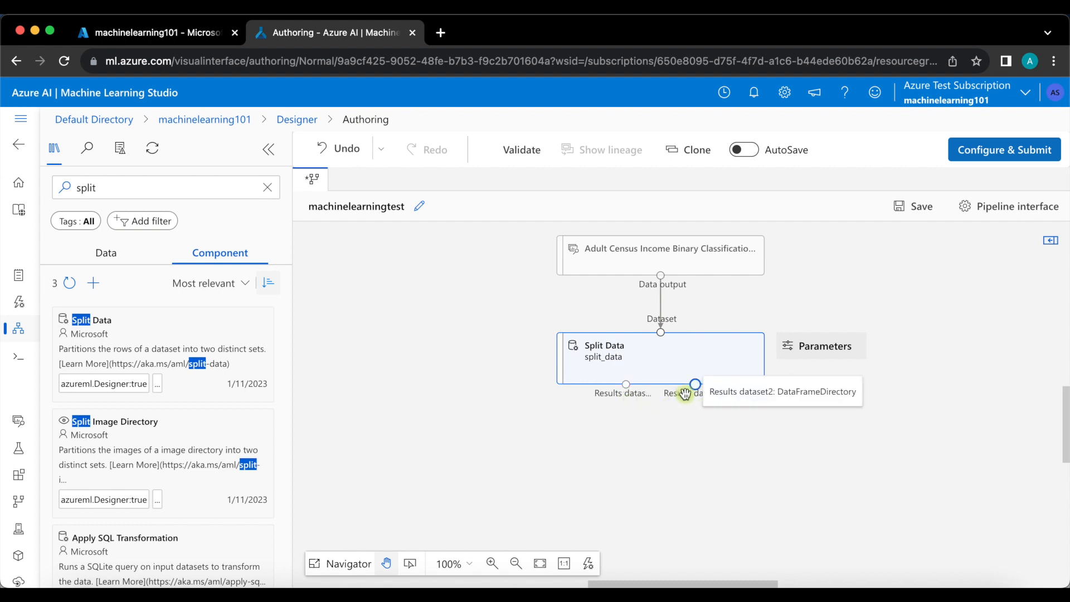
# Set Split Data's fraction of rows in the first output dataset to 0.7 and save the pipeline.
pyautogui.doubleClick(646, 364)
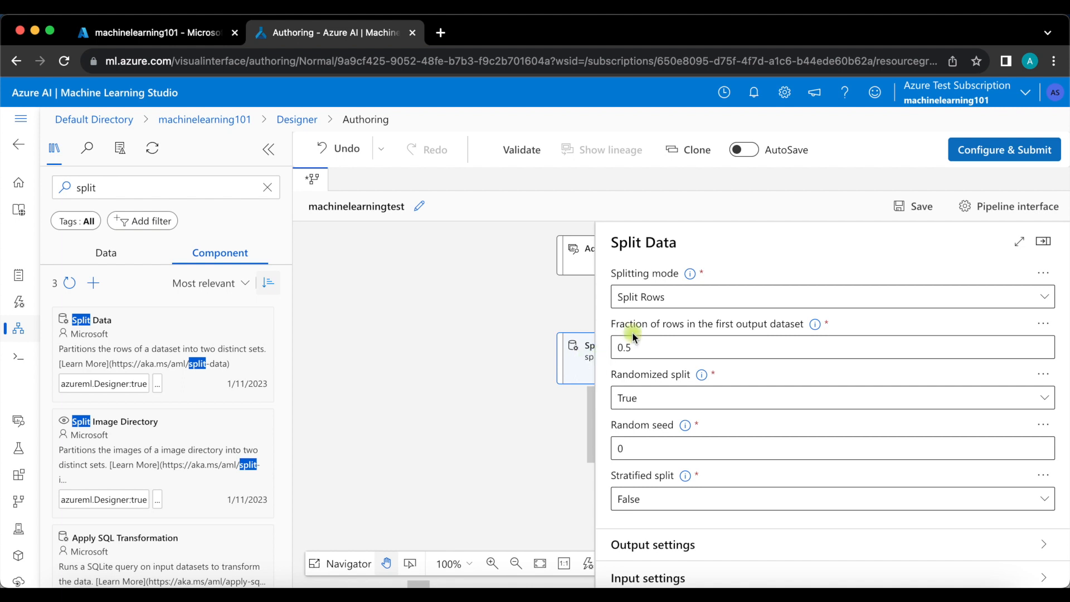
pyautogui.click(668, 349)
pyautogui.press('BackSpace')
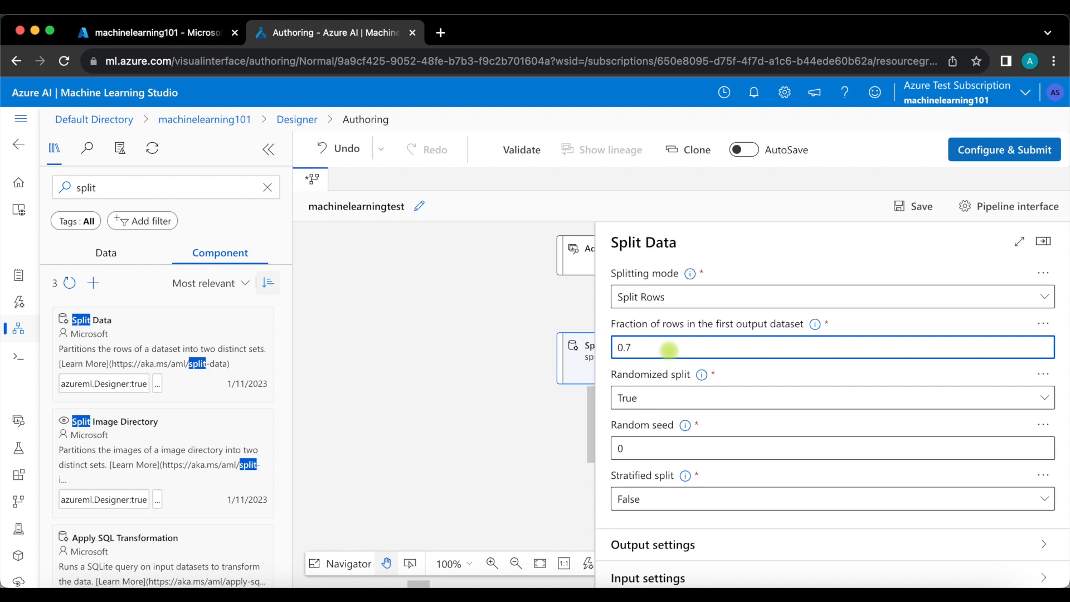
pyautogui.click(1043, 241)
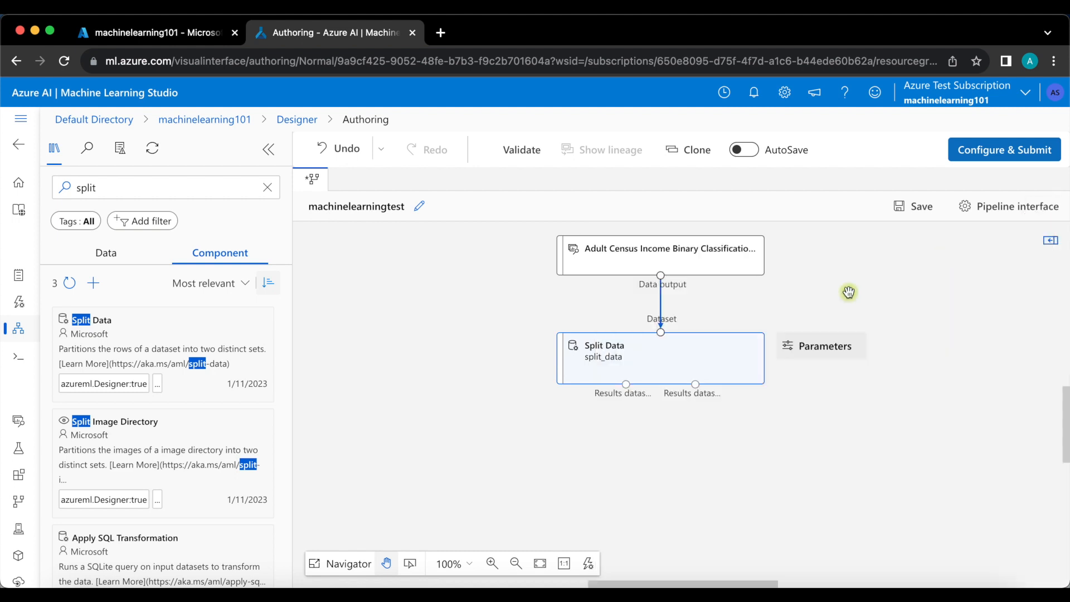
pyautogui.click(838, 402)
pyautogui.click(911, 212)
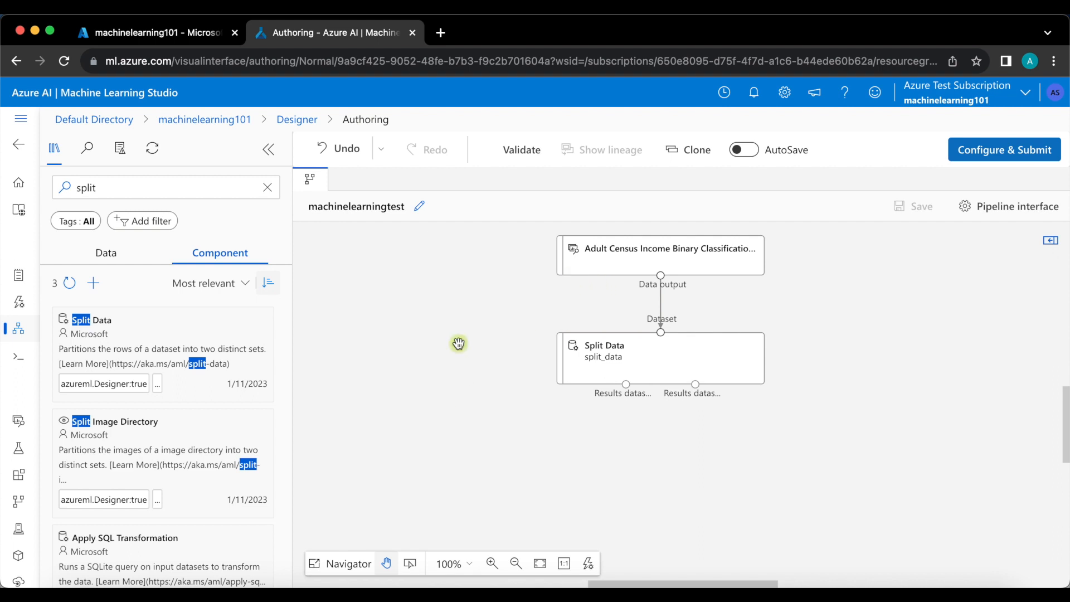
# Go to the workspace's compute instances and begin creating a new compute instance.
pyautogui.click(23, 119)
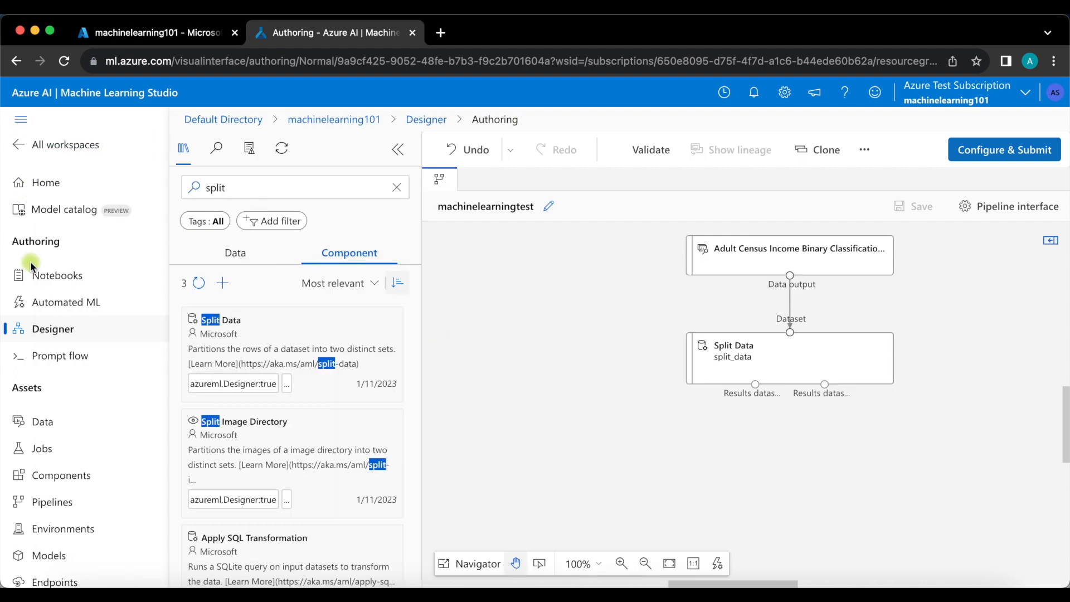
pyautogui.scroll(-3, 56, 423)
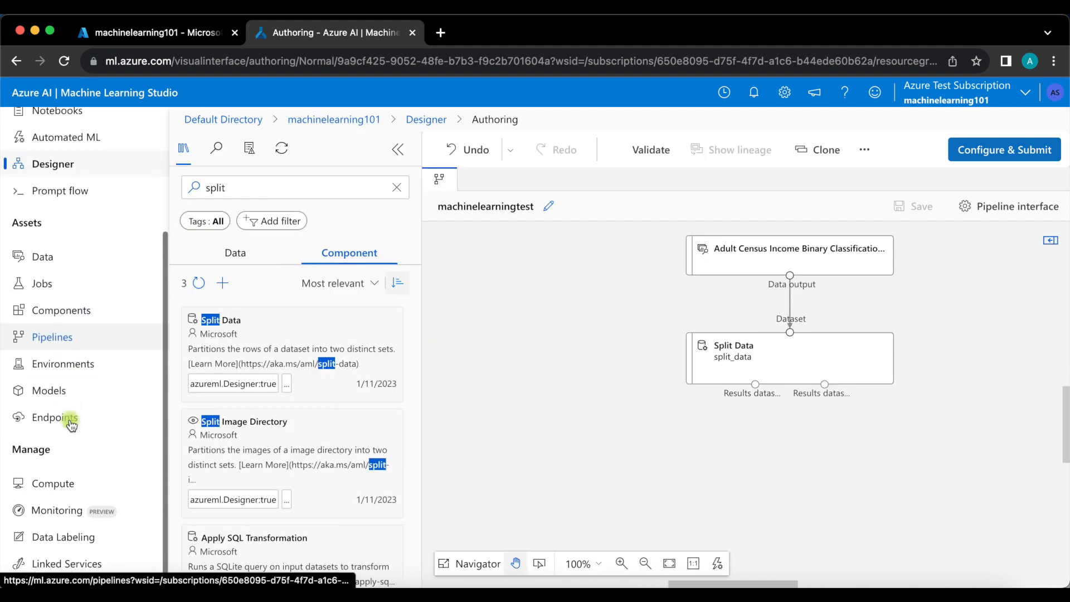
pyautogui.click(53, 485)
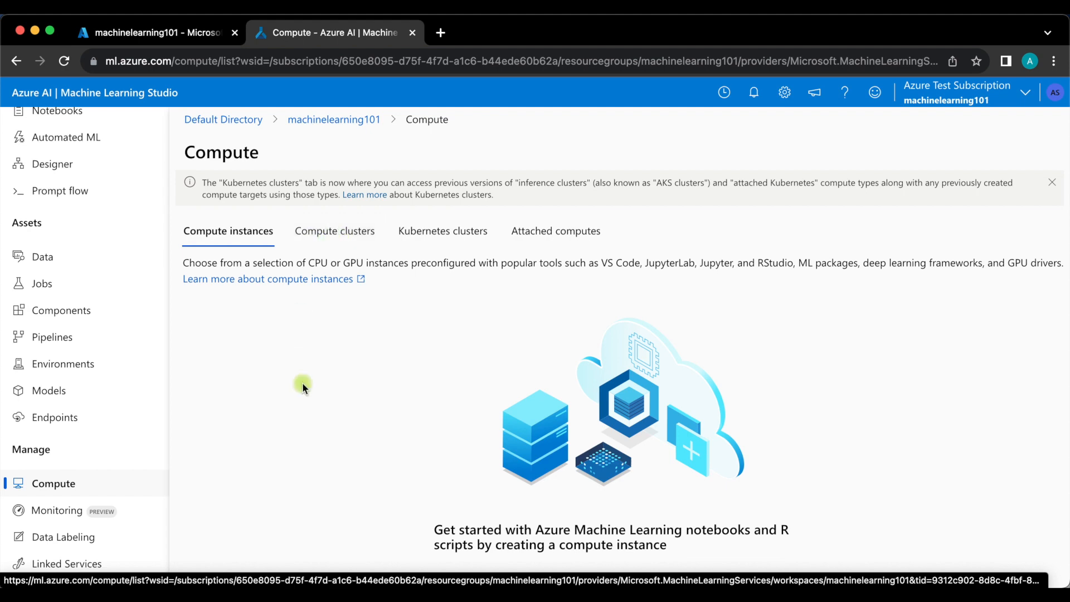
pyautogui.scroll(-1, 366, 386)
pyautogui.scroll(-3, 366, 386)
pyautogui.click(479, 536)
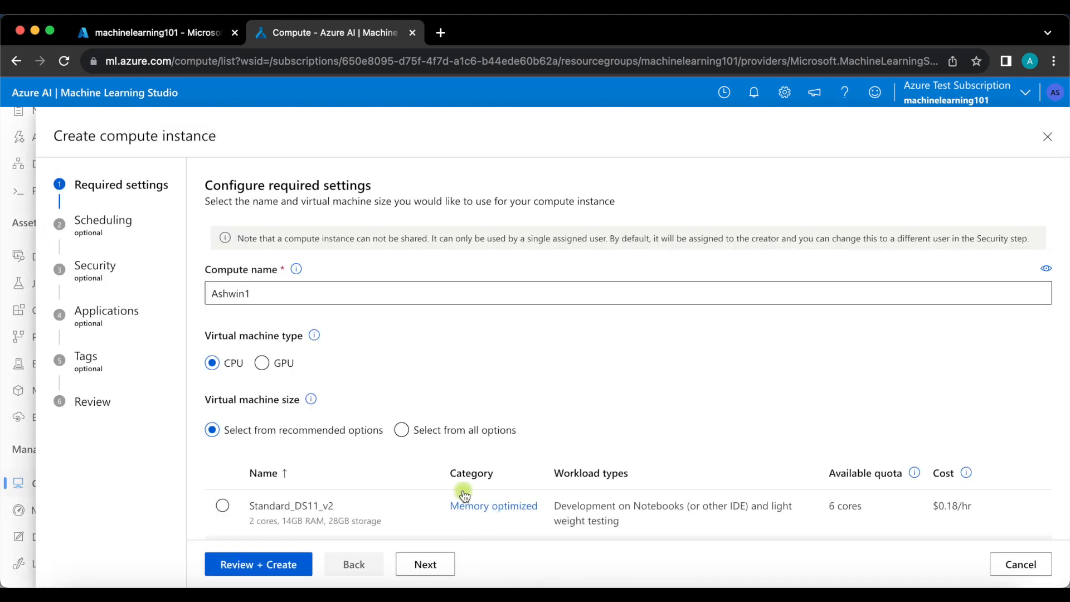
pyautogui.scroll(-4, 424, 365)
pyautogui.scroll(4, 344, 316)
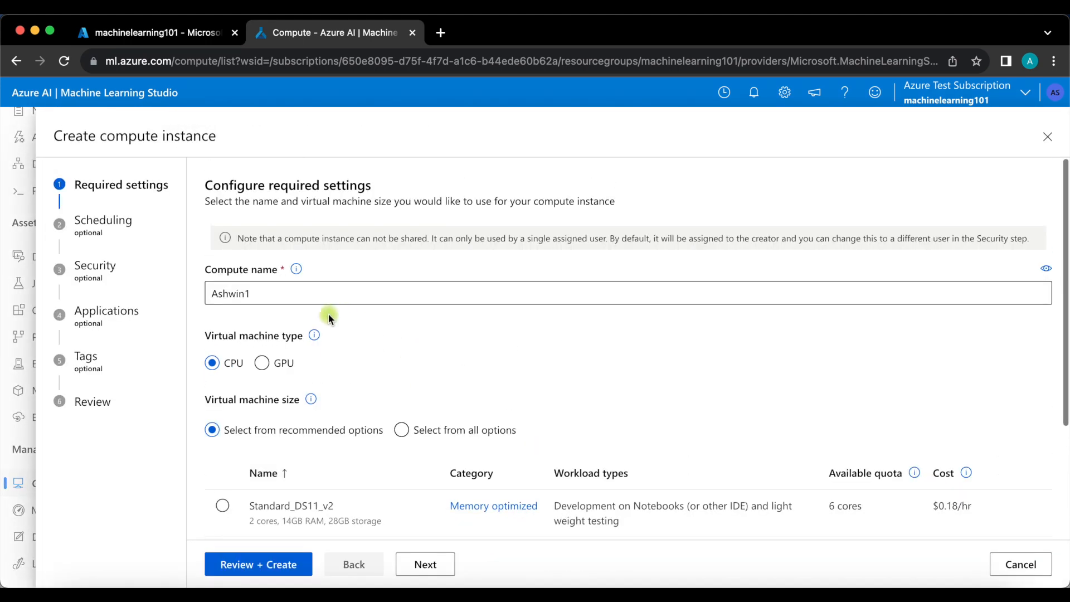
# Name the new compute instance maclearn111.
pyautogui.doubleClick(307, 298)
pyautogui.write('mach')
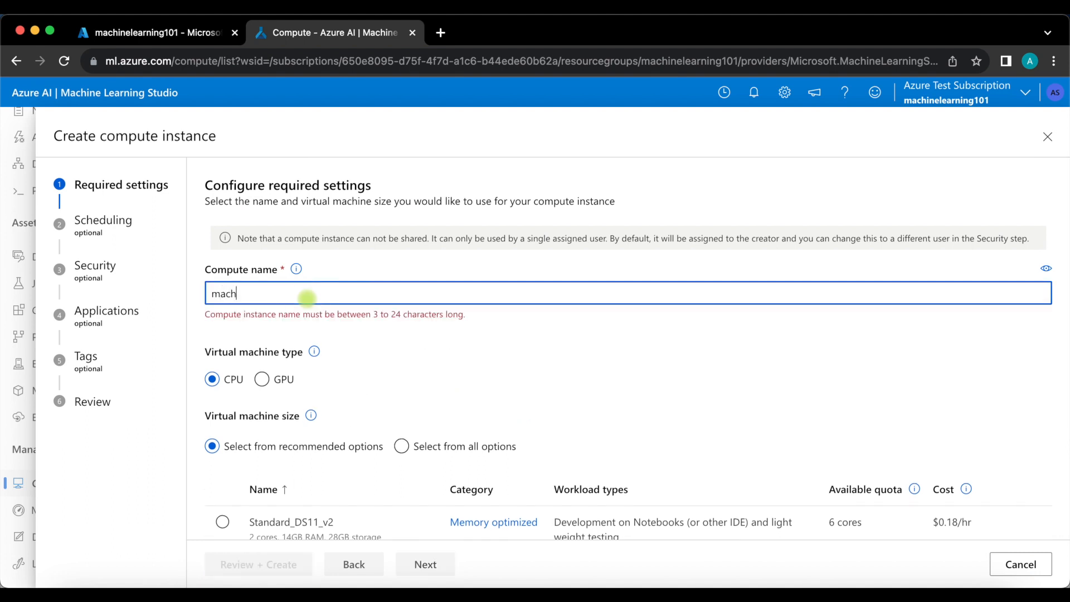
pyautogui.write('inelearning')
pyautogui.press('BackSpace')
pyautogui.press('BackSpace')
pyautogui.press('BackSpace')
pyautogui.press('BackSpace')
pyautogui.press('BackSpace')
pyautogui.press('BackSpace')
pyautogui.press('BackSpace')
pyautogui.press('BackSpace')
pyautogui.press('BackSpace')
pyautogui.press('BackSpace')
pyautogui.press('BackSpace')
pyautogui.press('BackSpace')
pyautogui.write('learn111')
pyautogui.click(464, 356)
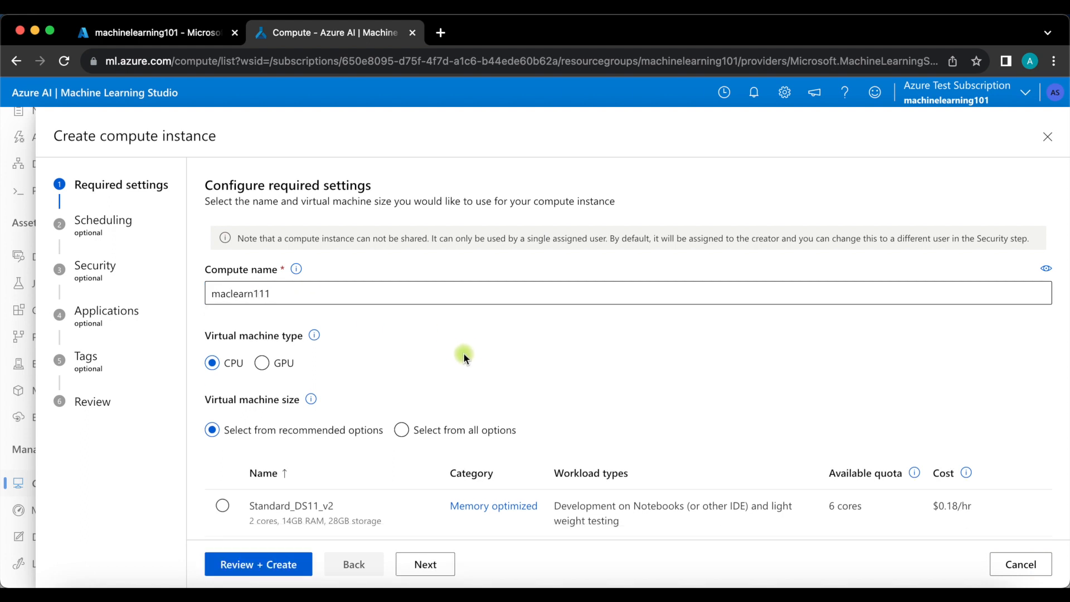
# List all CPU virtual machine sizes, compare their costs and select Standard_D2as_v4 for the compute instance.
pyautogui.scroll(-5, 463, 352)
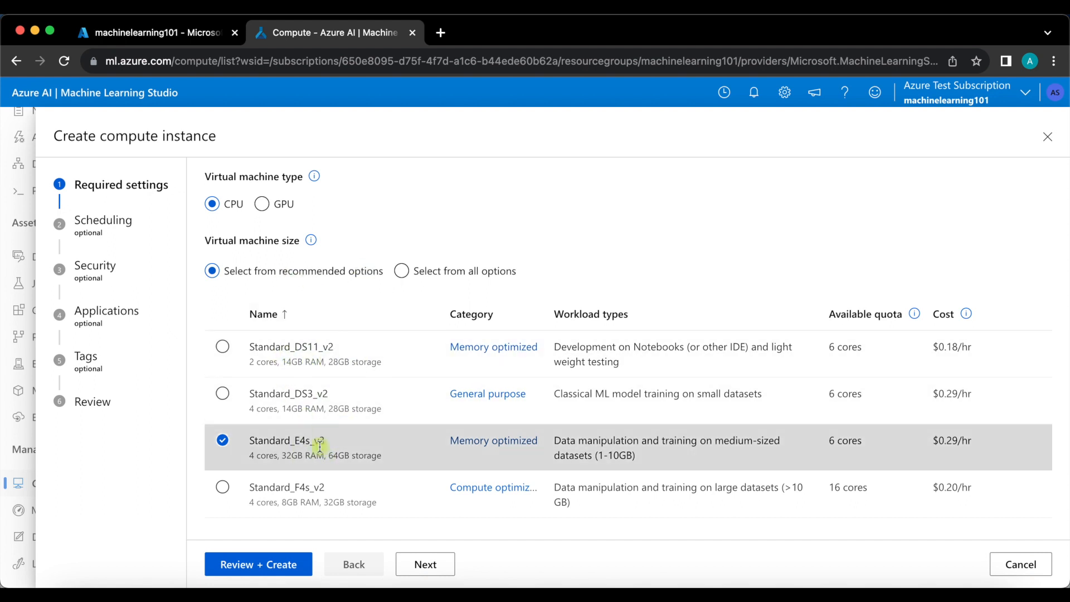
pyautogui.click(427, 278)
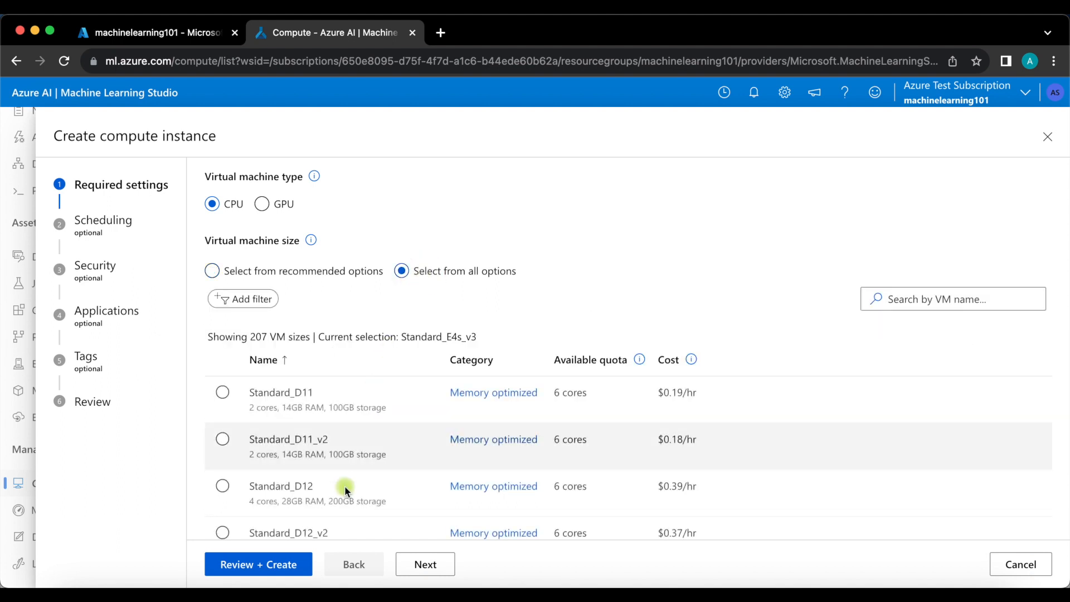
pyautogui.scroll(-1, 346, 488)
pyautogui.scroll(-6, 345, 488)
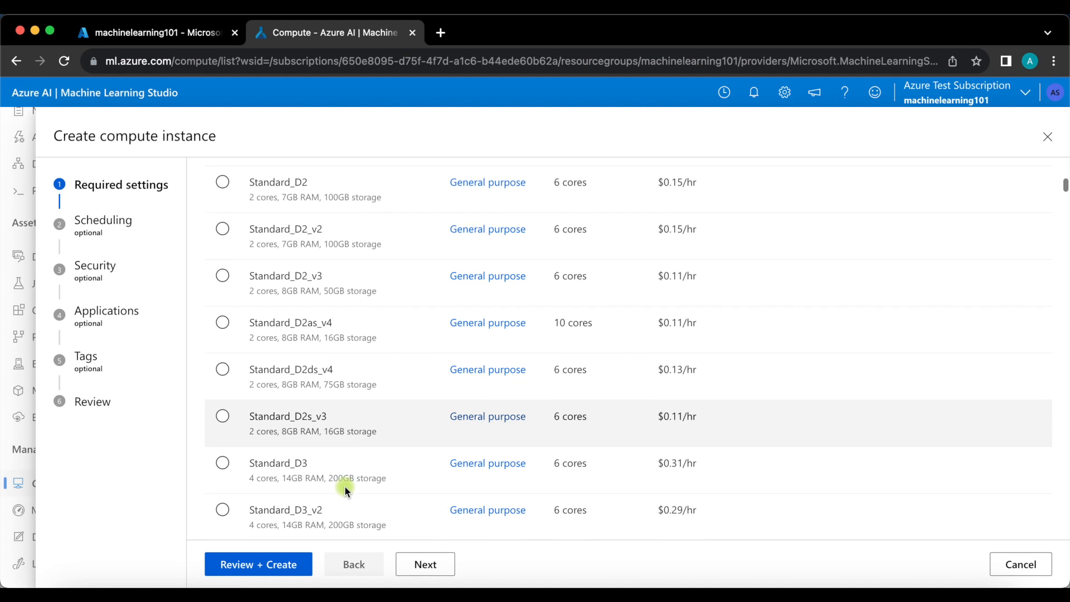
pyautogui.scroll(2, 665, 425)
pyautogui.scroll(2, 665, 424)
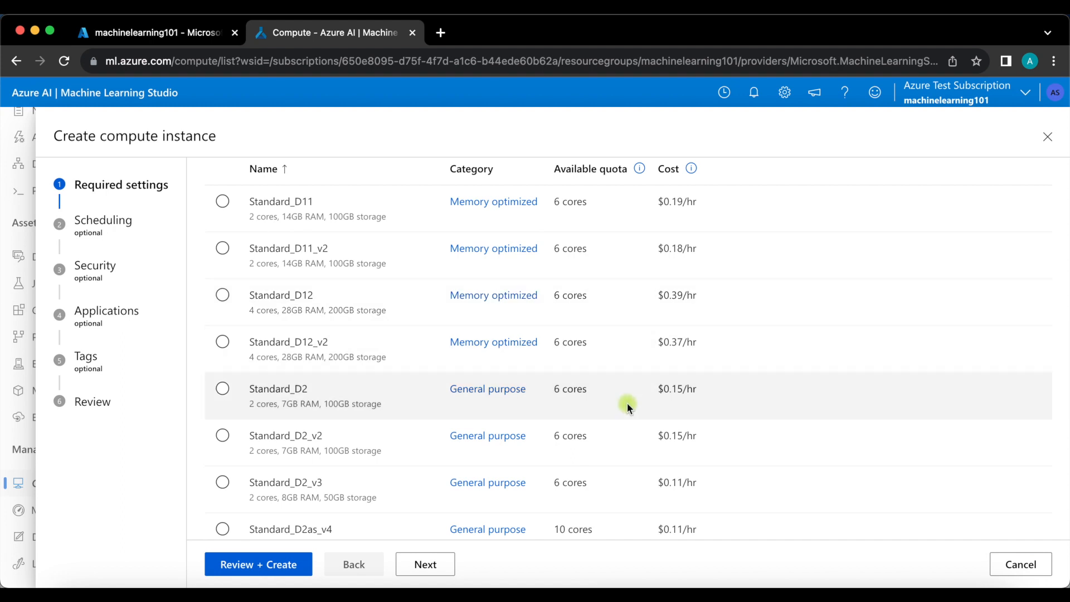
pyautogui.scroll(-5, 626, 446)
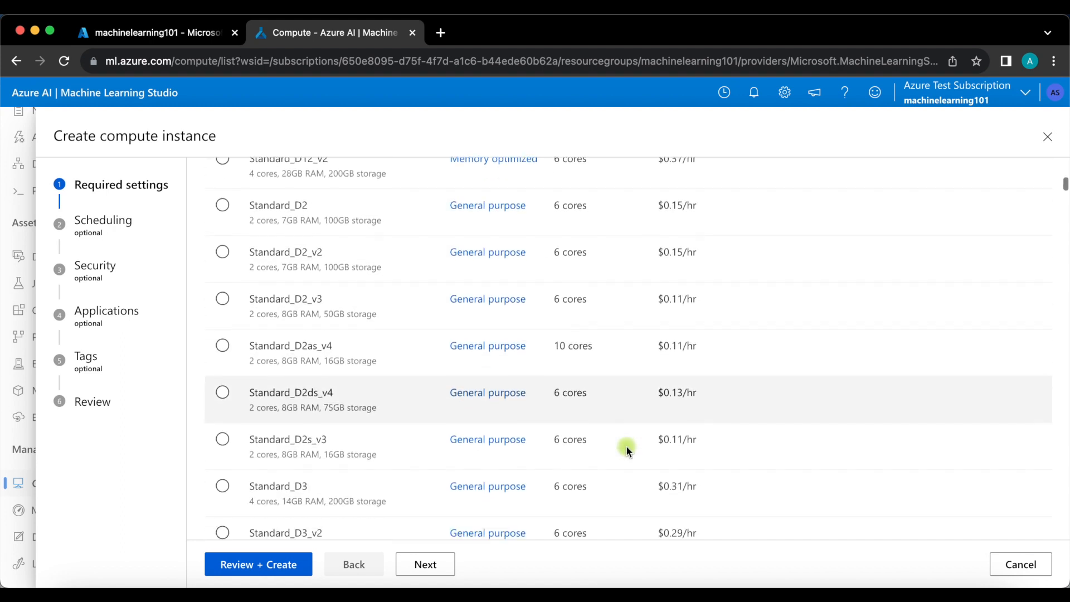
pyautogui.scroll(-5, 626, 449)
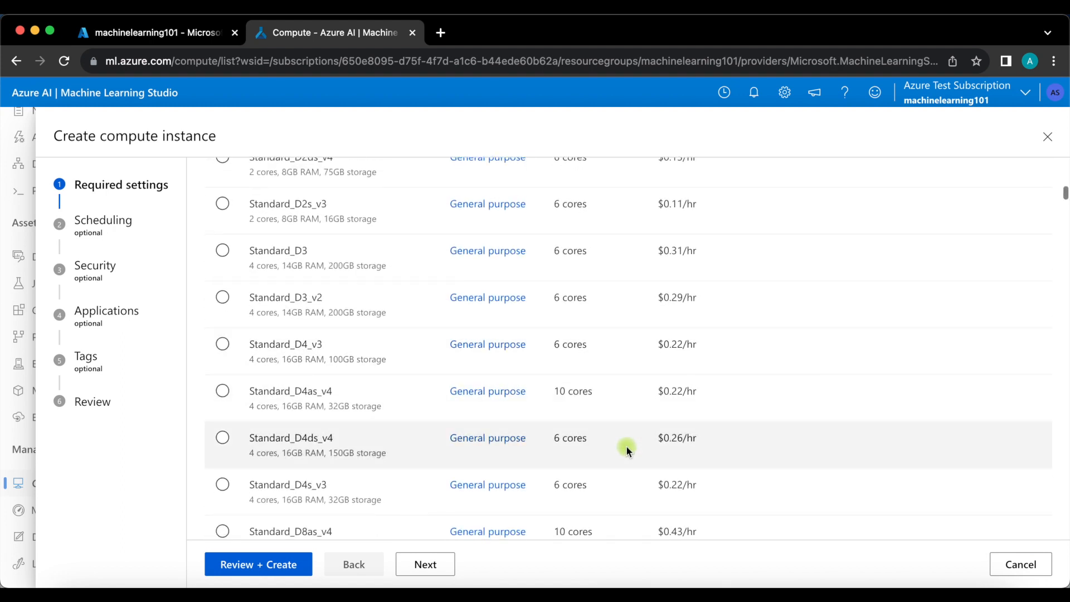
pyautogui.scroll(-10, 626, 446)
pyautogui.click(626, 449)
pyautogui.scroll(-2, 626, 446)
pyautogui.scroll(9, 626, 445)
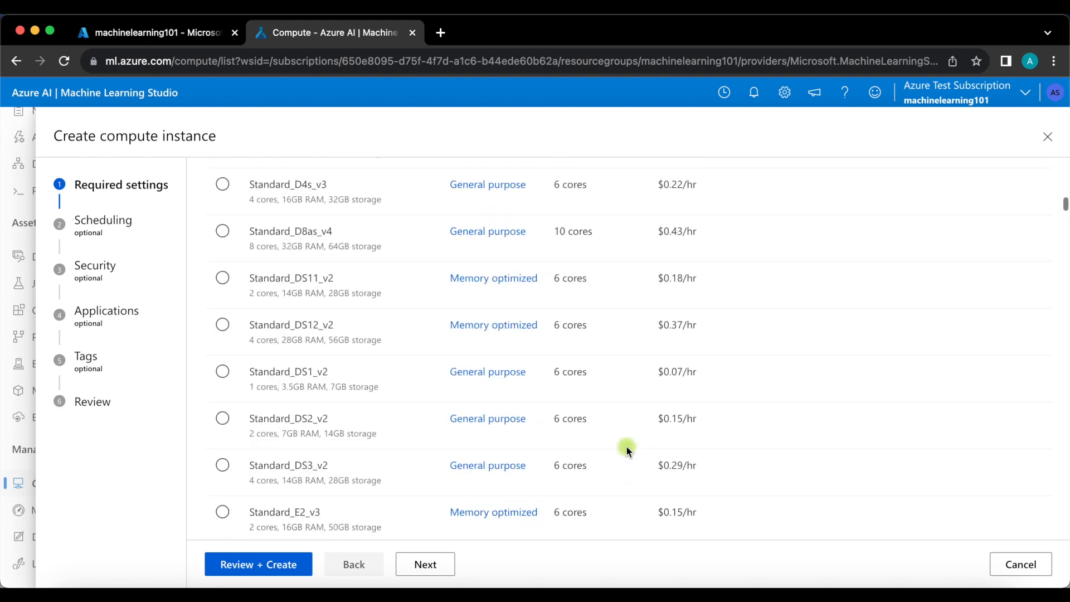
pyautogui.scroll(12, 626, 446)
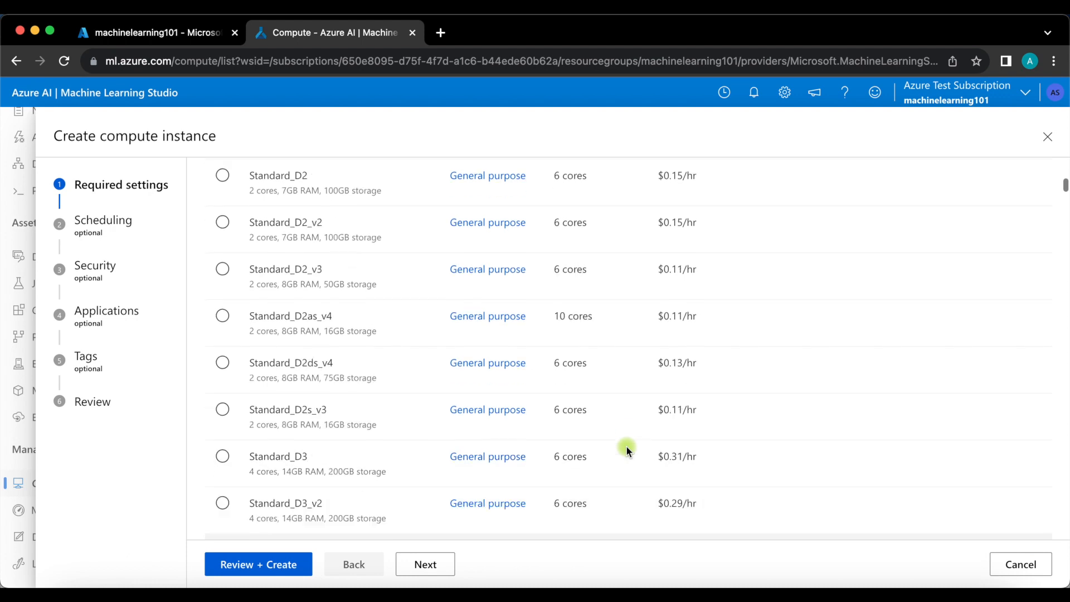
pyautogui.scroll(1, 627, 449)
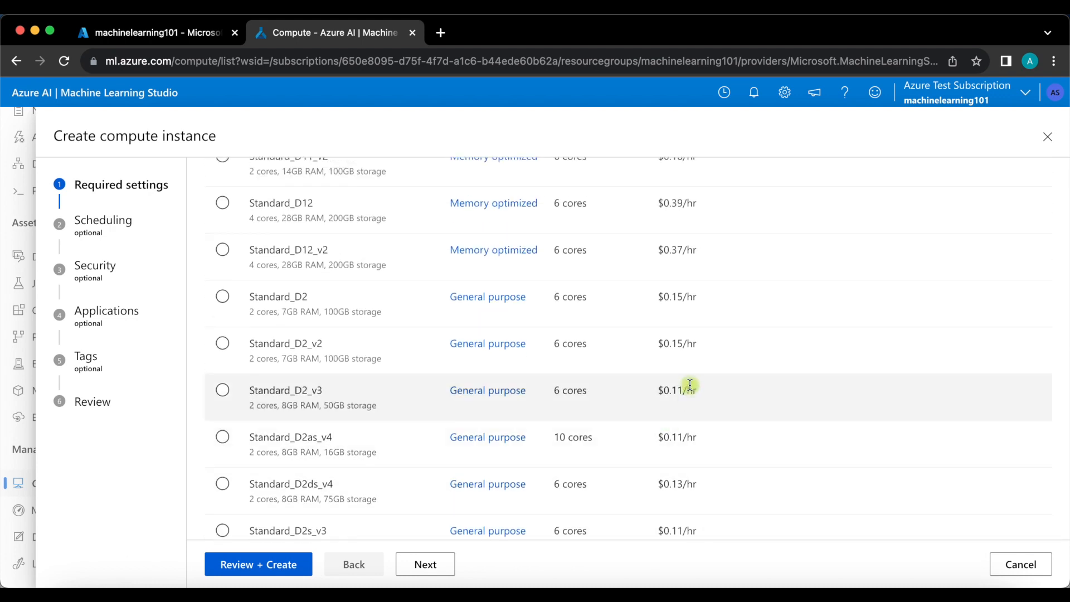
pyautogui.click(685, 438)
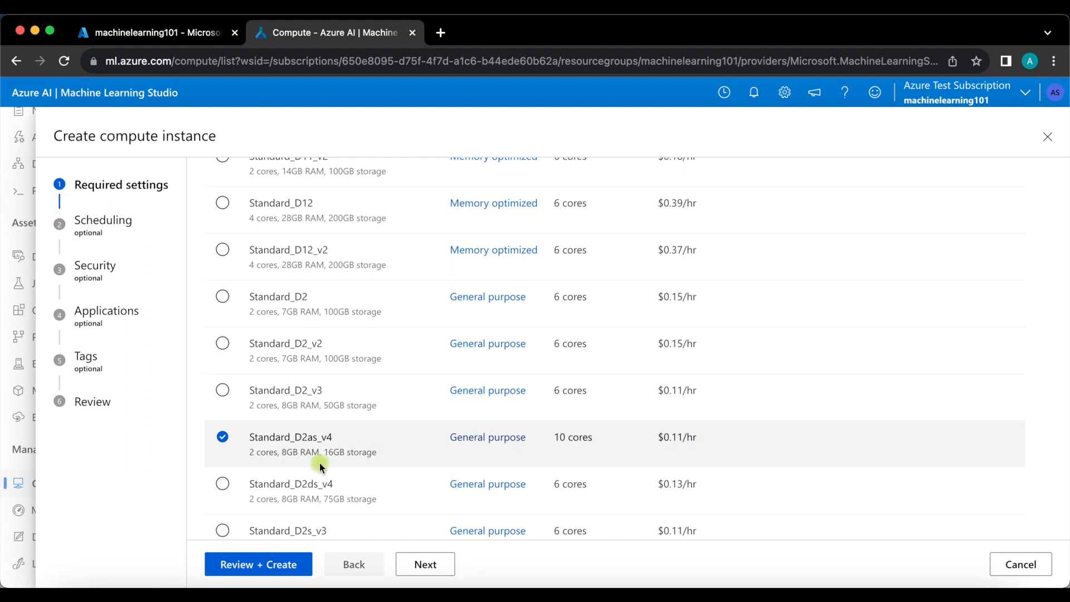
# Keep the default scheduling, security, applications and tags settings, and create the compute instance.
pyautogui.click(418, 565)
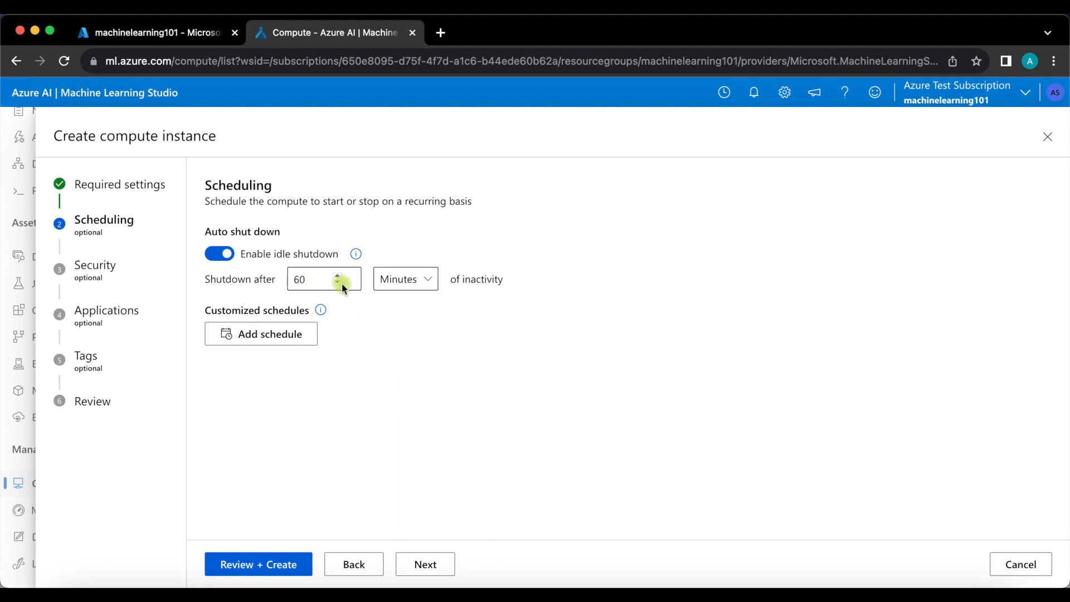
pyautogui.click(428, 564)
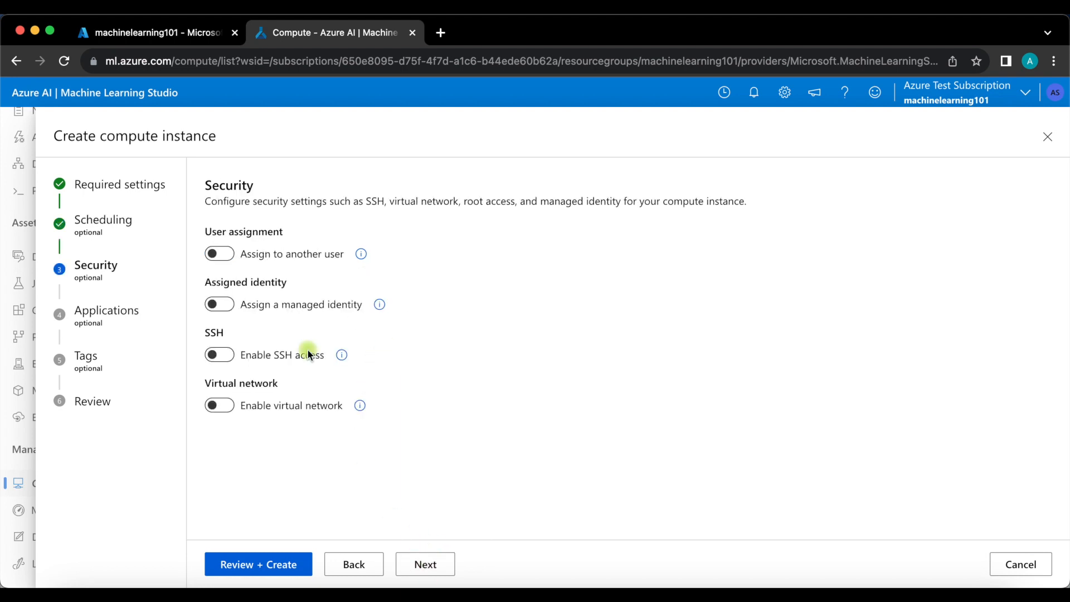
pyautogui.click(430, 566)
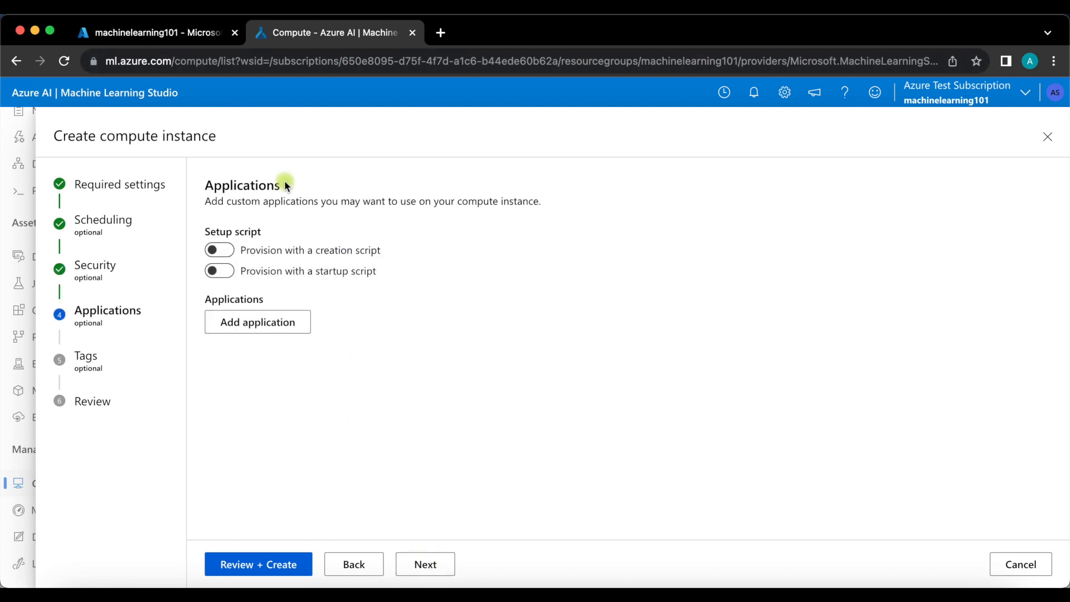
pyautogui.click(427, 570)
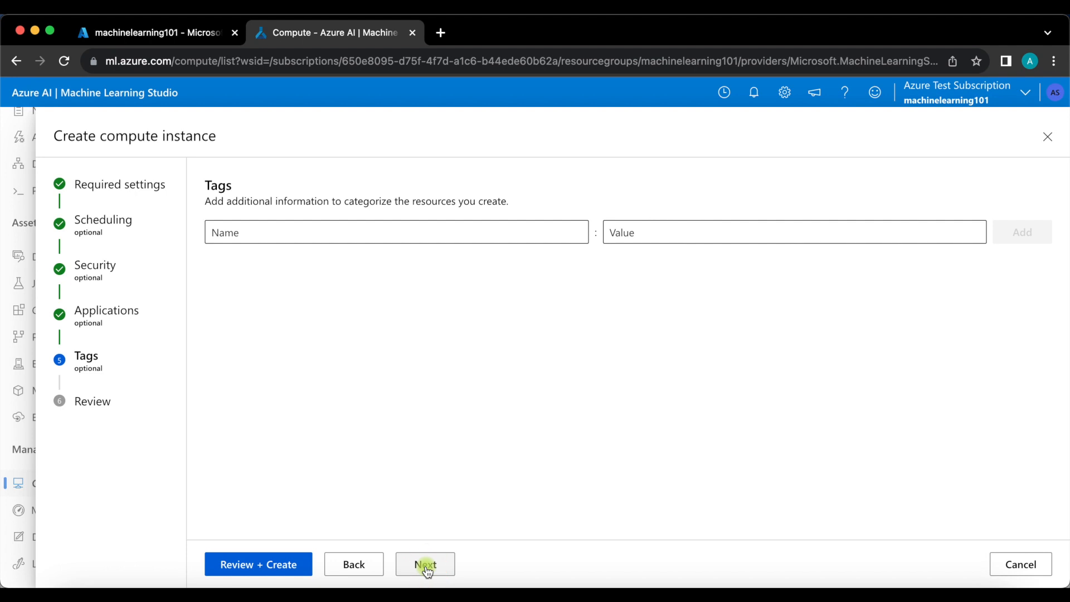
pyautogui.click(427, 566)
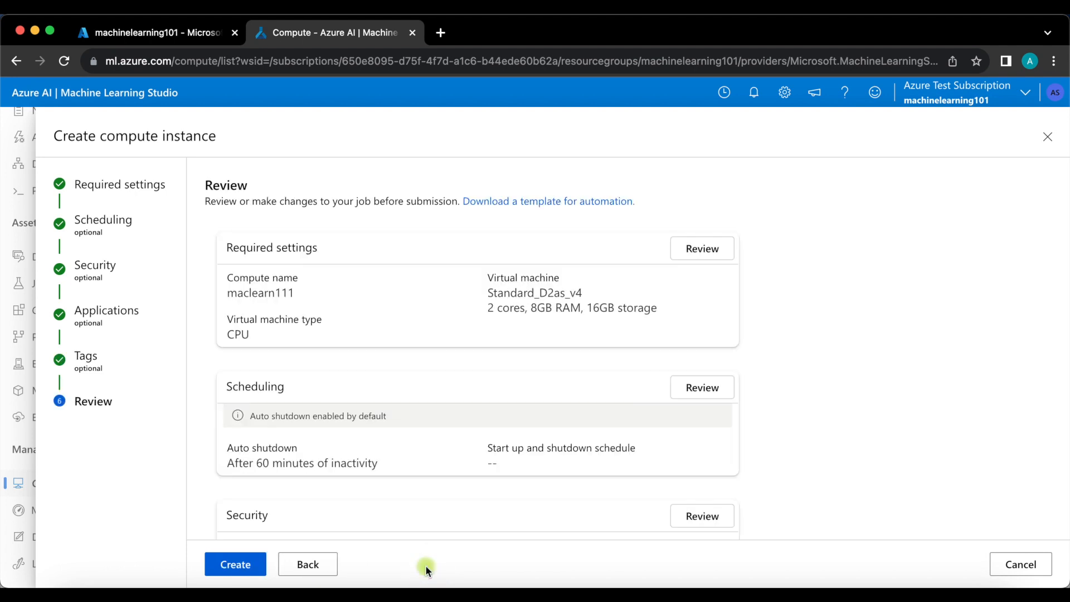
pyautogui.click(255, 566)
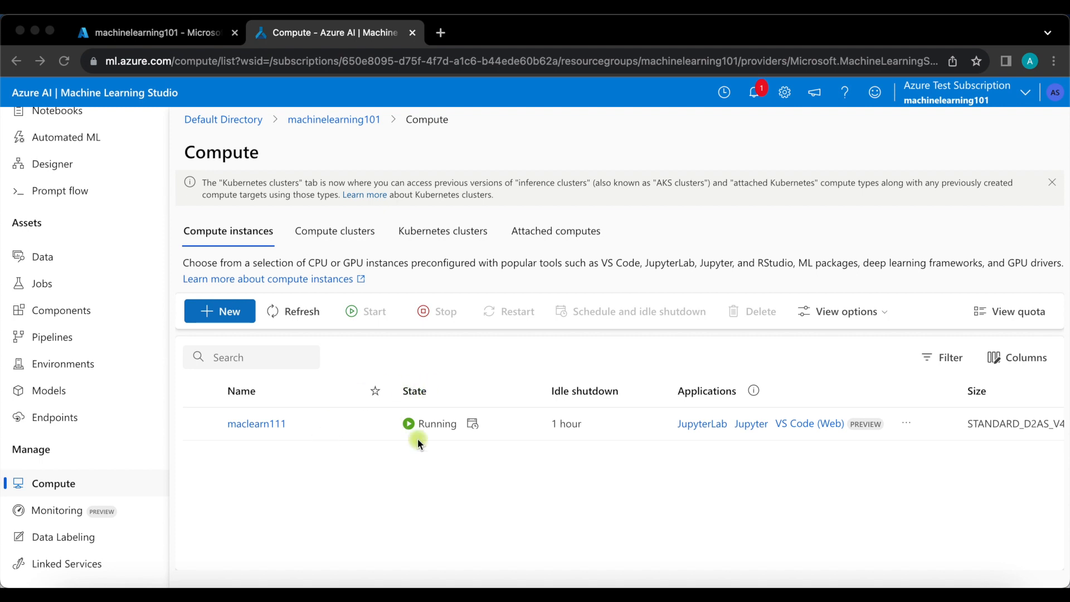
# Open the pipeline draft machinelearningtest in the Designer and collapse the workspace navigation to widen the canvas.
pyautogui.click(50, 337)
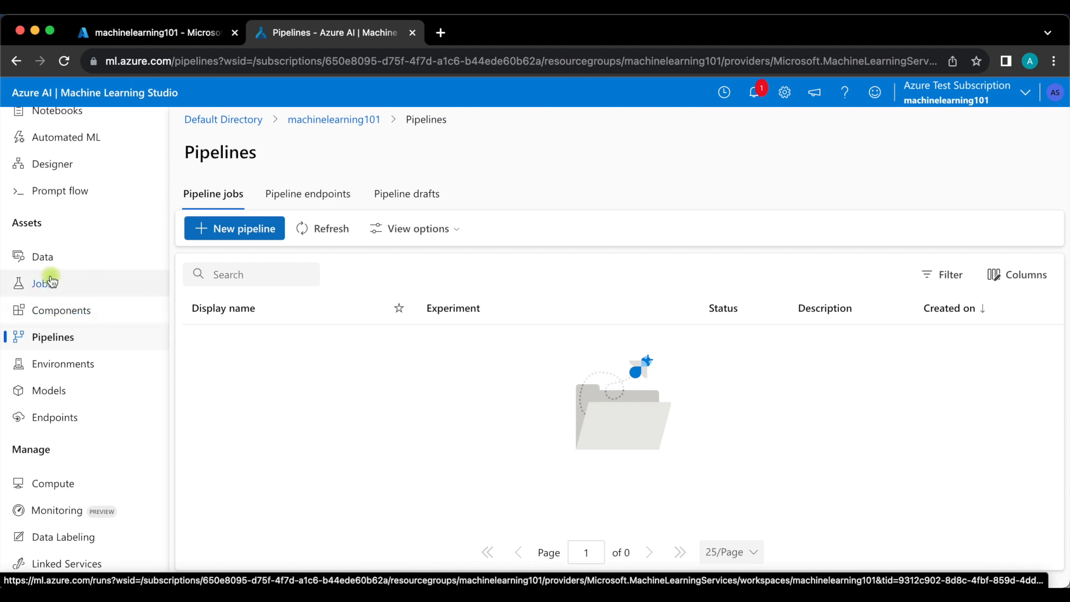
pyautogui.scroll(3, 95, 246)
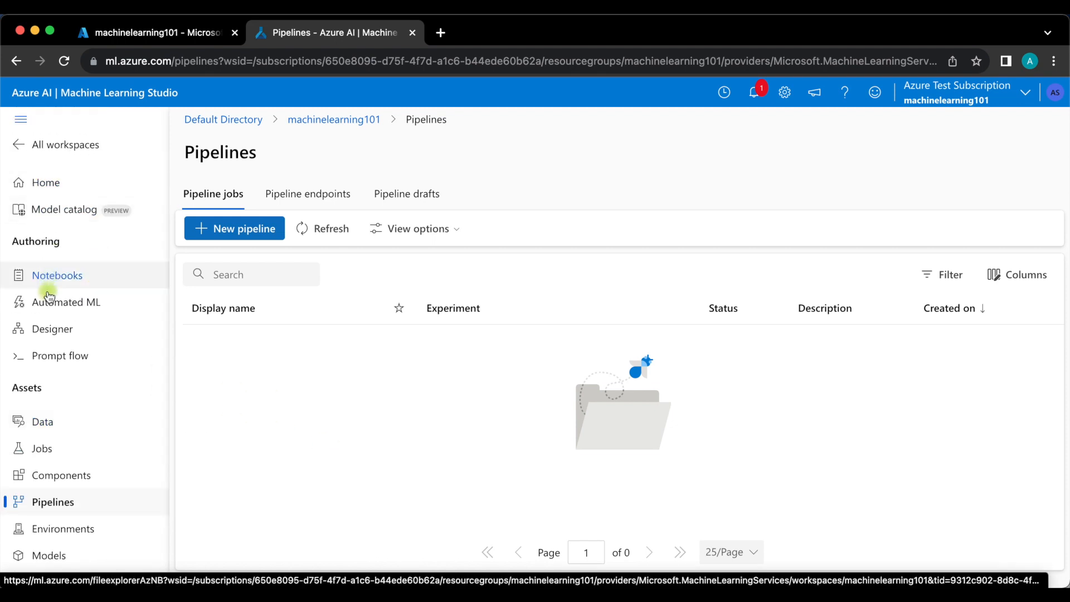
pyautogui.click(52, 329)
pyautogui.scroll(-2, 303, 398)
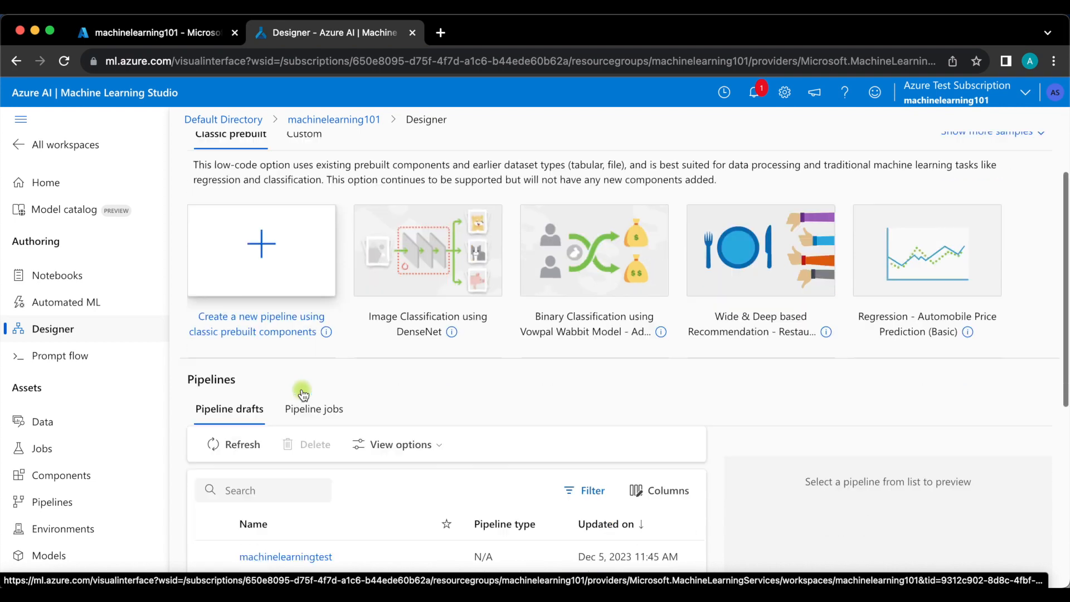
pyautogui.scroll(-4, 303, 395)
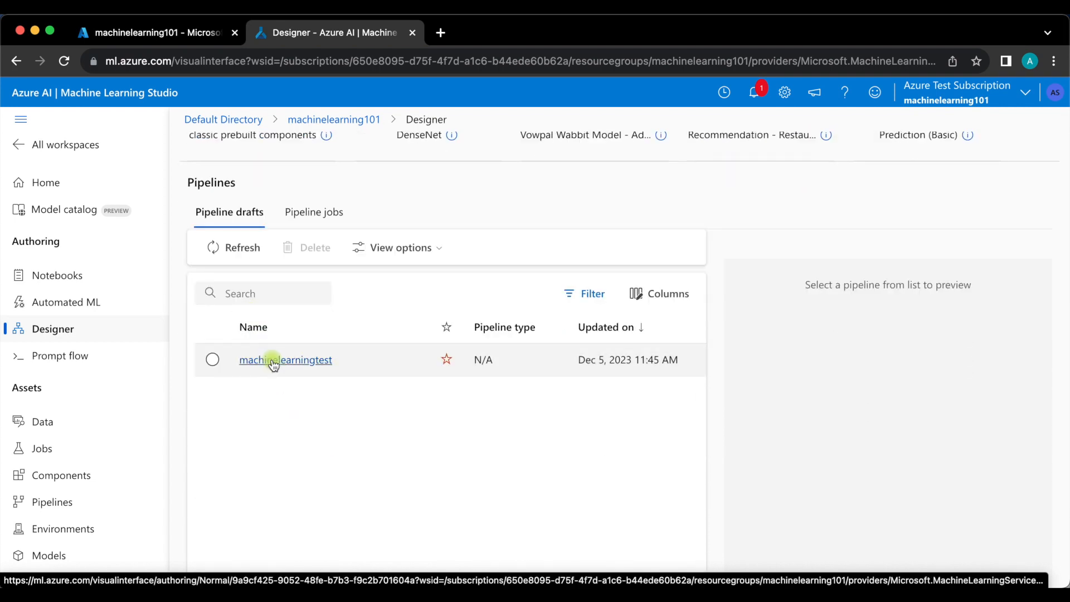
pyautogui.click(278, 359)
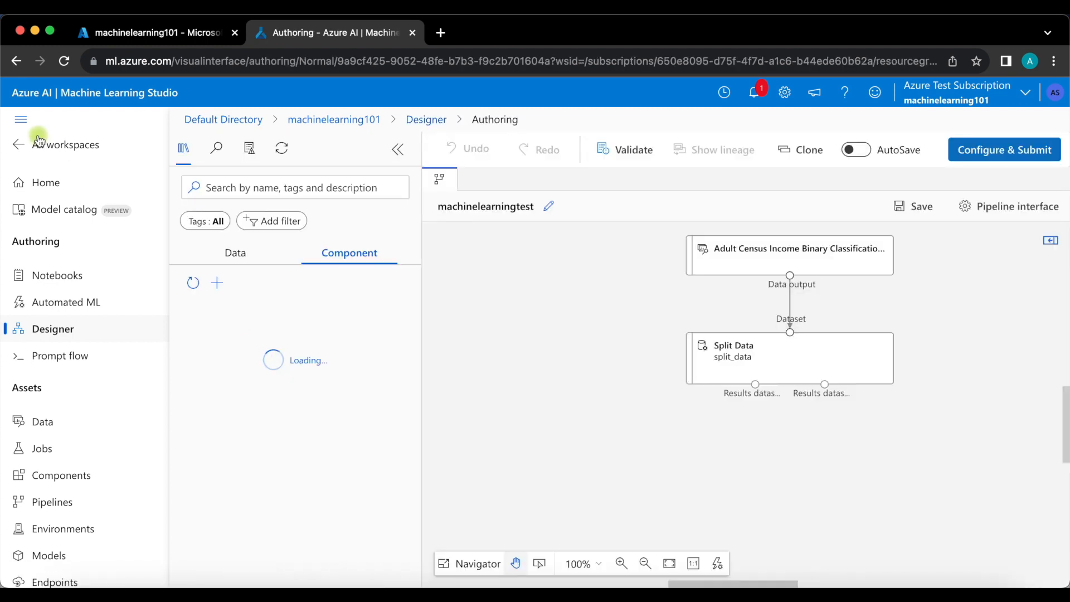
pyautogui.click(22, 120)
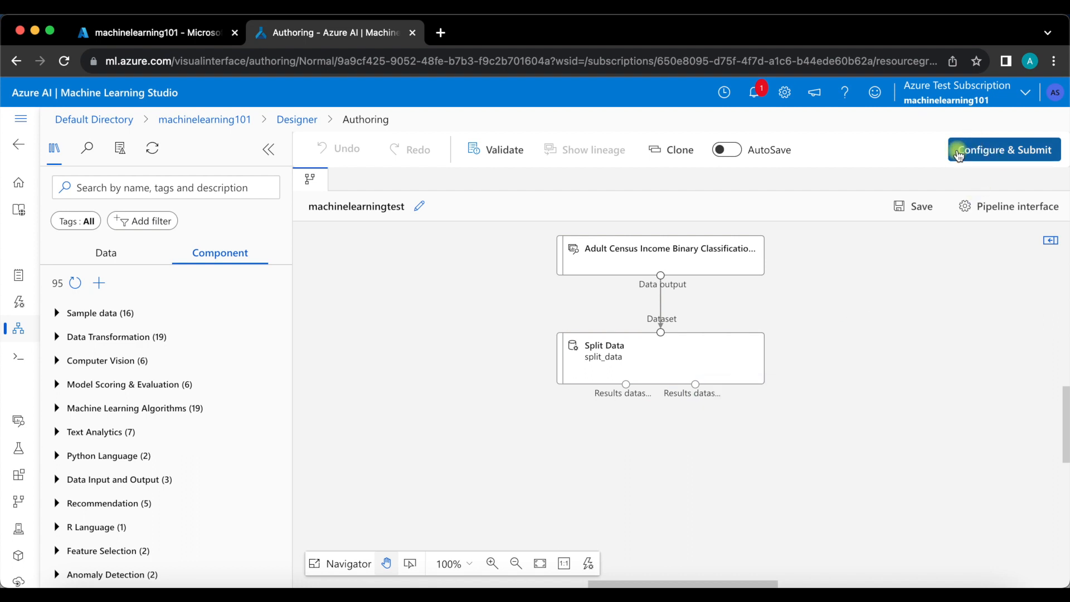
# Start setting up the pipeline job and assign it to a new experiment named experiment101, keeping the other basics.
pyautogui.click(993, 153)
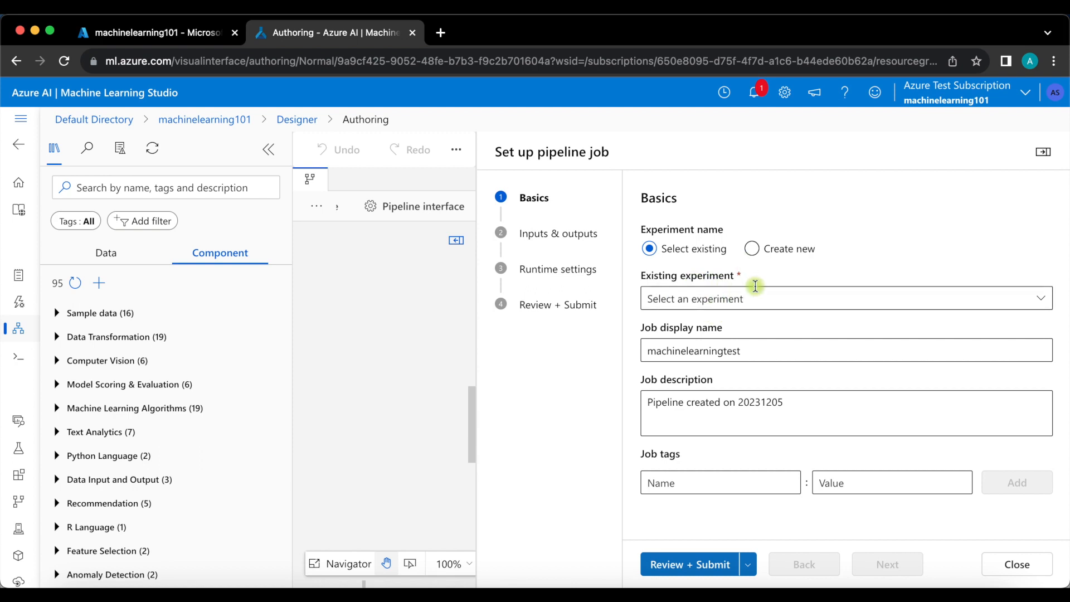
pyautogui.click(751, 248)
pyautogui.click(724, 302)
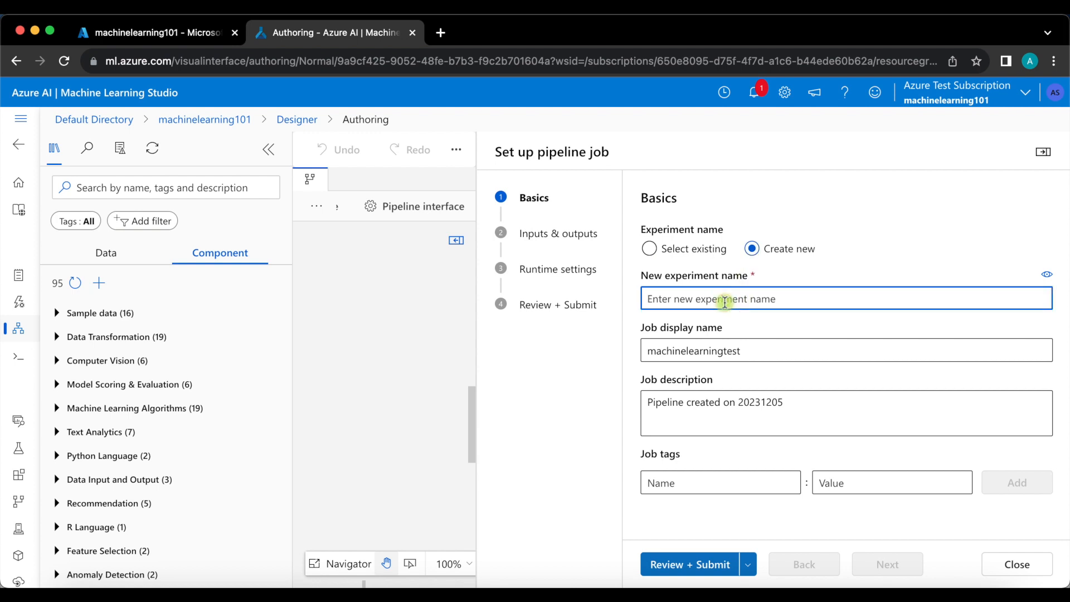
pyautogui.write('experi')
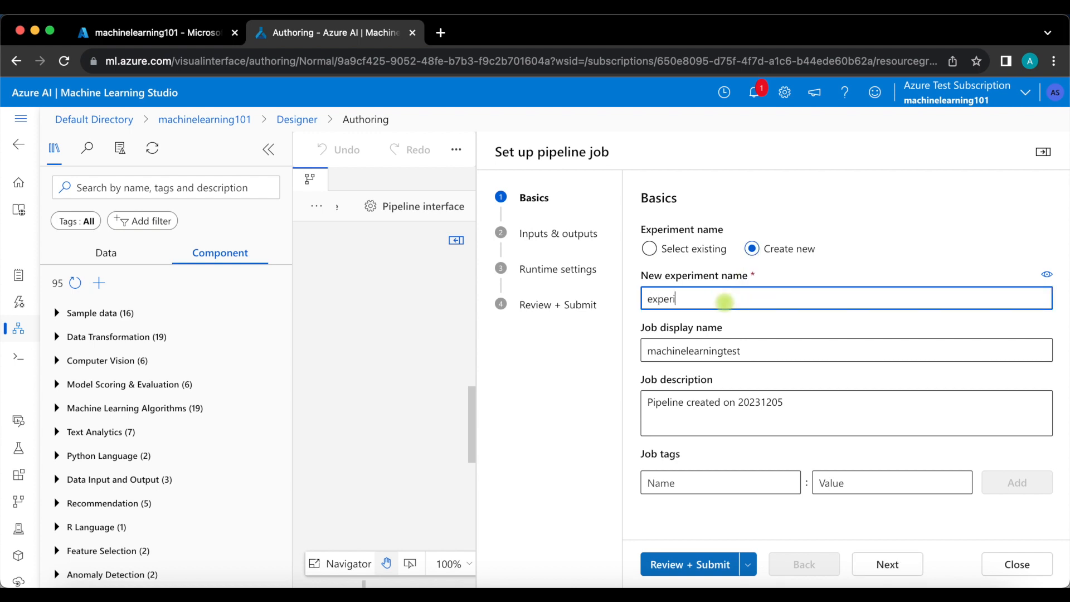
pyautogui.write('ment101')
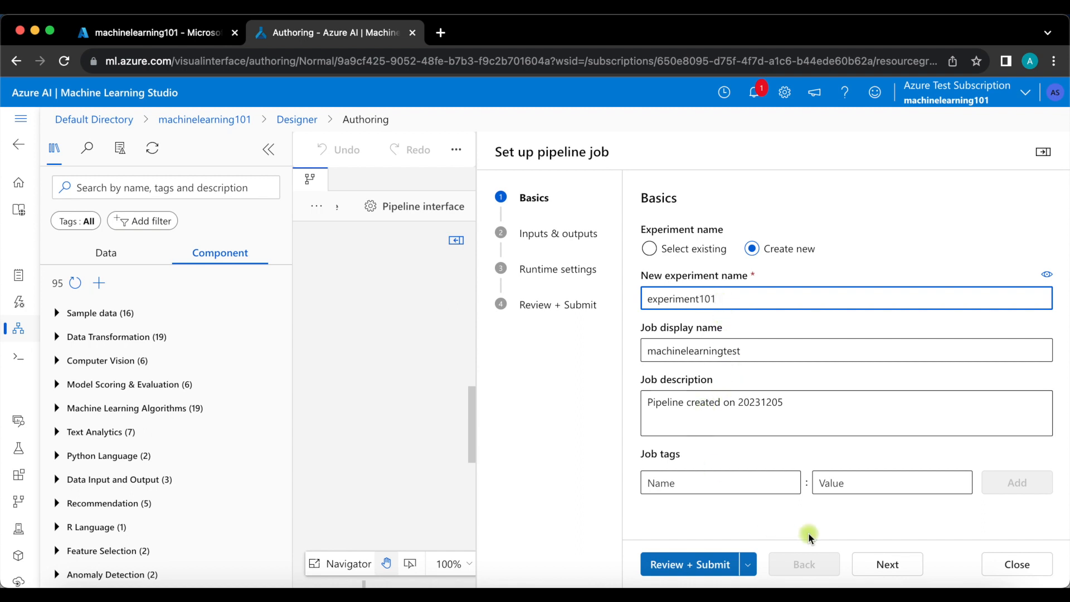
pyautogui.click(891, 562)
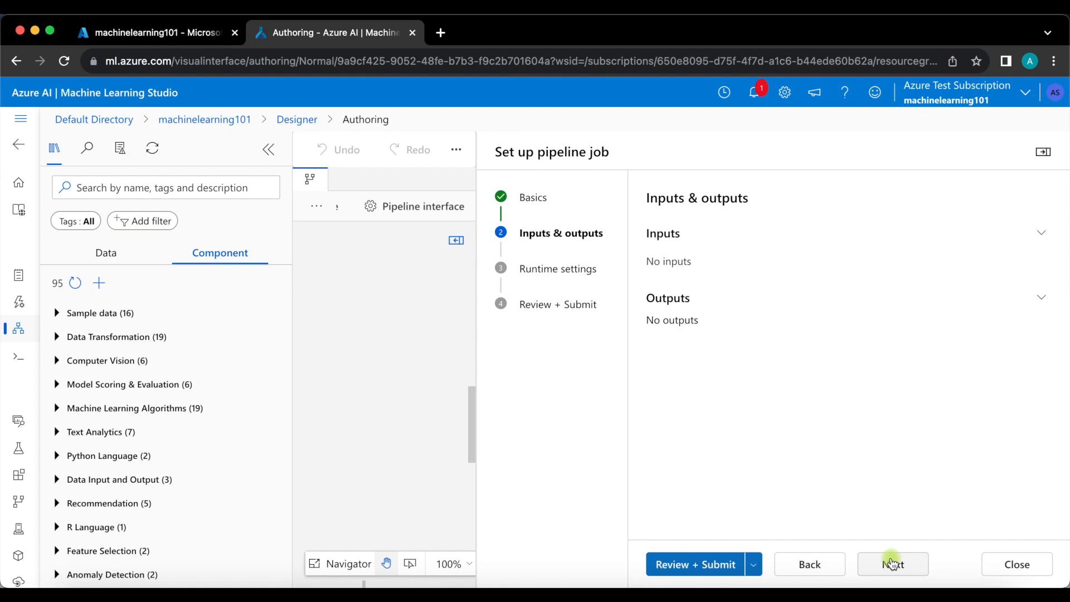
# Keep the inputs and outputs as they are and set the job's default compute to the compute instance maclearn111.
pyautogui.click(892, 563)
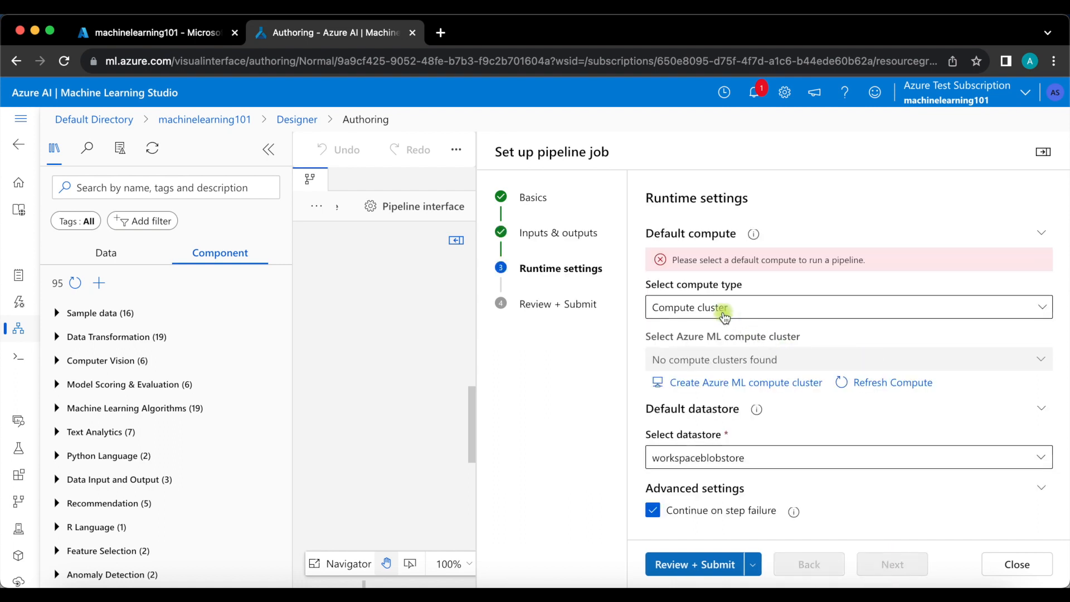
pyautogui.click(677, 309)
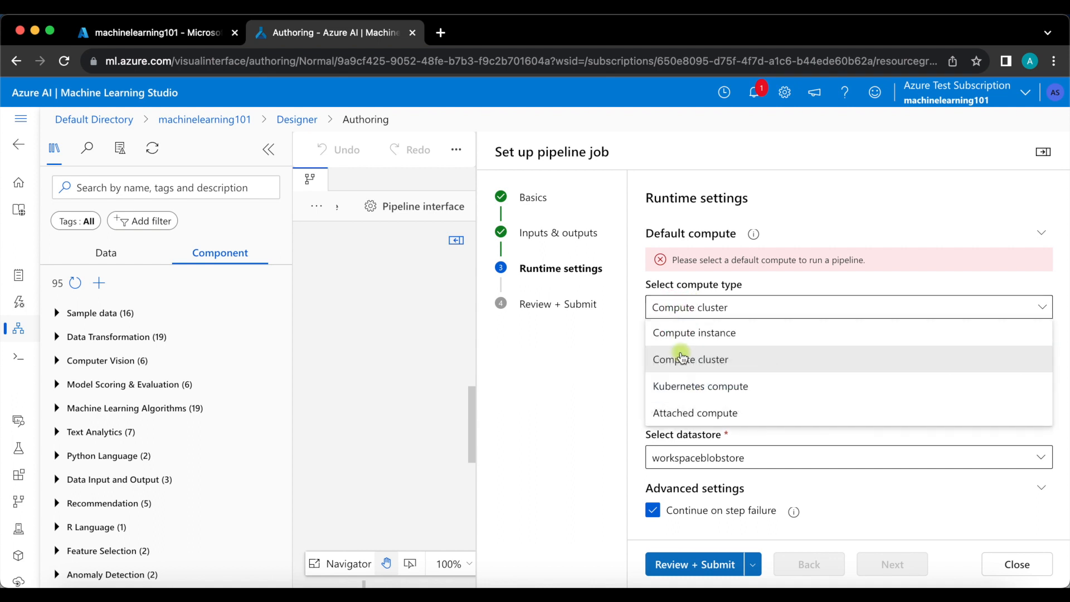
pyautogui.click(681, 334)
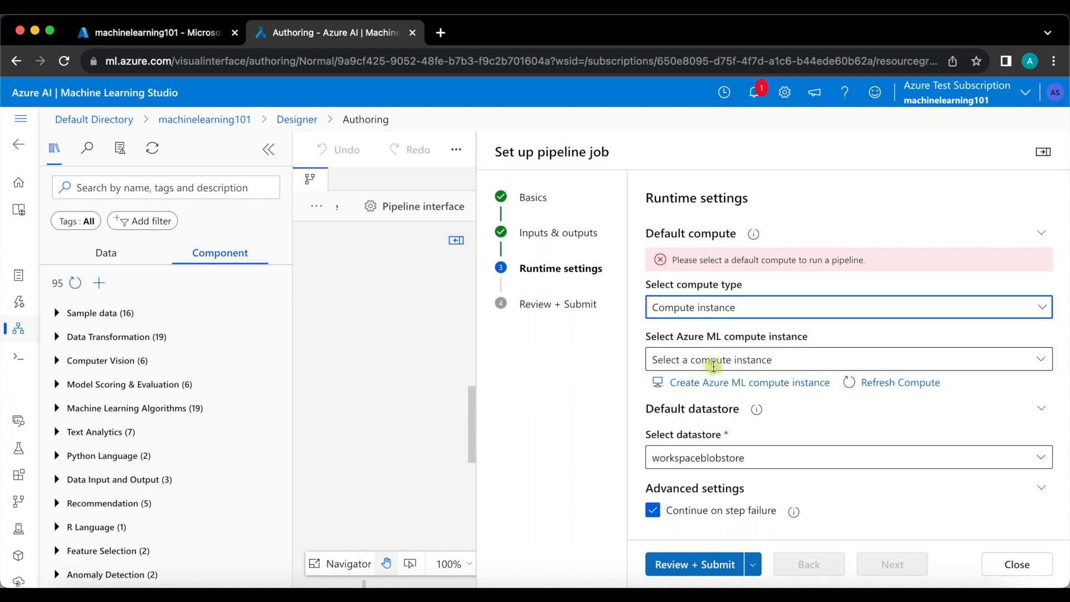
pyautogui.click(703, 359)
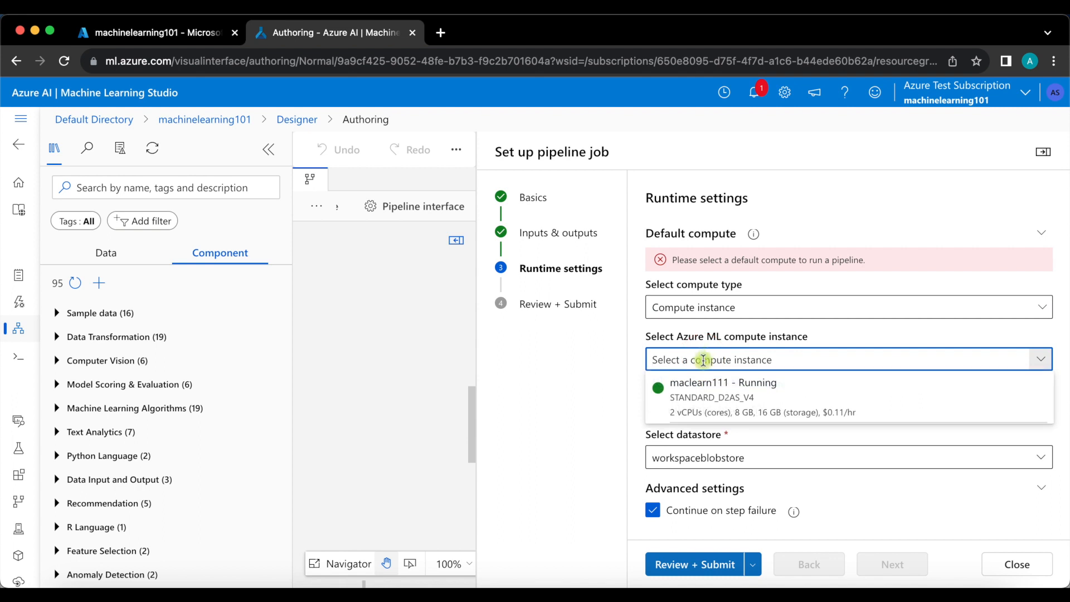
pyautogui.click(732, 402)
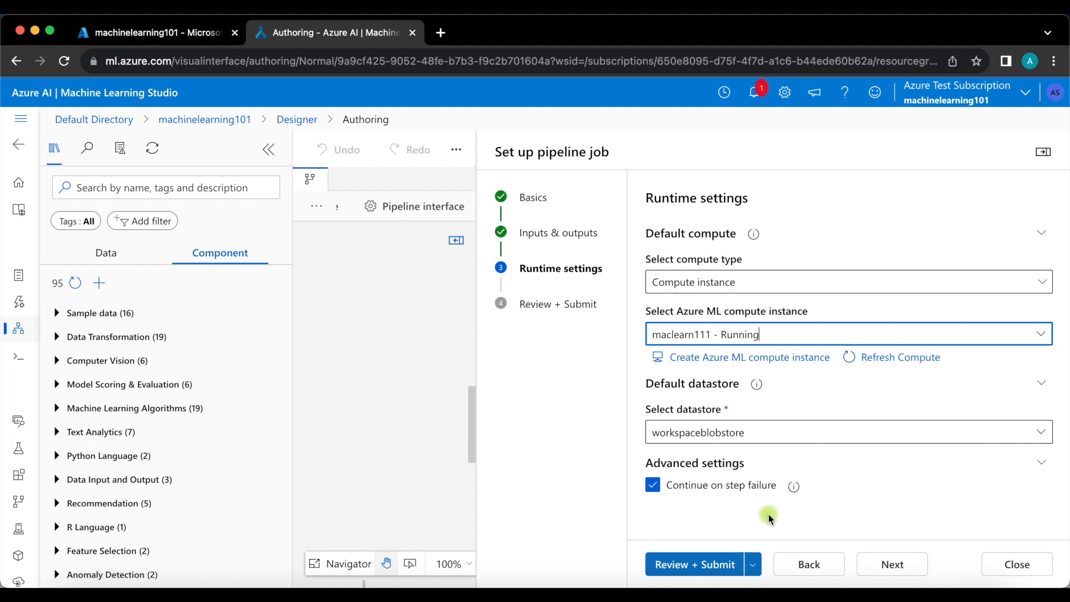
# Review the pipeline job's basics, inputs, outputs and runtime settings, and submit the job.
pyautogui.click(888, 566)
pyautogui.scroll(-5, 780, 405)
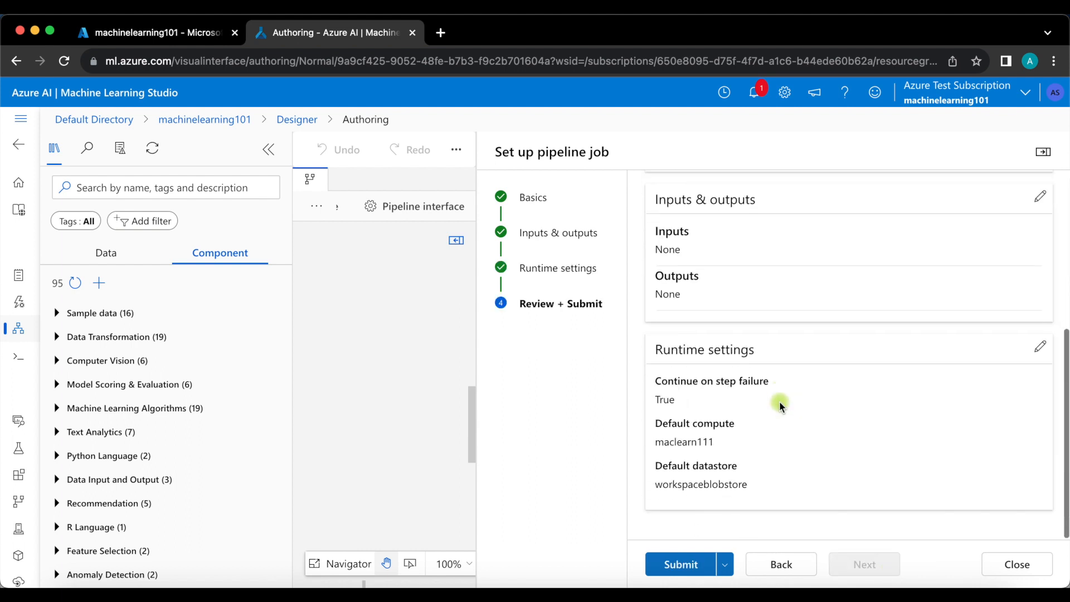
pyautogui.scroll(5, 781, 406)
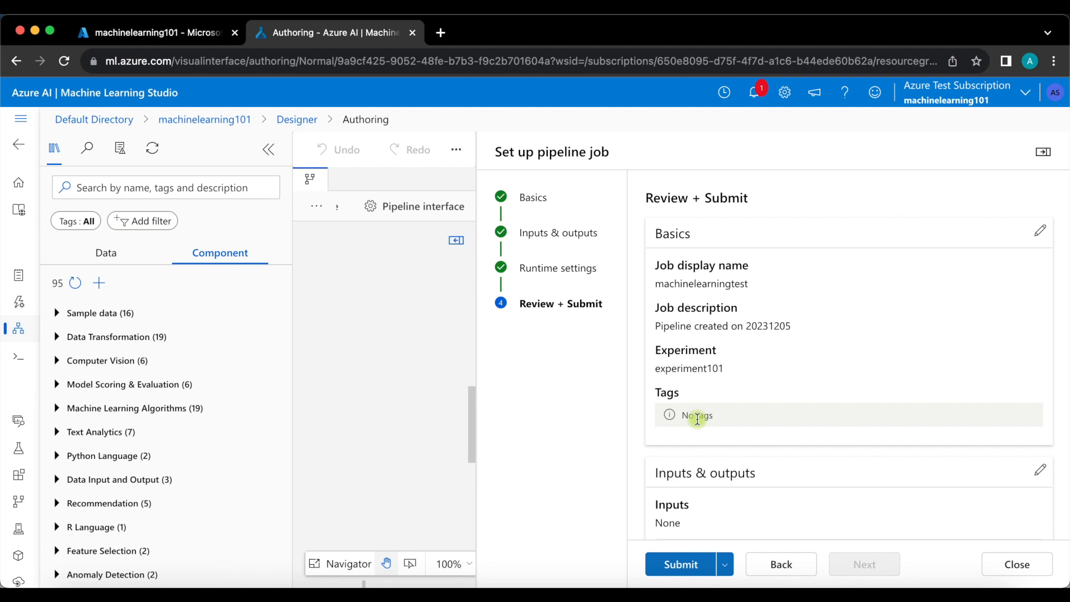
pyautogui.scroll(-5, 696, 419)
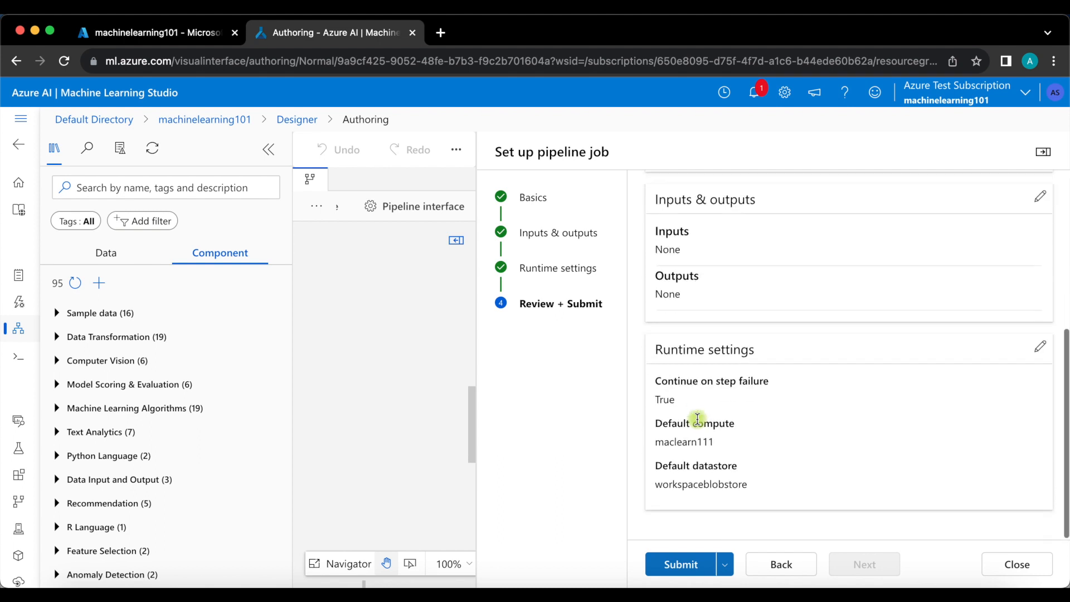
pyautogui.click(690, 564)
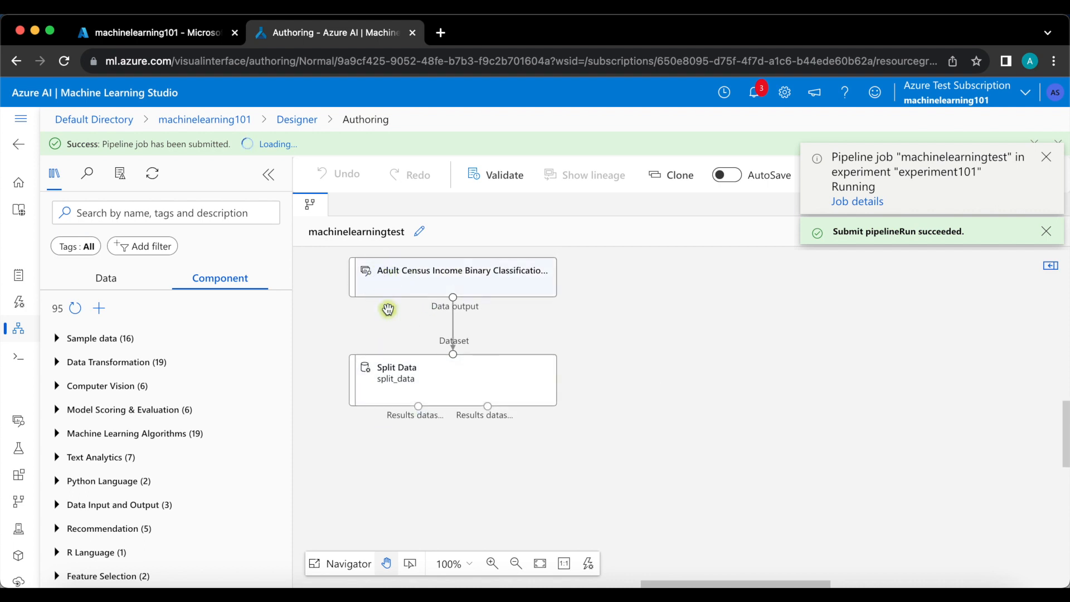
# Open the submitted pipeline job's details and monitor the run status of the Split Data component.
pyautogui.moveTo(387, 379)
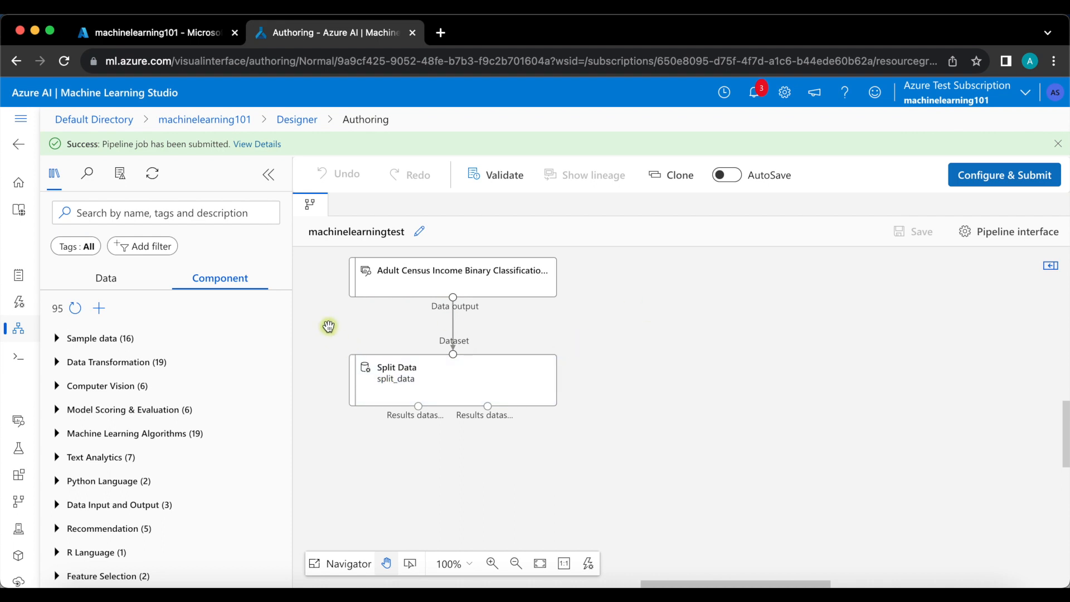
pyautogui.click(252, 144)
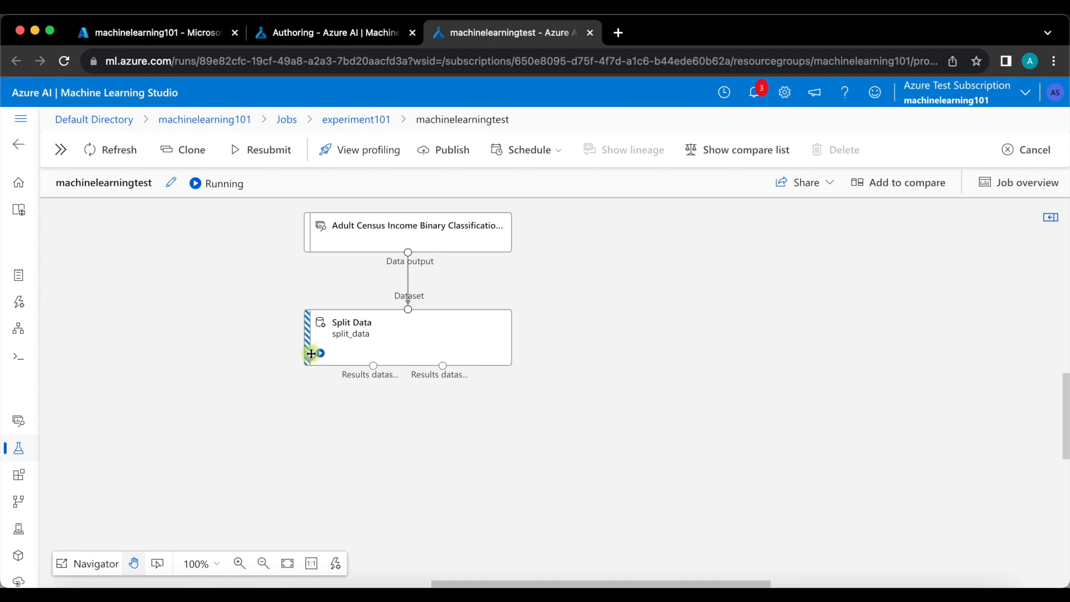
pyautogui.moveTo(310, 343)
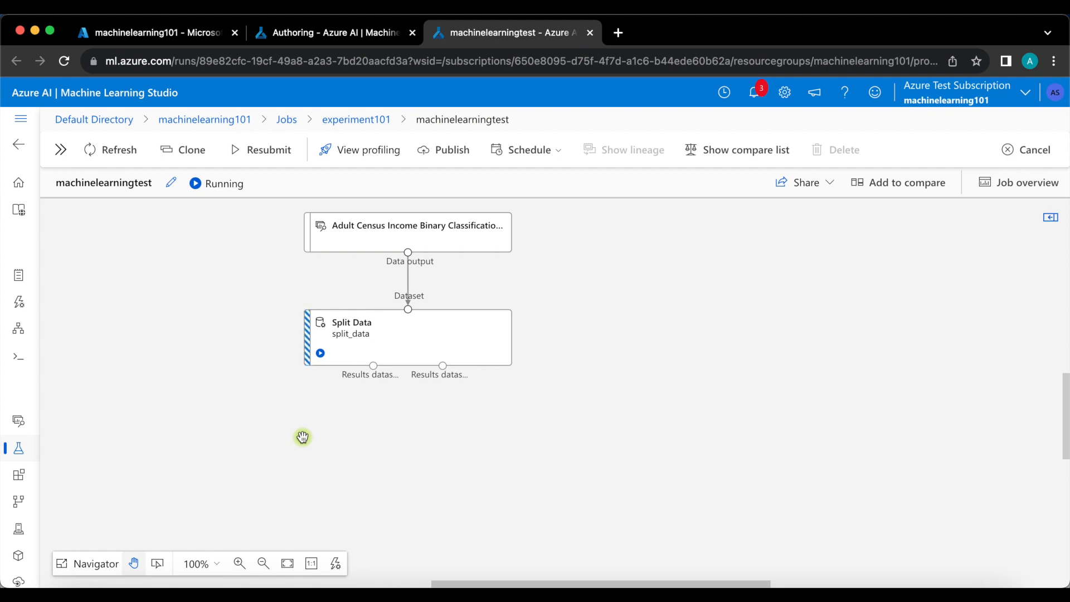
pyautogui.click(317, 337)
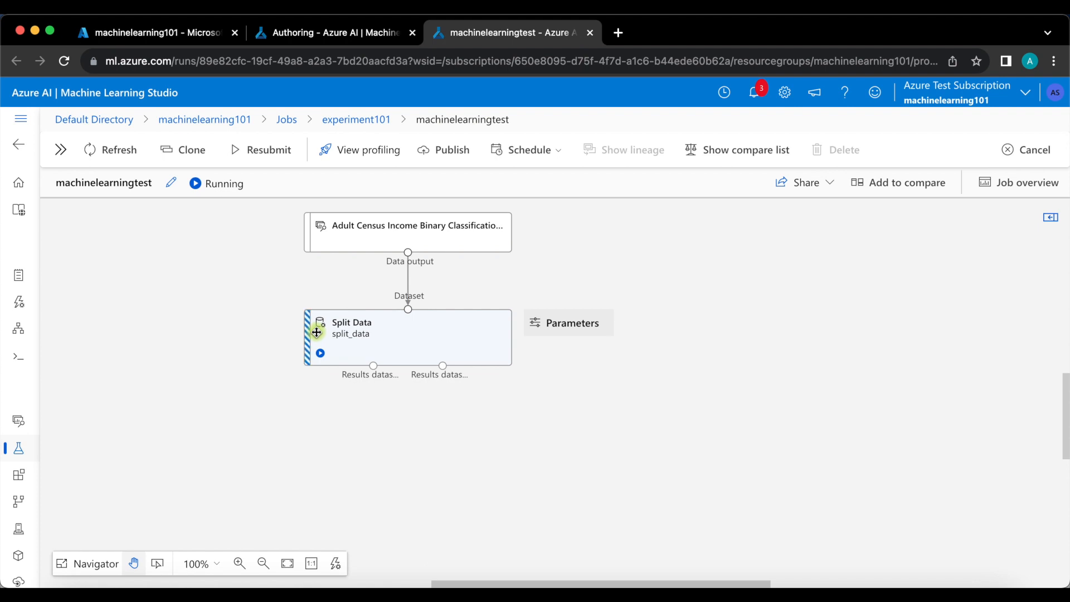
pyautogui.click(305, 450)
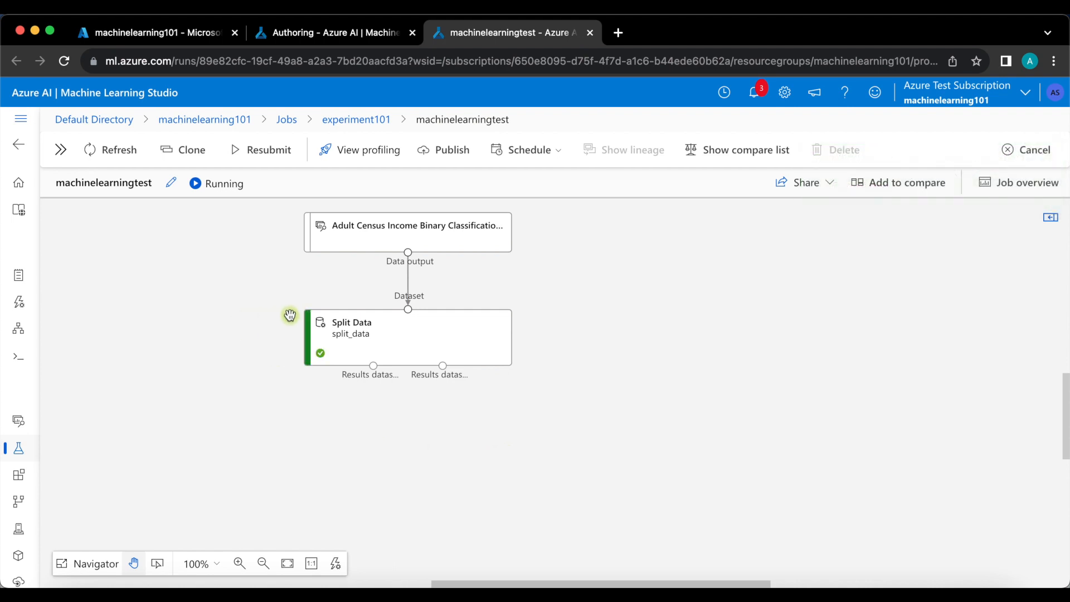
# Preview Results dataset1 of the Split Data component at full size, check its row count, and close the preview.
pyautogui.moveTo(375, 354)
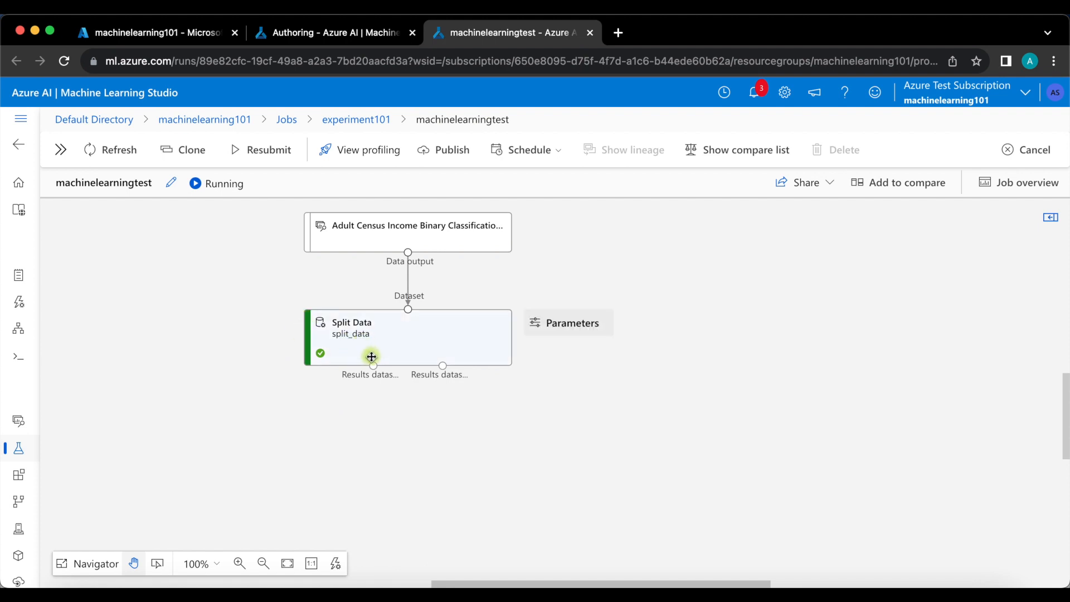
pyautogui.rightClick(370, 346)
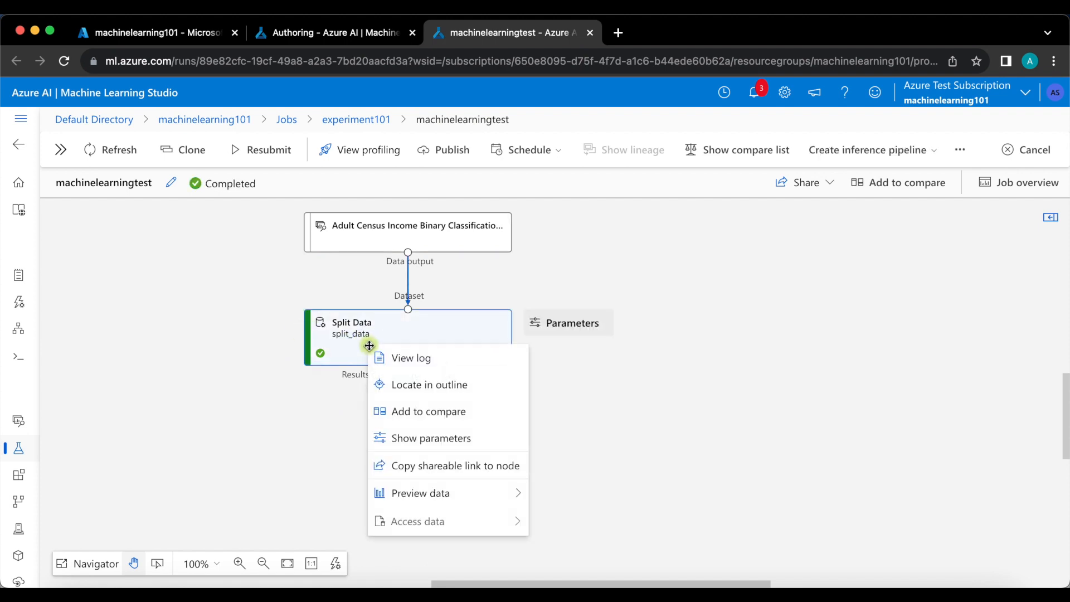
pyautogui.moveTo(412, 497)
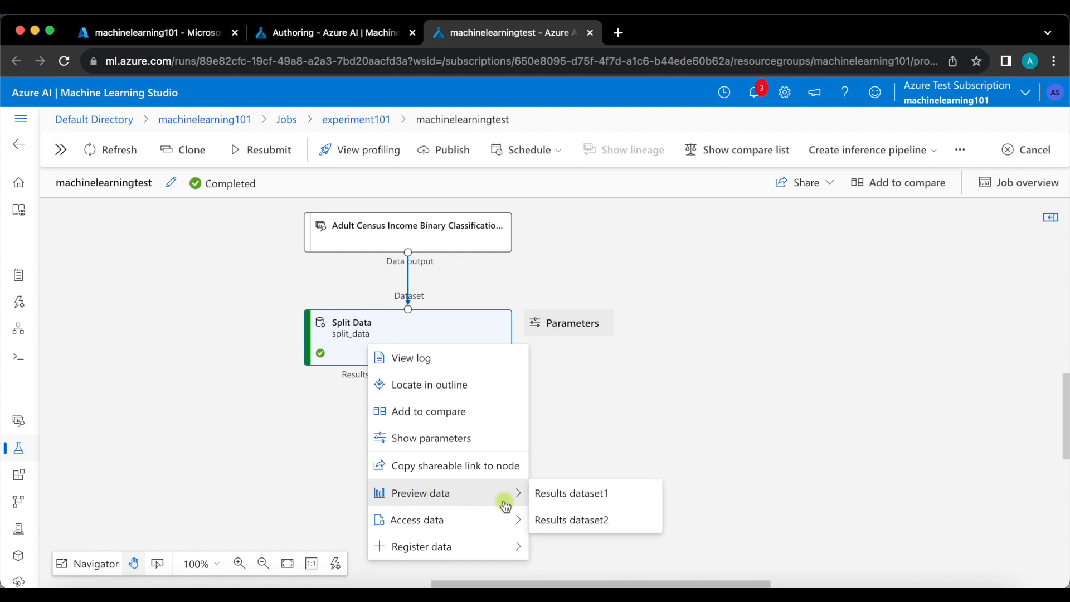
pyautogui.click(569, 494)
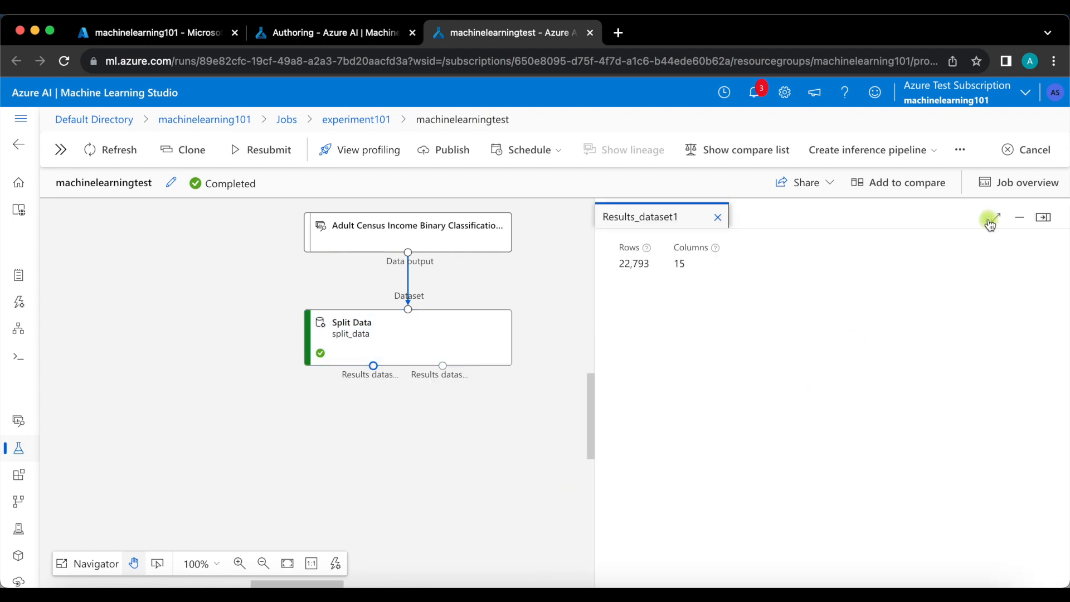
pyautogui.click(995, 218)
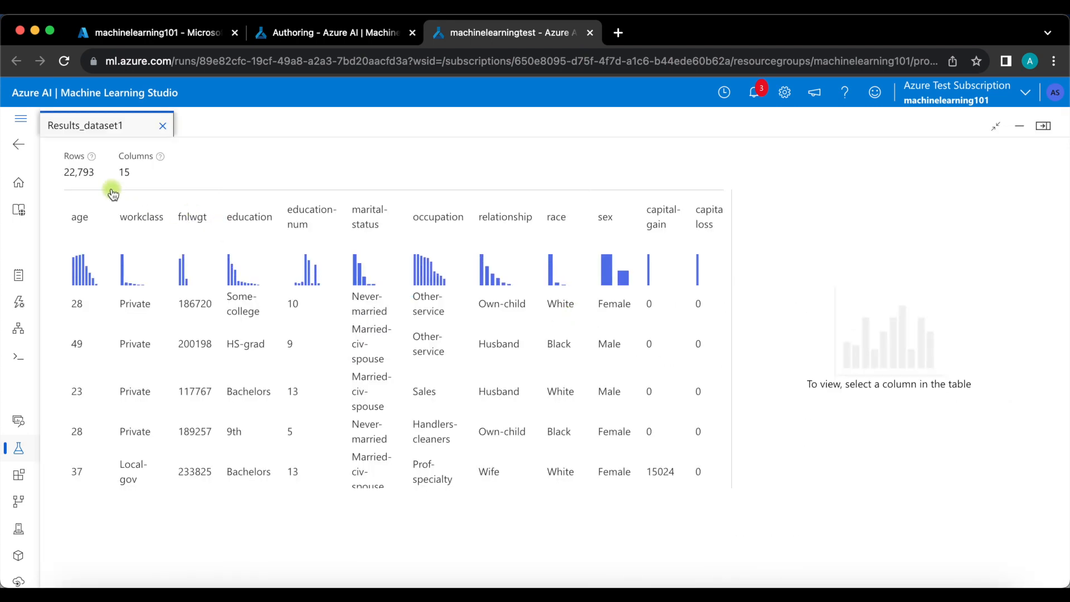
pyautogui.moveTo(91, 172); pyautogui.dragTo(65, 170)
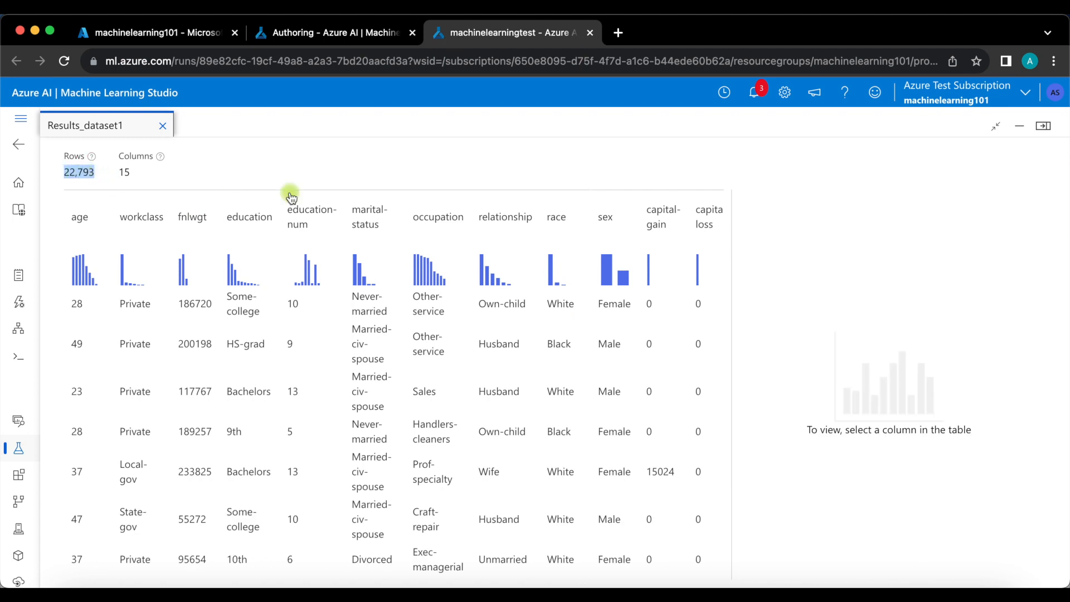
pyautogui.click(161, 124)
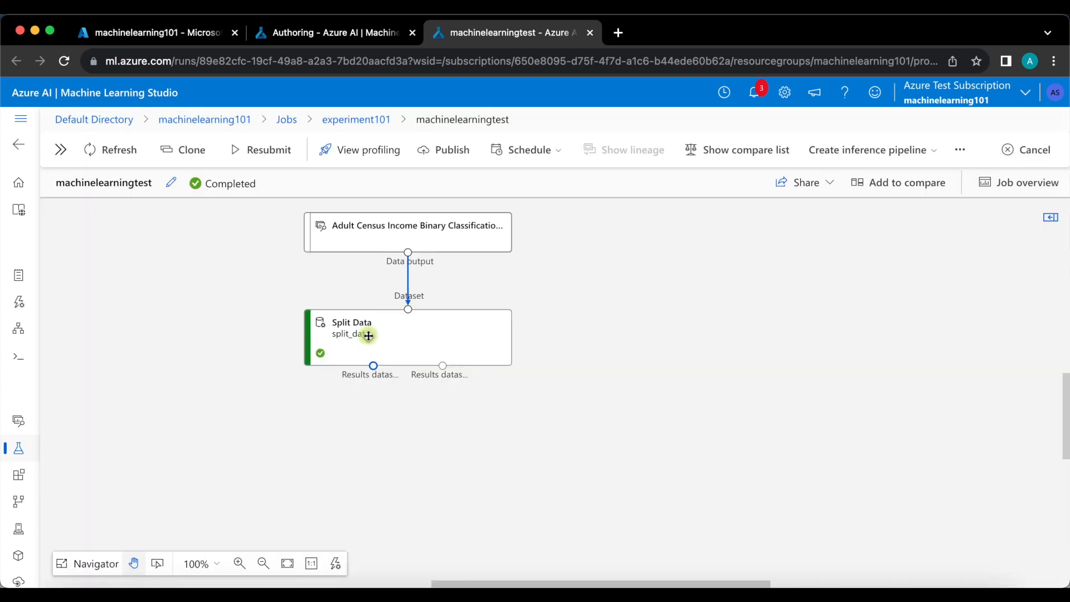
# Preview Results dataset2 of the Split Data component.
pyautogui.rightClick(413, 341)
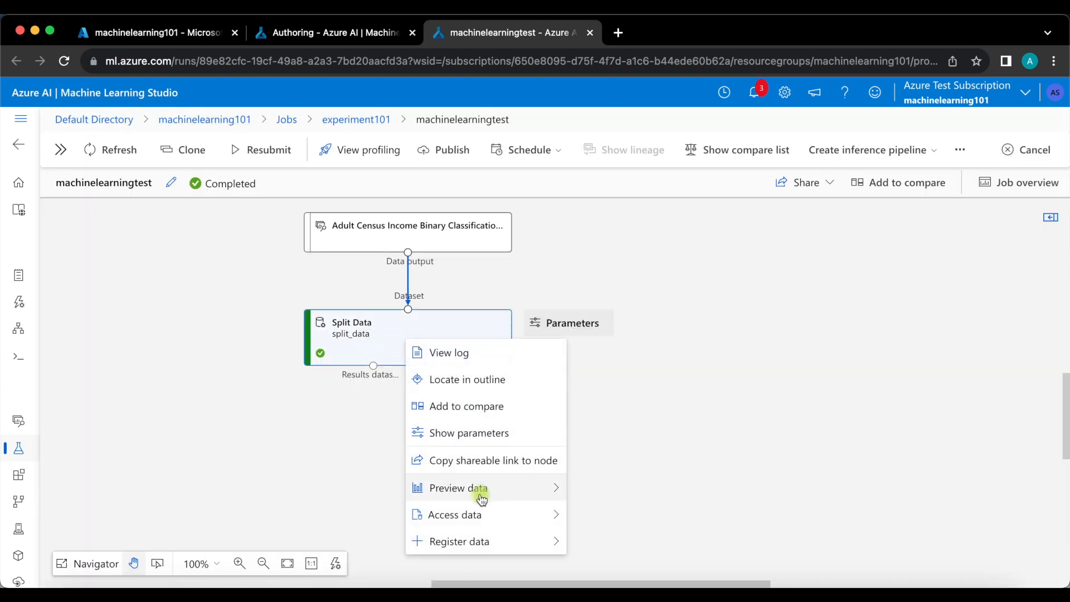
pyautogui.moveTo(477, 493)
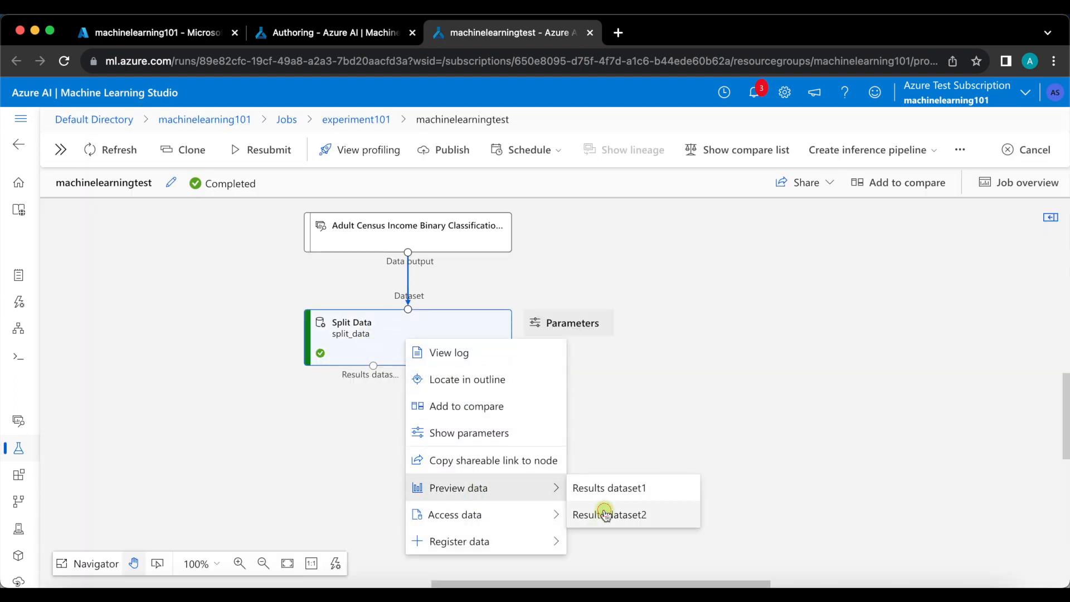
pyautogui.click(604, 511)
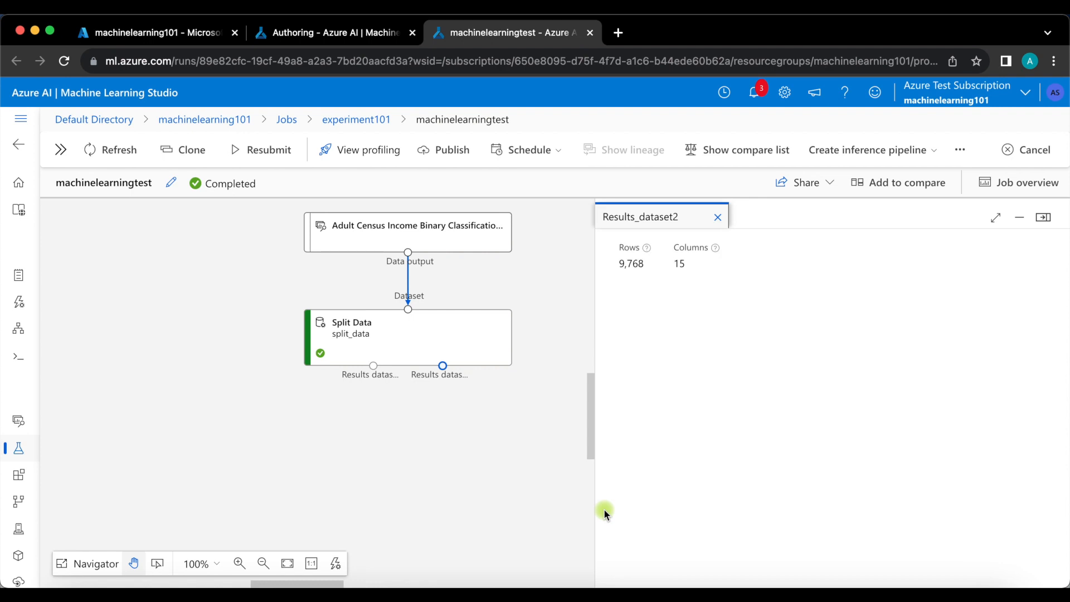
# Check the row count in the Results_dataset2 preview of the Split Data component and close the preview.
pyautogui.moveTo(645, 264); pyautogui.dragTo(618, 264)
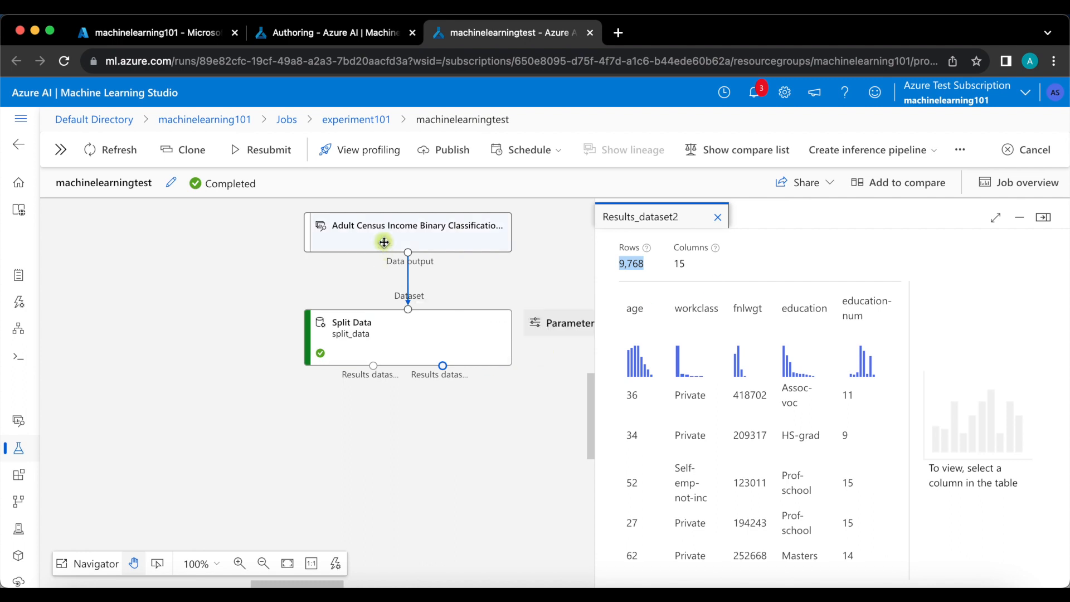
pyautogui.moveTo(371, 336)
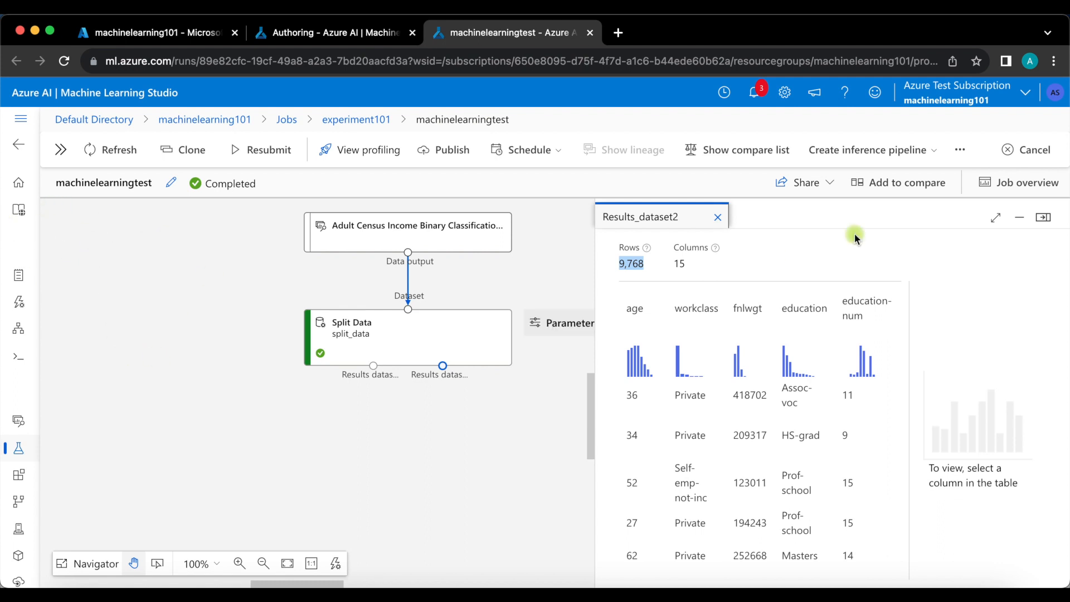
pyautogui.click(718, 216)
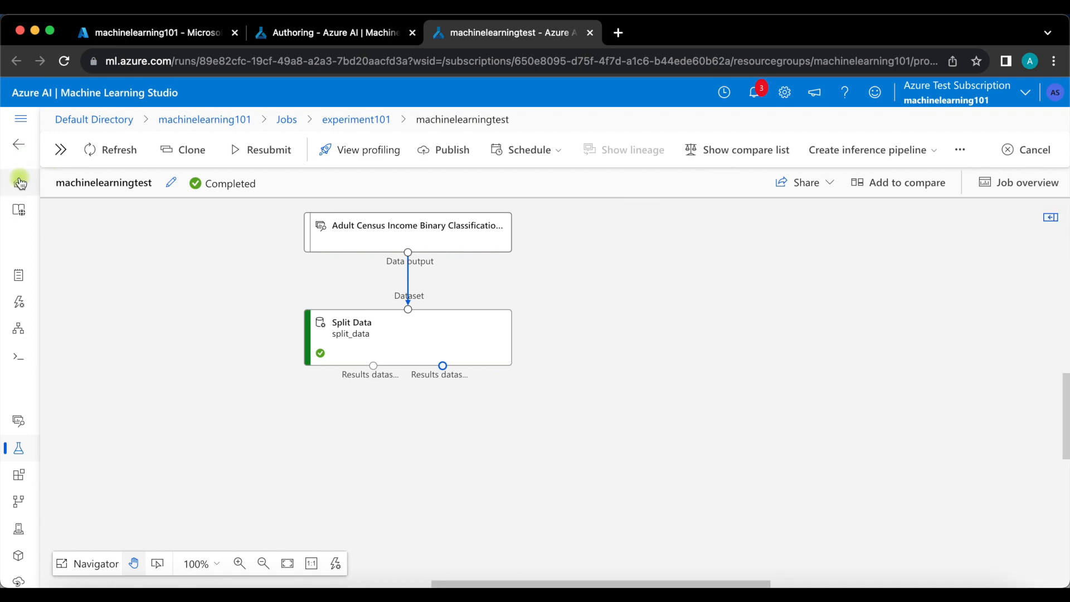
# Return to the authoring draft of the machinelearningtest pipeline and show its component library.
pyautogui.click(20, 119)
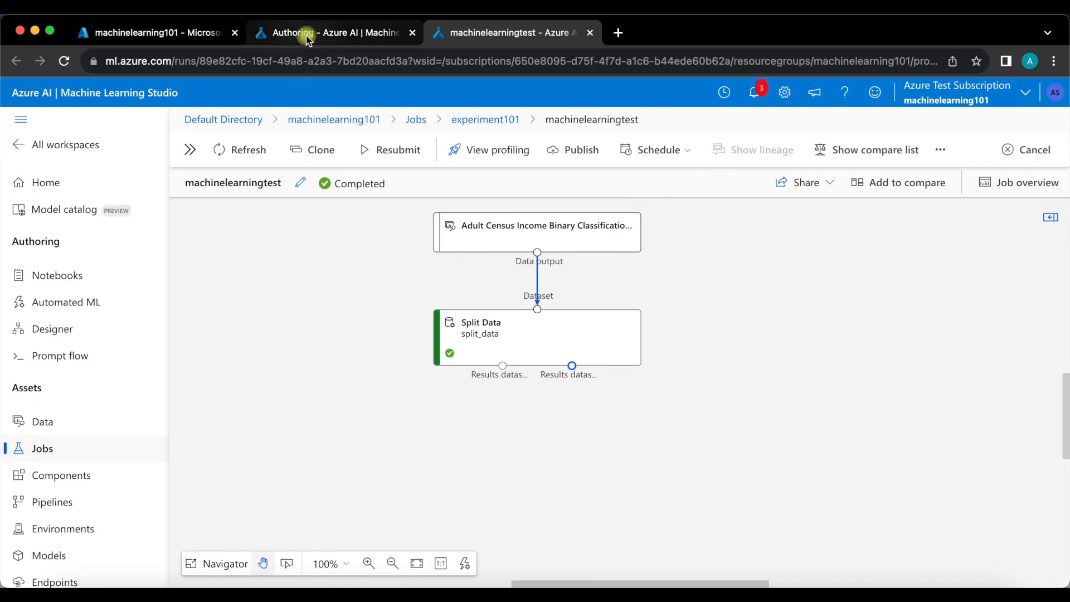
pyautogui.click(283, 33)
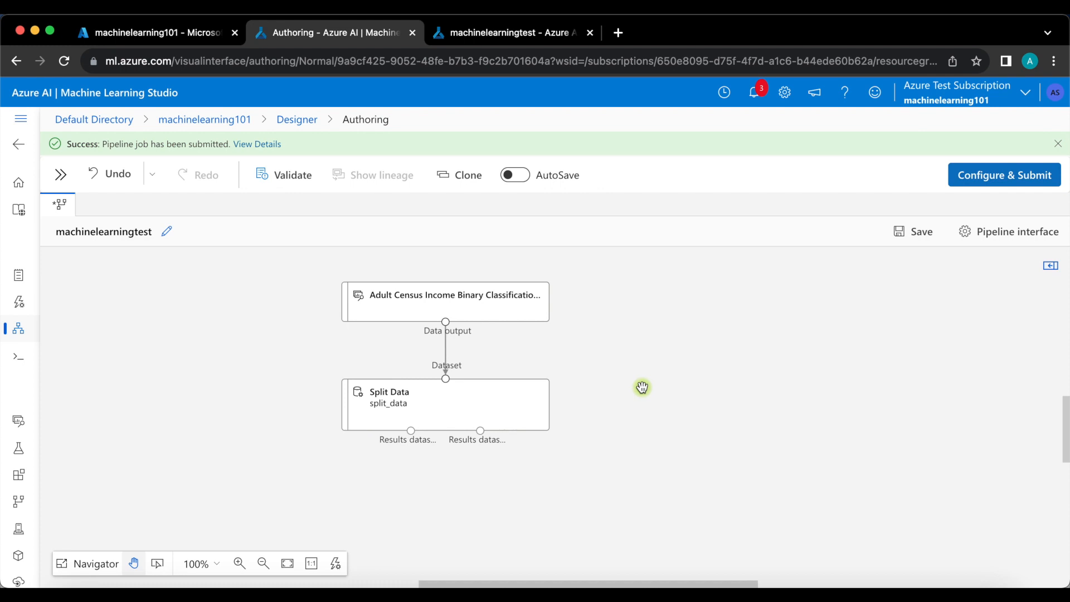
pyautogui.scroll(-2, 642, 387)
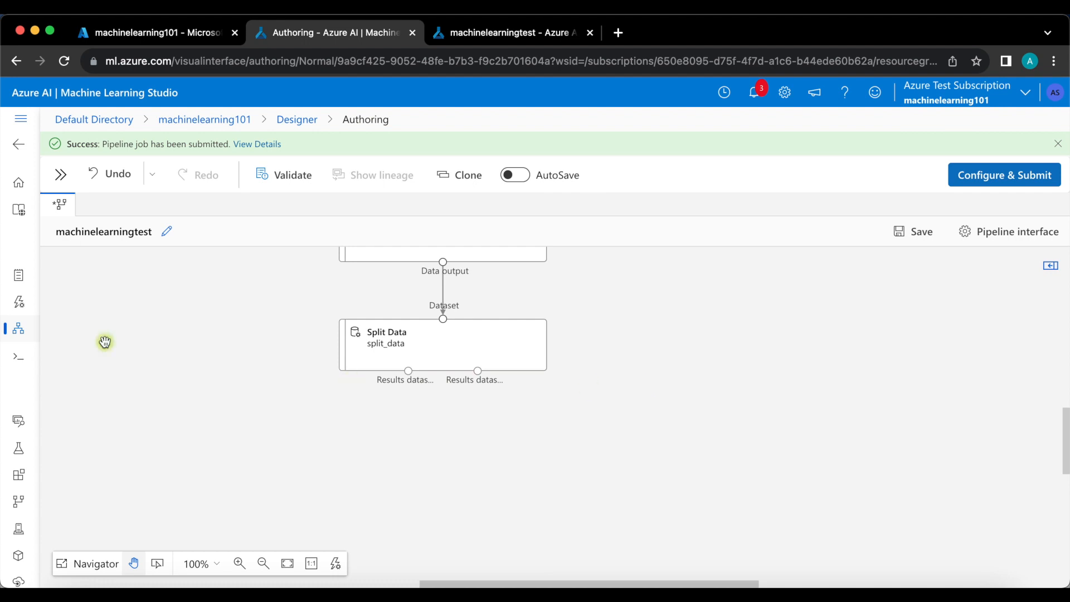
pyautogui.click(61, 177)
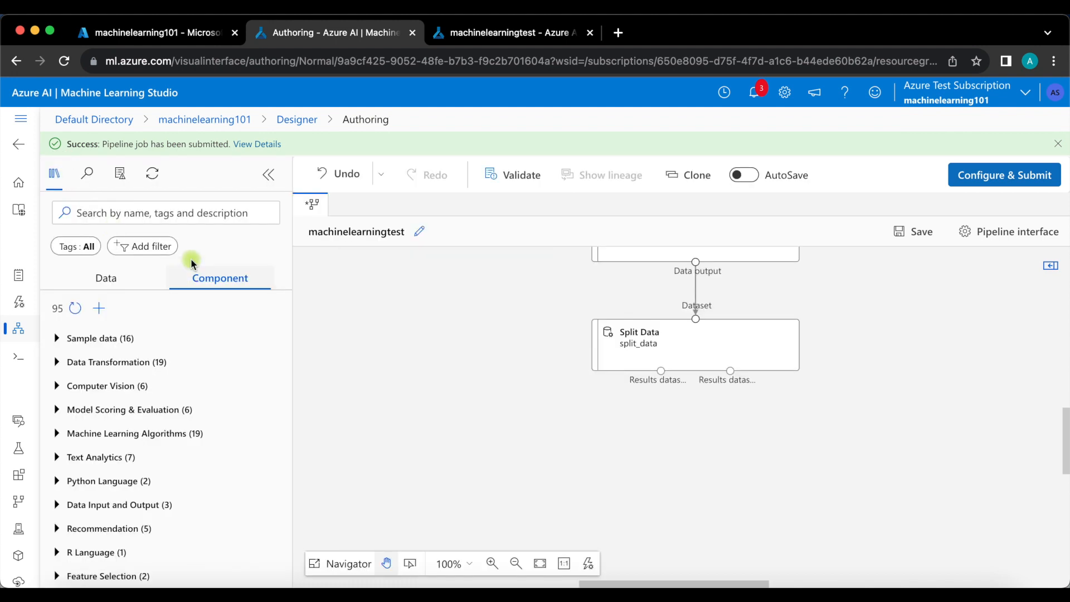
# Add a Train Model component below Split Data and connect Split Data's first results output to its Dataset input.
pyautogui.click(153, 214)
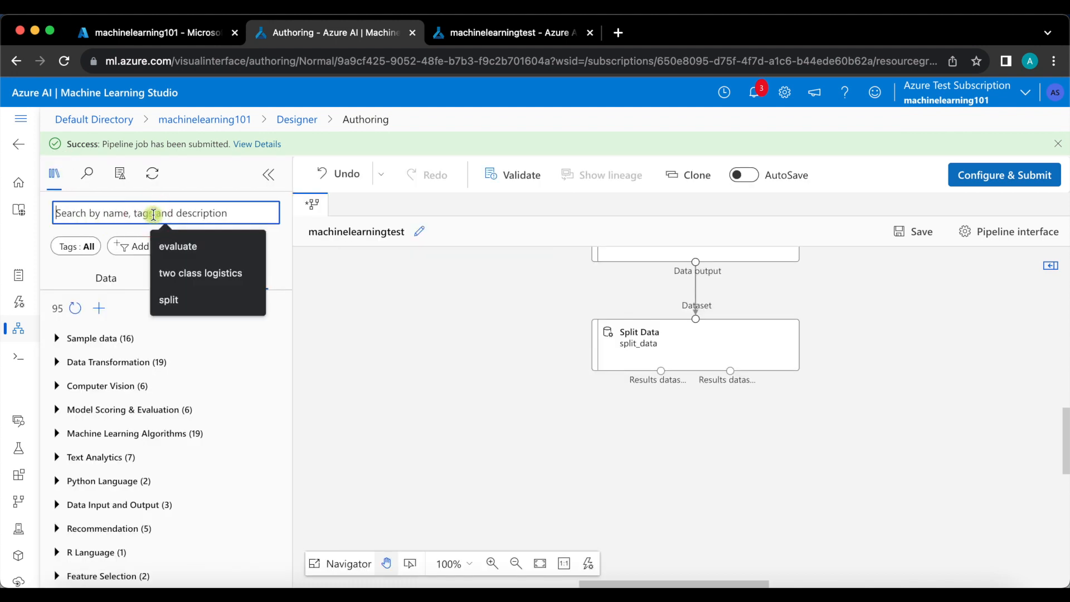
pyautogui.write('train')
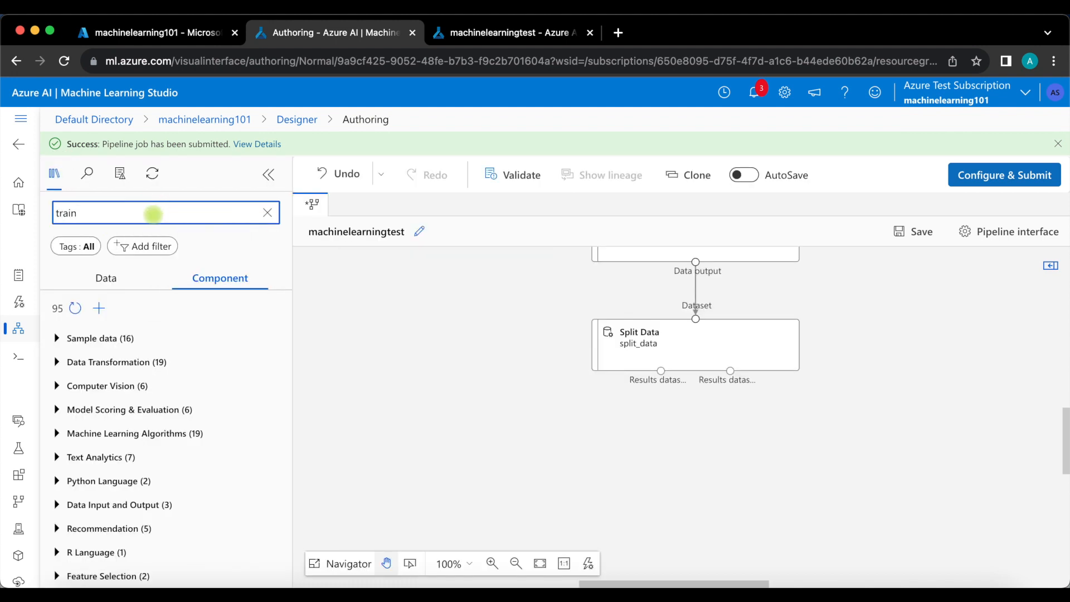
pyautogui.write(' model')
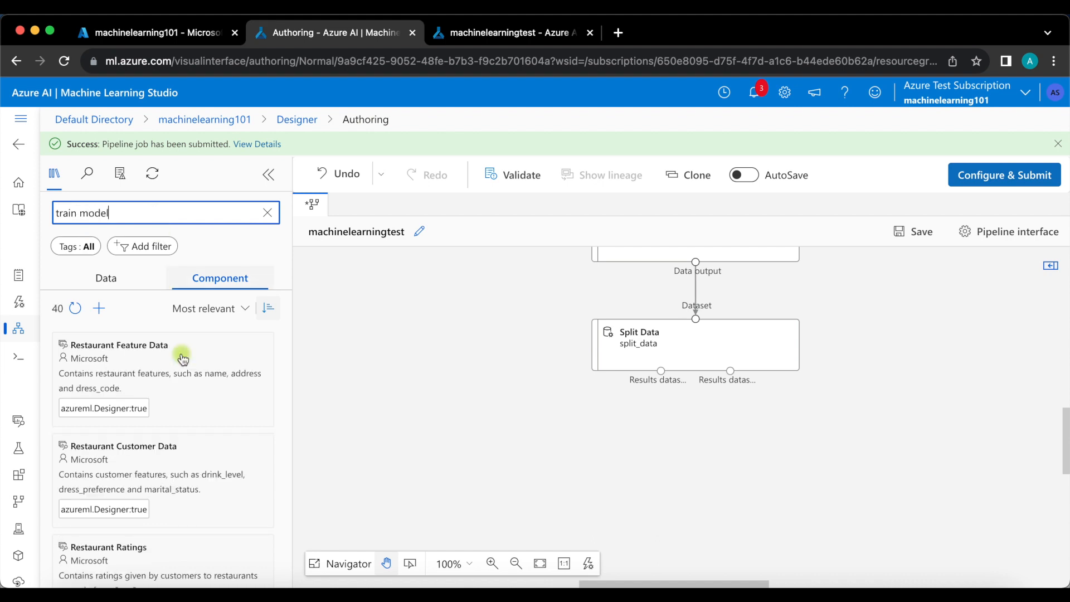
pyautogui.moveTo(153, 370); pyautogui.dragTo(725, 497)
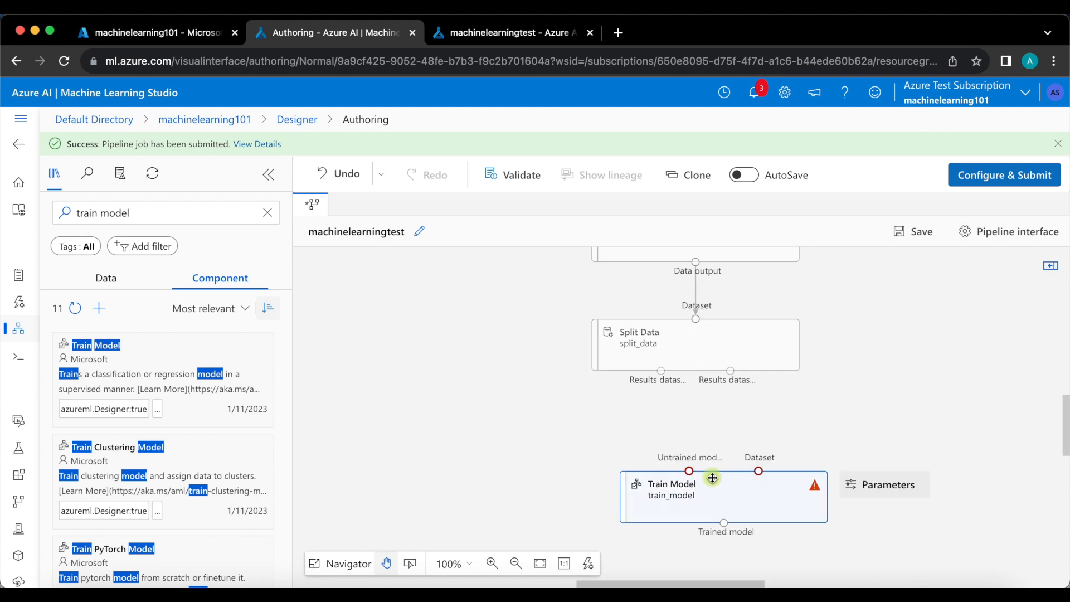
pyautogui.moveTo(663, 373); pyautogui.dragTo(758, 468)
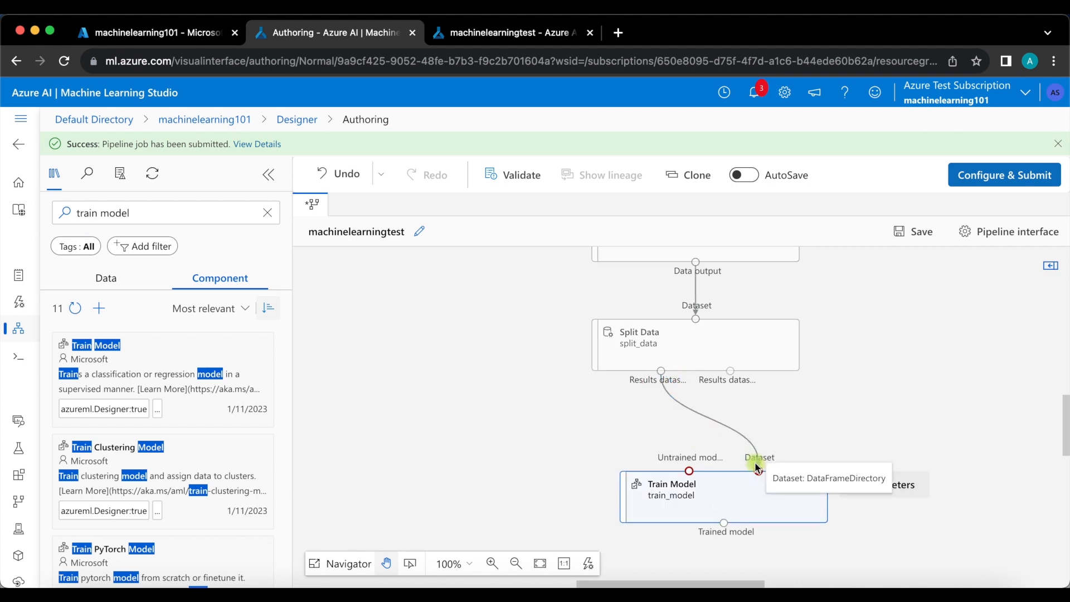
# Add a Linear Regression component beside Split Data and connect its Untrained model output to the matching Train Model input.
pyautogui.click(171, 212)
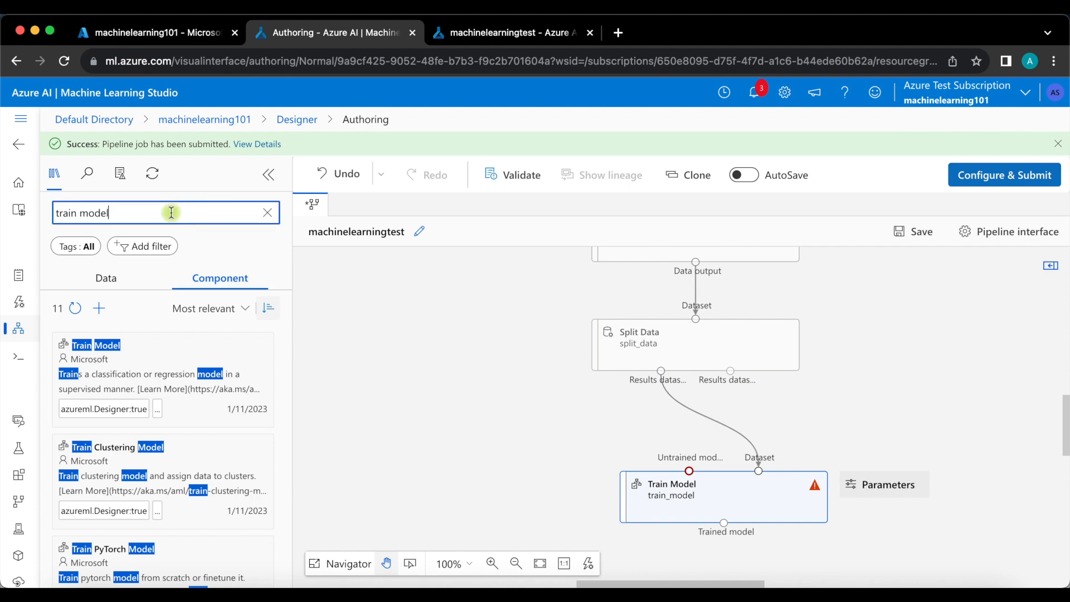
pyautogui.tripleClick(171, 212)
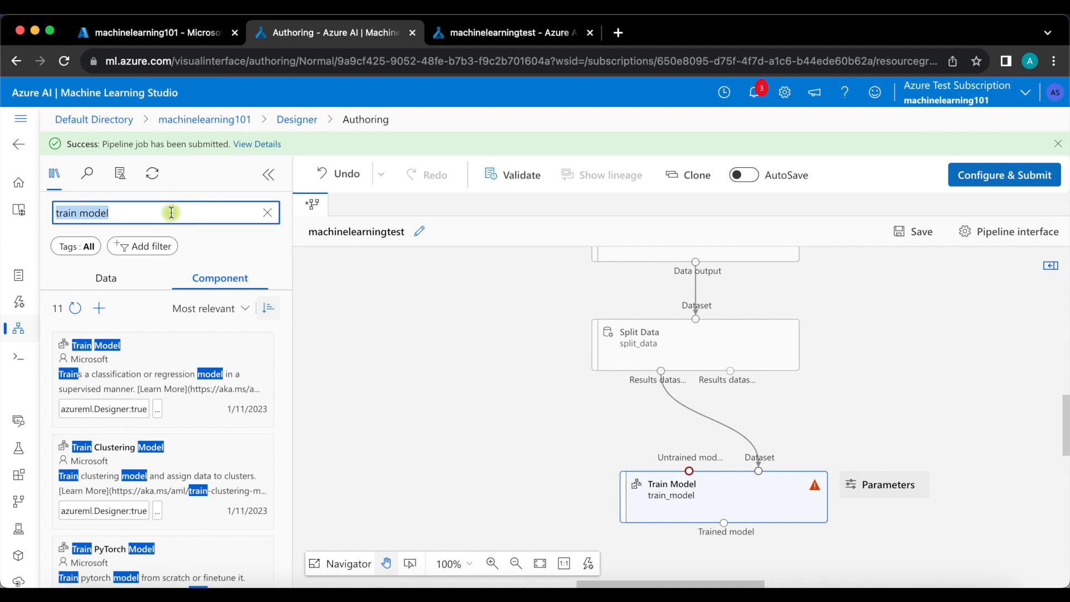
pyautogui.write('lin')
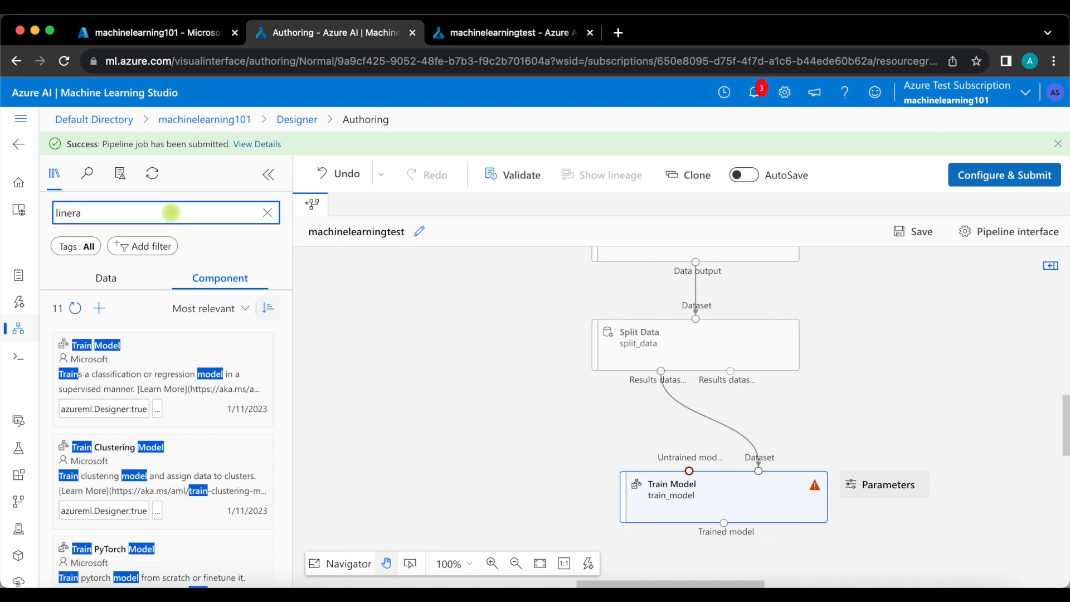
pyautogui.write('era')
pyautogui.press('BackSpace')
pyautogui.press('BackSpace')
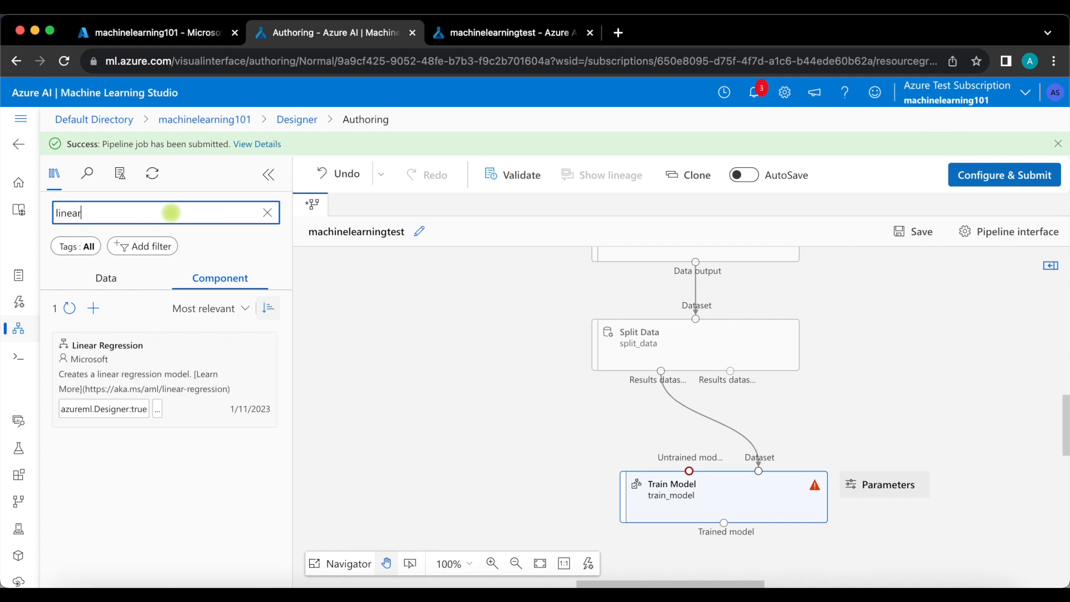
pyautogui.moveTo(136, 353); pyautogui.dragTo(421, 370)
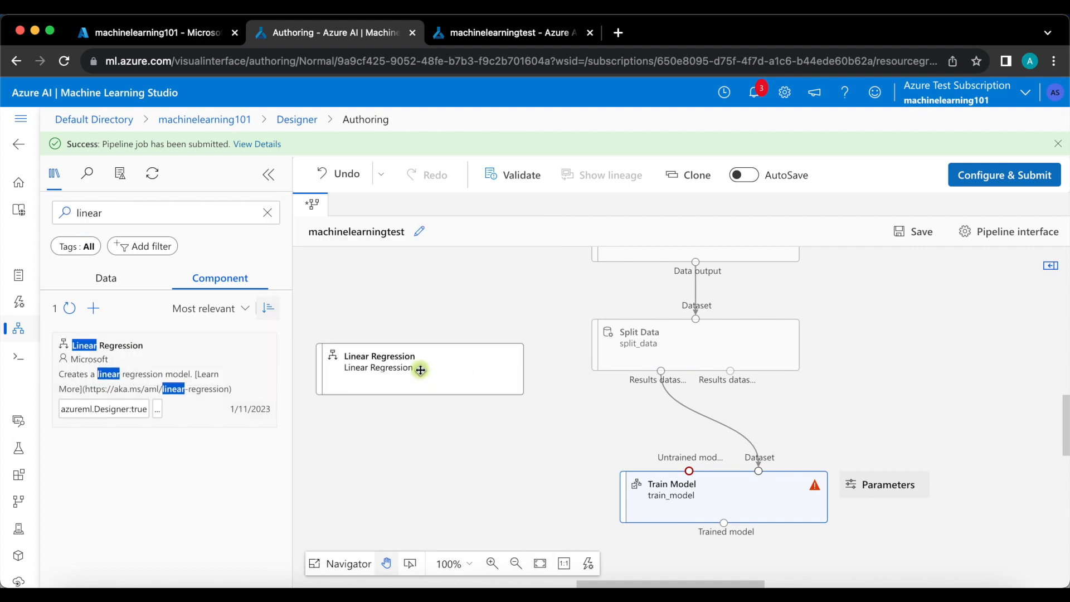
pyautogui.click(429, 400)
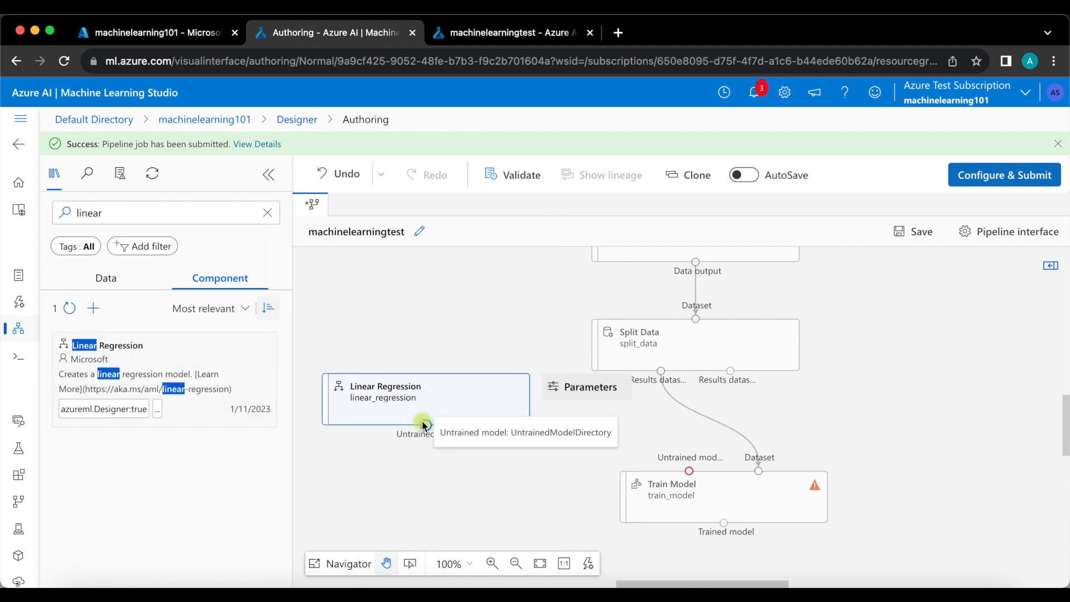
pyautogui.moveTo(669, 441); pyautogui.dragTo(694, 475)
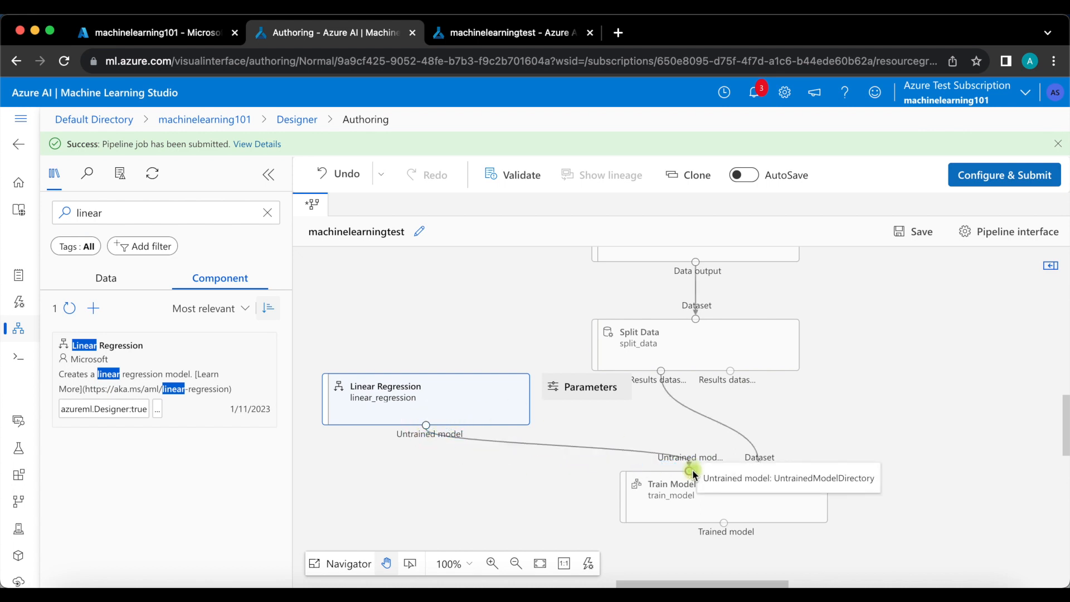
pyautogui.click(548, 505)
# Set the Train Model label column to the column name income and save the pipeline draft.
pyautogui.scroll(-5, 547, 505)
pyautogui.hscroll(3, 547, 505)
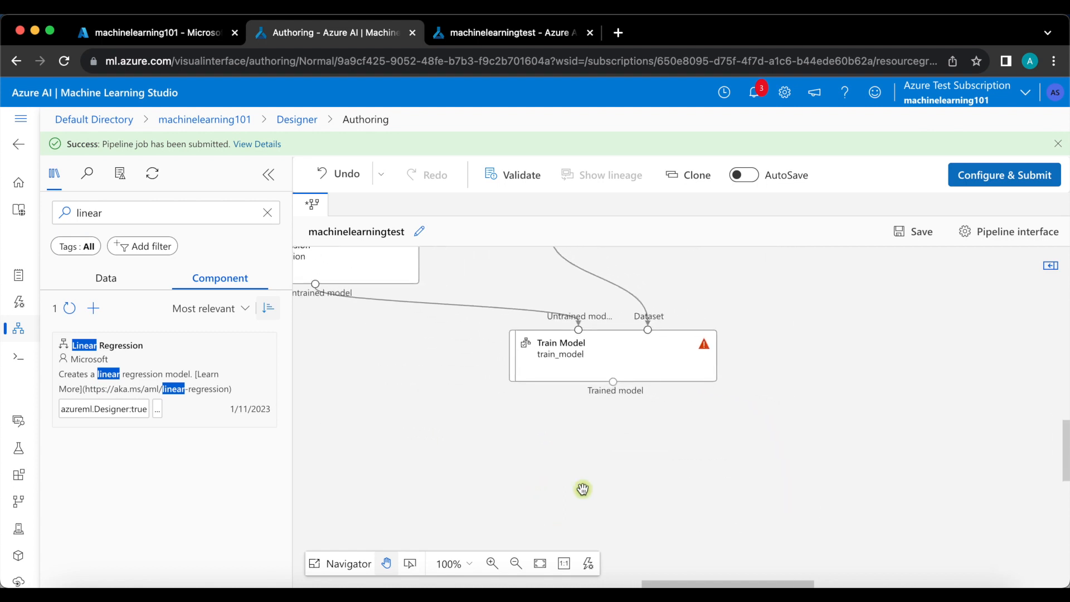
pyautogui.scroll(3, 680, 454)
pyautogui.hscroll(3, 680, 454)
pyautogui.moveTo(561, 385)
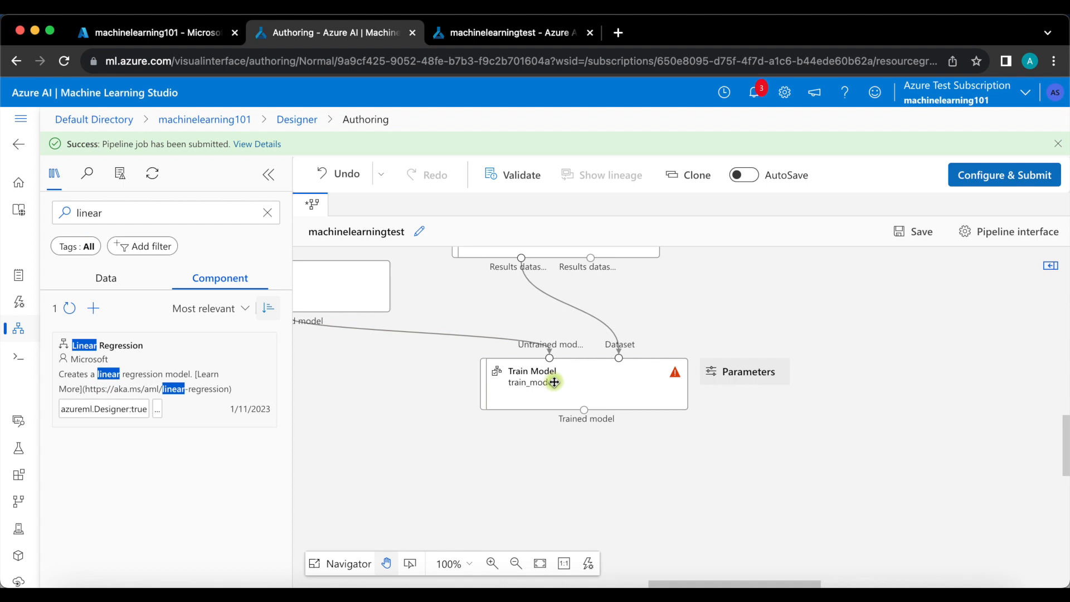
pyautogui.click(626, 391)
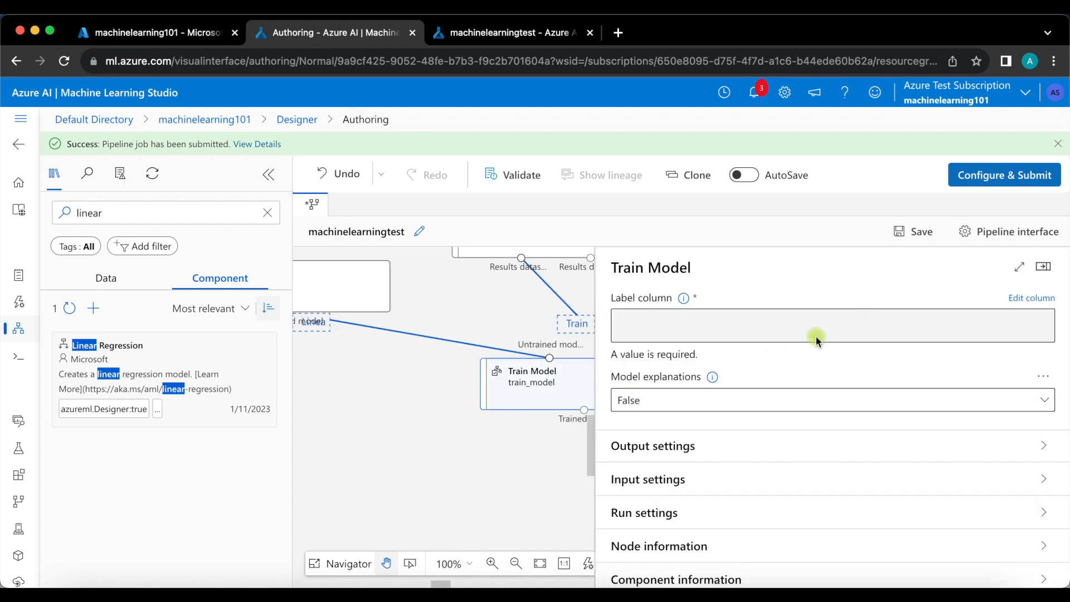
pyautogui.click(1032, 298)
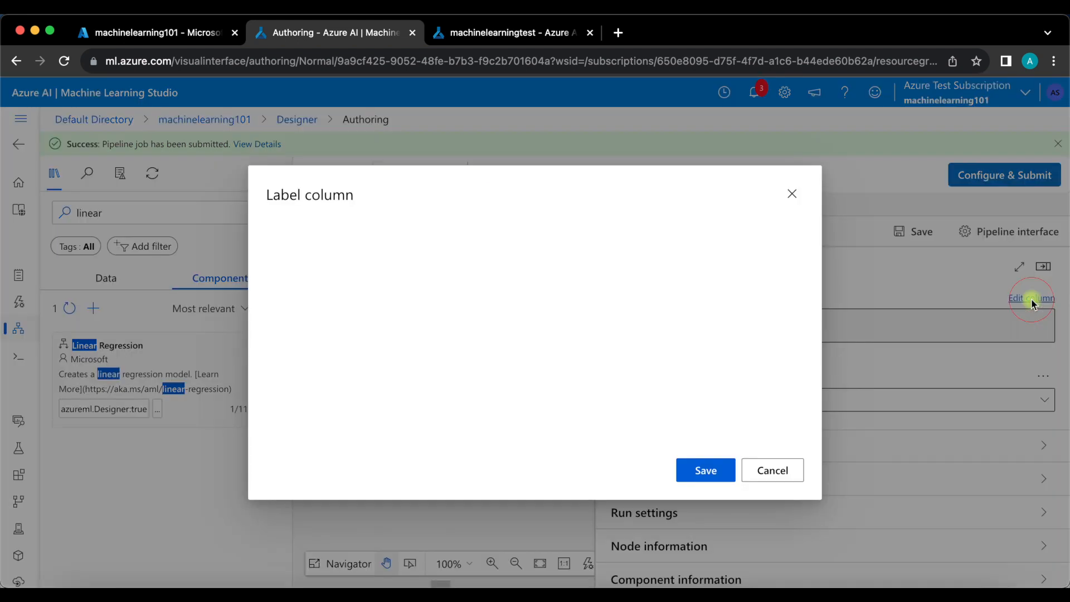
pyautogui.click(635, 238)
pyautogui.write('income')
pyautogui.press('Return')
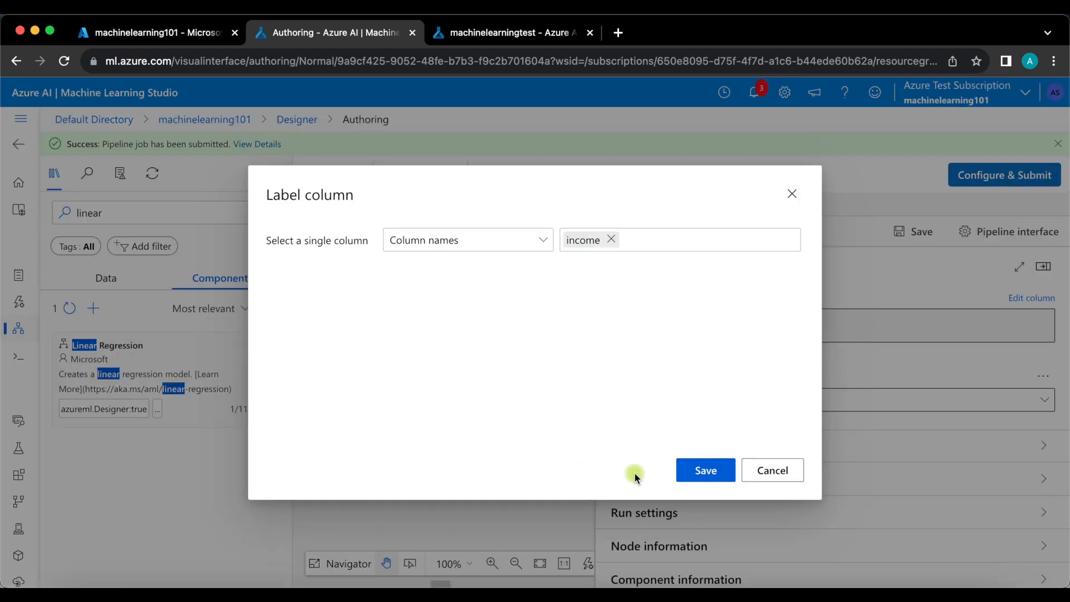
pyautogui.click(701, 471)
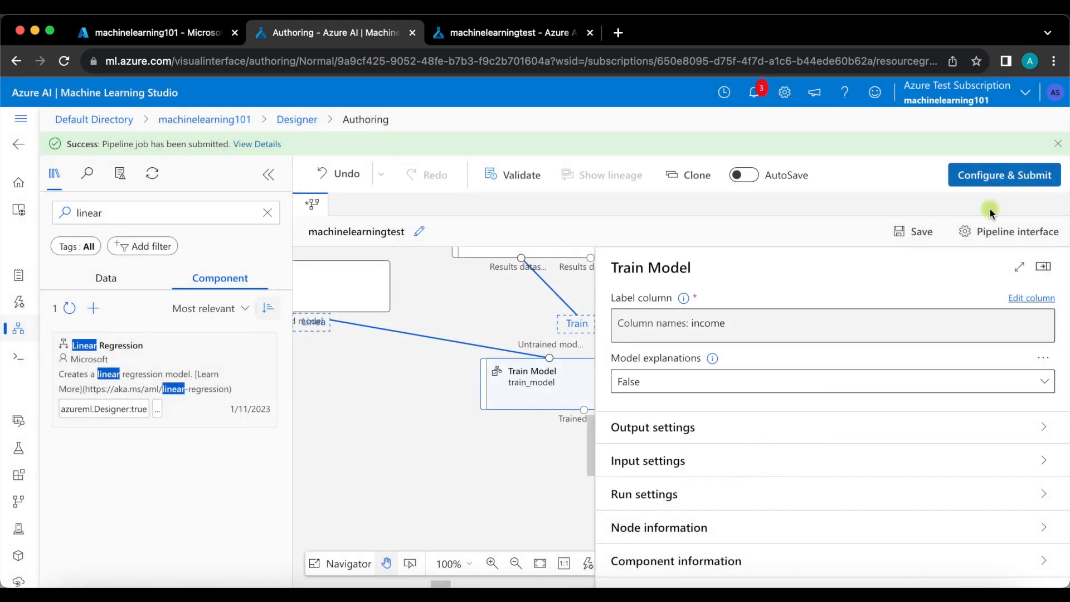
pyautogui.click(916, 229)
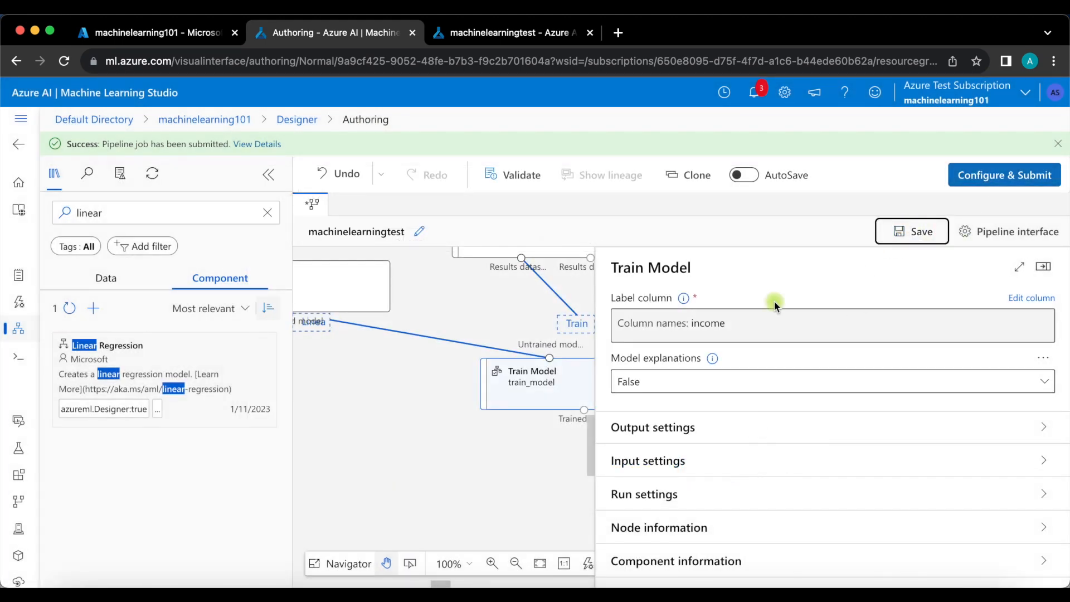
pyautogui.click(1044, 266)
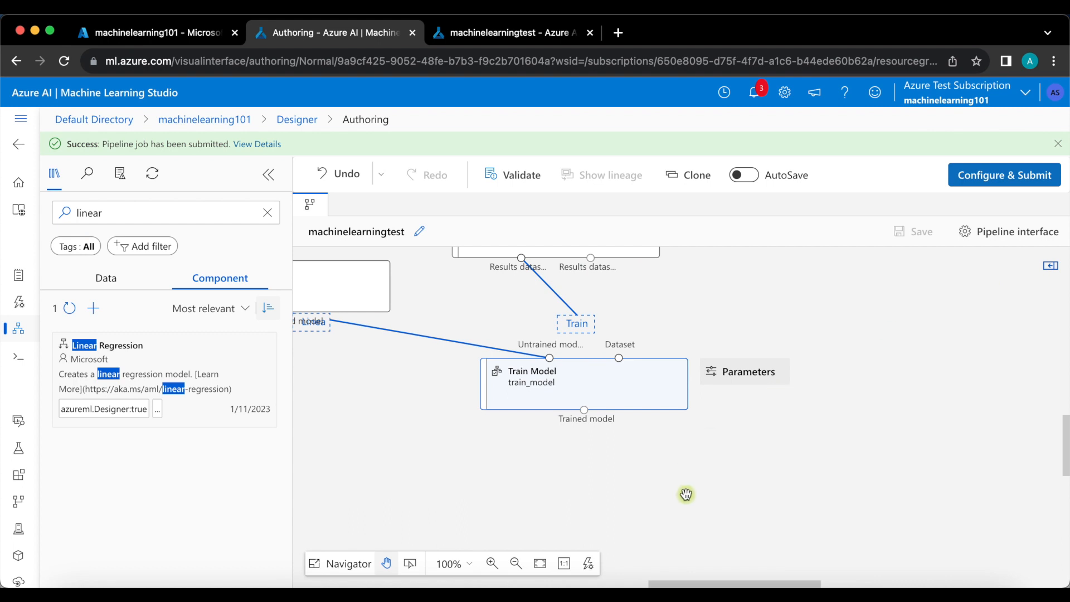
# Add a Score Model component below Train Model and connect the Trained model output to its Trained model input.
pyautogui.tripleClick(153, 210)
pyautogui.write('score')
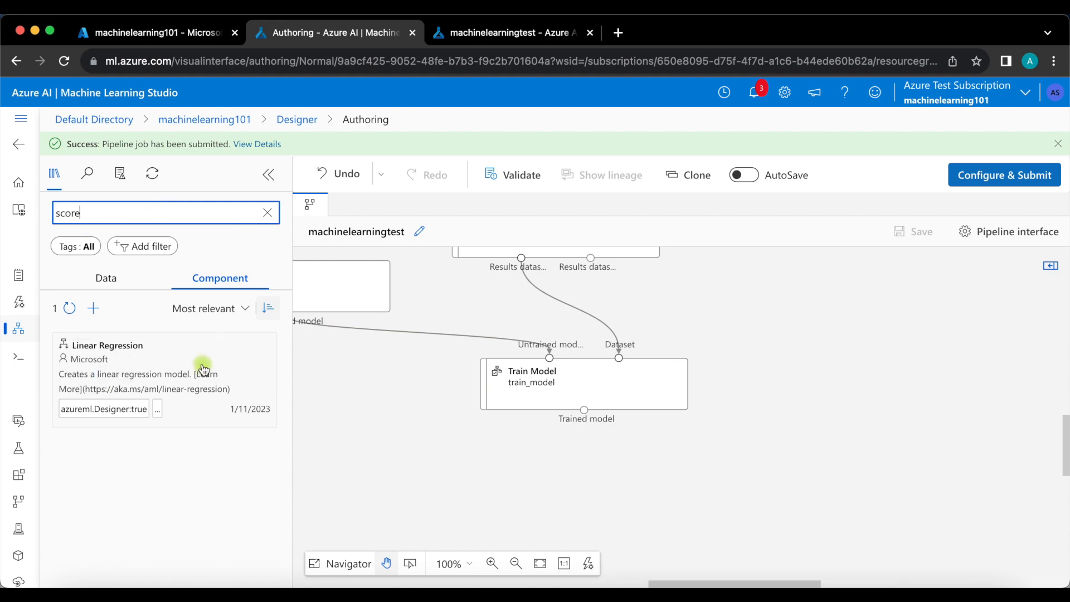
pyautogui.moveTo(180, 396); pyautogui.dragTo(758, 490)
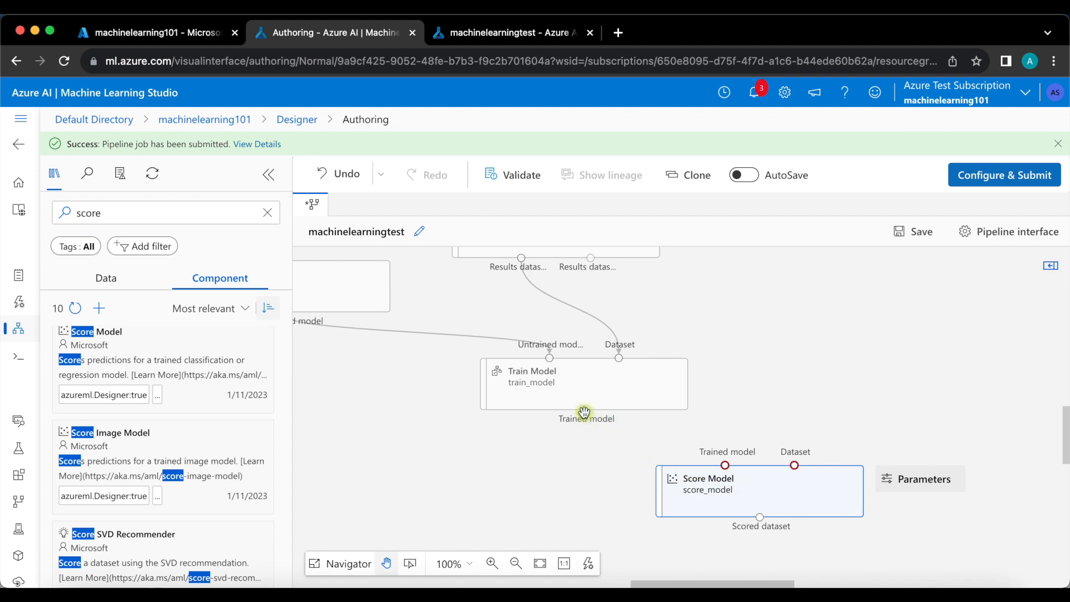
pyautogui.click(551, 461)
pyautogui.moveTo(583, 410); pyautogui.dragTo(724, 466)
# Connect Split Data's second results output to the Dataset input of Score Model.
pyautogui.scroll(1, 713, 343)
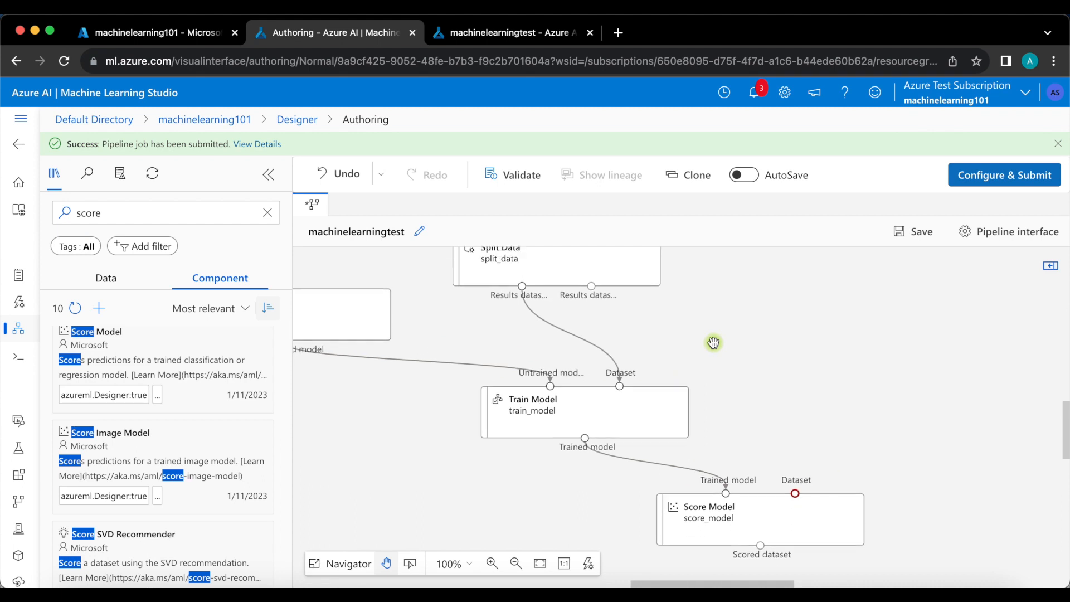
pyautogui.scroll(1, 713, 342)
pyautogui.moveTo(585, 329); pyautogui.dragTo(788, 534)
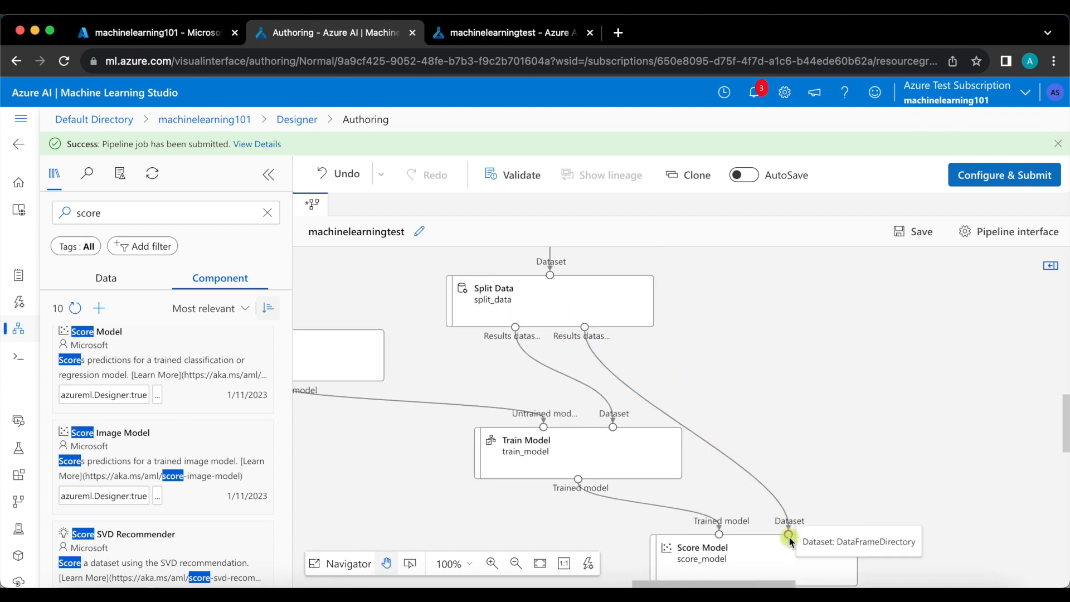
# Search the components for evaluate and add an Evaluate Model component below Score Model.
pyautogui.scroll(-5, 823, 410)
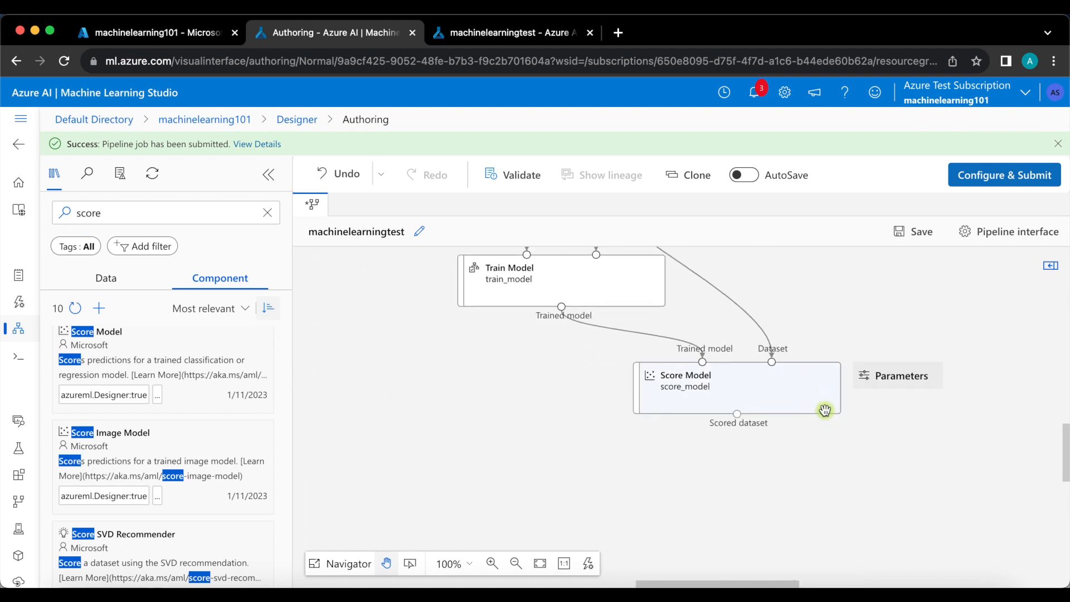
pyautogui.tripleClick(144, 210)
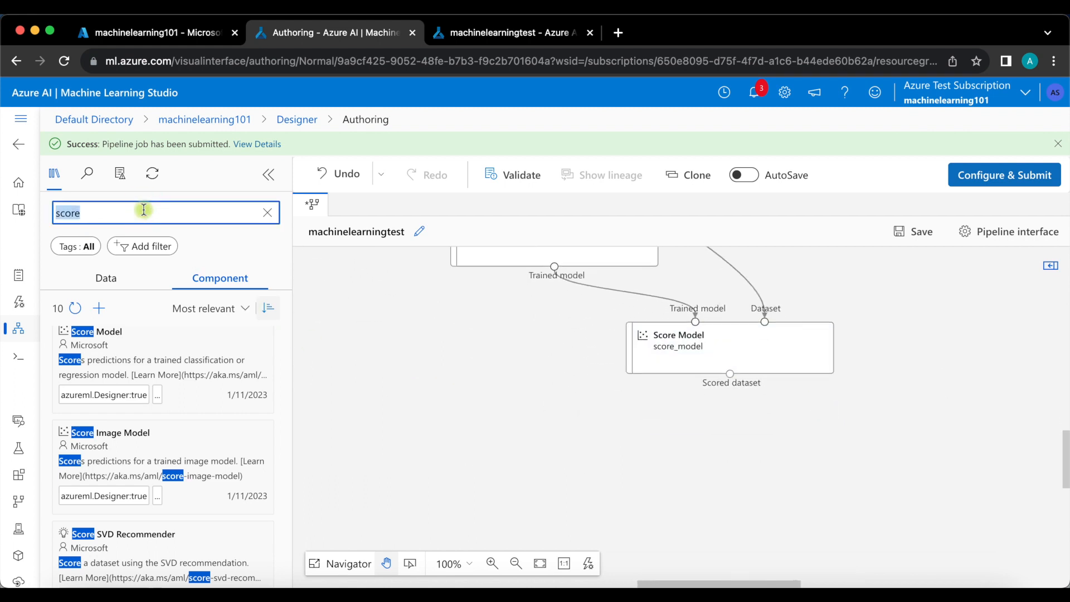
pyautogui.write('evl')
pyautogui.press('BackSpace')
pyautogui.click(139, 241)
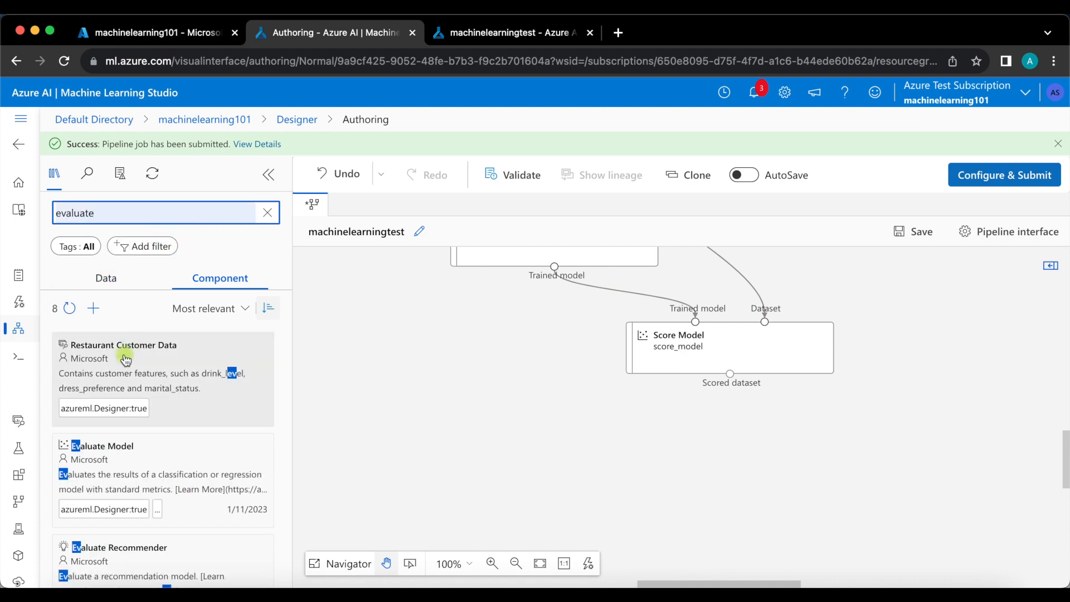
pyautogui.moveTo(89, 455); pyautogui.dragTo(685, 484)
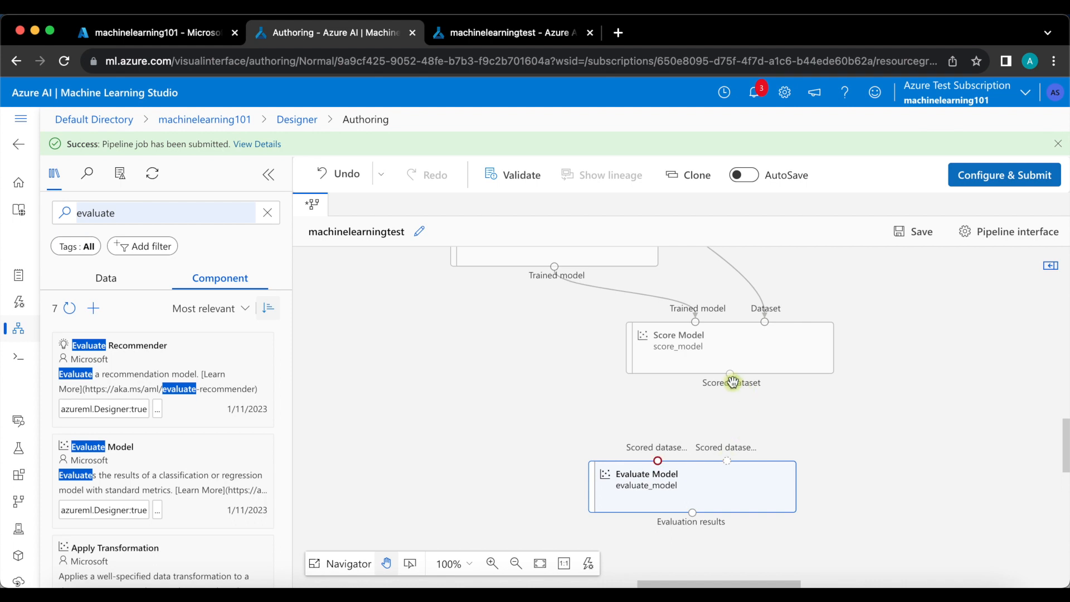
# Connect Score Model's Scored dataset output to the first Scored dataset input of Evaluate Model and save the pipeline draft.
pyautogui.moveTo(730, 374); pyautogui.dragTo(669, 457)
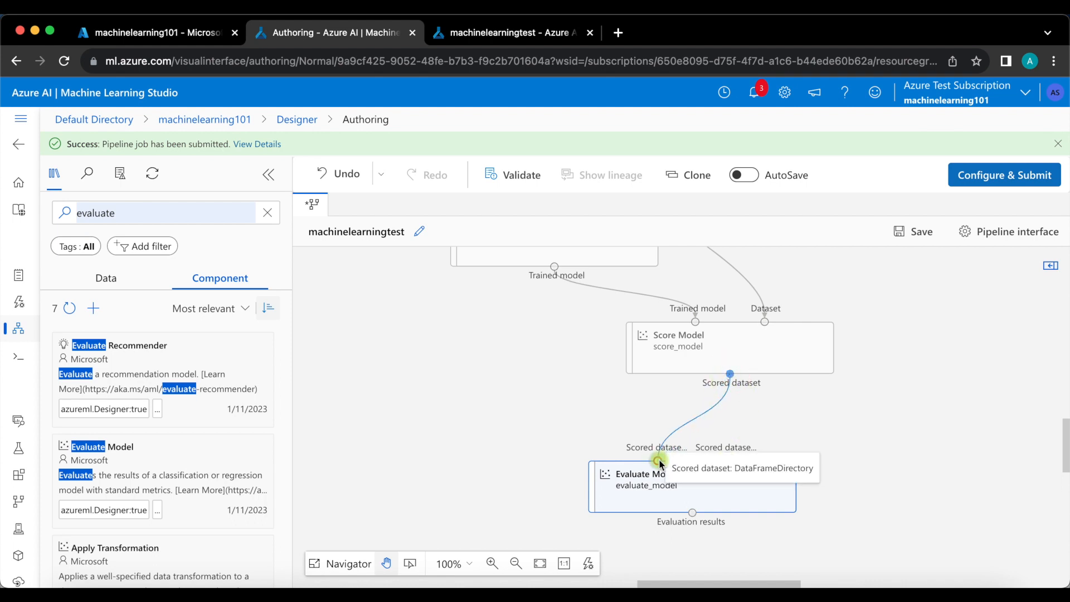
pyautogui.click(822, 428)
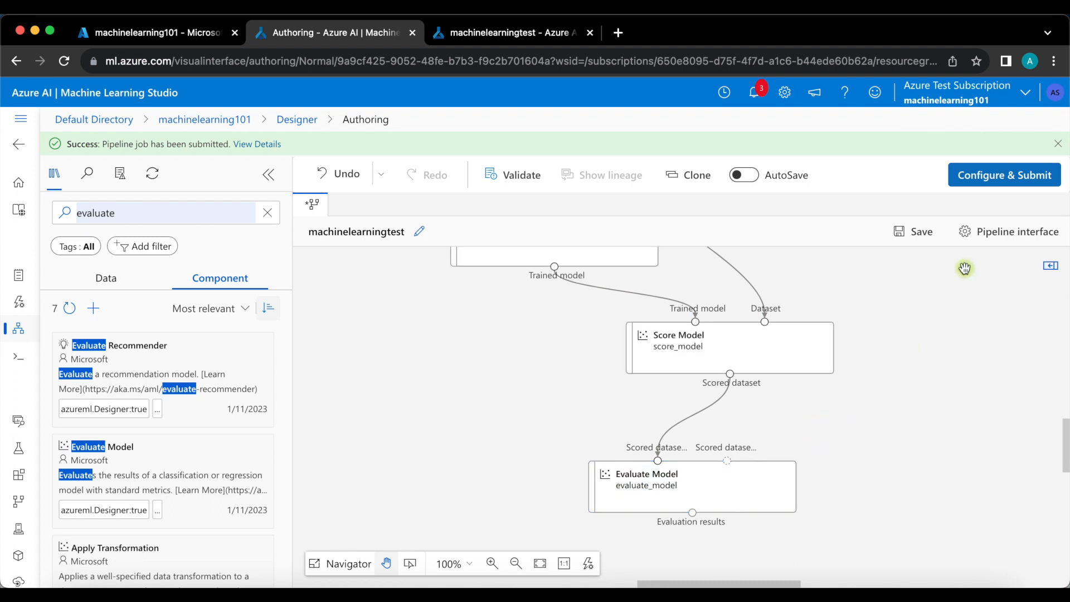
pyautogui.click(922, 235)
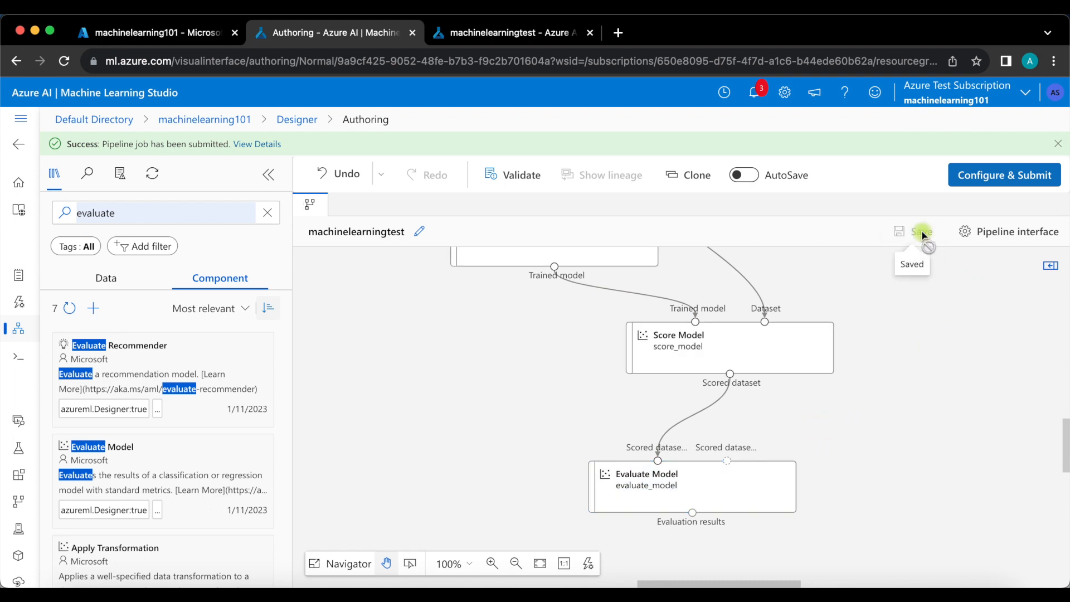
# Review the pipeline job's basics, inputs, outputs and runtime settings, and submit it under experiment101.
pyautogui.click(975, 176)
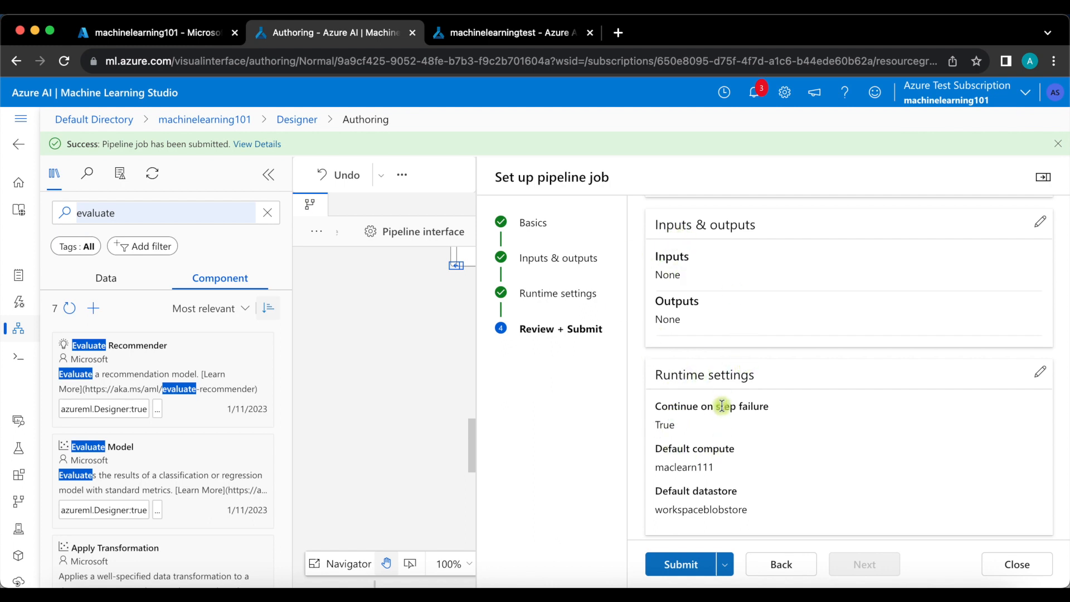
pyautogui.scroll(1, 722, 407)
pyautogui.scroll(5, 722, 408)
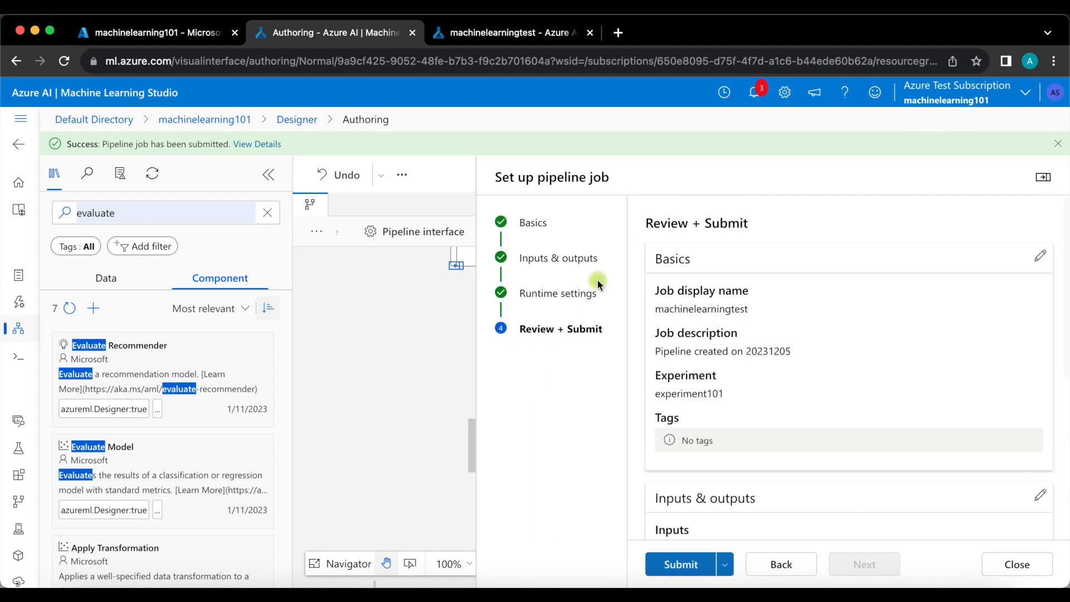
pyautogui.scroll(-5, 704, 410)
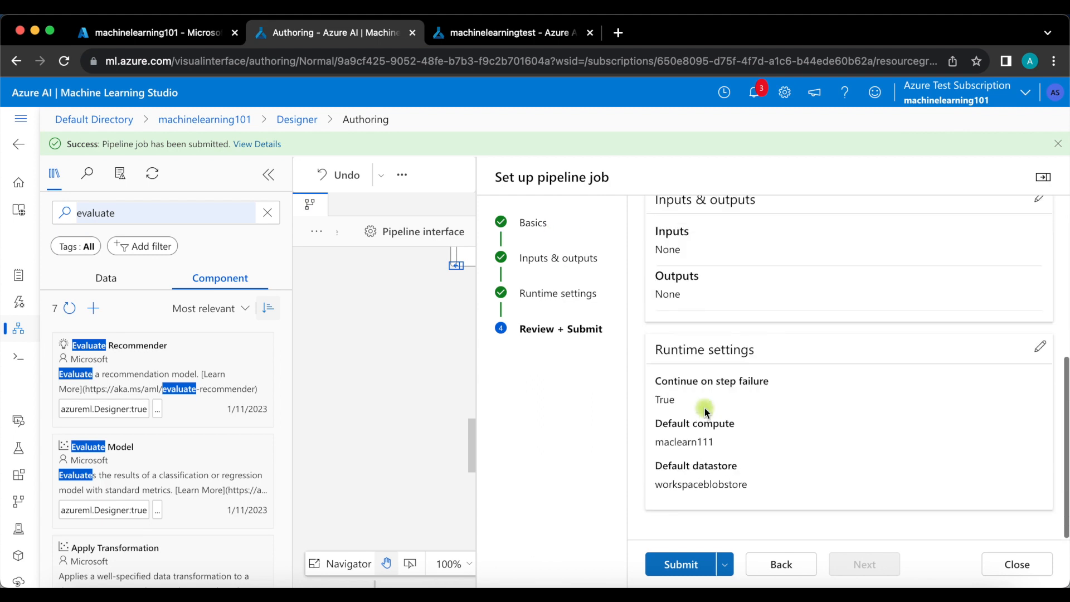
pyautogui.click(676, 567)
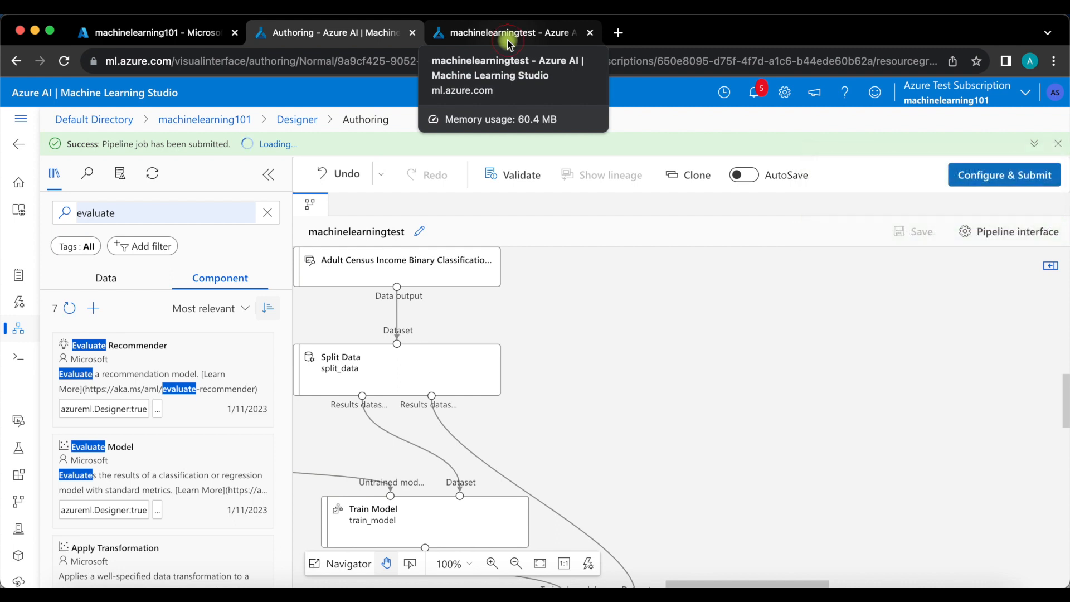
# Open the latest machinelearningtest run of experiment101 from the workspace's jobs and collapse the navigation menu.
pyautogui.click(508, 39)
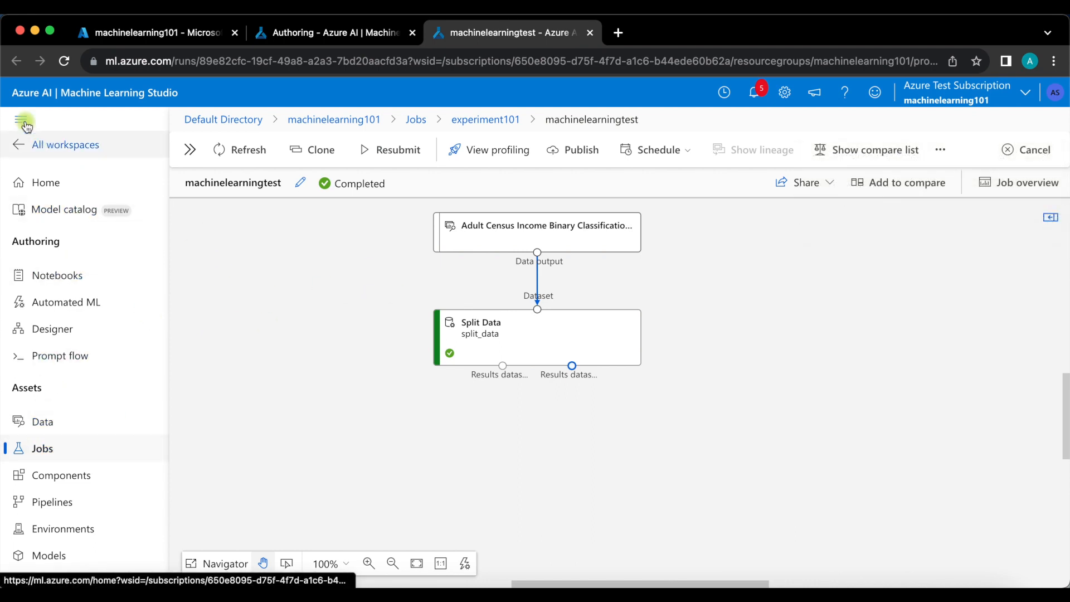
pyautogui.click(43, 456)
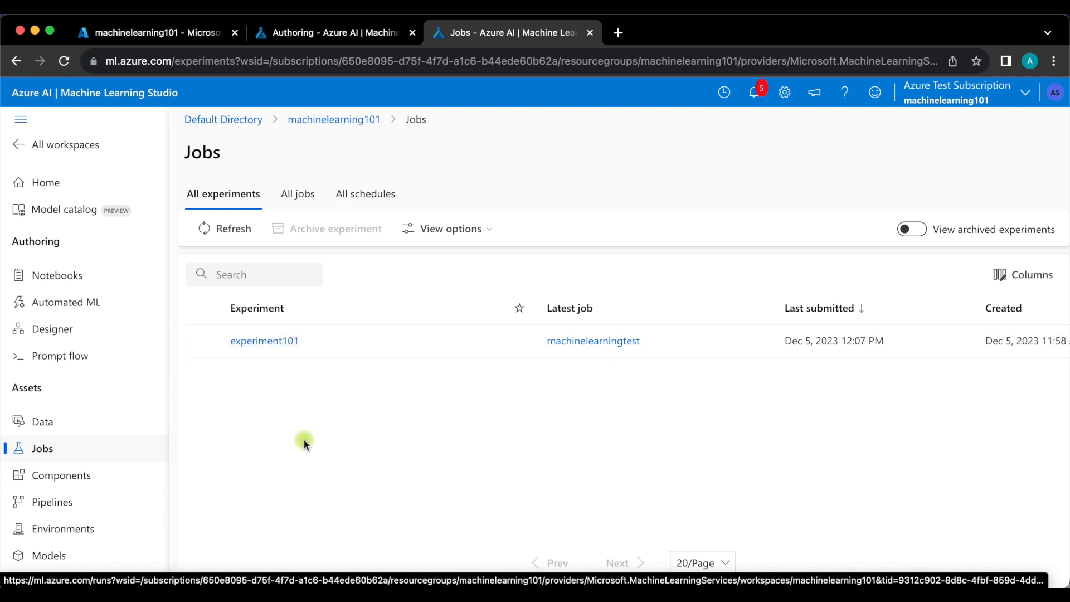
pyautogui.click(265, 342)
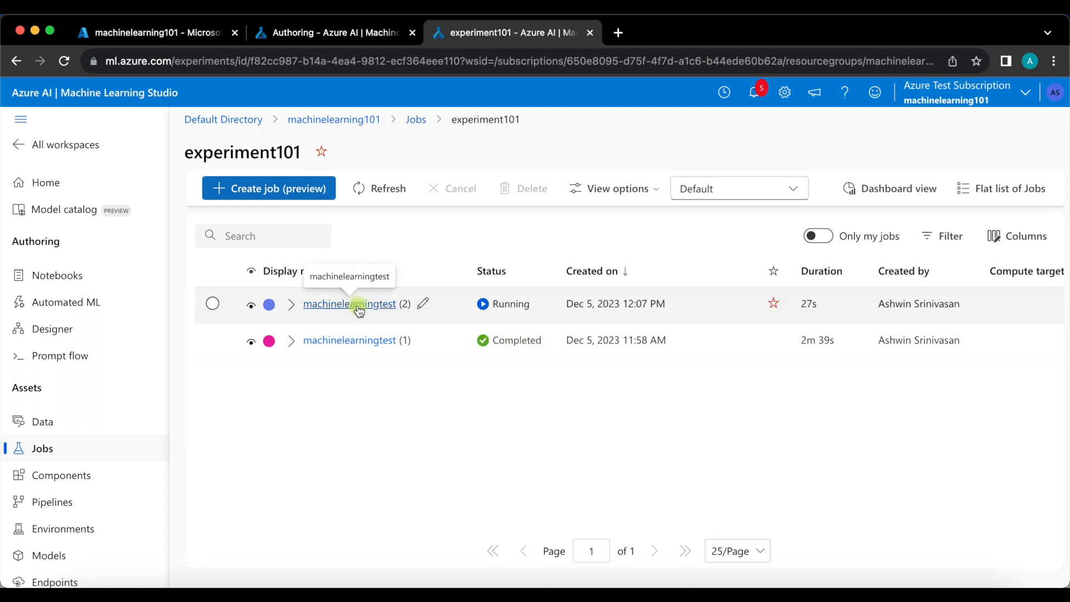
pyautogui.click(357, 305)
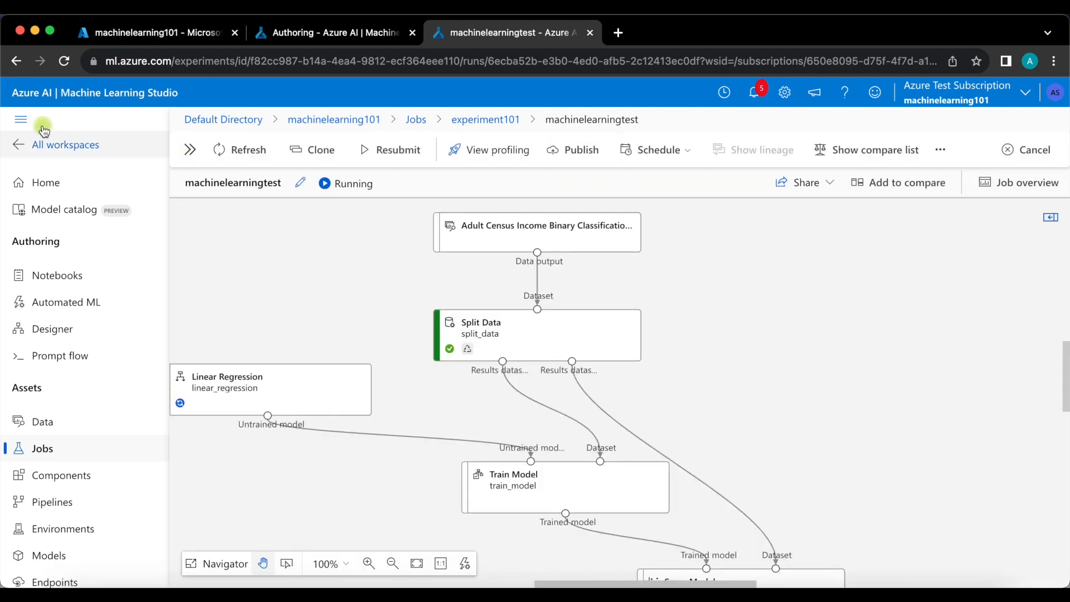
pyautogui.click(21, 119)
# Examine the run progress of the pipeline components from Split Data and Linear Regression down to Evaluate Model.
pyautogui.moveTo(177, 268); pyautogui.dragTo(288, 264)
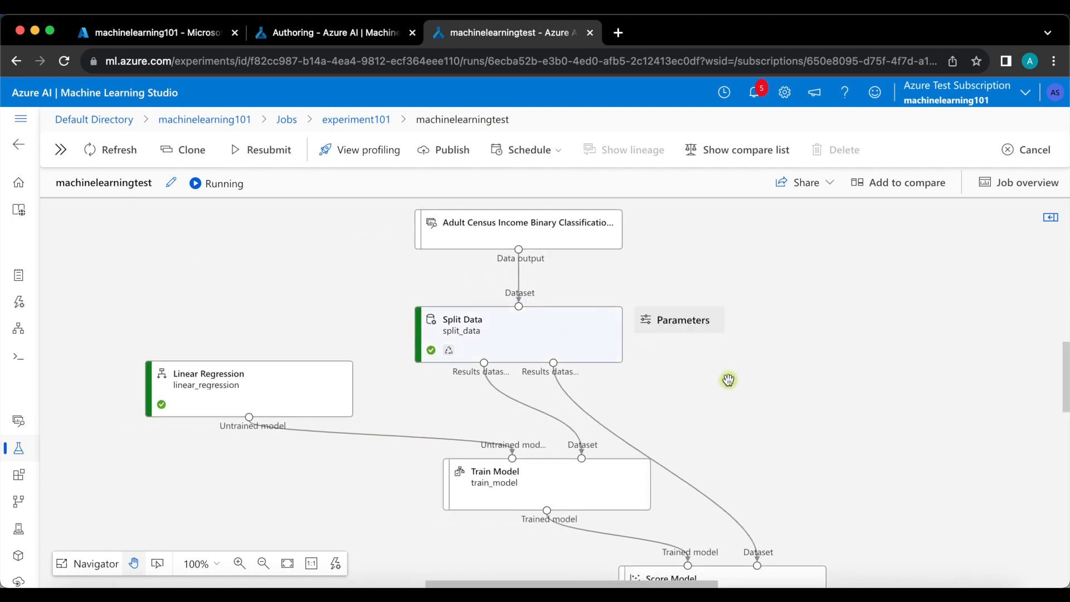
pyautogui.moveTo(738, 394); pyautogui.dragTo(728, 315)
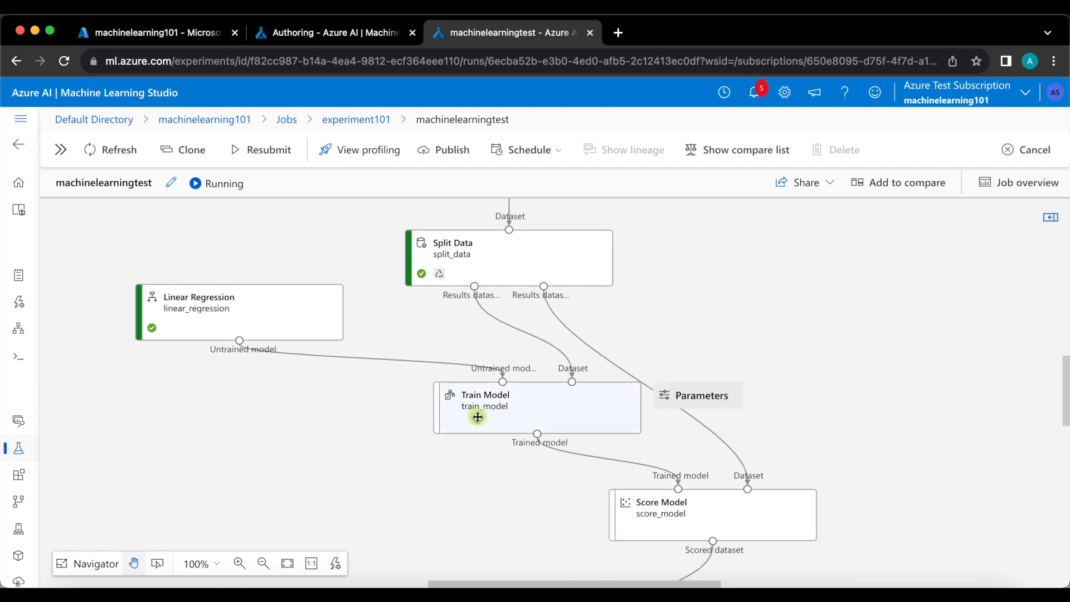
pyautogui.moveTo(465, 508); pyautogui.dragTo(370, 385)
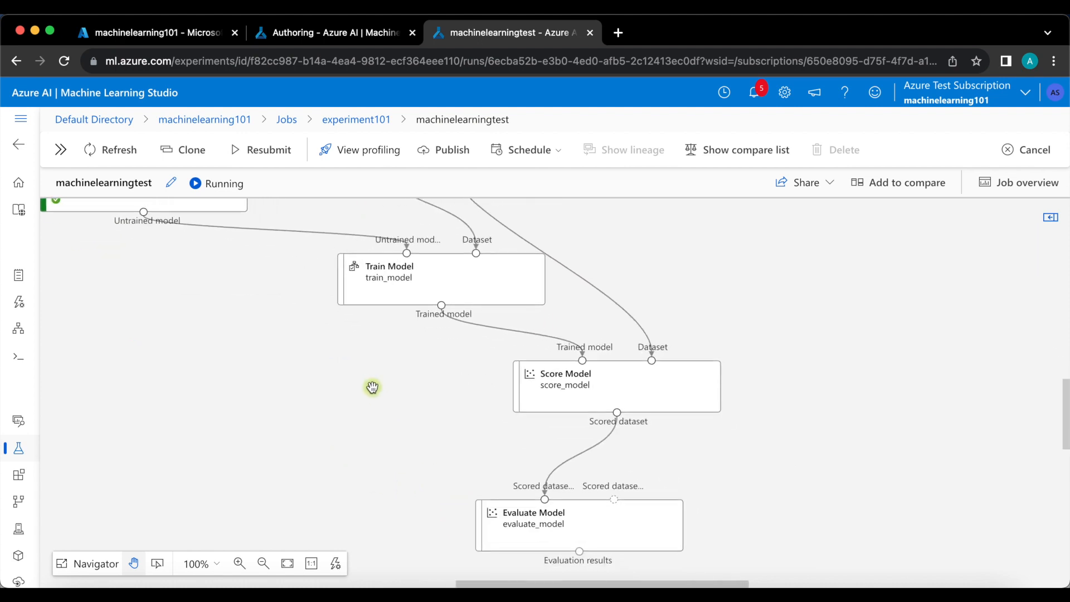
pyautogui.moveTo(624, 375)
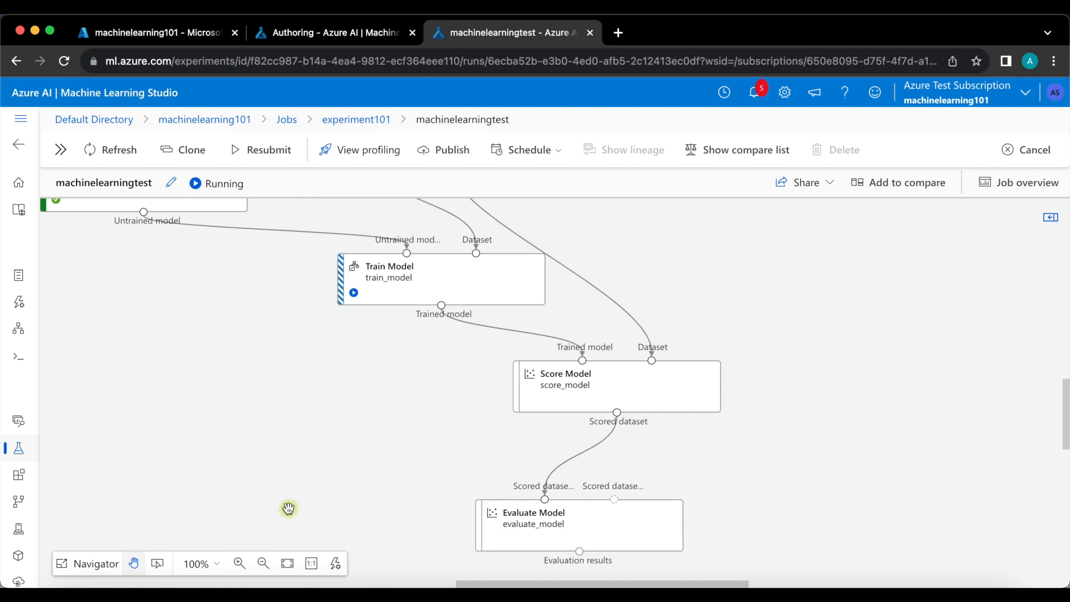
pyautogui.click(287, 563)
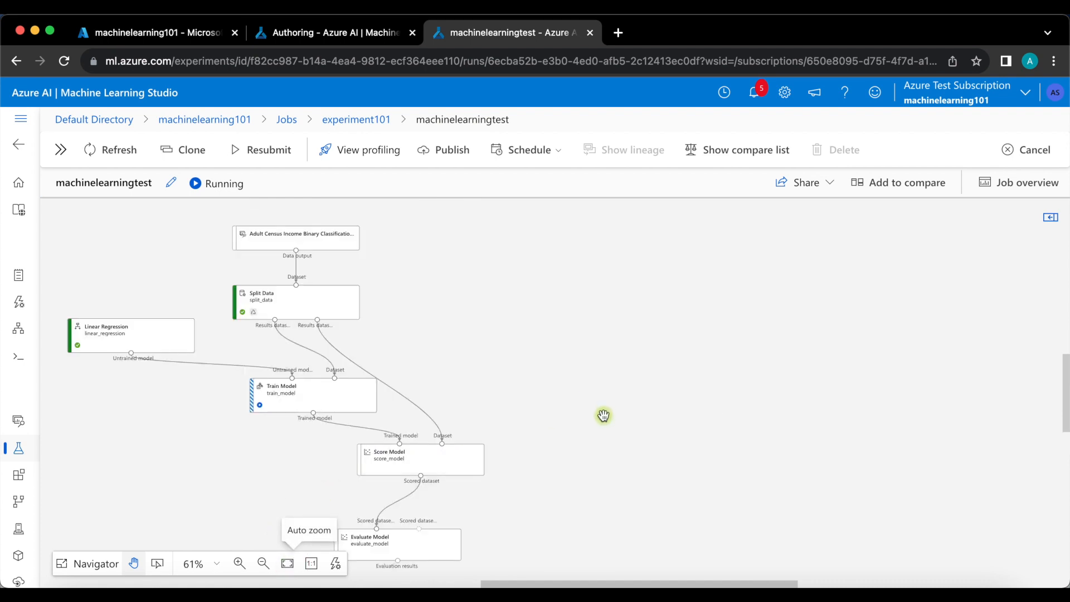
pyautogui.click(239, 564)
pyautogui.click(240, 564)
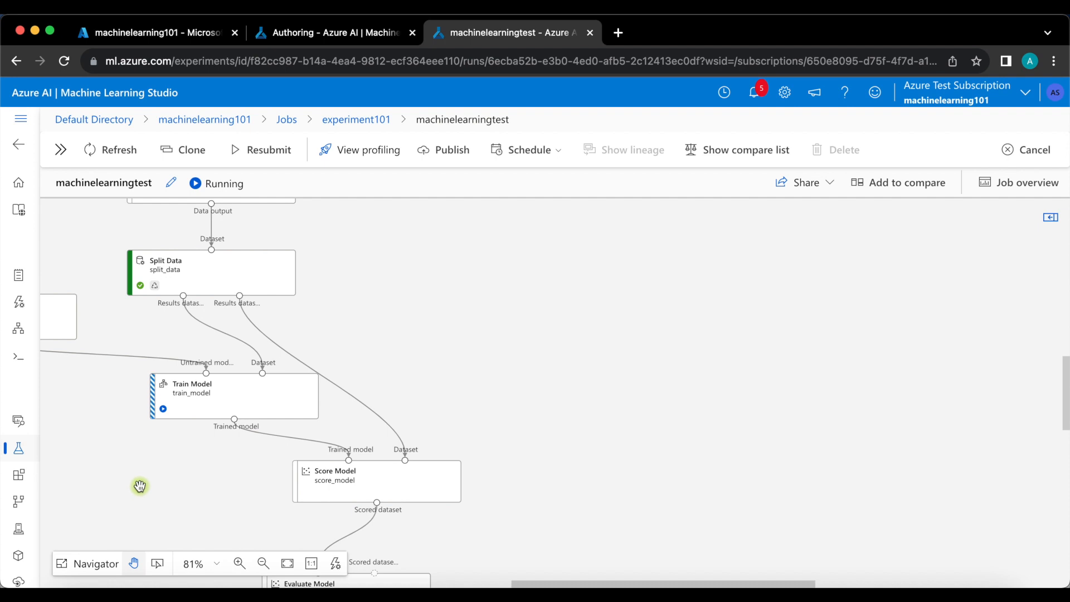
pyautogui.moveTo(139, 485); pyautogui.dragTo(300, 374)
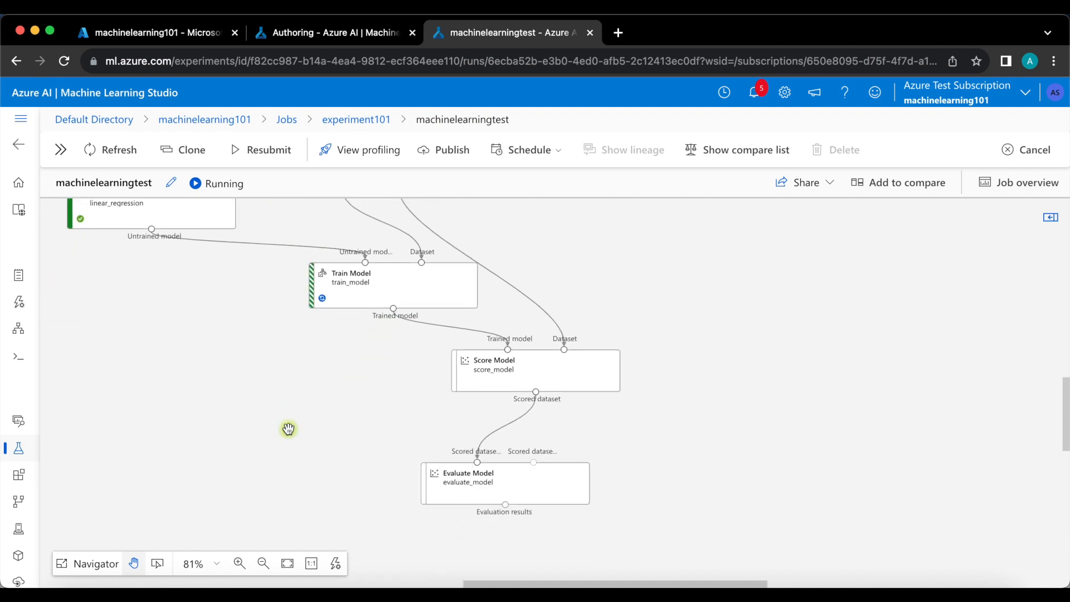
pyautogui.click(240, 564)
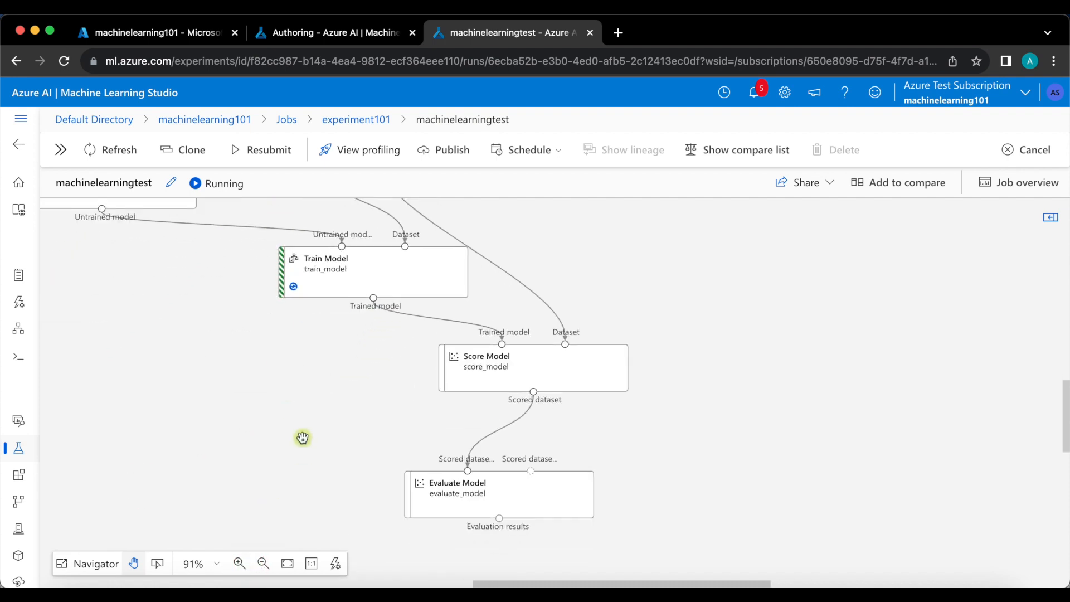
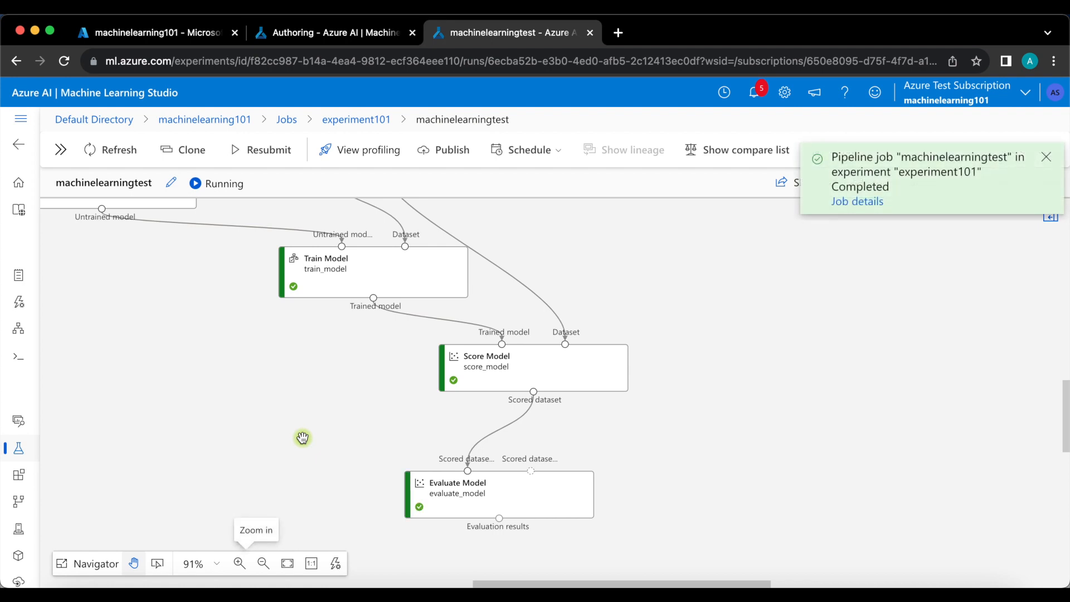
# Preview the Evaluation results data of Evaluate Model in the enlarged view, examine its error metrics, and close it.
pyautogui.rightClick(504, 496)
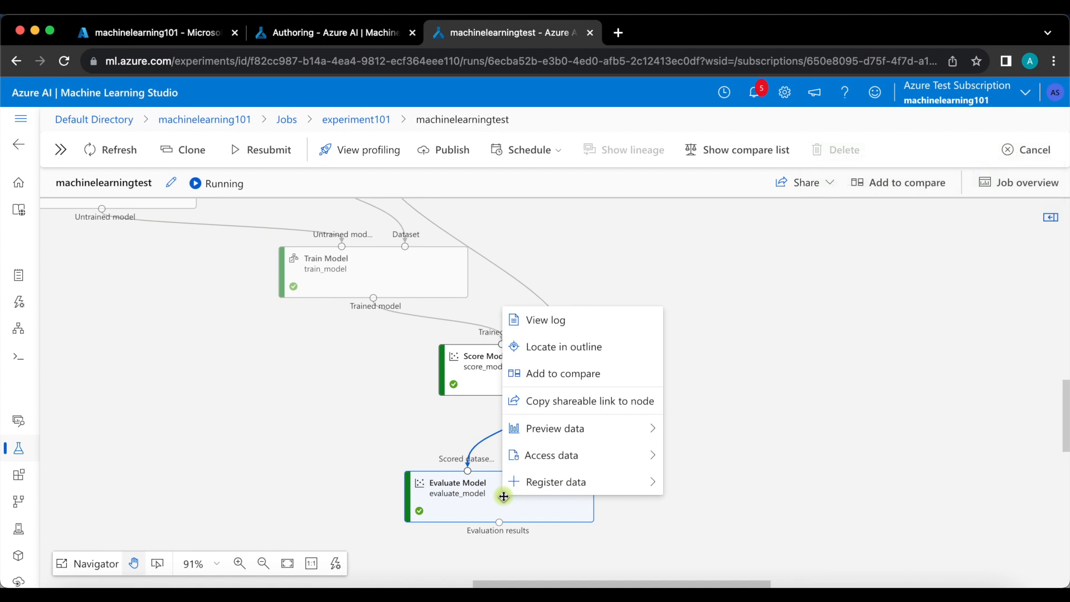
pyautogui.moveTo(646, 429)
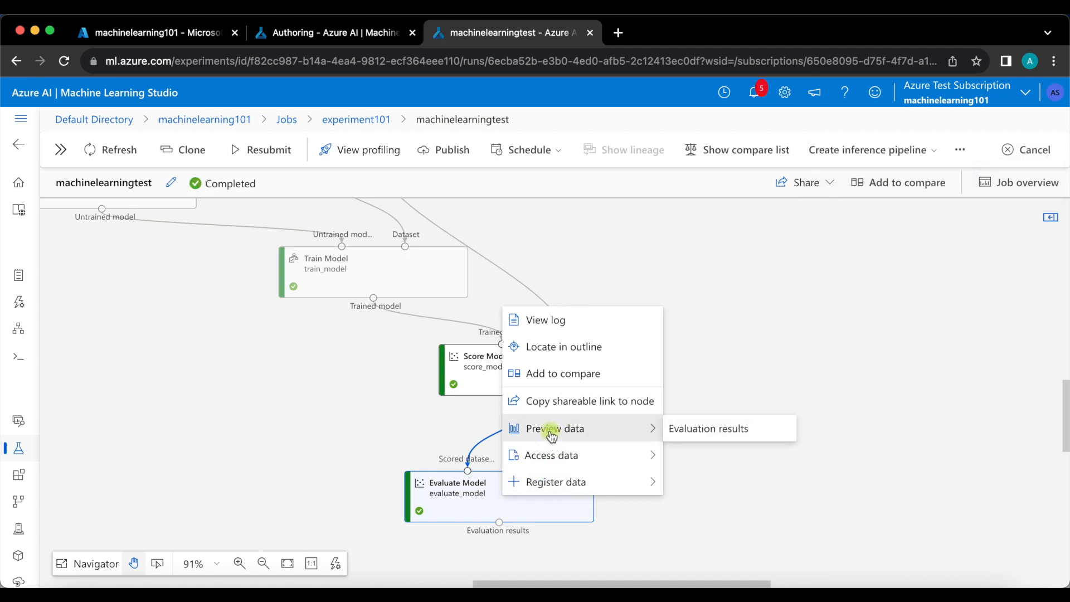
pyautogui.click(703, 430)
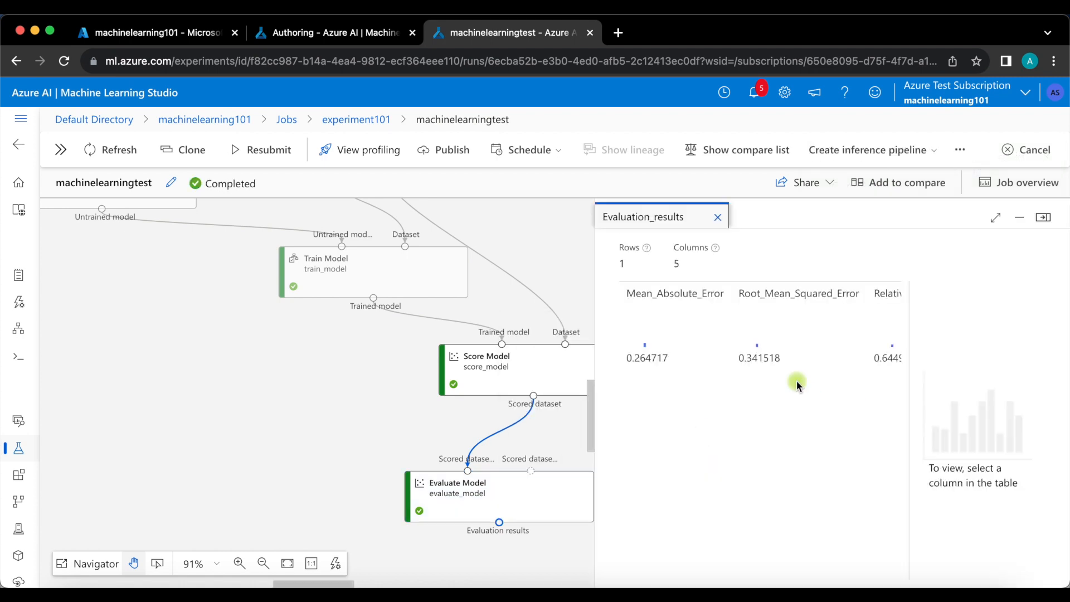
pyautogui.click(996, 218)
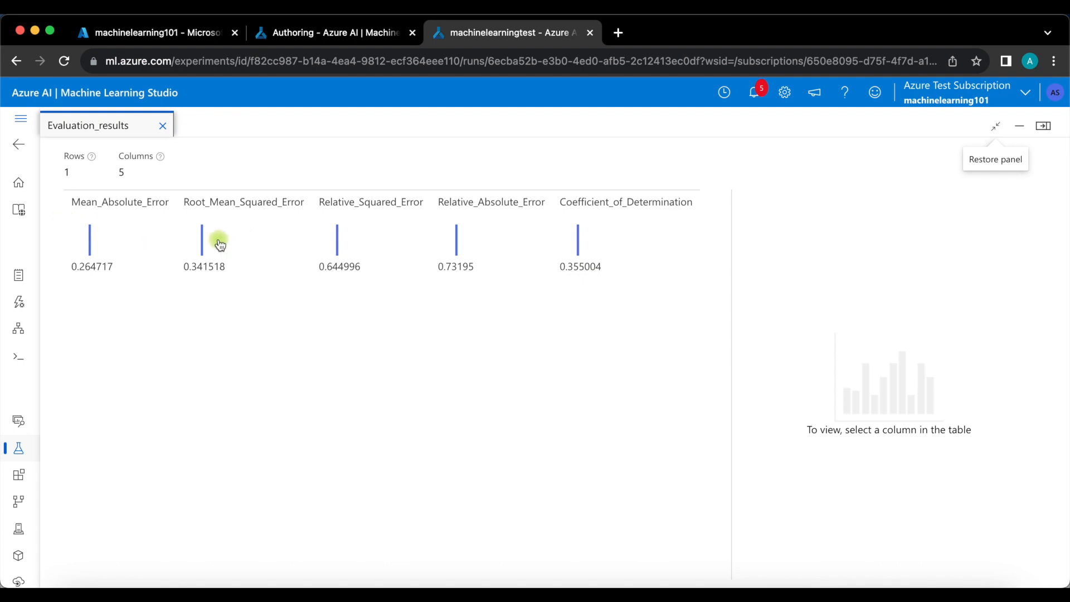
pyautogui.click(163, 128)
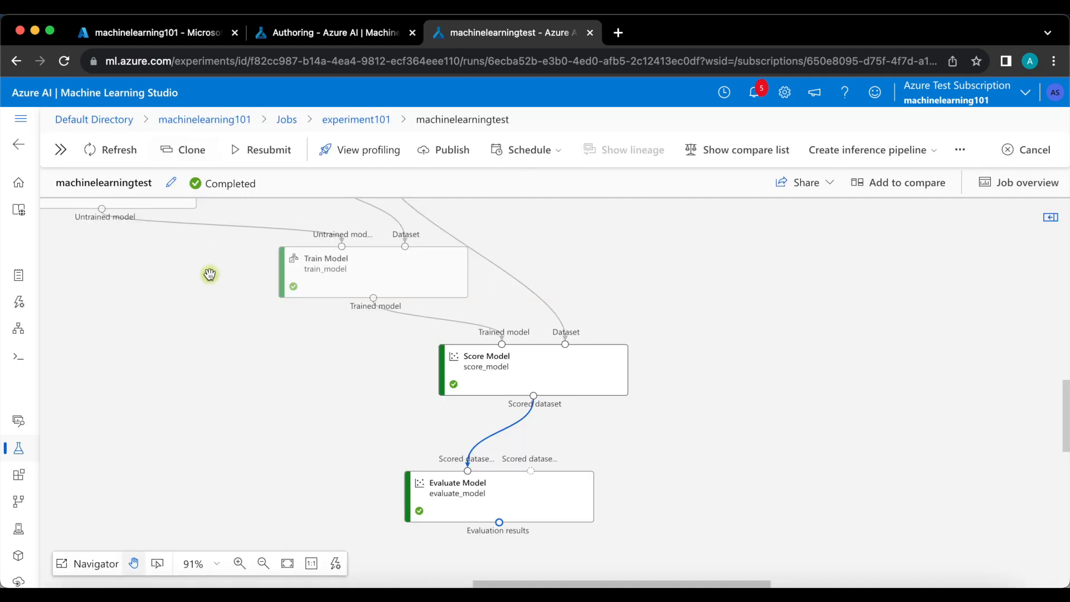
# Return to the pipeline draft and delete the Linear Regression component feeding Train Model.
pyautogui.click(337, 43)
pyautogui.click(631, 363)
pyautogui.moveTo(632, 363); pyautogui.dragTo(944, 363)
pyautogui.click(506, 417)
pyautogui.press('BackSpace')
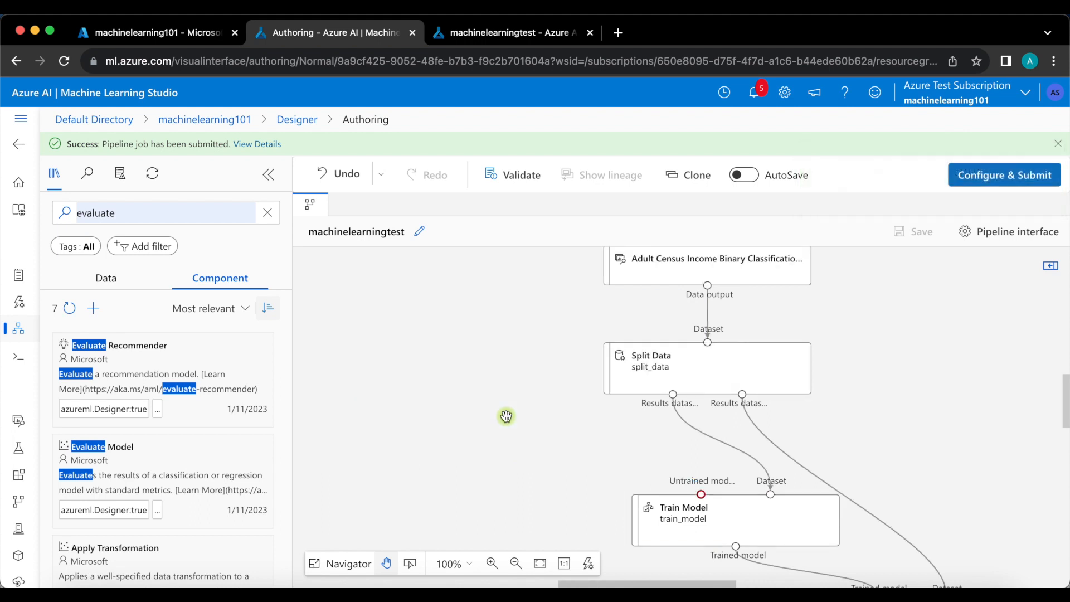
# Search for two class logistics, add Two-Class Logistic Regression beside Split Data, and connect its output to Train Model's Untrained model input.
pyautogui.doubleClick(147, 212)
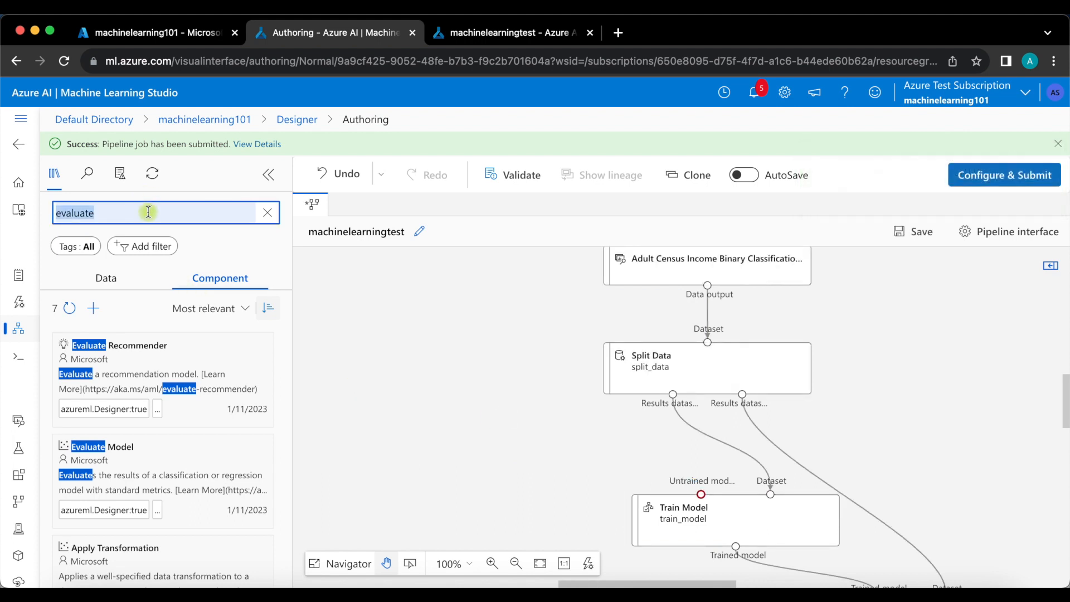
pyautogui.write('two')
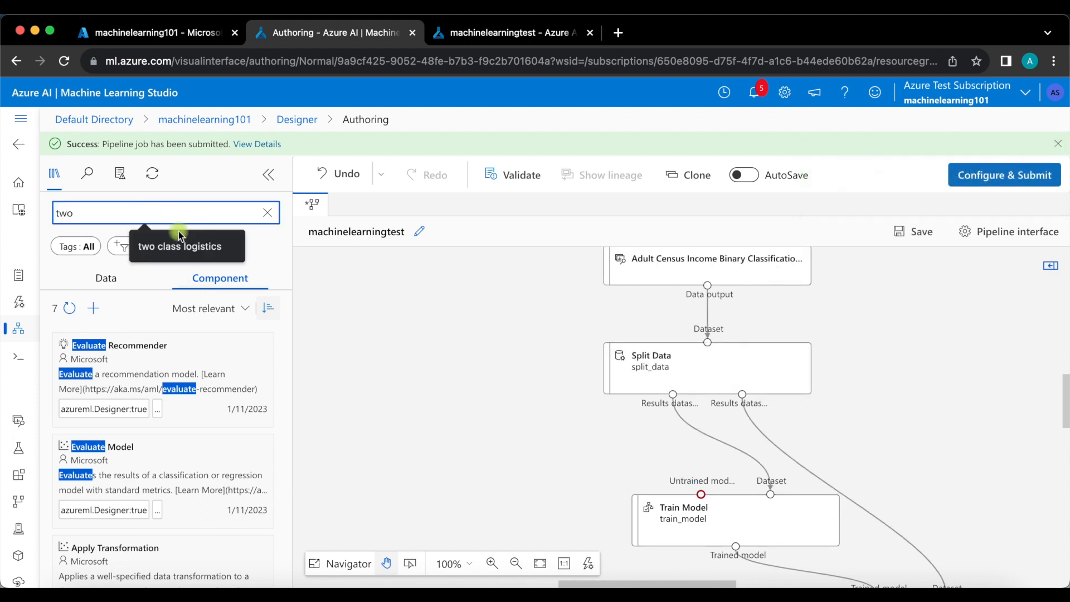
pyautogui.click(174, 246)
pyautogui.moveTo(163, 365); pyautogui.dragTo(439, 401)
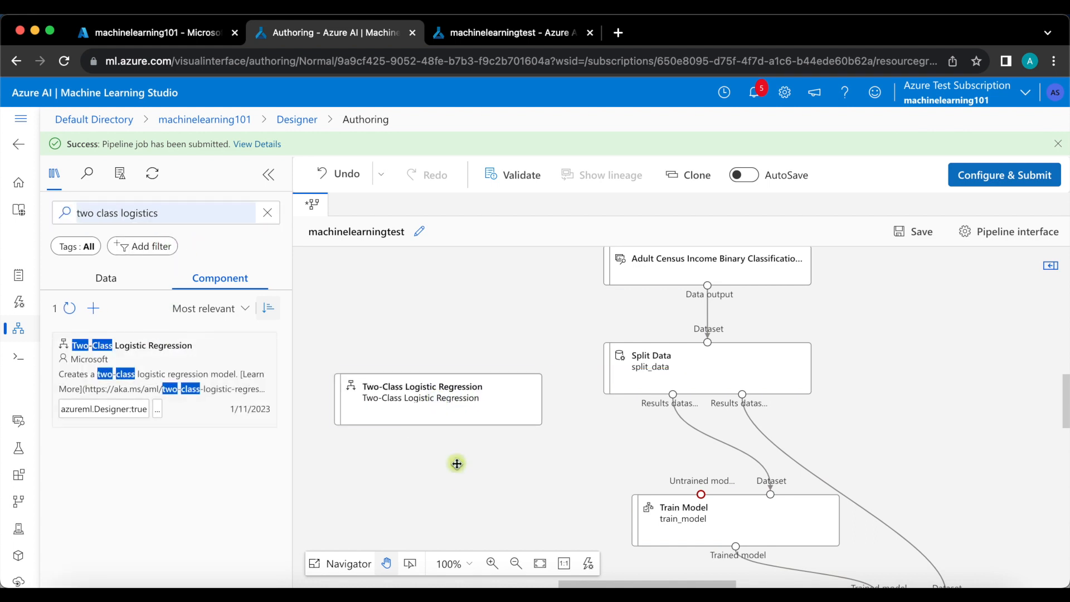
pyautogui.moveTo(430, 370); pyautogui.dragTo(688, 435)
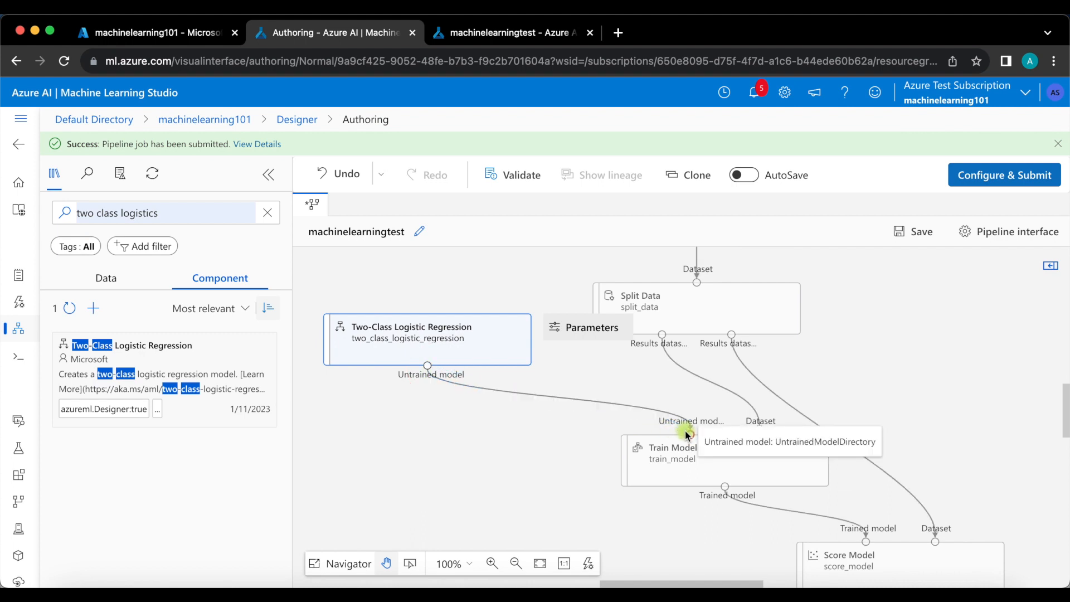
pyautogui.click(905, 376)
# Save the revised pipeline draft and submit it as a new job with the existing settings.
pyautogui.click(918, 239)
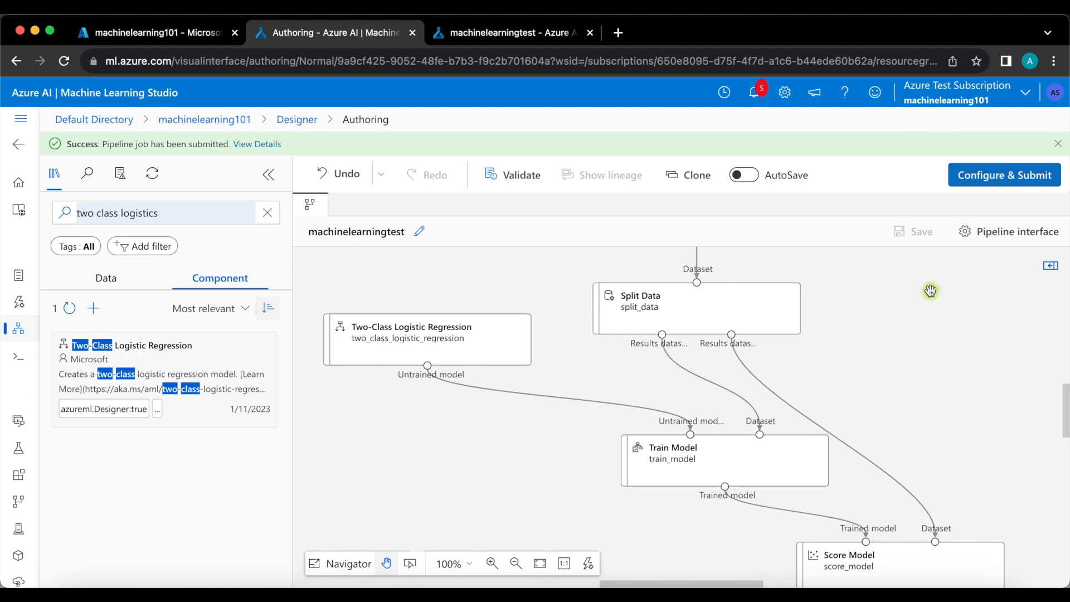
pyautogui.click(980, 177)
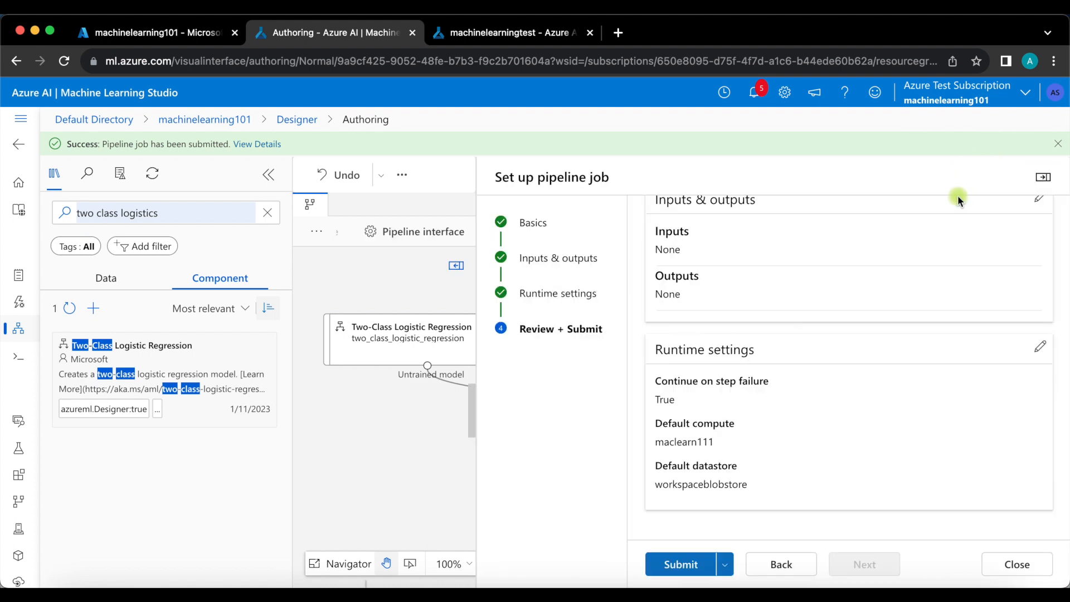
pyautogui.click(676, 564)
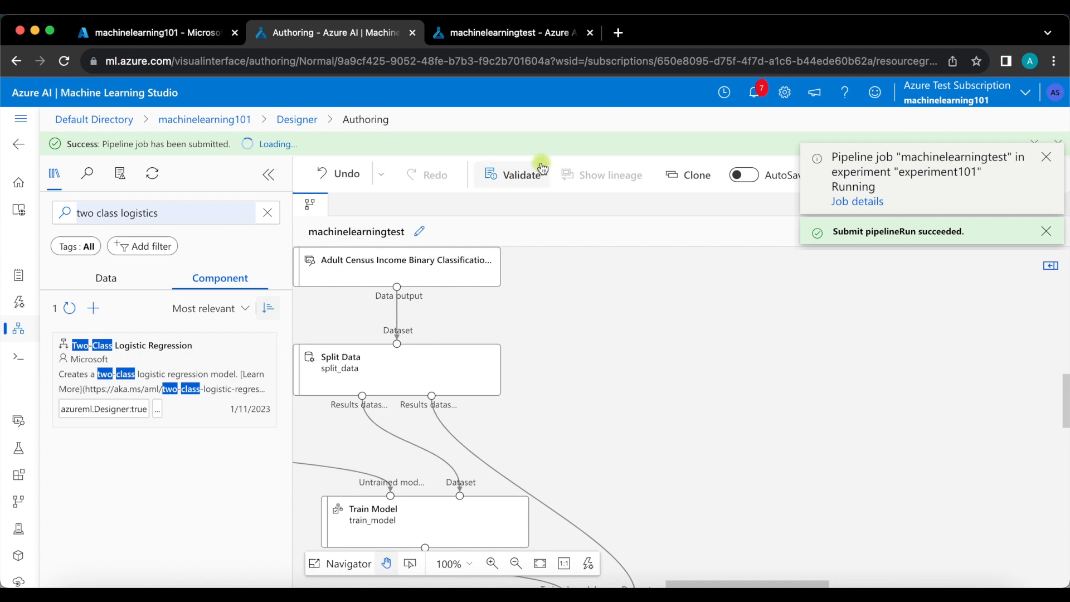
# Open the newest running machinelearningtest job in experiment101 and monitor its components from Two-Class Logistic Regression through Evaluate Model.
pyautogui.click(484, 37)
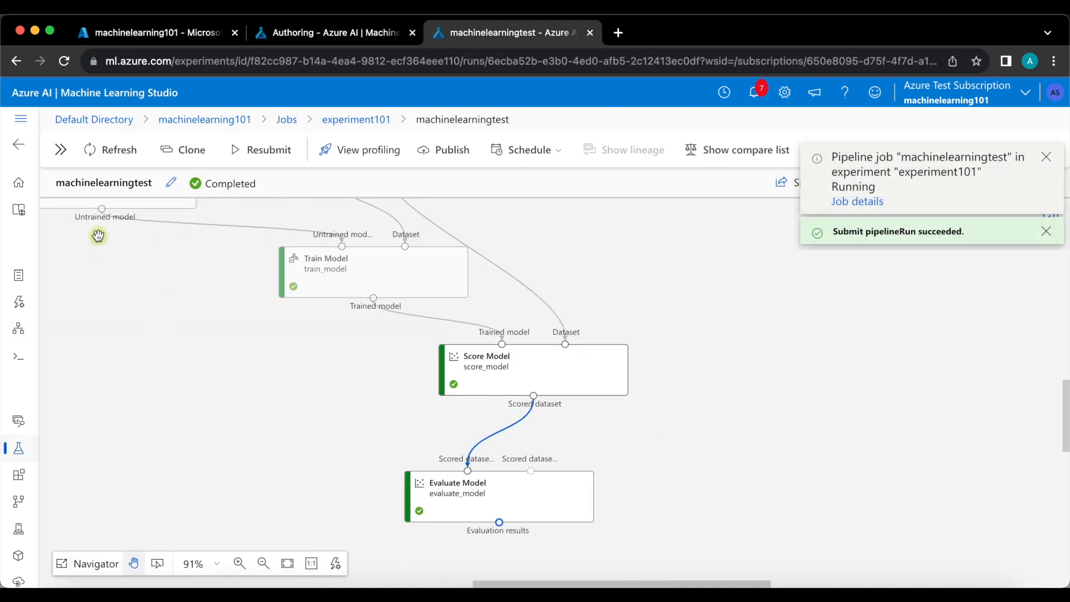
pyautogui.click(66, 150)
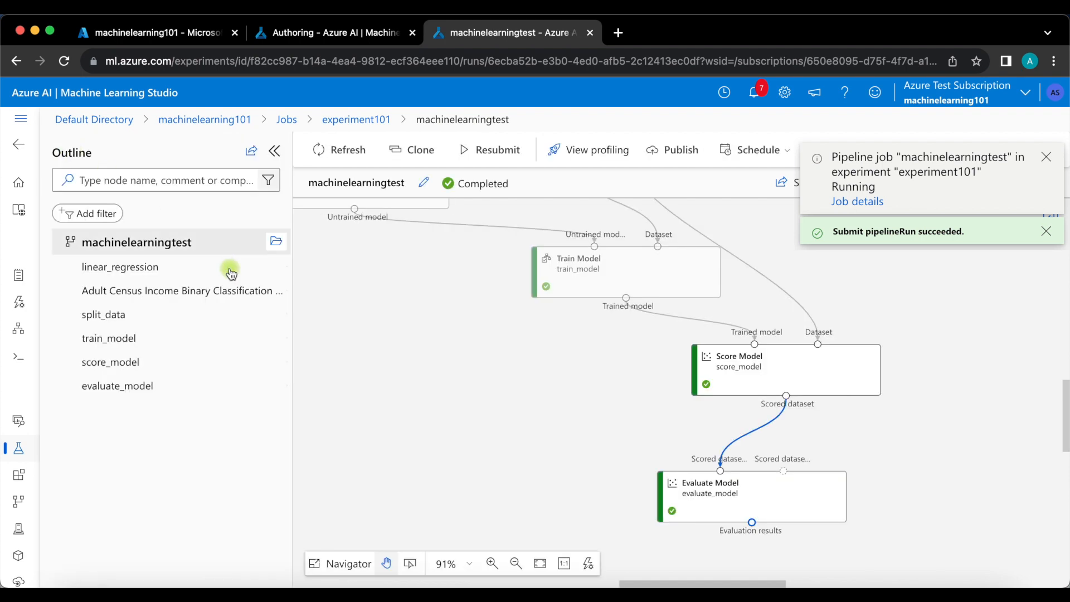
pyautogui.click(339, 120)
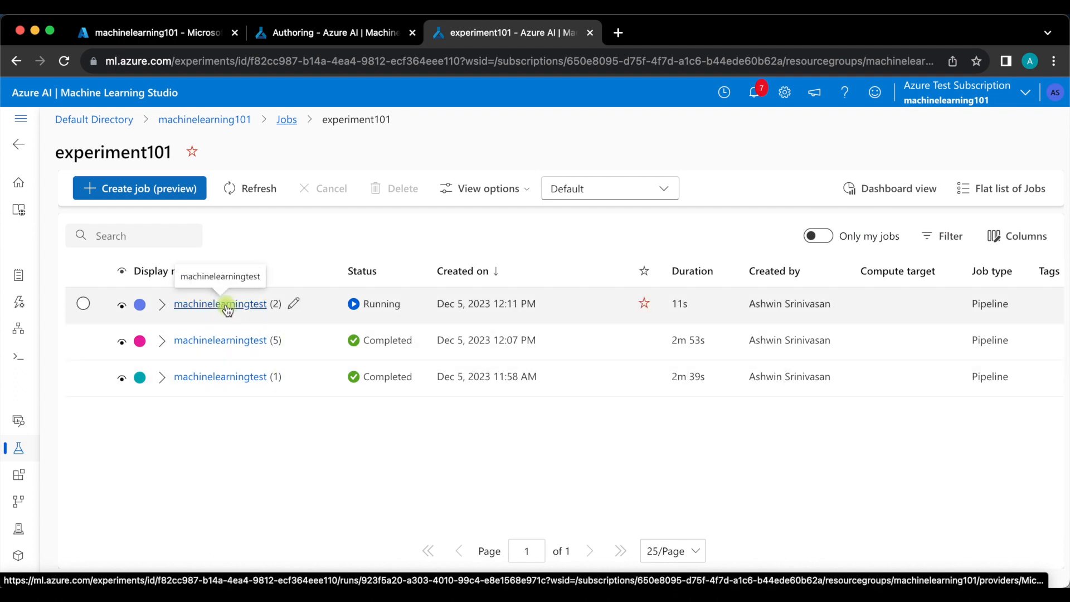
pyautogui.click(228, 309)
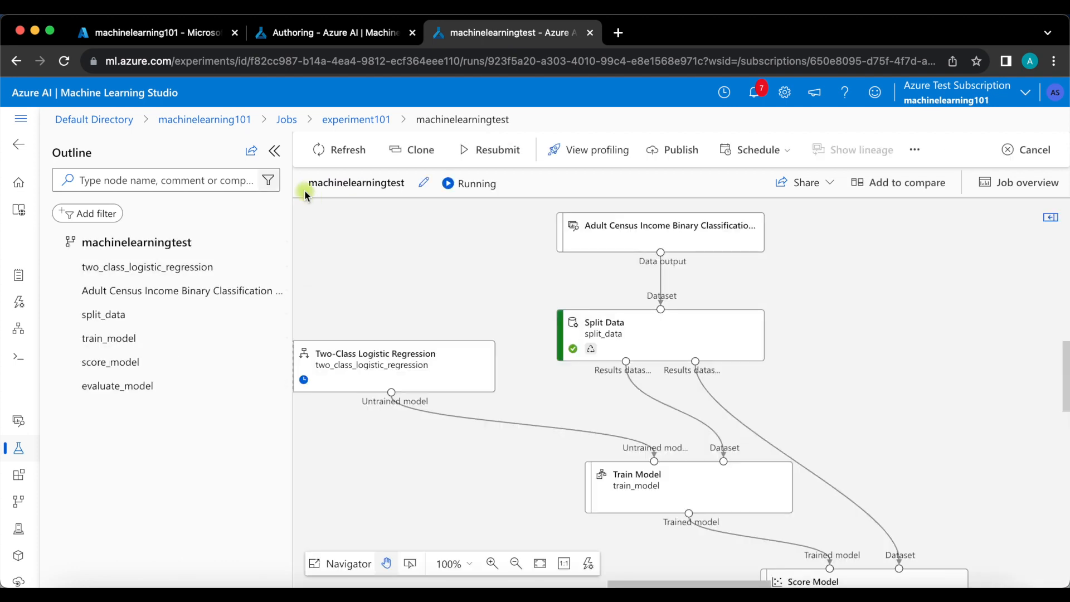
pyautogui.click(274, 151)
pyautogui.moveTo(580, 339); pyautogui.dragTo(696, 303)
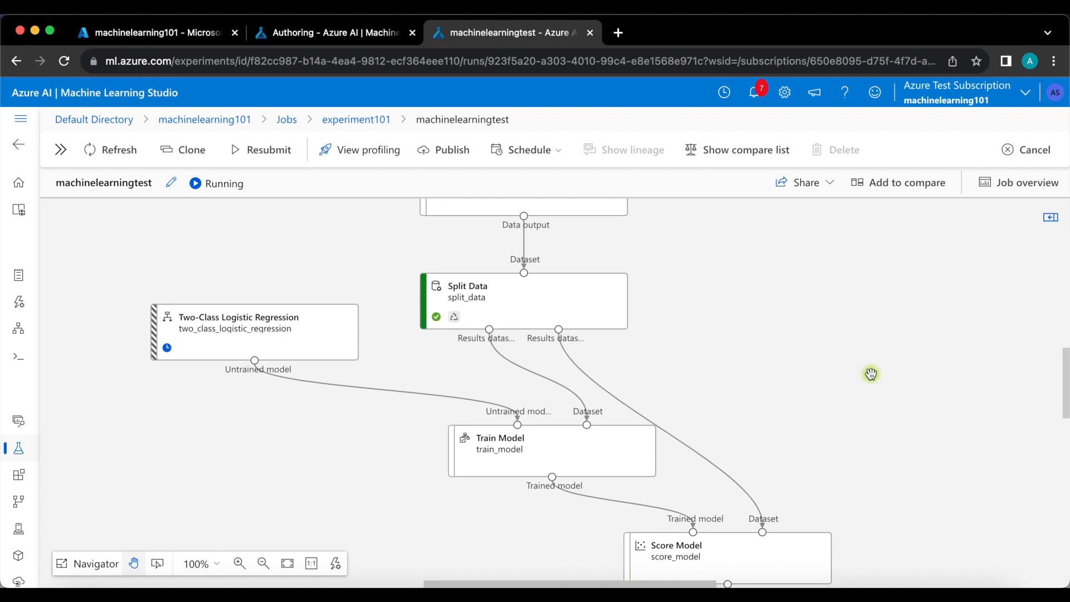
pyautogui.moveTo(871, 371); pyautogui.dragTo(848, 299)
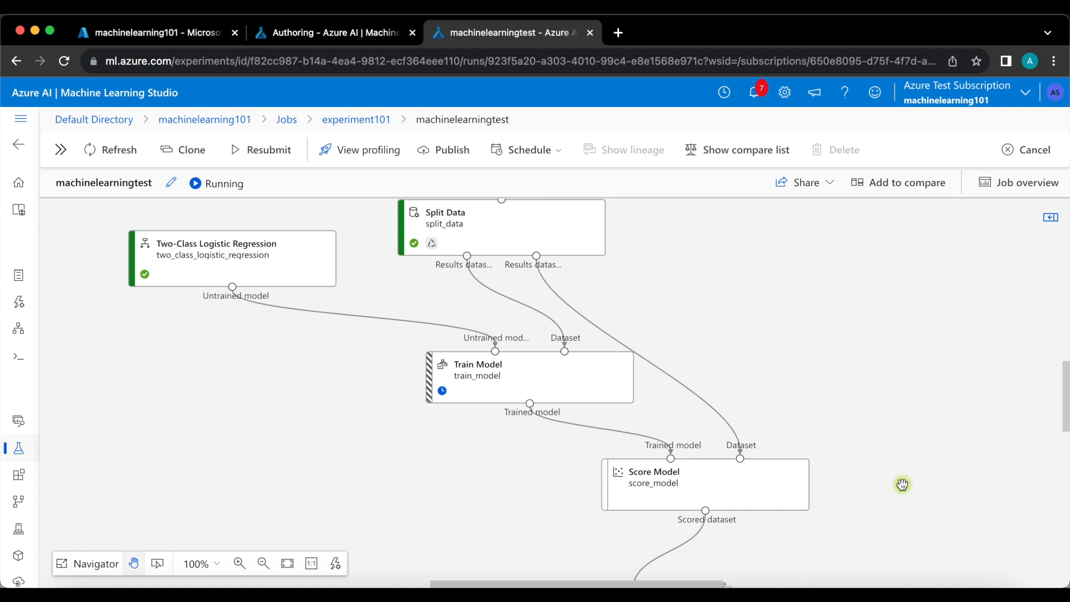
pyautogui.moveTo(903, 482); pyautogui.dragTo(885, 384)
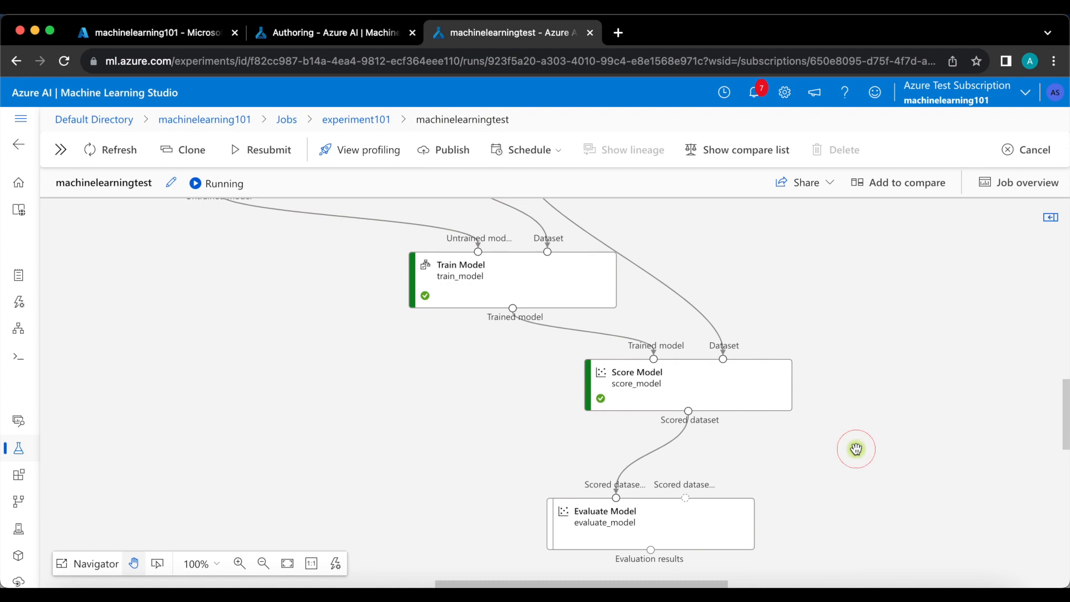
pyautogui.moveTo(855, 446); pyautogui.dragTo(816, 330)
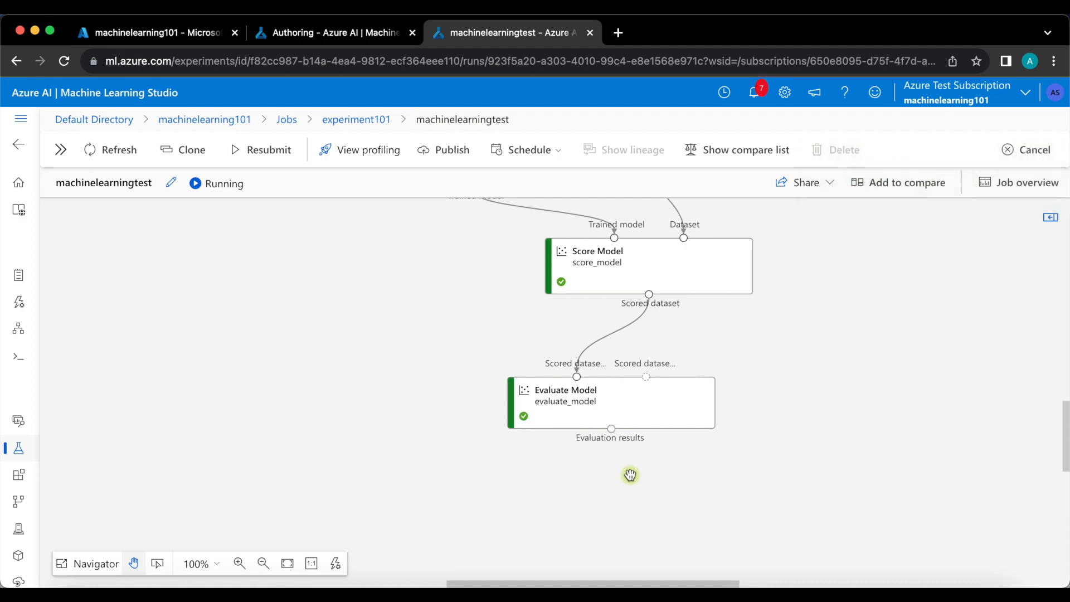
# Preview Evaluate Model's Evaluation results for the logistic regression run enlarged, examine its curves, metrics and confusion matrix, and close the preview.
pyautogui.rightClick(638, 397)
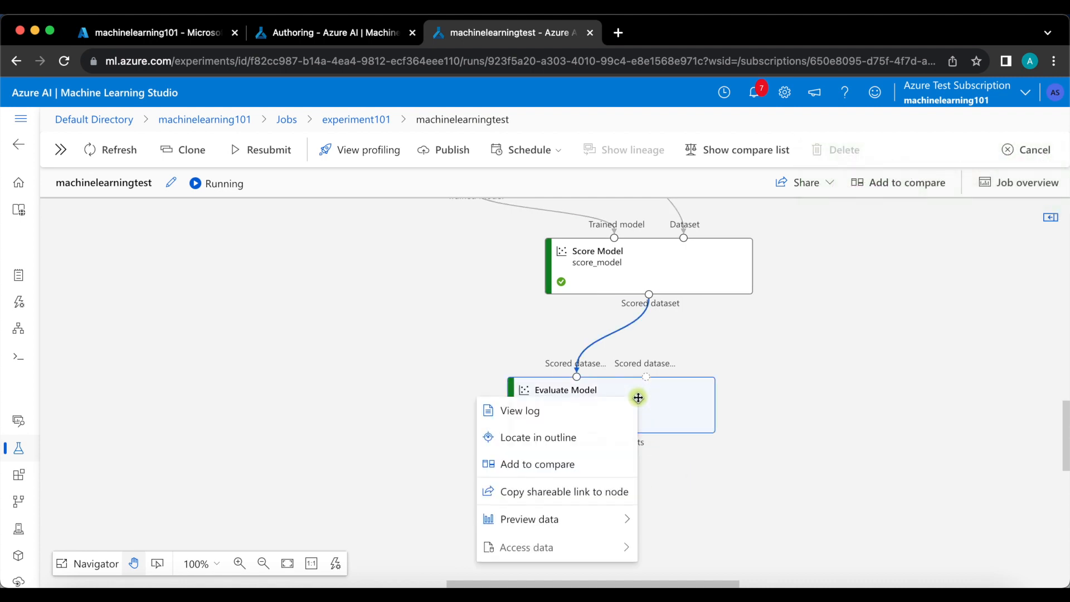
pyautogui.moveTo(585, 335)
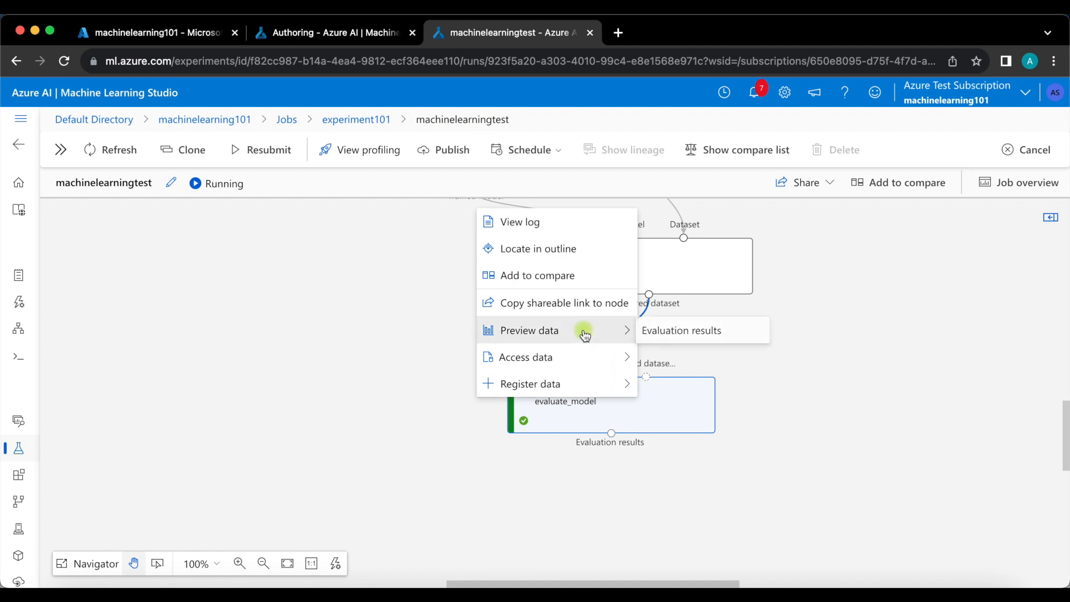
pyautogui.click(683, 333)
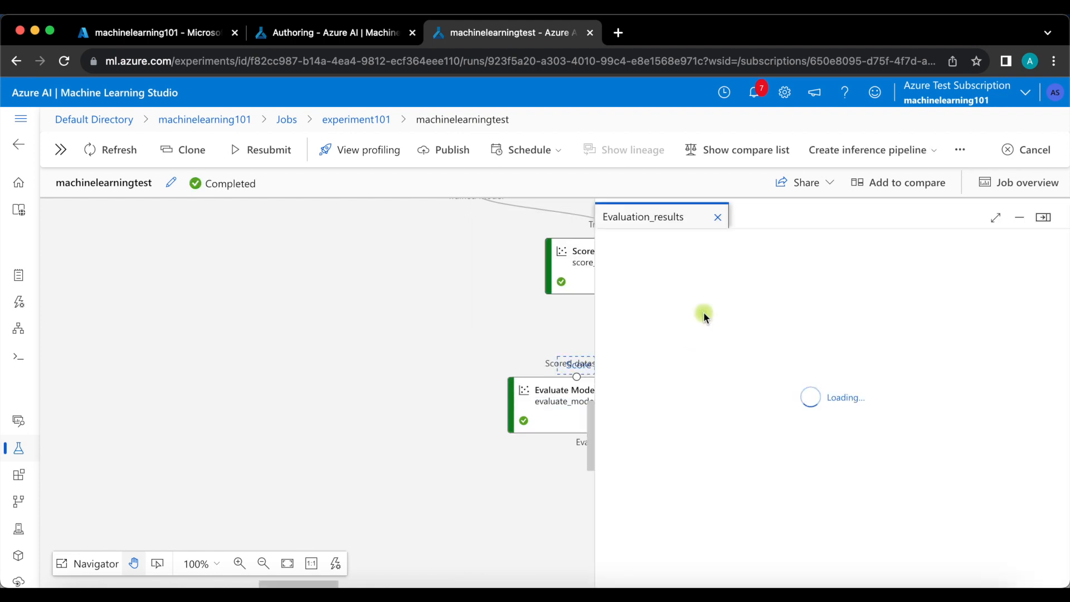
pyautogui.click(994, 217)
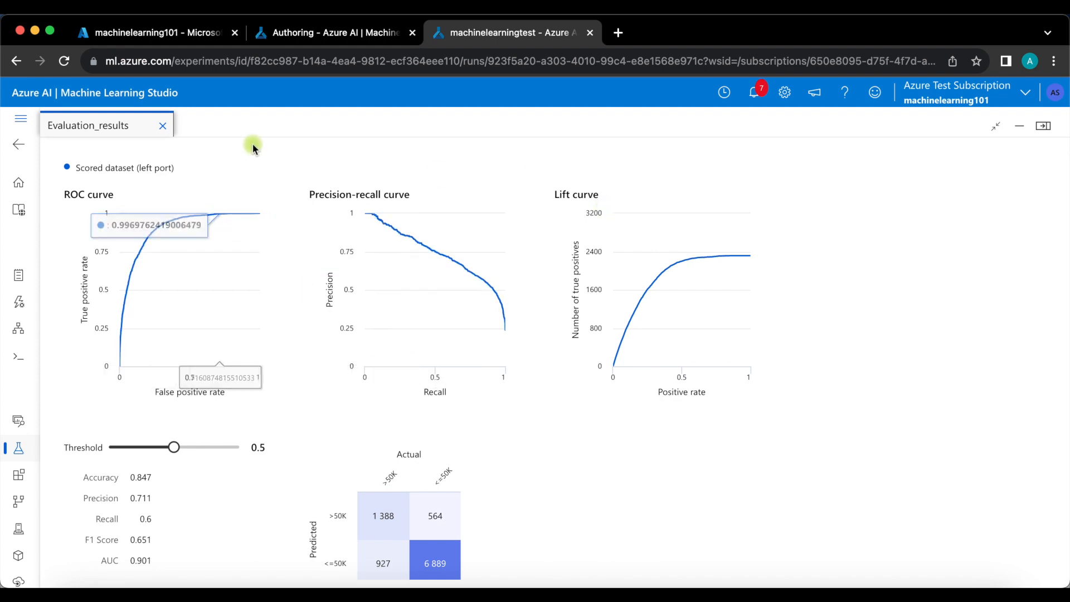
pyautogui.click(163, 125)
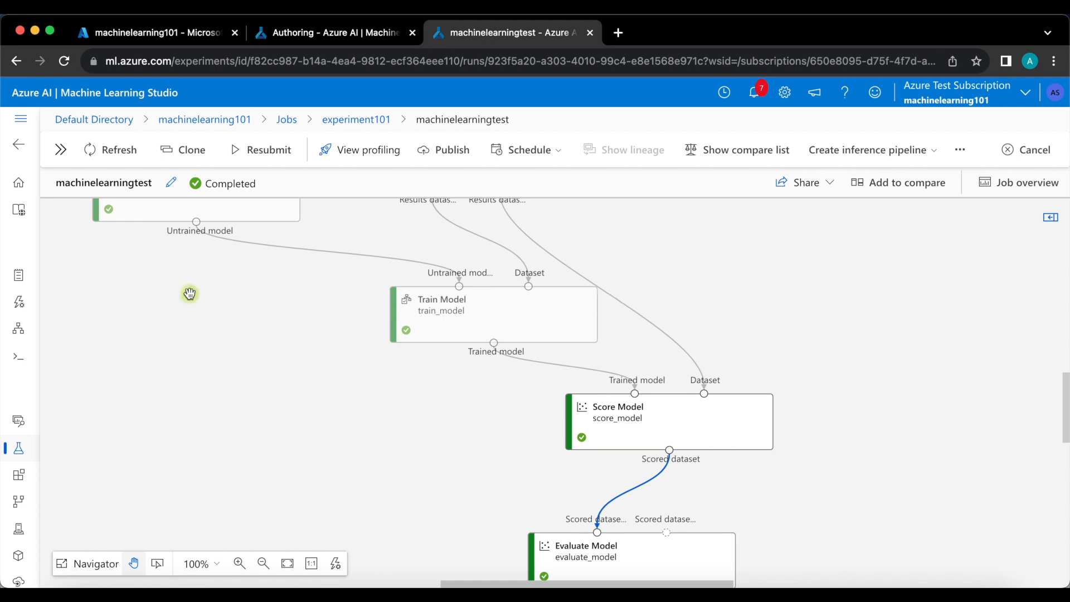
# Reopen the latest machinelearningtest job from experiment101 and create a real-time inference pipeline from it.
pyautogui.click(19, 449)
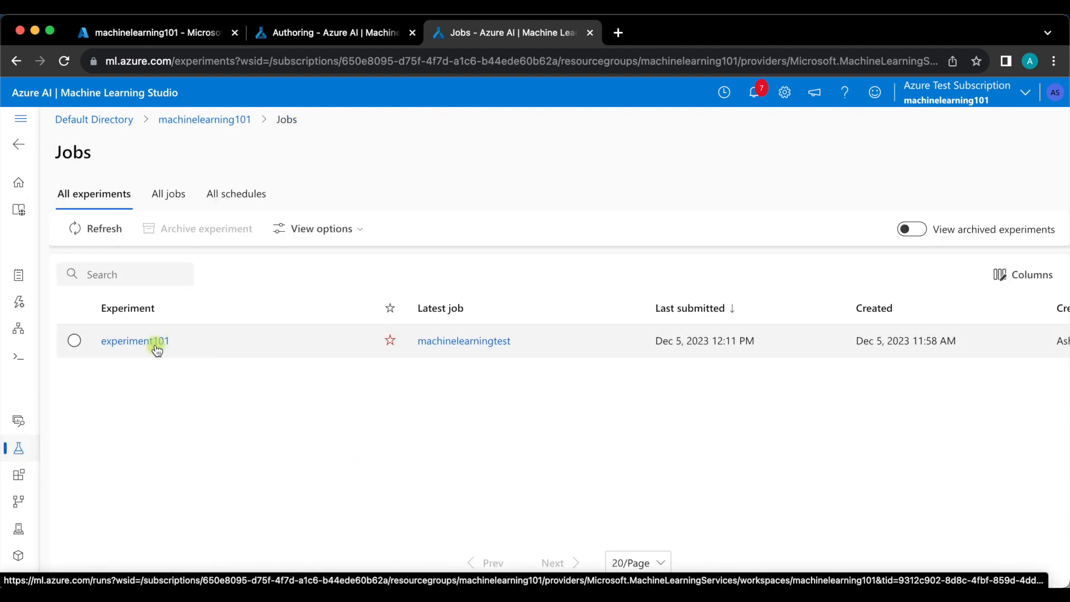
pyautogui.click(29, 120)
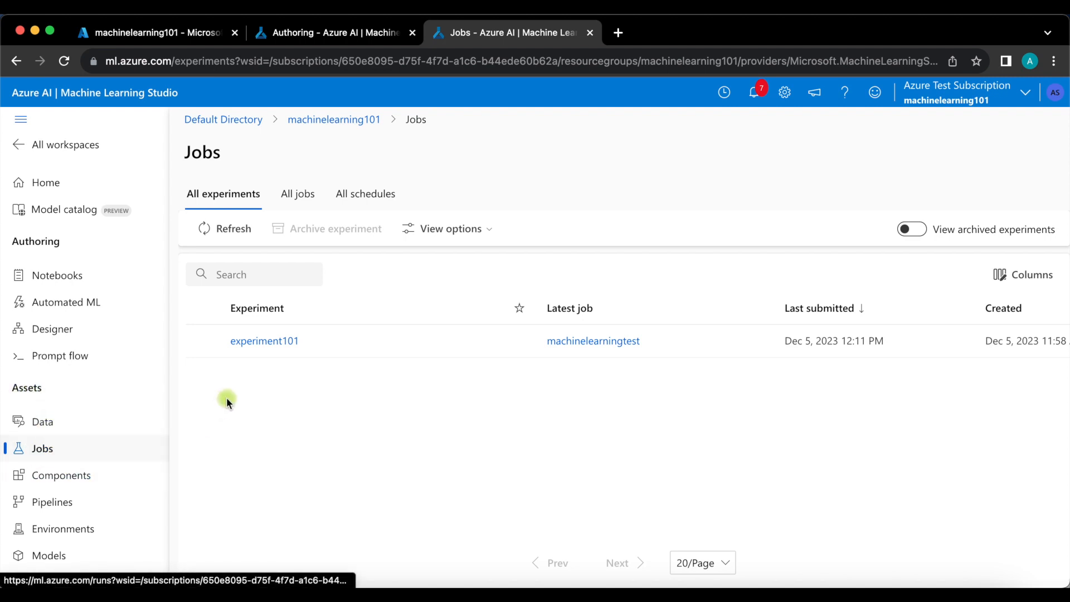
pyautogui.click(245, 341)
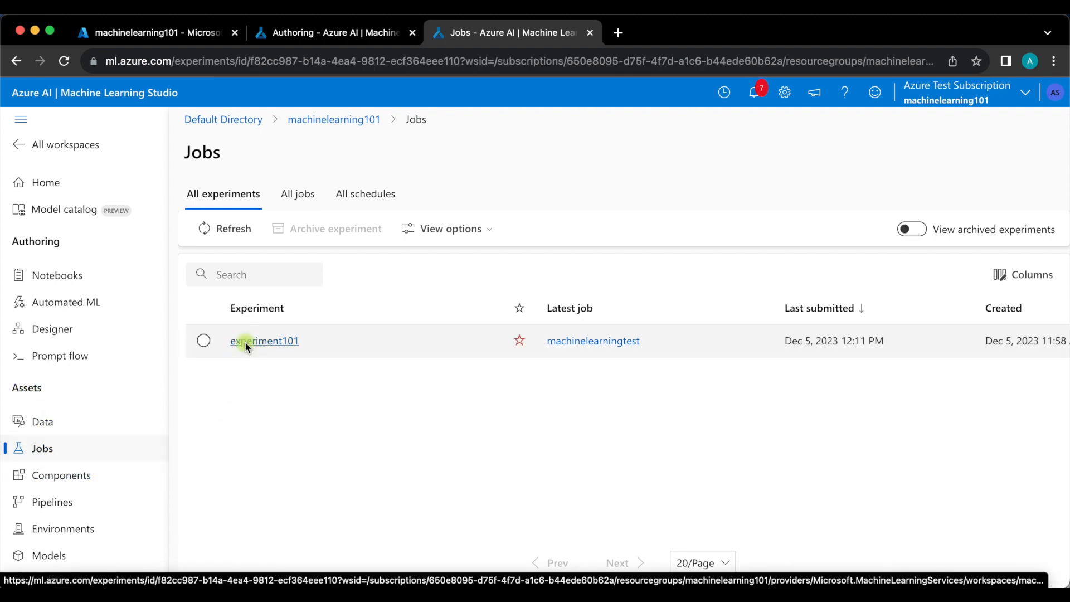
pyautogui.click(21, 119)
pyautogui.click(206, 305)
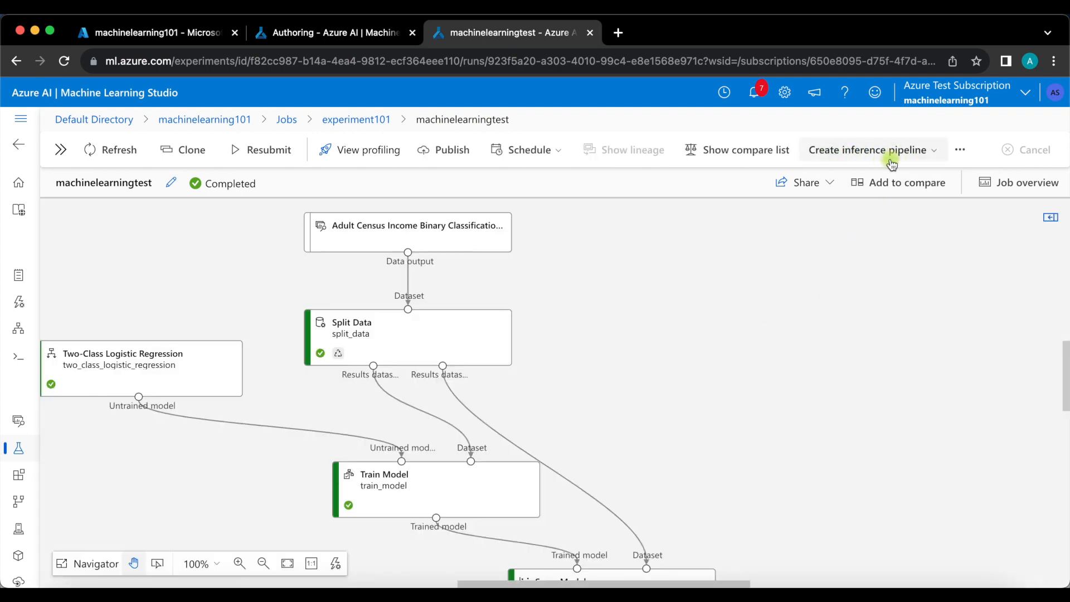
pyautogui.click(924, 157)
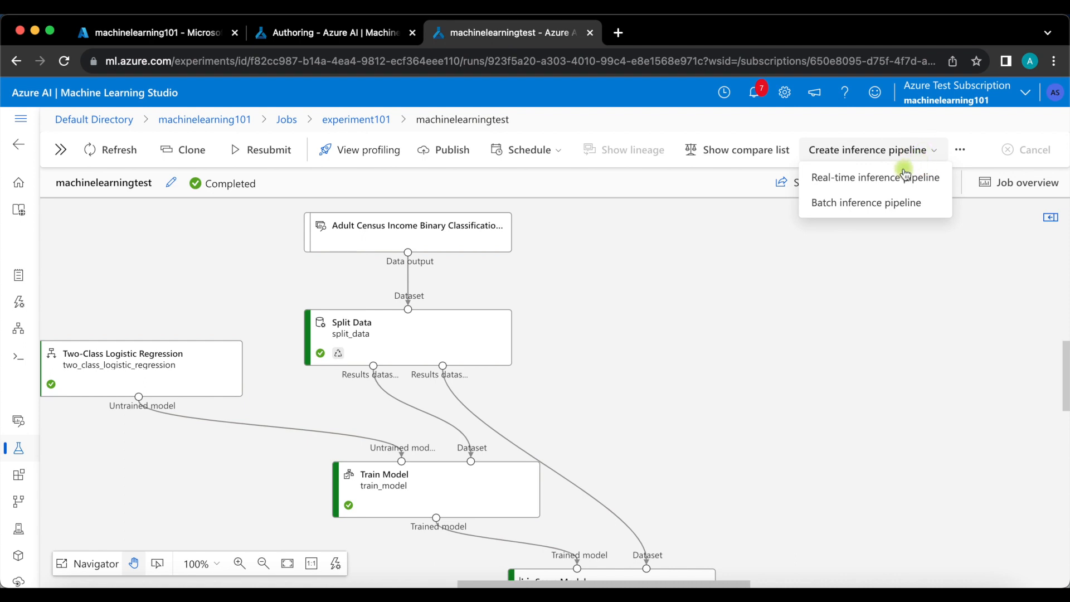
pyautogui.click(868, 189)
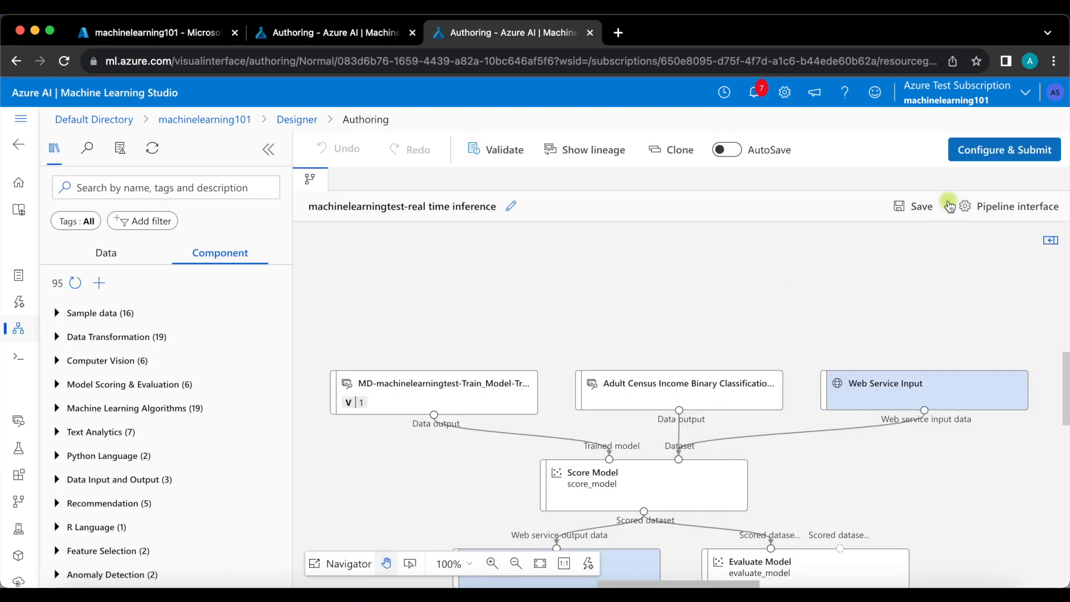
# Submit the real-time inference pipeline as a job under the existing experiment experiment101, keeping the default inputs, outputs and runtime settings.
pyautogui.click(967, 158)
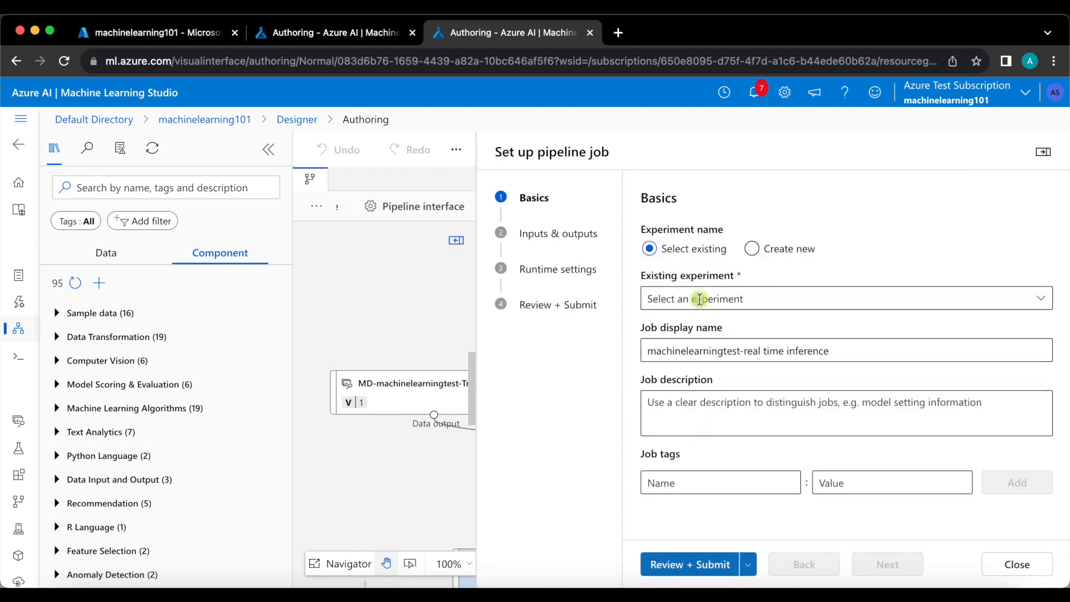
pyautogui.click(697, 299)
pyautogui.click(689, 324)
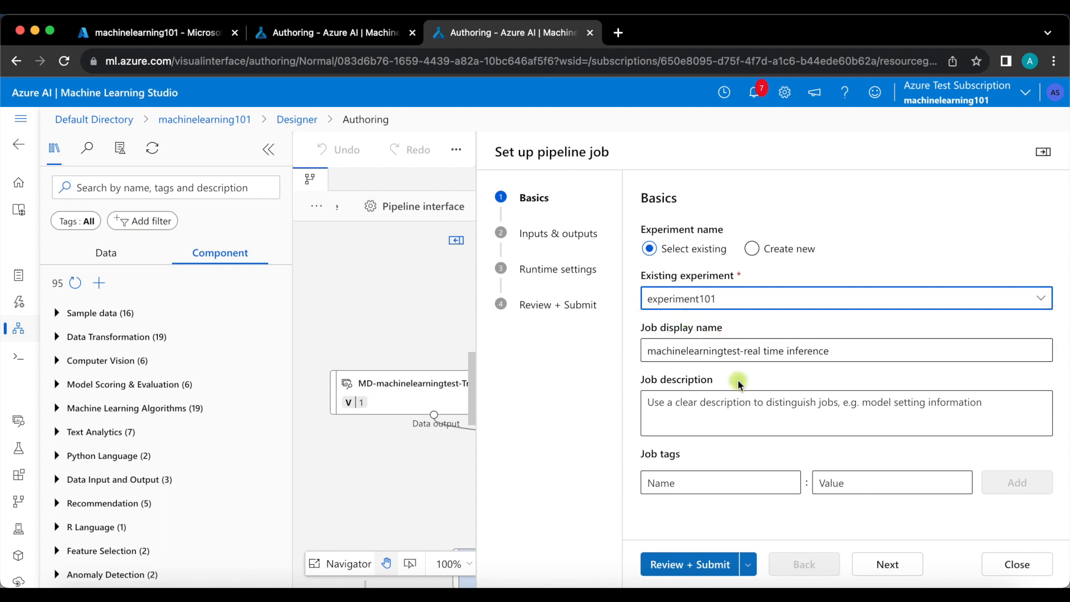
pyautogui.click(890, 570)
pyautogui.click(890, 571)
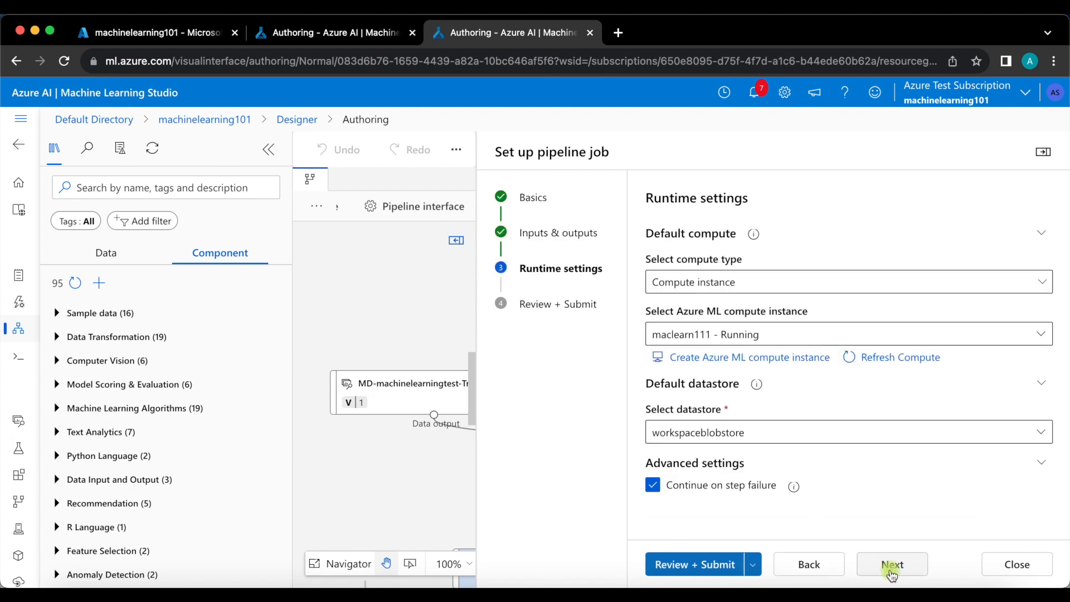
pyautogui.click(892, 569)
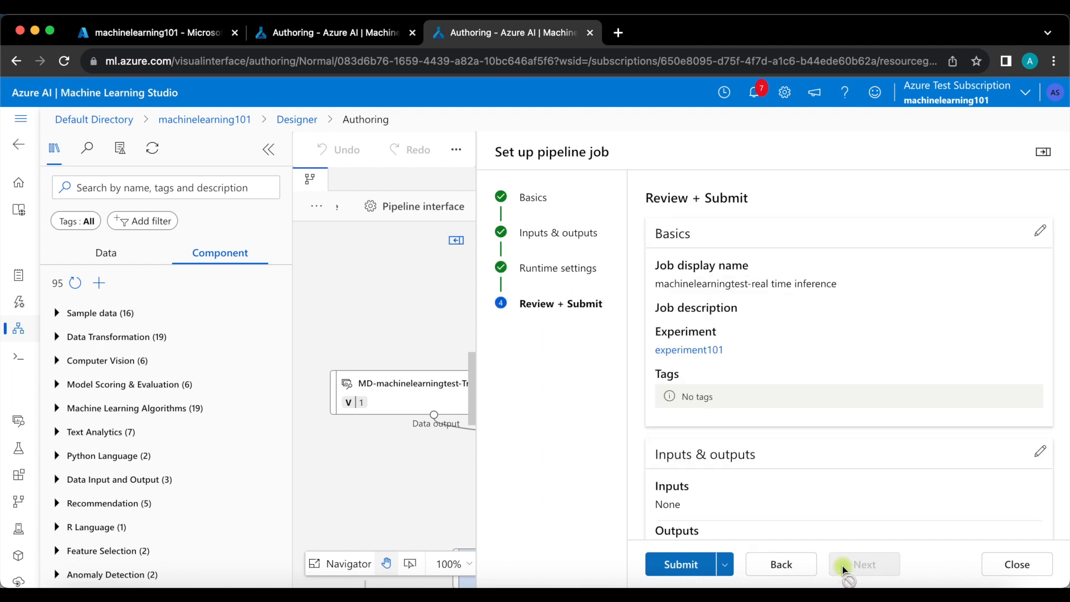
pyautogui.click(683, 564)
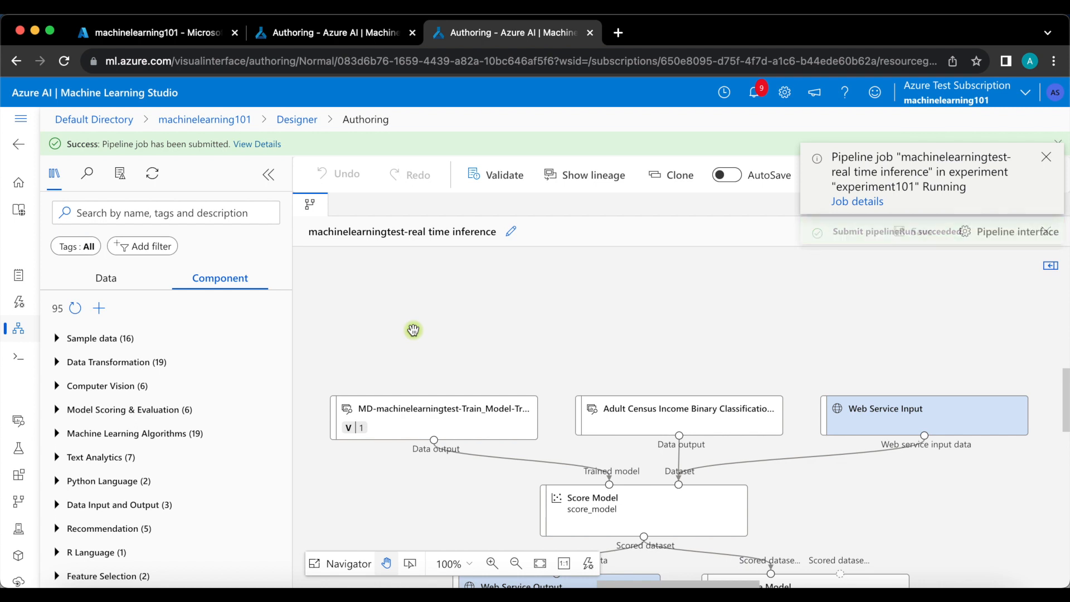
# Examine the inference pipeline's layout, then open the submitted job's details and check the progress of its components.
pyautogui.scroll(-4, 479, 327)
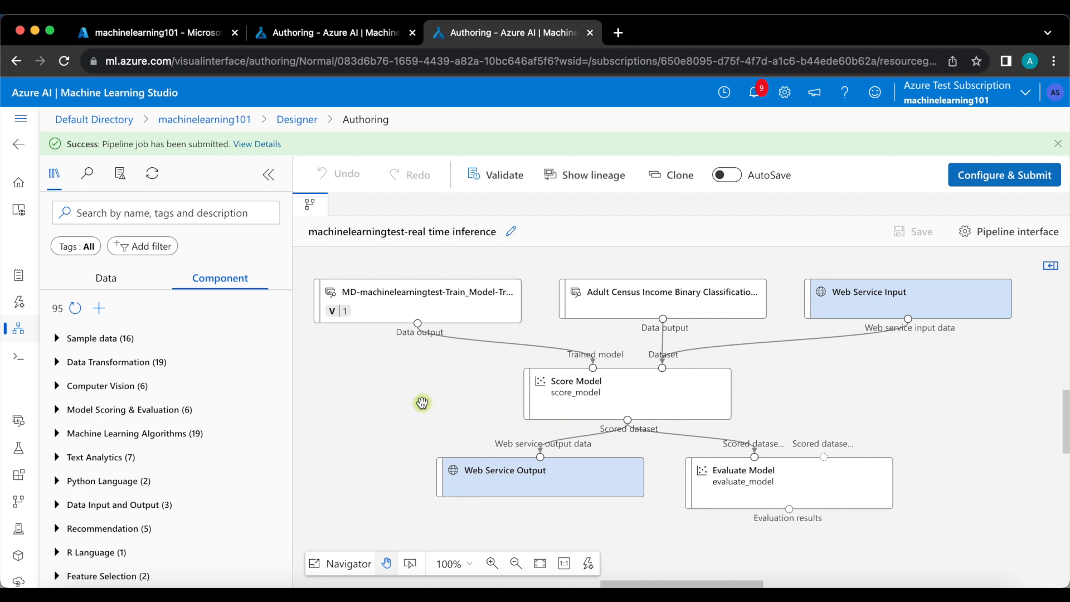
pyautogui.scroll(5, 421, 402)
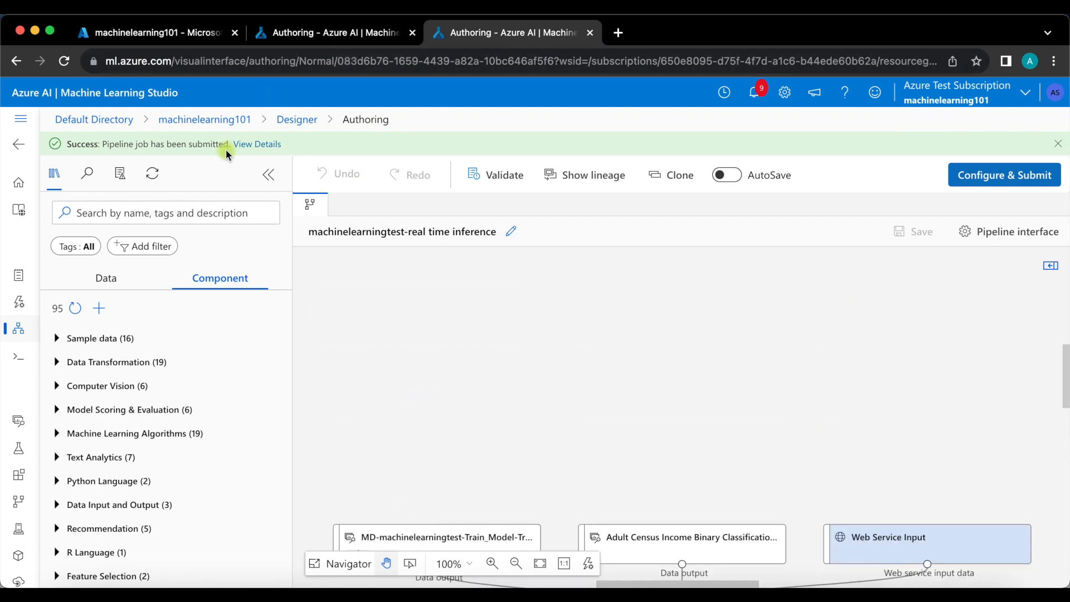
pyautogui.click(257, 144)
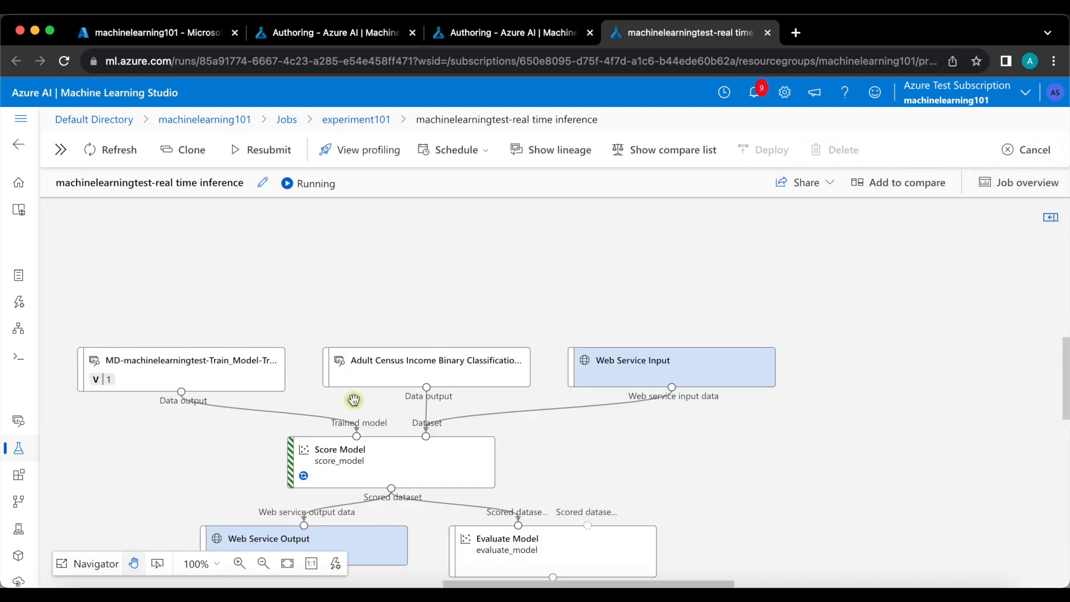
pyautogui.scroll(-2, 261, 415)
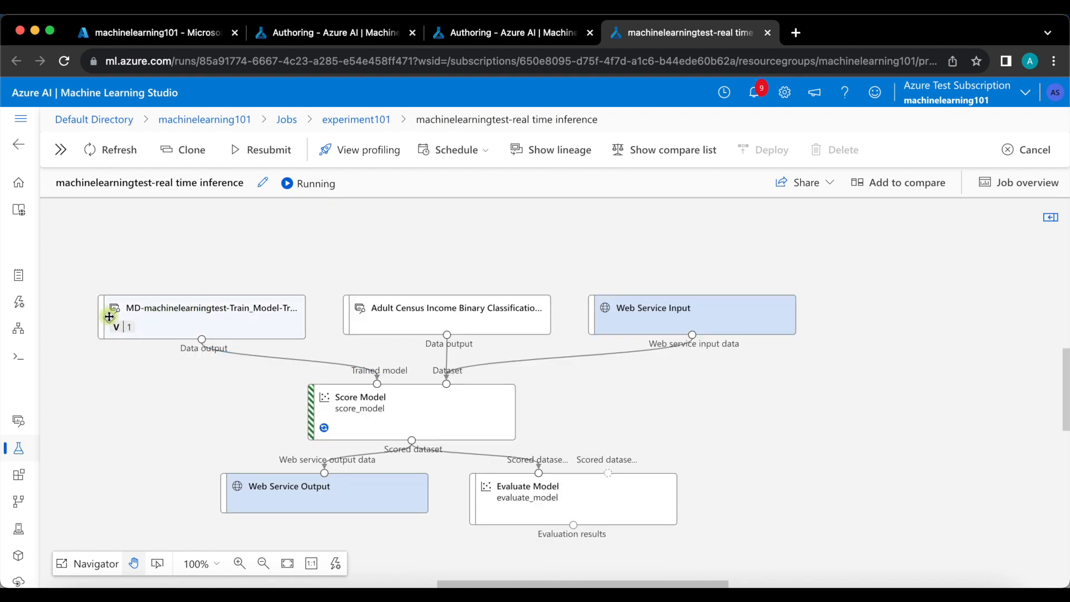
# Start creating a new AksCompute cluster from the workspace's Kubernetes clusters.
pyautogui.click(20, 119)
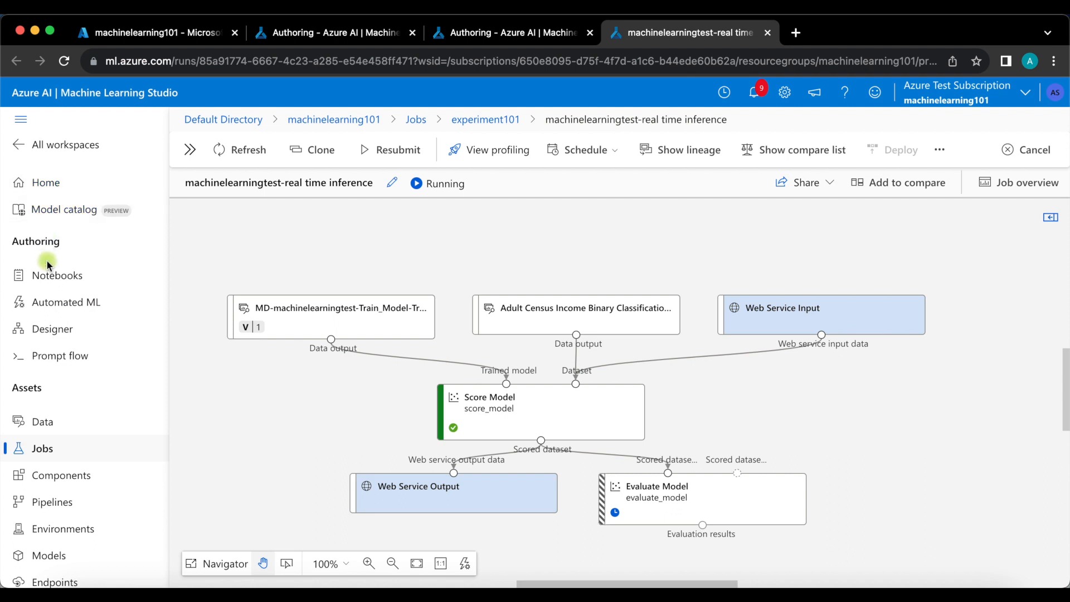
pyautogui.scroll(-3, 67, 479)
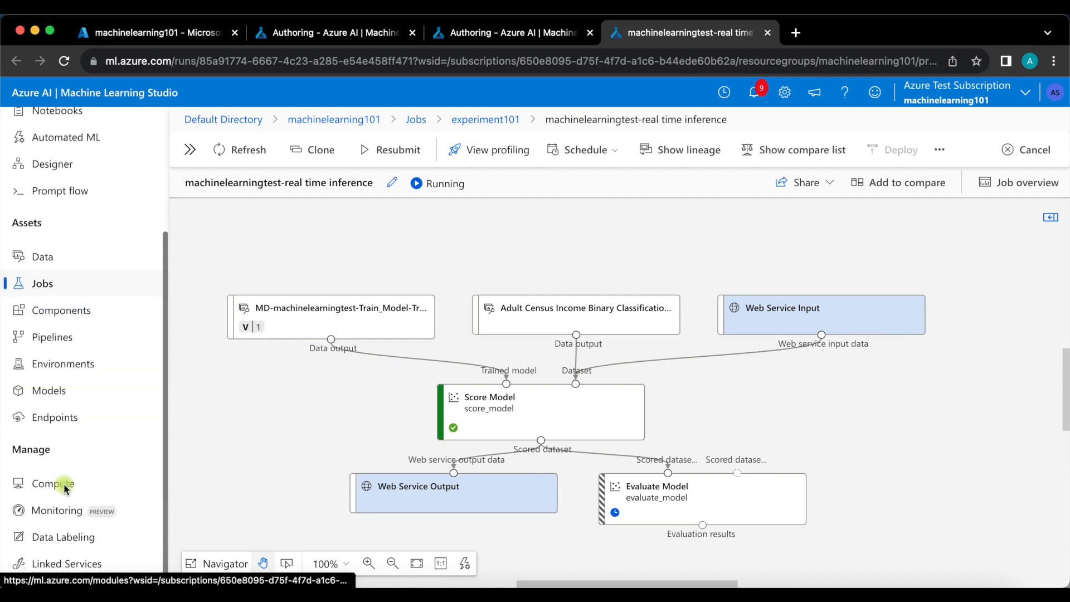
pyautogui.click(54, 489)
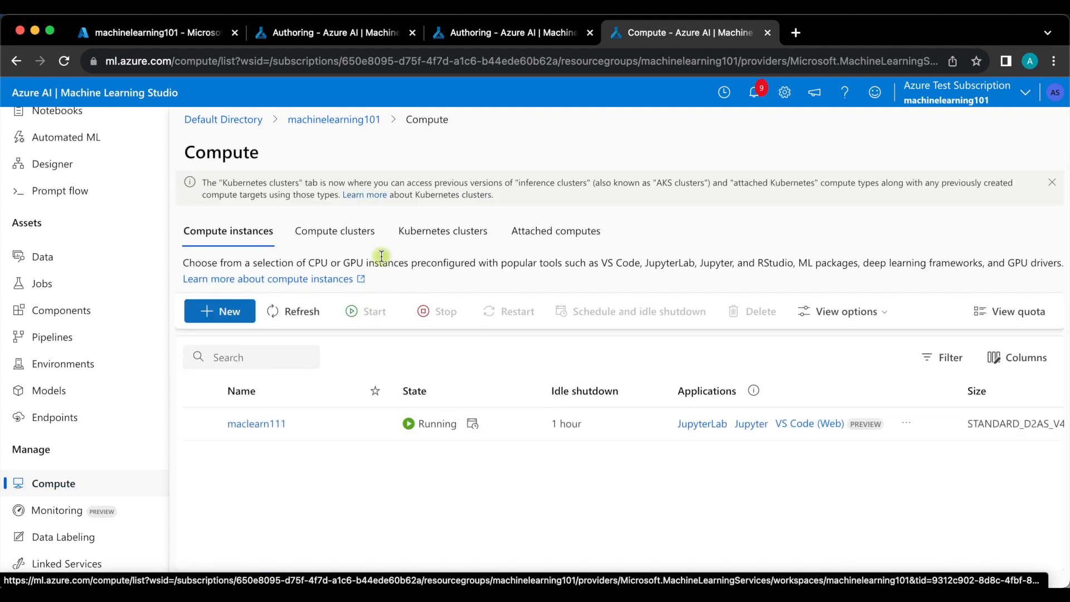
pyautogui.click(427, 241)
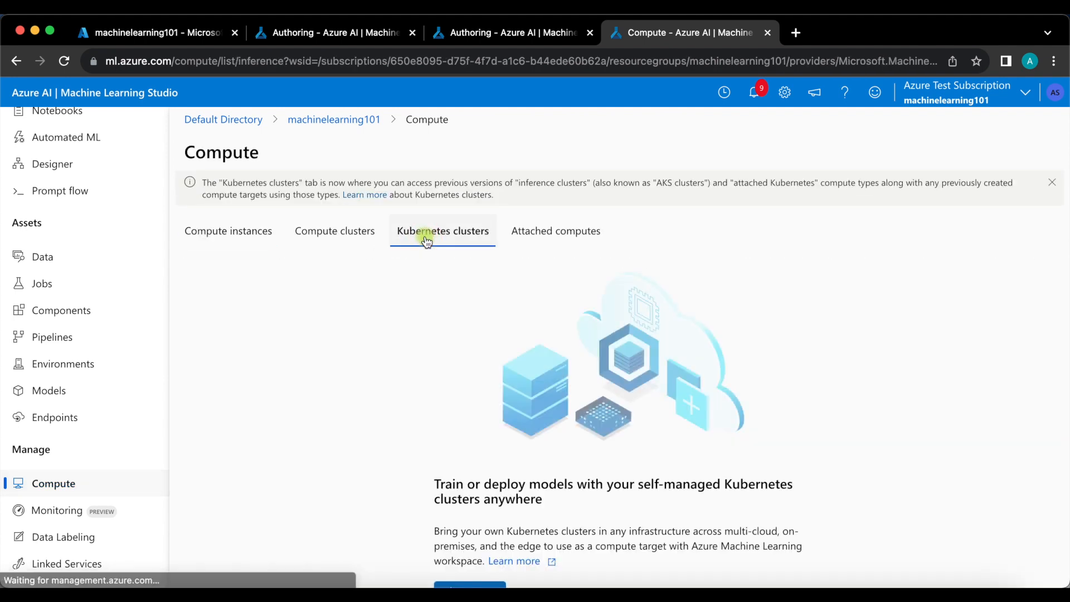
pyautogui.scroll(-1, 454, 323)
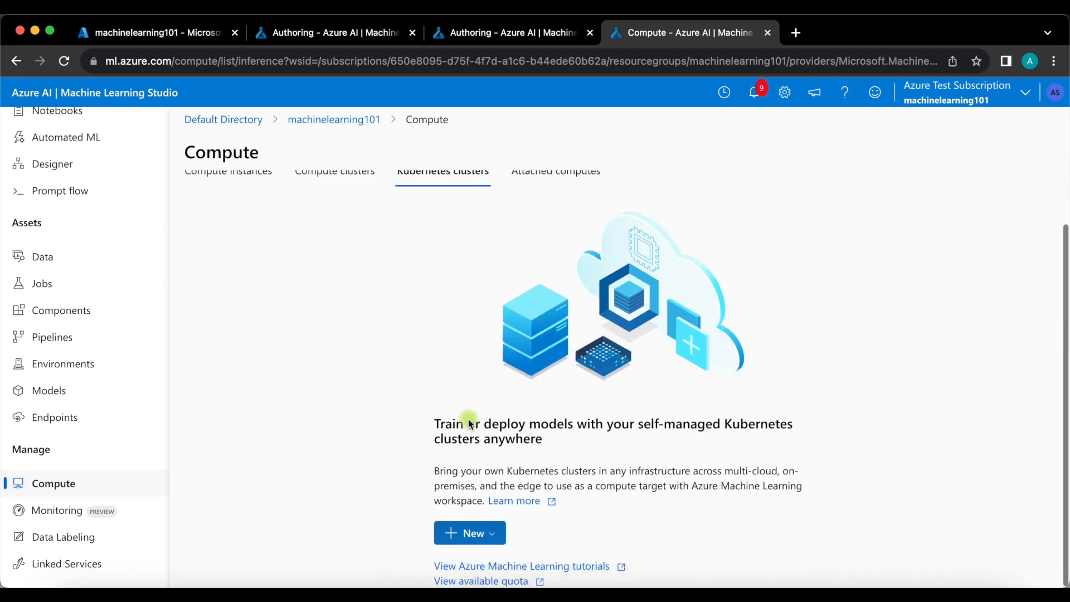
pyautogui.click(483, 534)
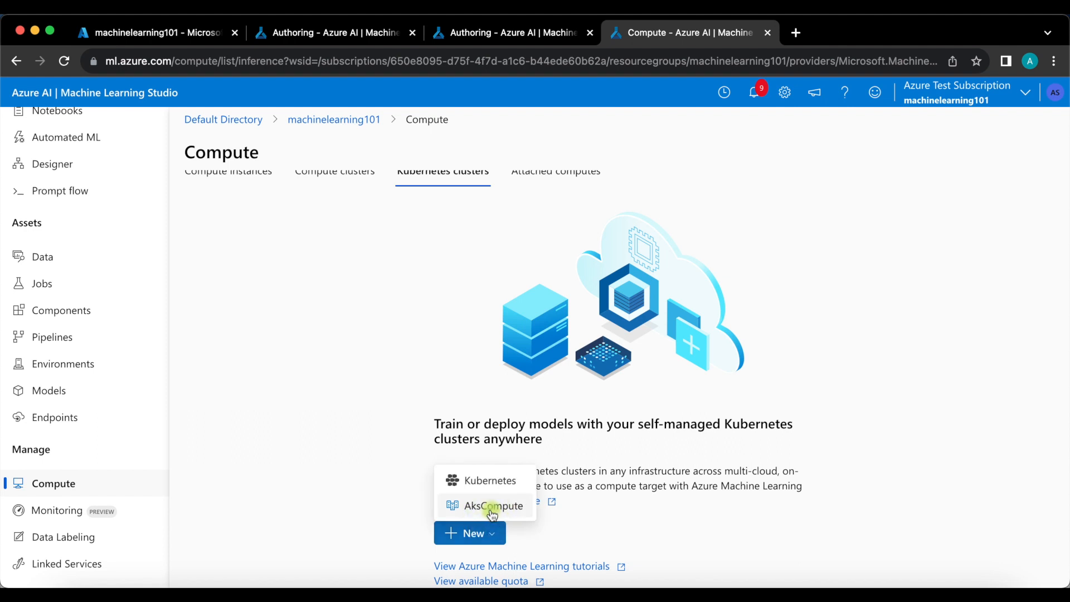
pyautogui.click(493, 507)
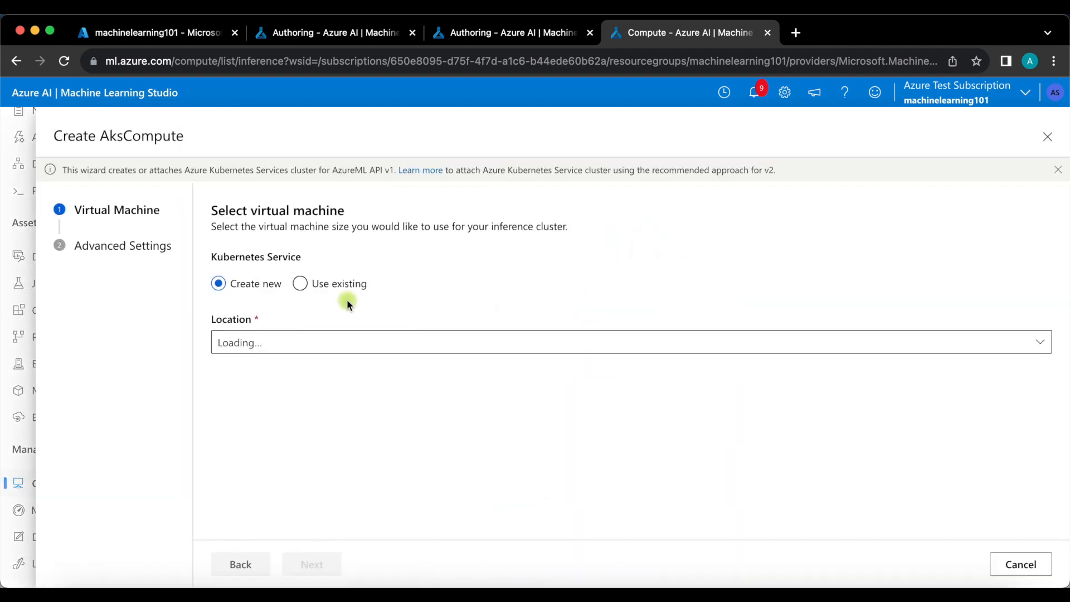
pyautogui.click(280, 345)
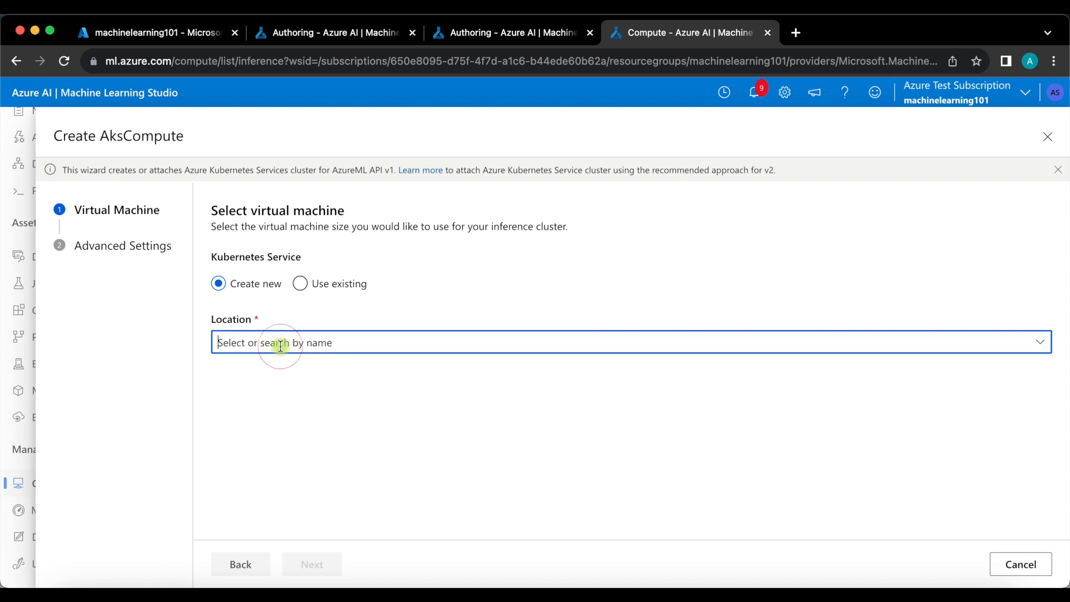
pyautogui.write('aksmachinelearning')
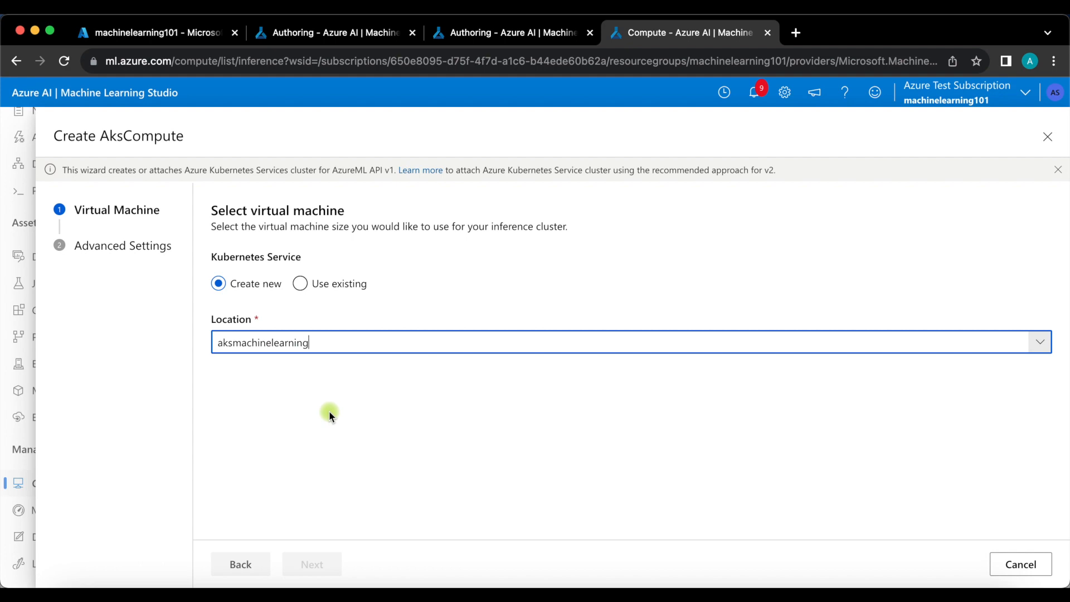
pyautogui.doubleClick(479, 345)
pyautogui.click(479, 346)
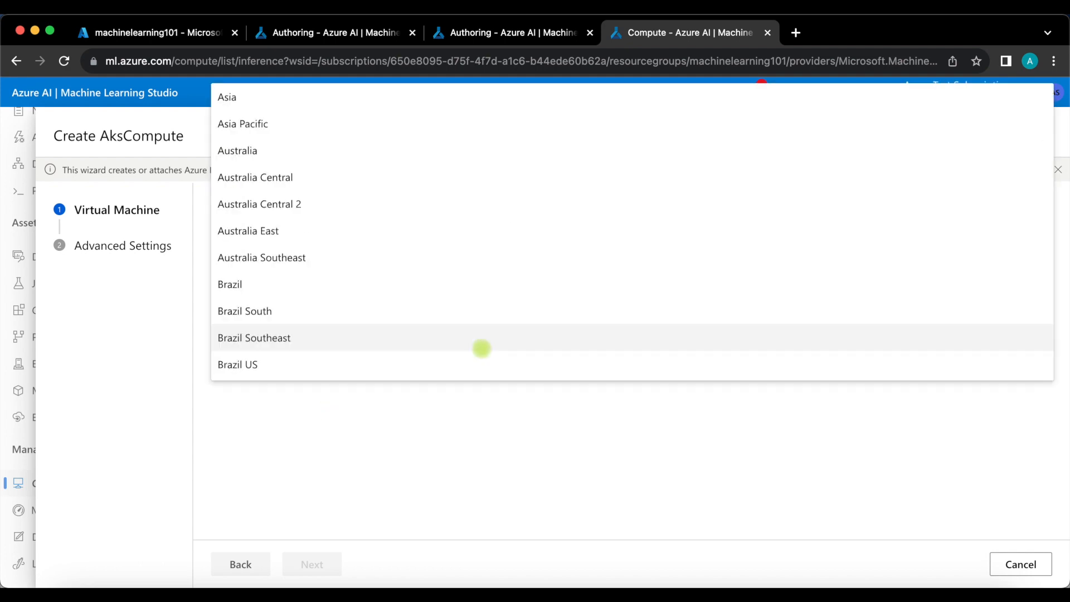
pyautogui.click(401, 487)
# Check the workspace's location in the Azure portal, then set the AksCompute location to Central US and keep the Standard_A2_v2 size.
pyautogui.click(163, 36)
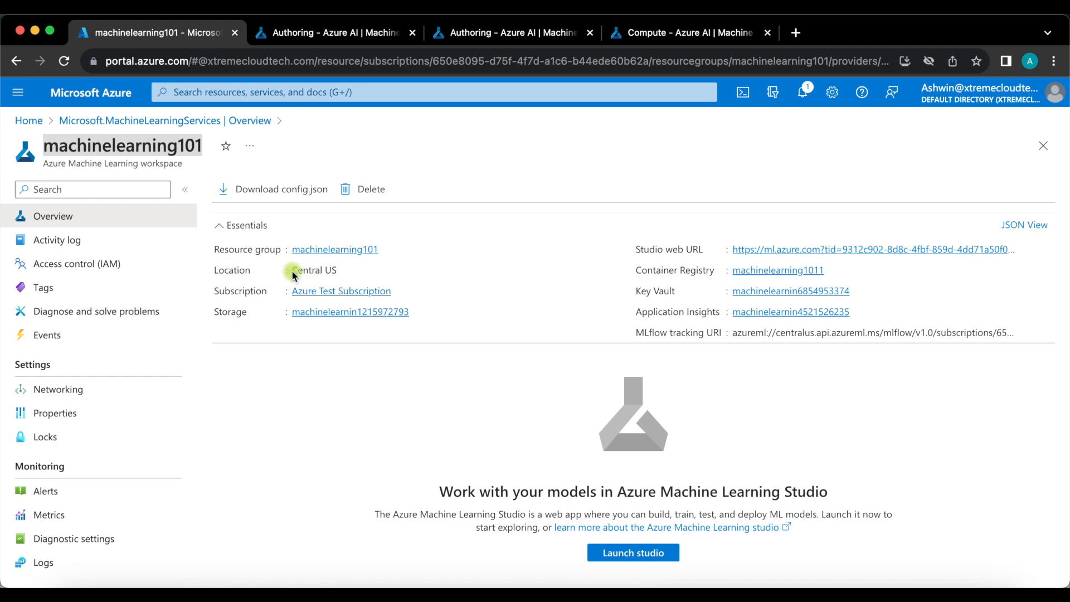
pyautogui.click(623, 46)
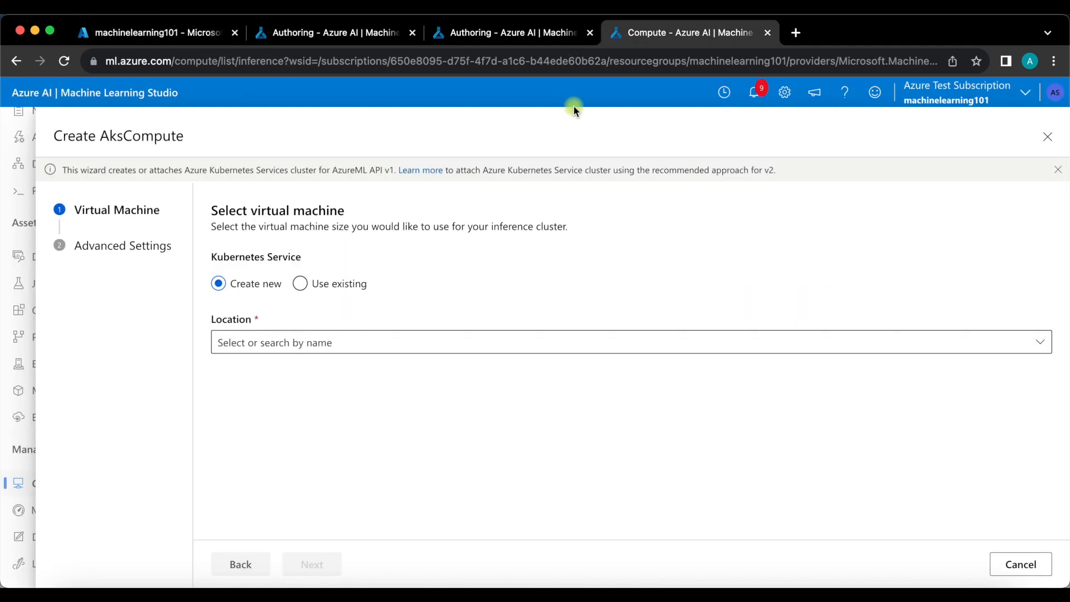
pyautogui.click(306, 342)
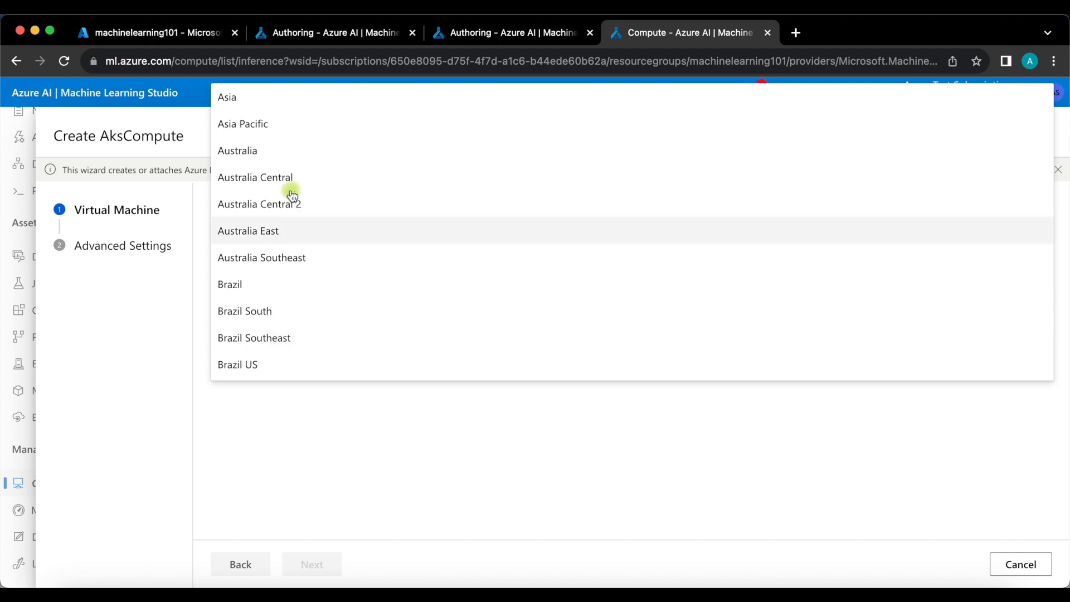
pyautogui.scroll(-5, 292, 275)
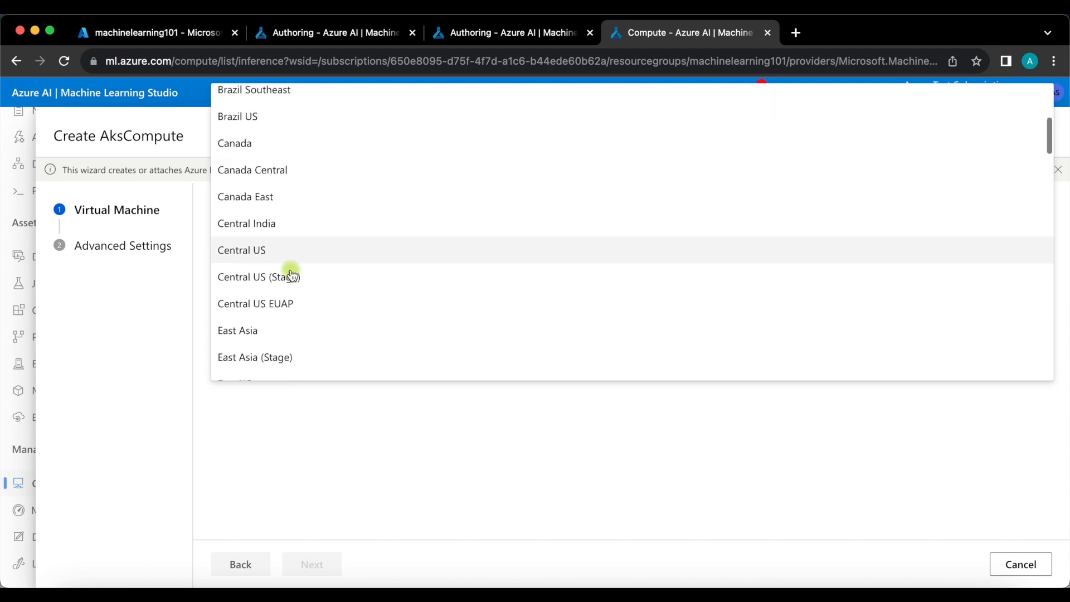
pyautogui.click(268, 249)
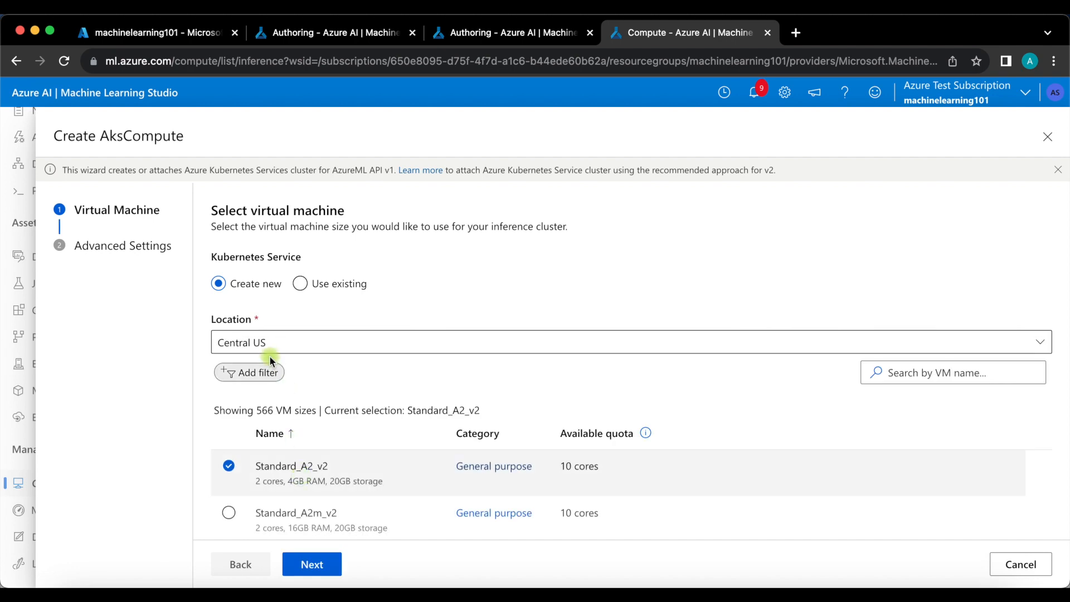
pyautogui.scroll(-3, 291, 407)
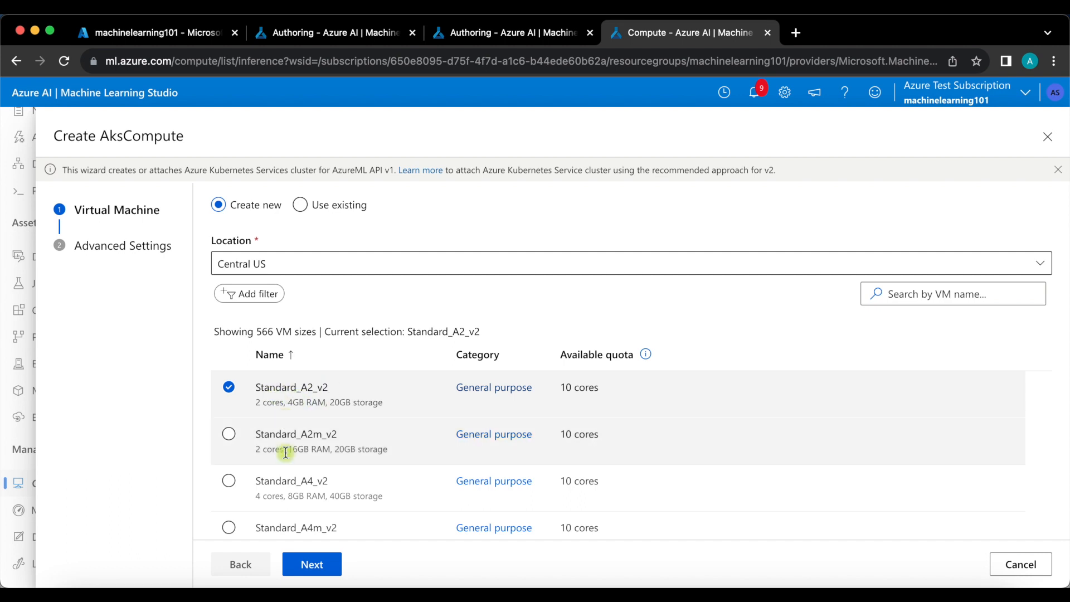
pyautogui.click(296, 561)
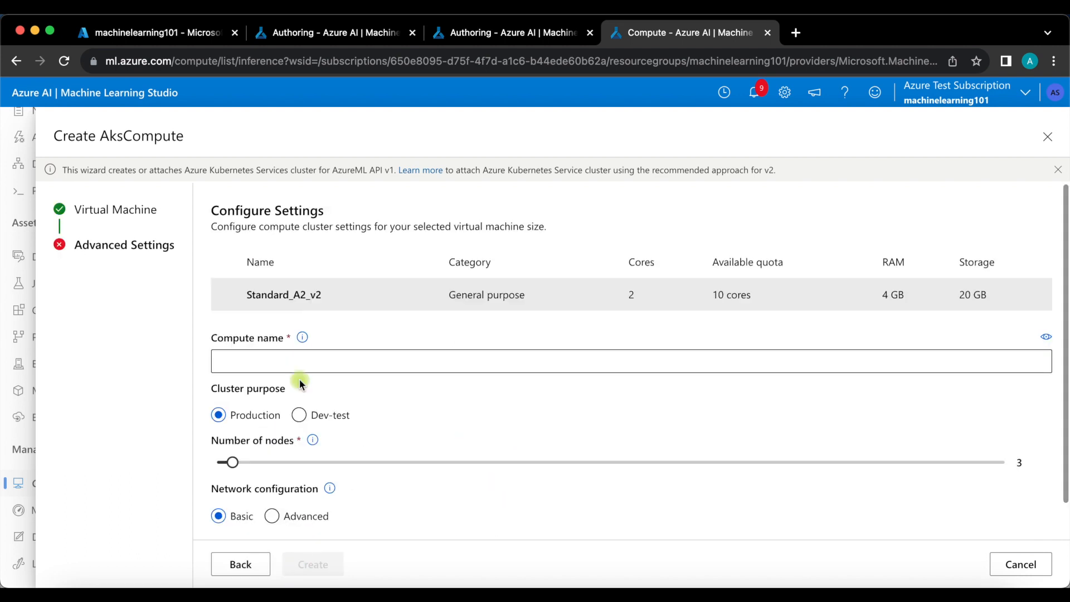
# Create the cluster as aksmachinelearn with Dev-test purpose, 1 node and basic network configuration.
pyautogui.click(273, 360)
pyautogui.write('aksmachine')
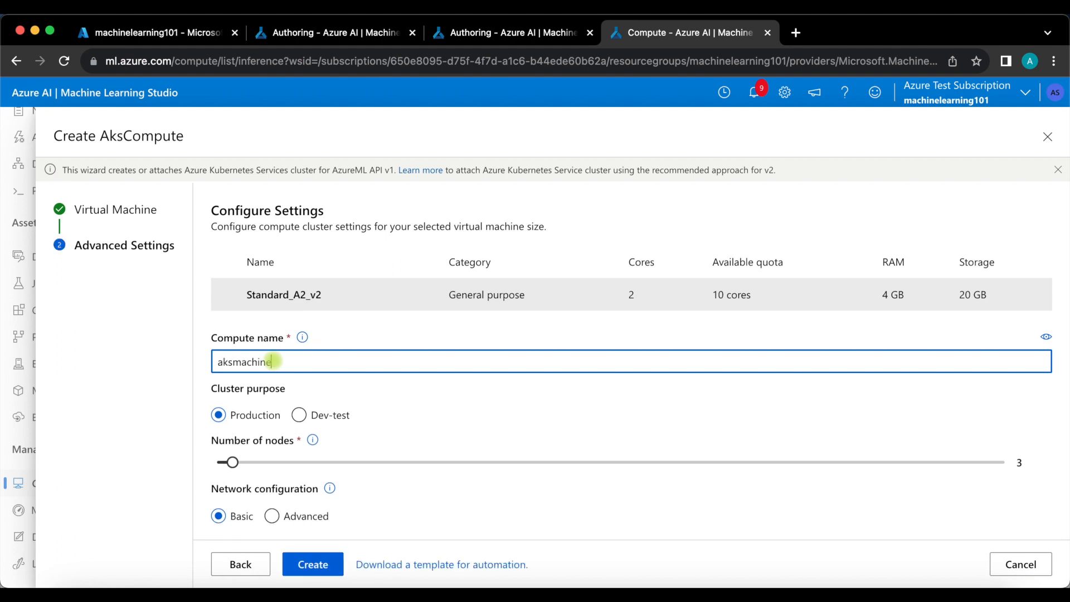
pyautogui.write('learn')
pyautogui.scroll(-1, 409, 392)
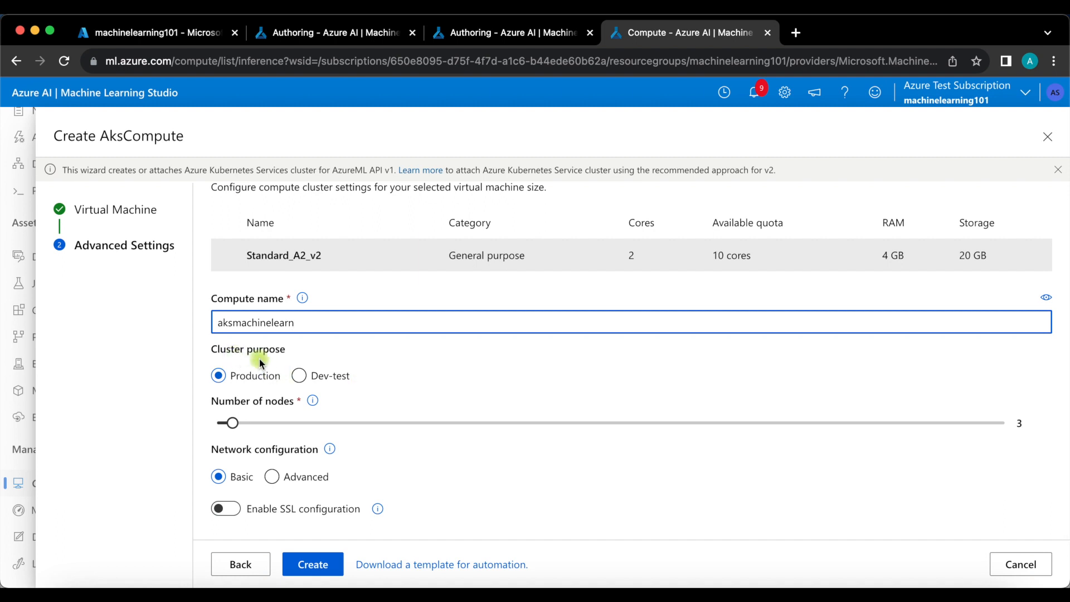
pyautogui.click(300, 377)
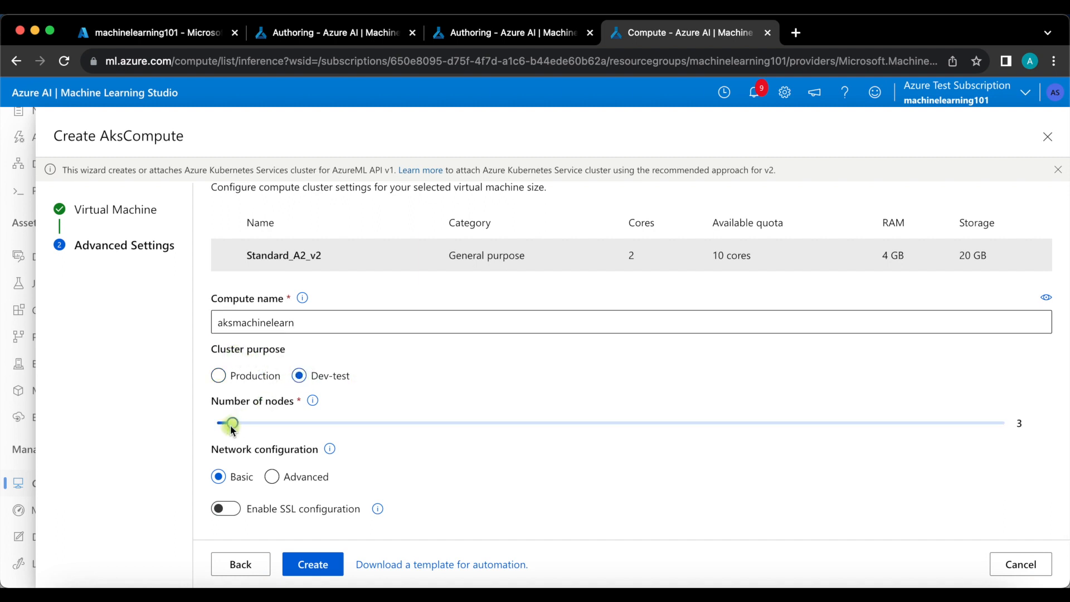
pyautogui.moveTo(233, 423); pyautogui.dragTo(216, 423)
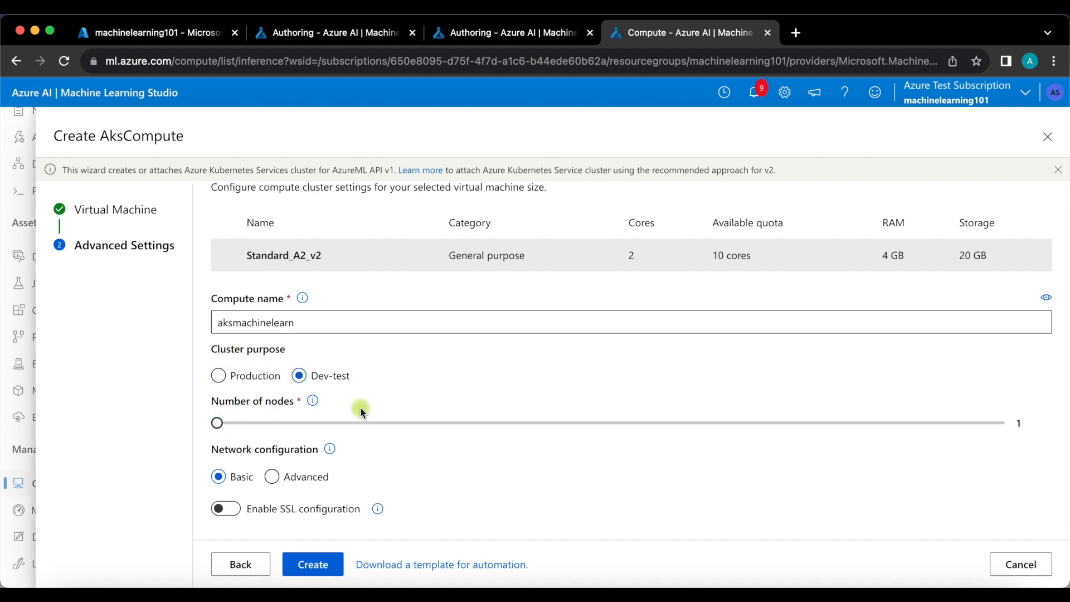
pyautogui.click(322, 566)
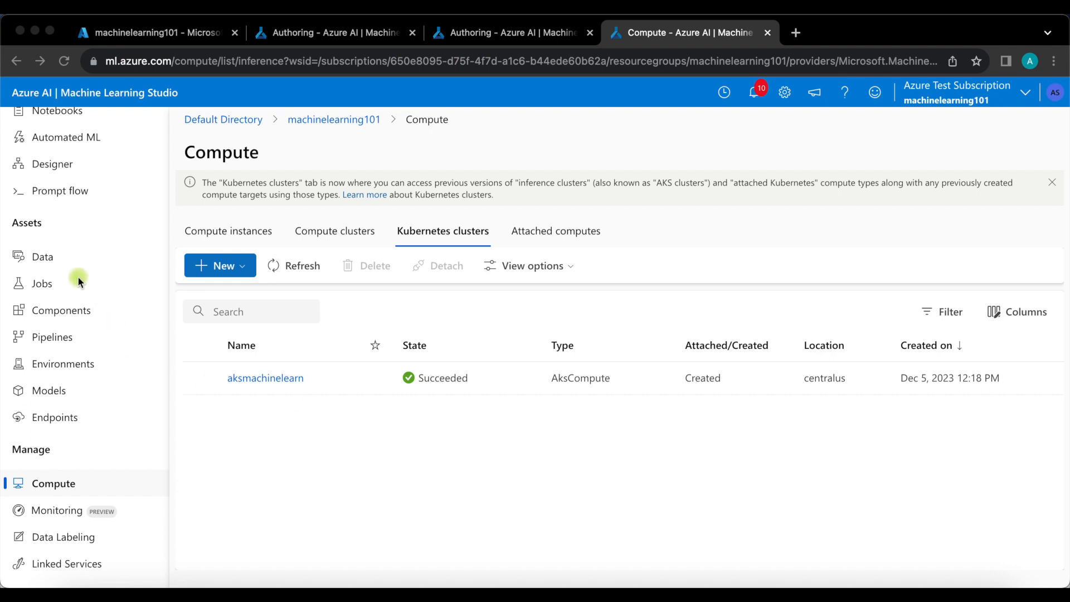
# Open the machinelearningtest-real time inference job in experiment101.
pyautogui.scroll(2, 57, 228)
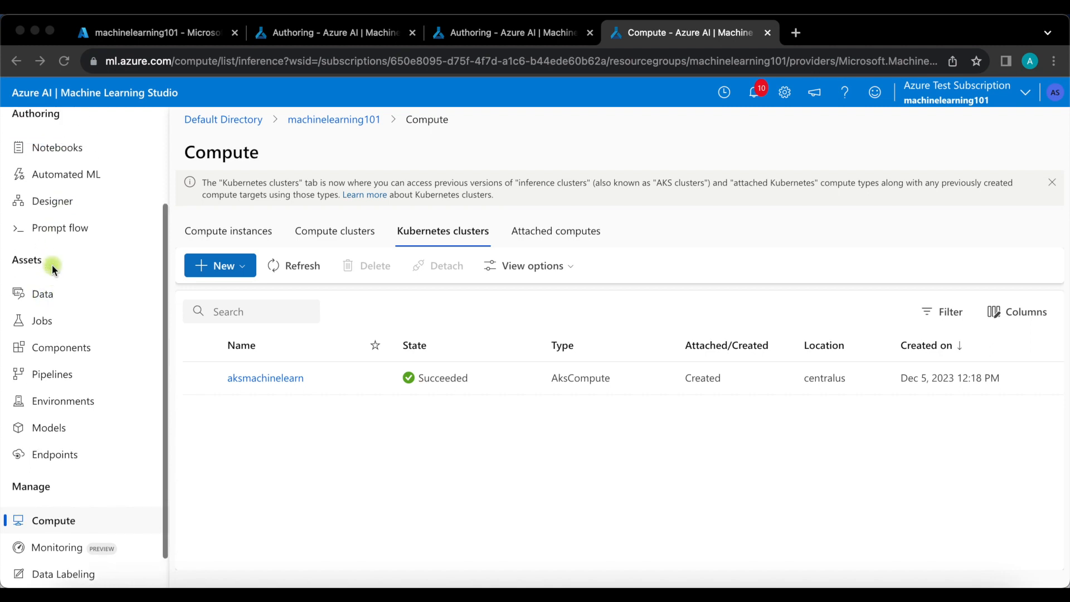
pyautogui.click(44, 321)
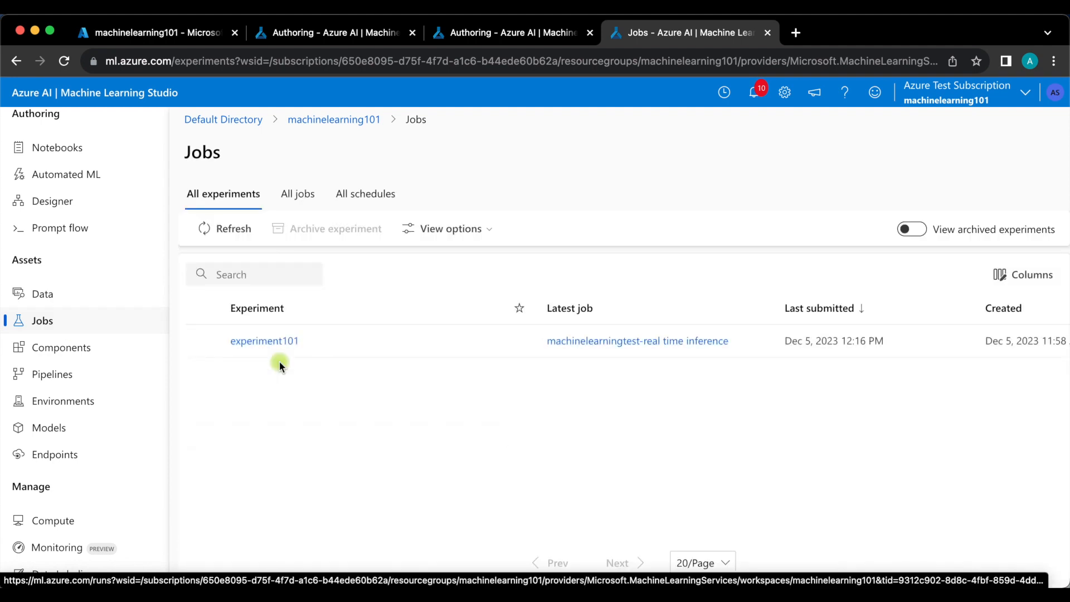
pyautogui.click(267, 342)
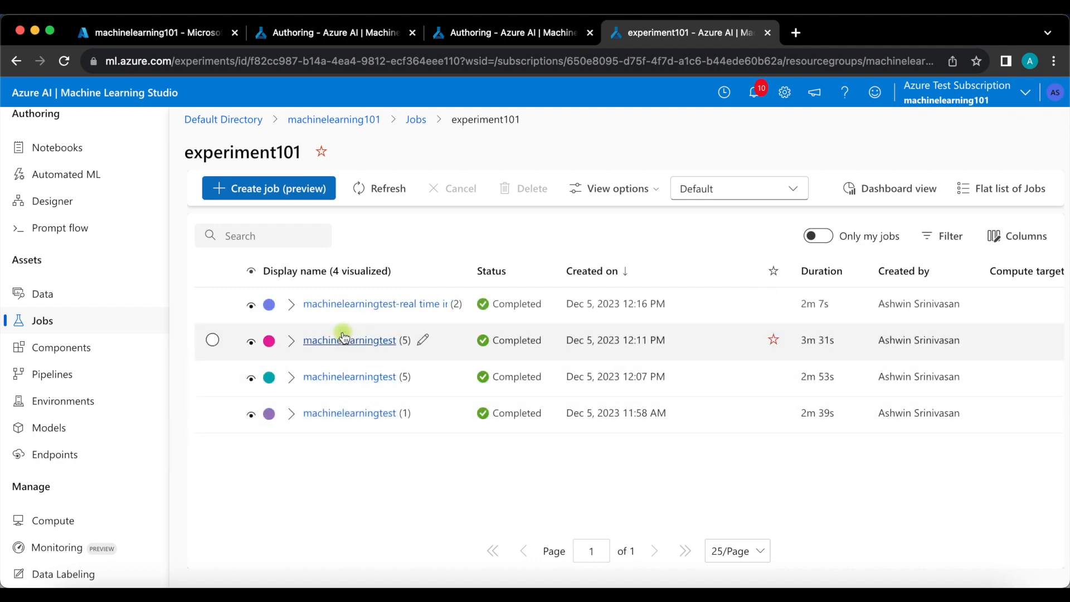
pyautogui.click(337, 306)
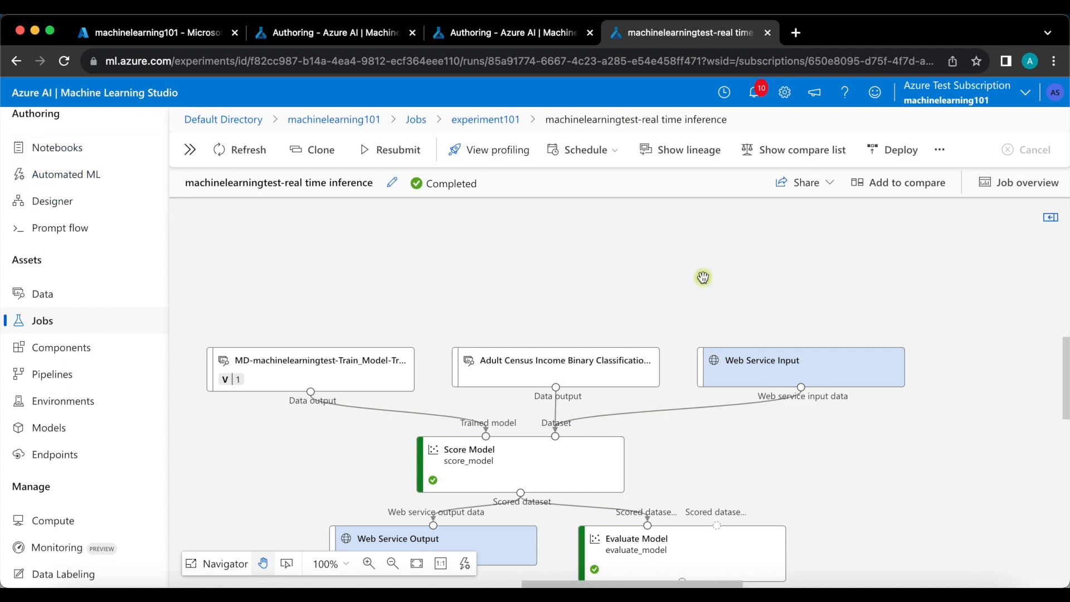
# Set up a new real-time endpoint named machinelearn101realtime for the inference job, using the AksCompute cluster aksmachinelearn.
pyautogui.click(897, 152)
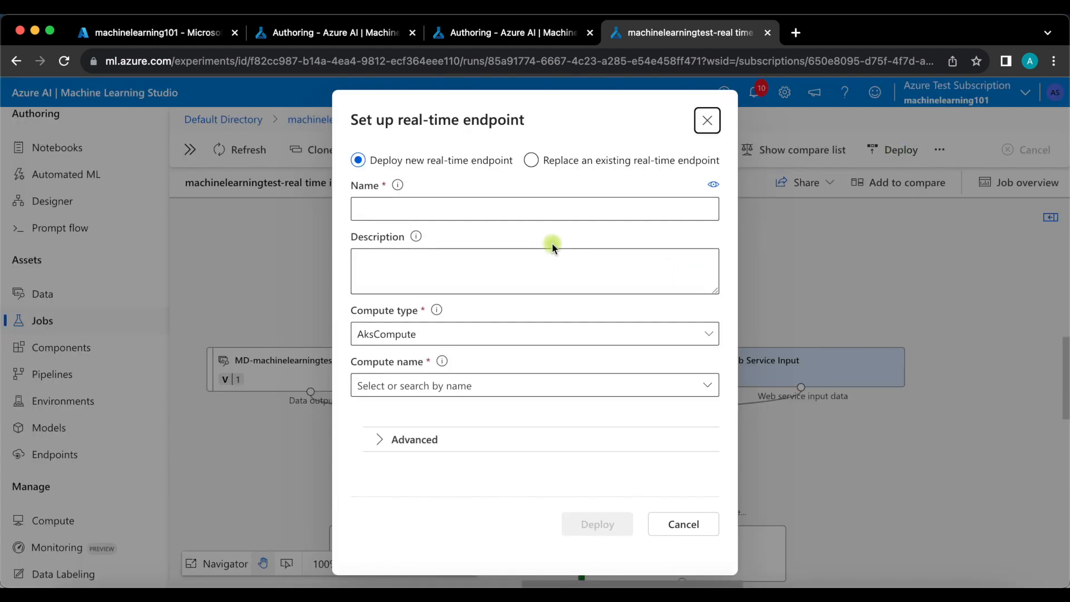
pyautogui.click(485, 213)
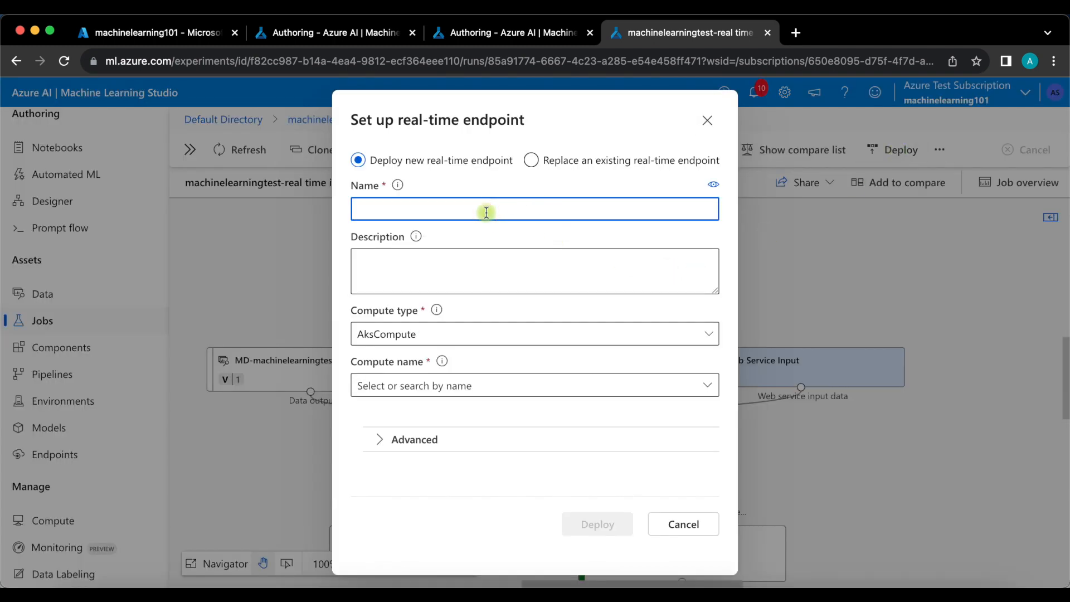
pyautogui.write('machine')
pyautogui.write('learn')
pyautogui.write('1010')
pyautogui.write('realtime')
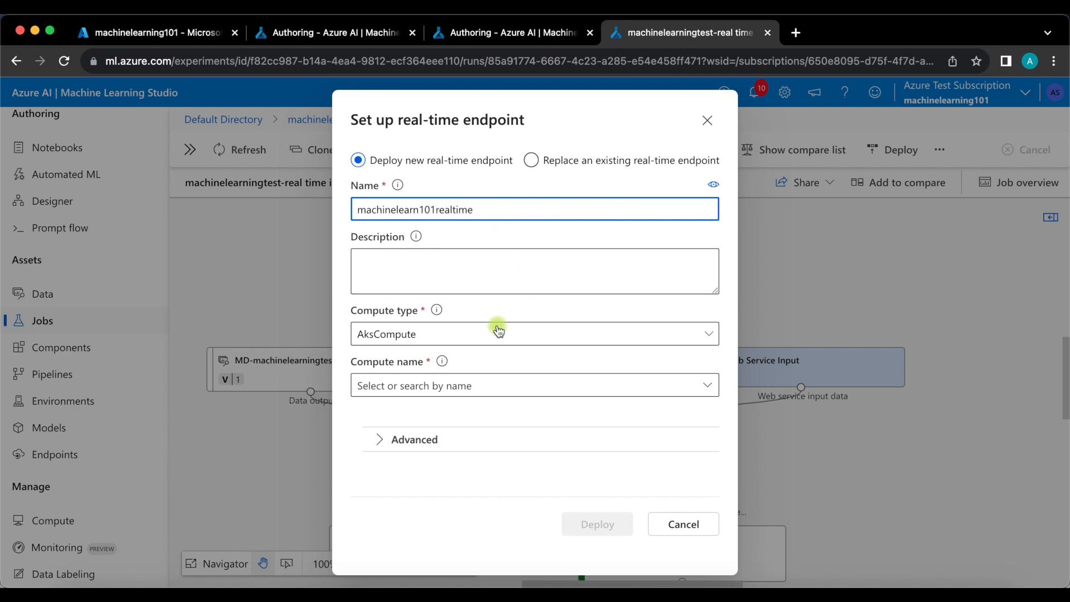
pyautogui.click(429, 386)
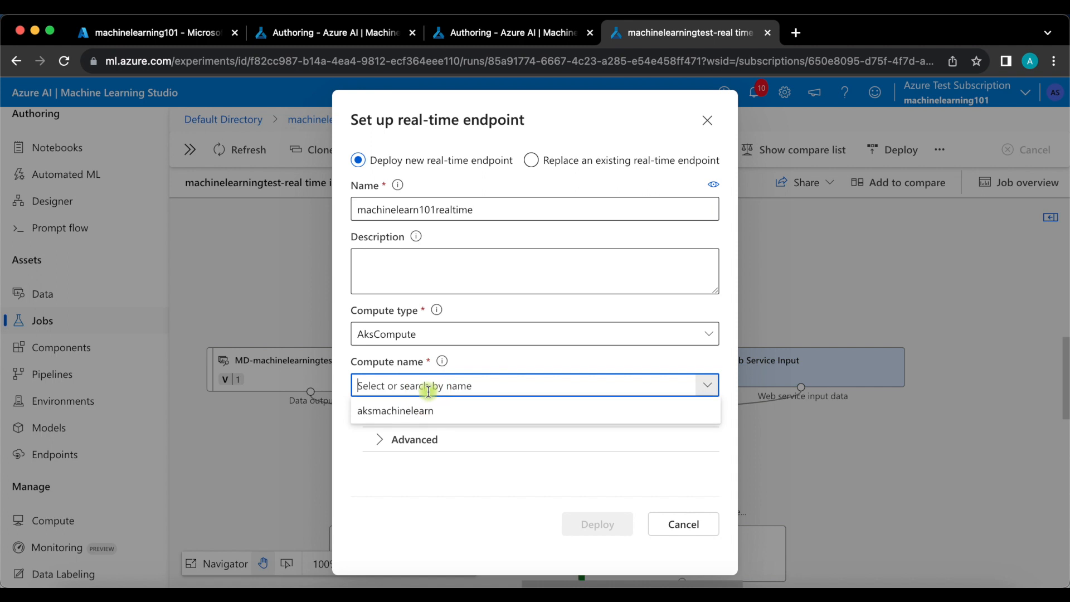
pyautogui.click(422, 411)
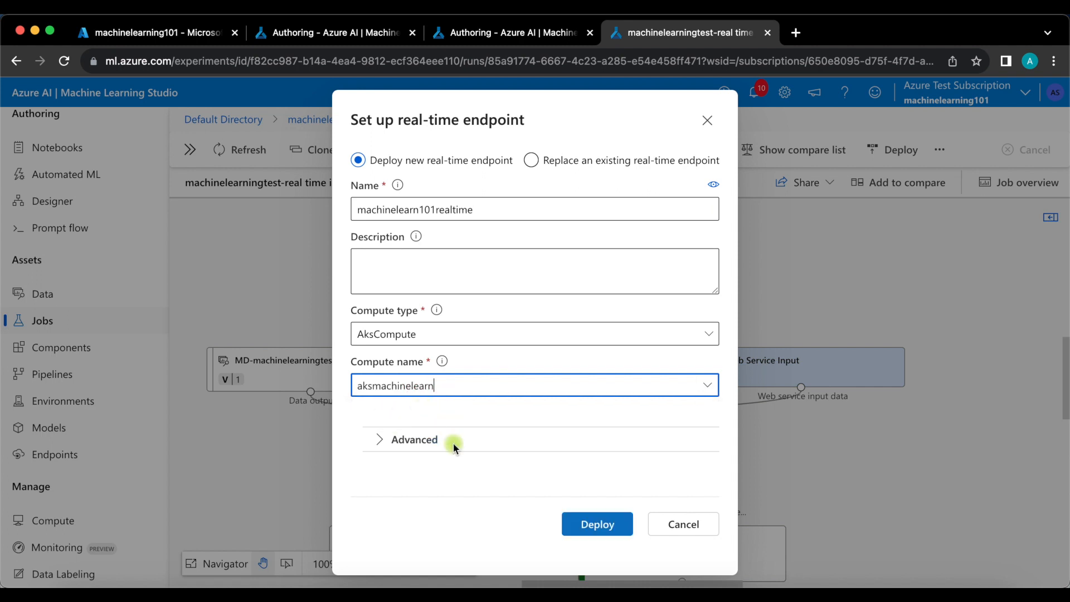
# Review the endpoint's advanced settings, deploy it with the defaults, and open the workspace's real-time endpoints list.
pyautogui.click(390, 443)
pyautogui.scroll(-5, 490, 439)
pyautogui.click(407, 443)
pyautogui.scroll(-1, 409, 454)
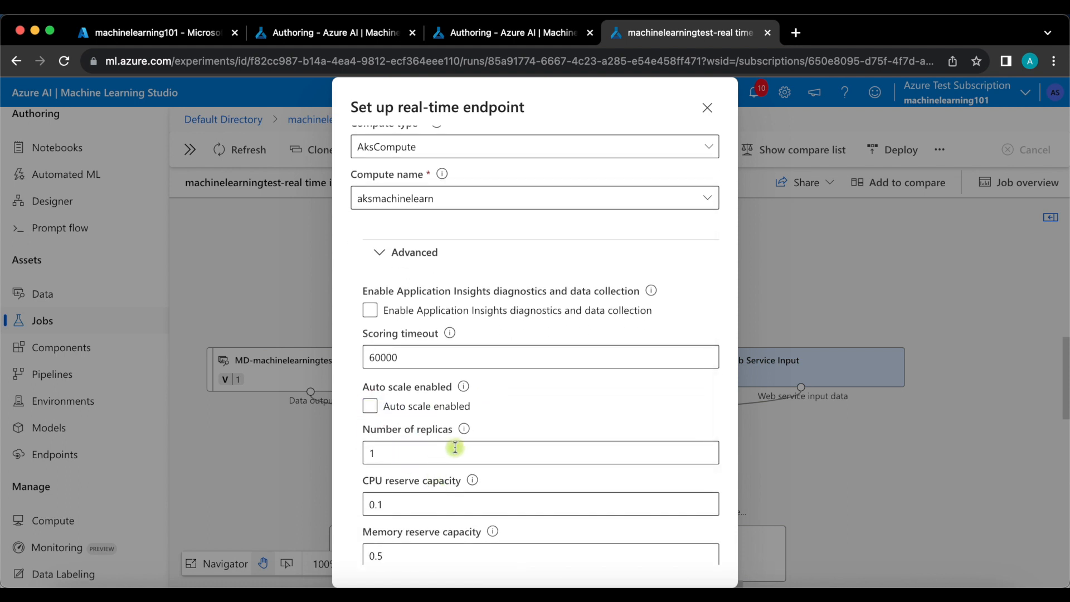
pyautogui.scroll(-2, 497, 418)
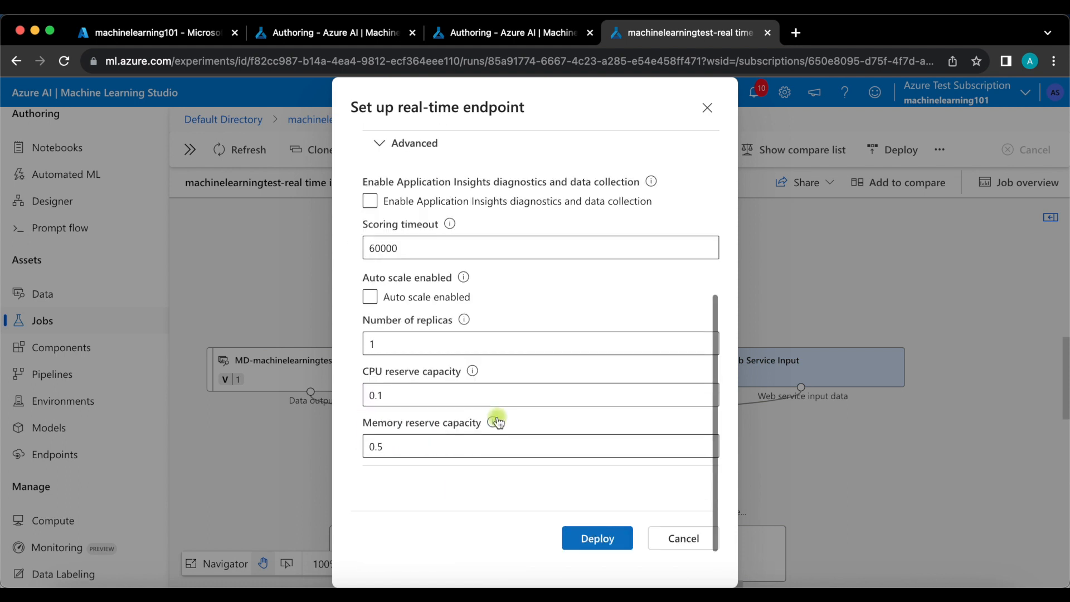
pyautogui.click(588, 544)
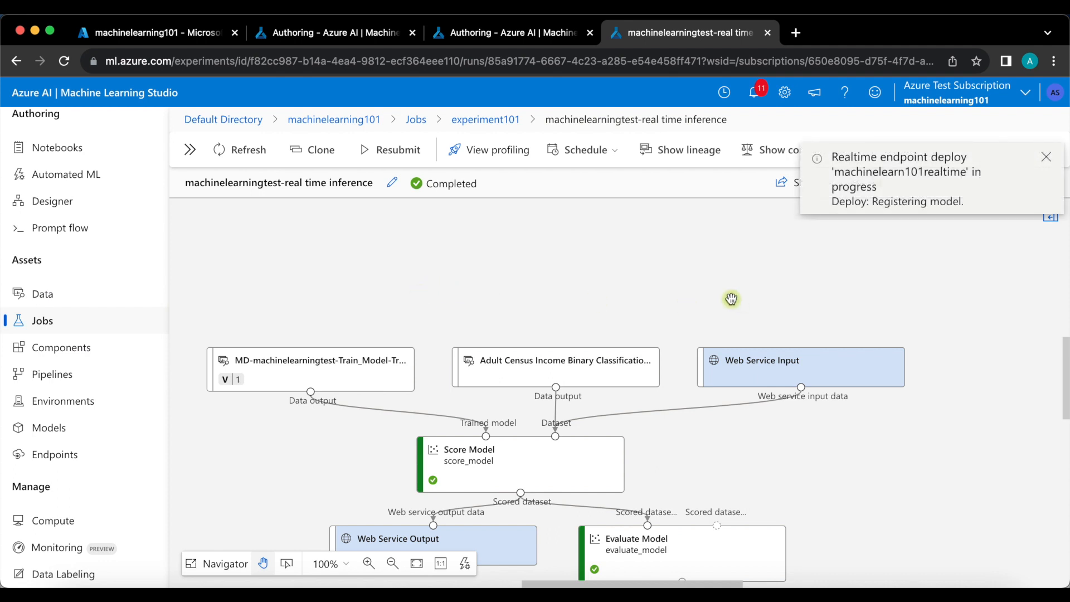
pyautogui.click(63, 456)
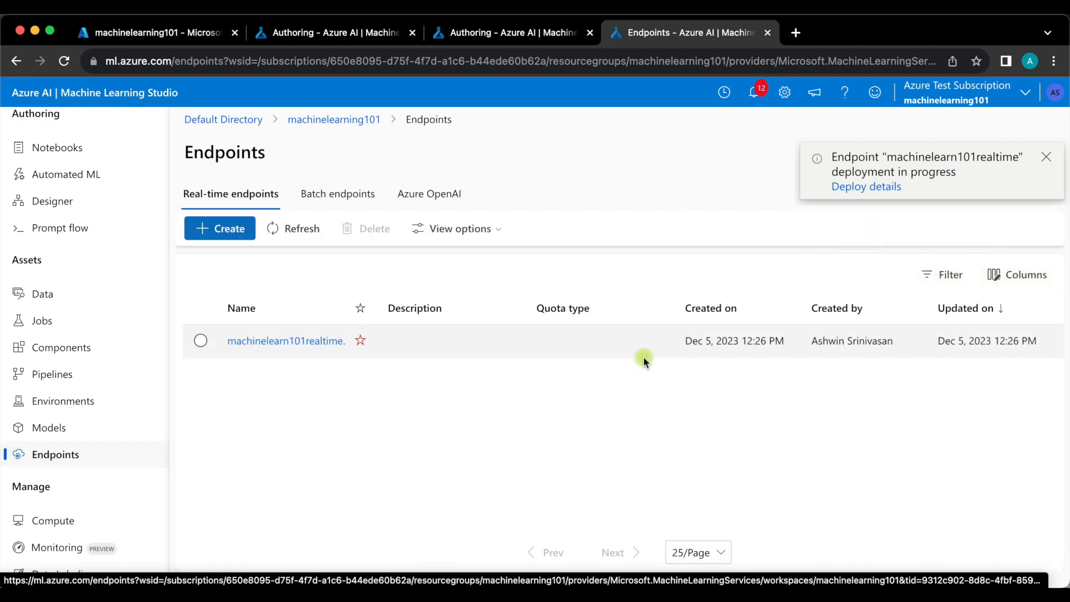
# Open the machinelearn101realtime endpoint's details, and switch to the Azure portal to view the repositories in the machinelearning1011 container registry.
pyautogui.click(262, 343)
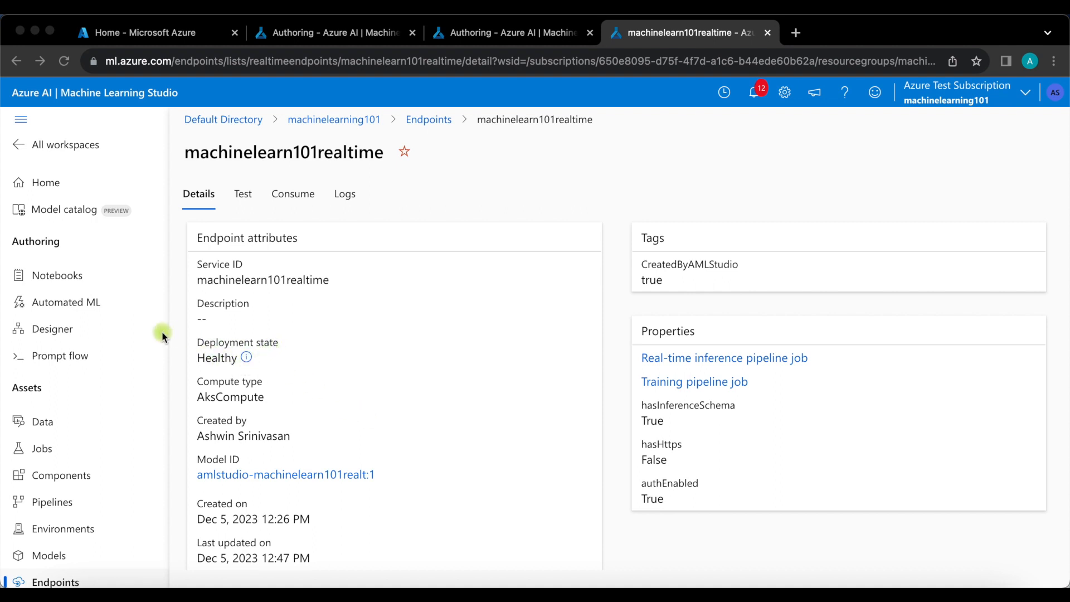
pyautogui.click(172, 33)
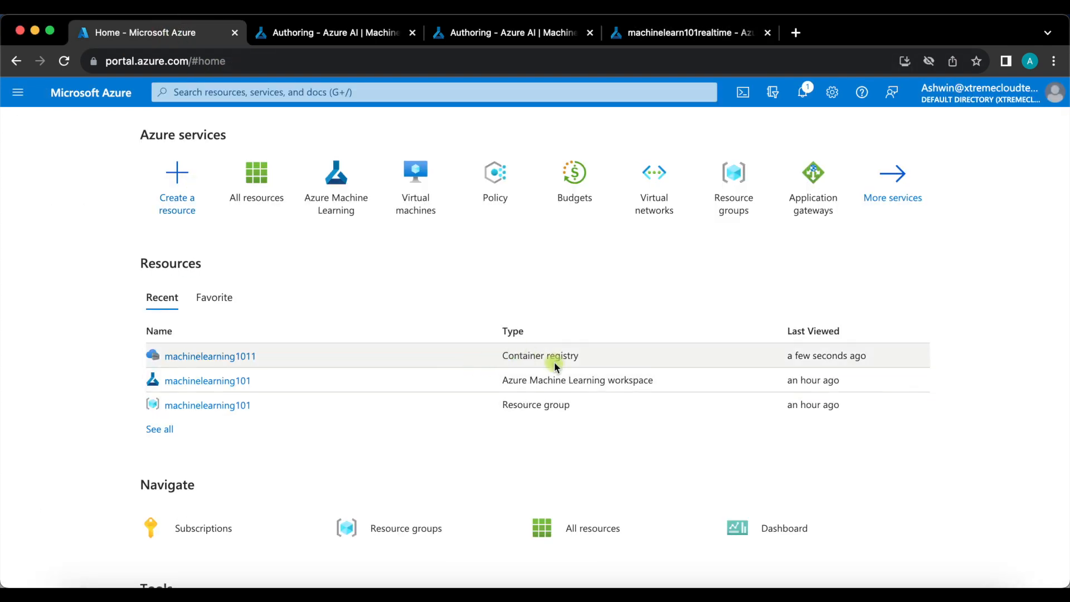
pyautogui.click(233, 360)
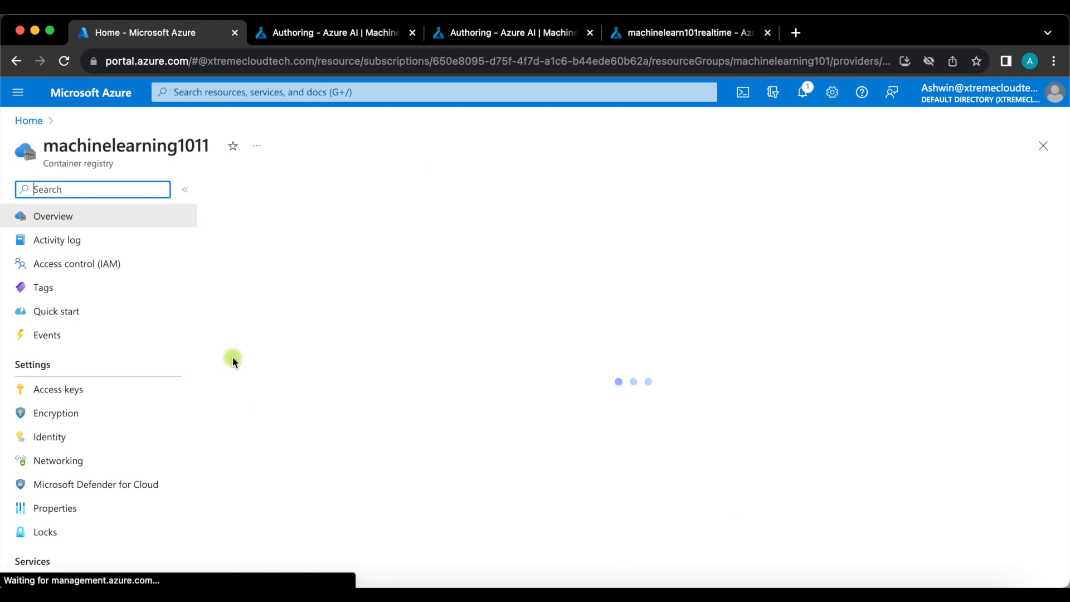
pyautogui.scroll(-3, 96, 444)
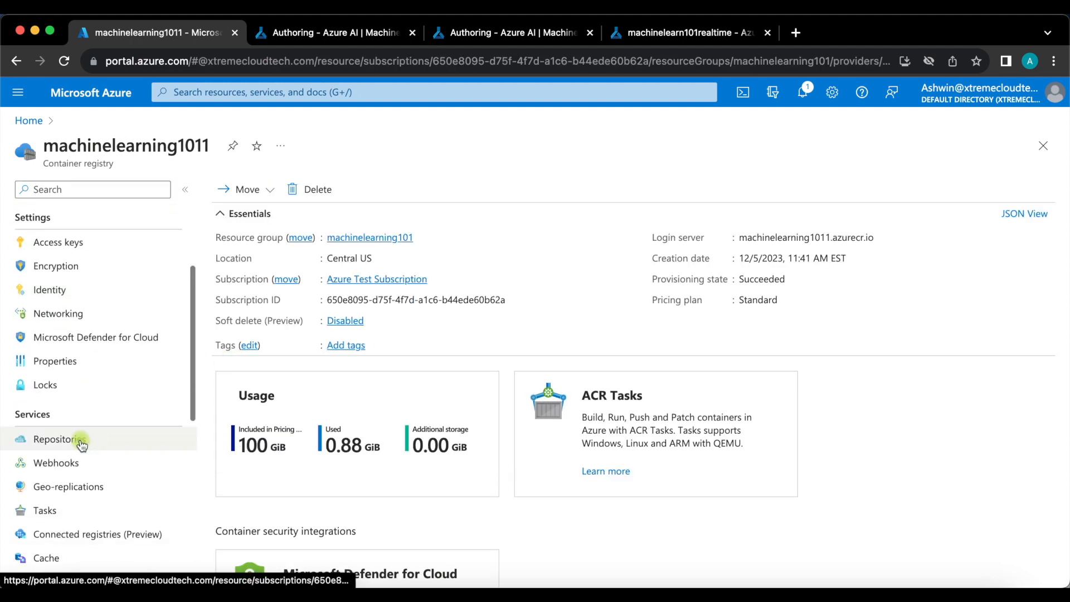
pyautogui.click(77, 444)
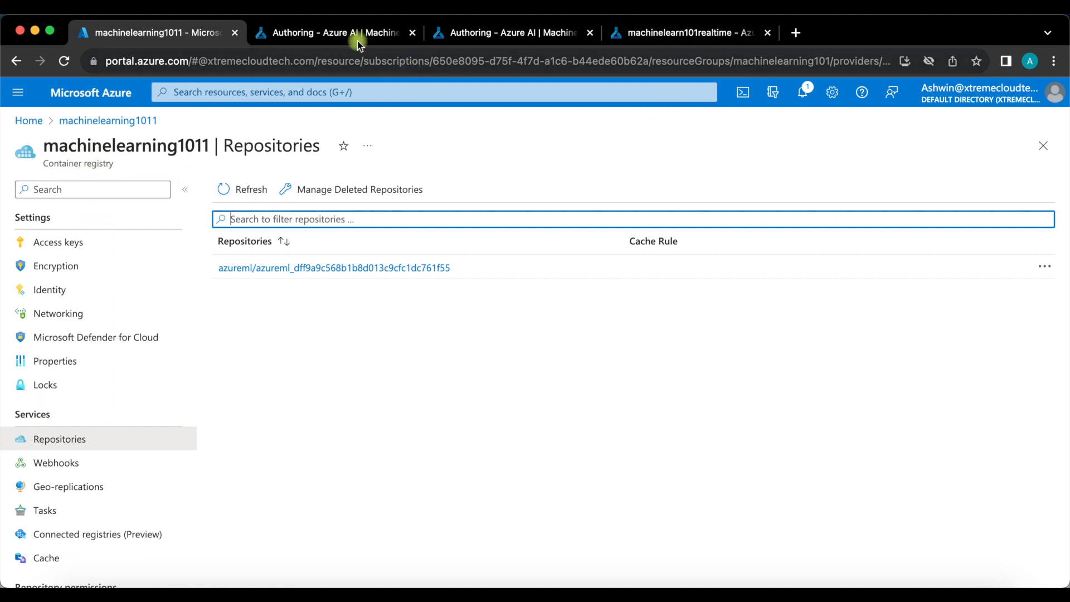
# Return to Azure Machine Learning Studio and reopen the machinelearn101realtime endpoint from the workspace's real-time endpoints list.
pyautogui.click(342, 34)
pyautogui.click(628, 32)
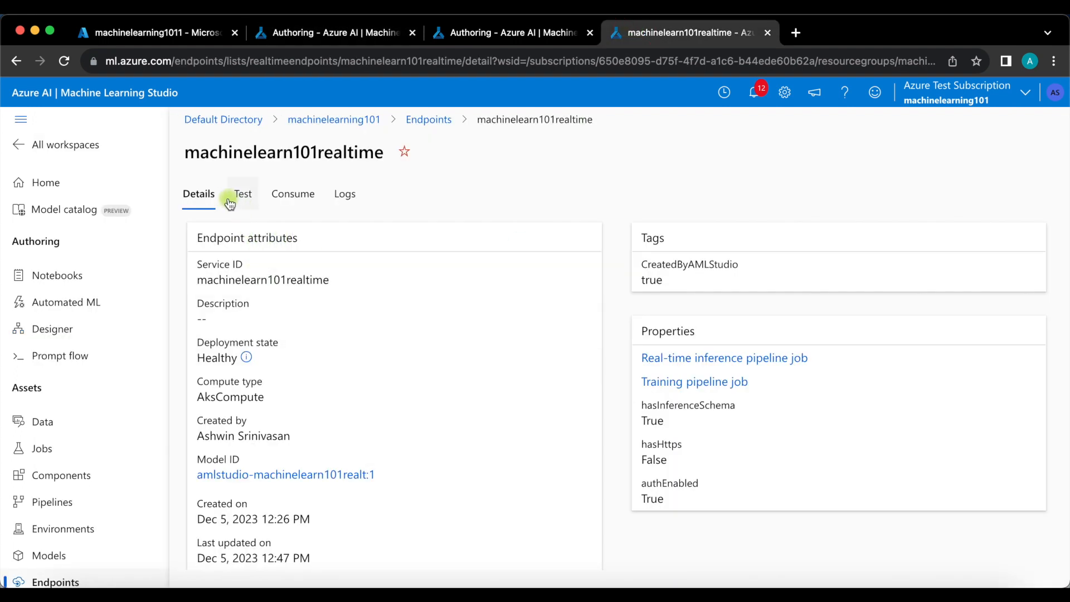
pyautogui.scroll(-2, 75, 449)
pyautogui.scroll(-1, 78, 452)
pyautogui.click(49, 400)
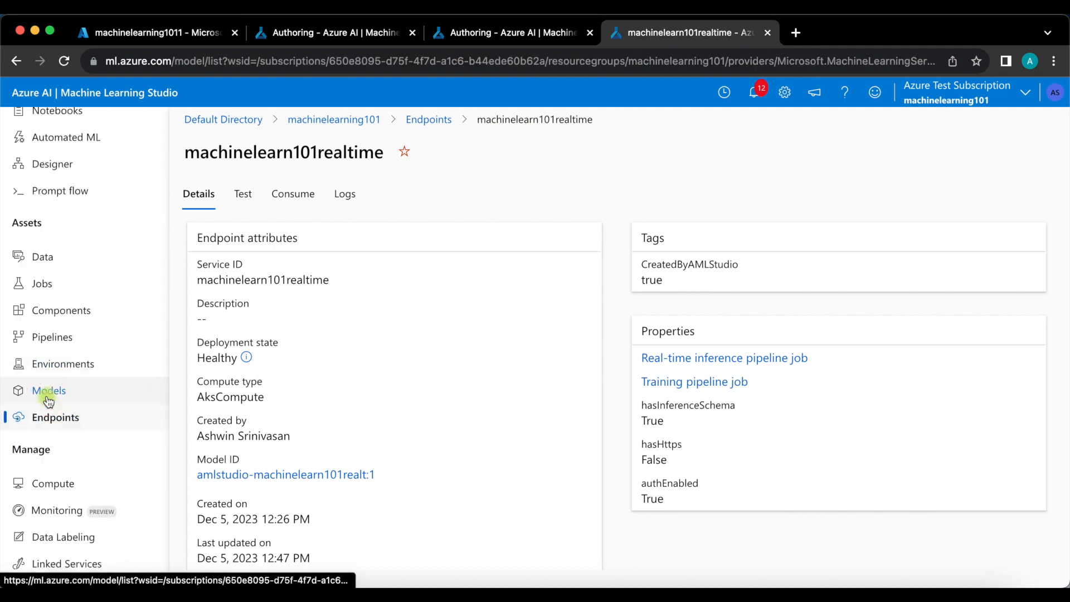
pyautogui.click(54, 421)
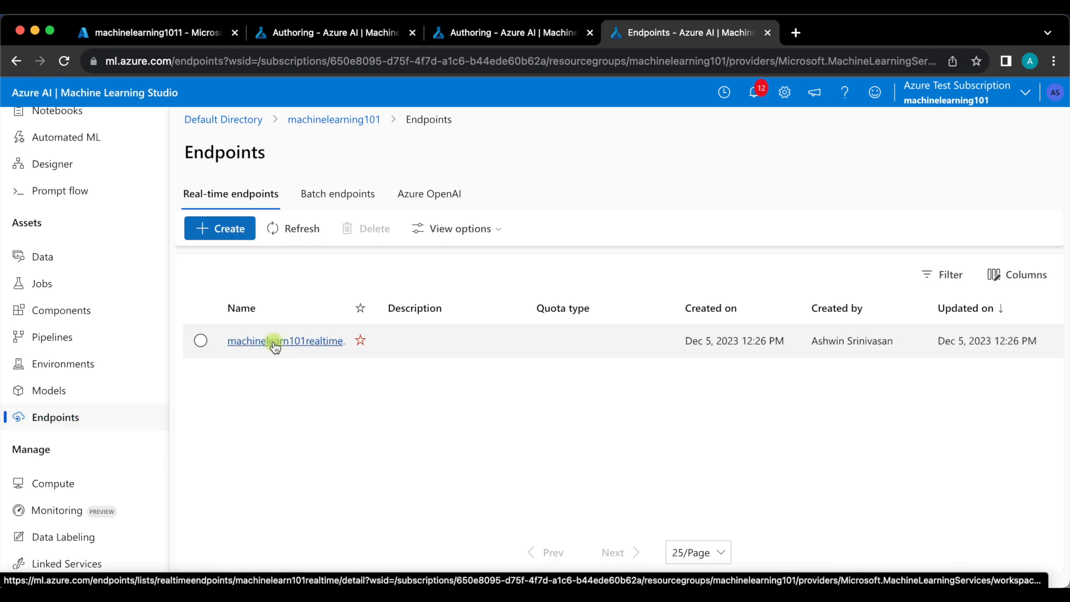
pyautogui.click(269, 343)
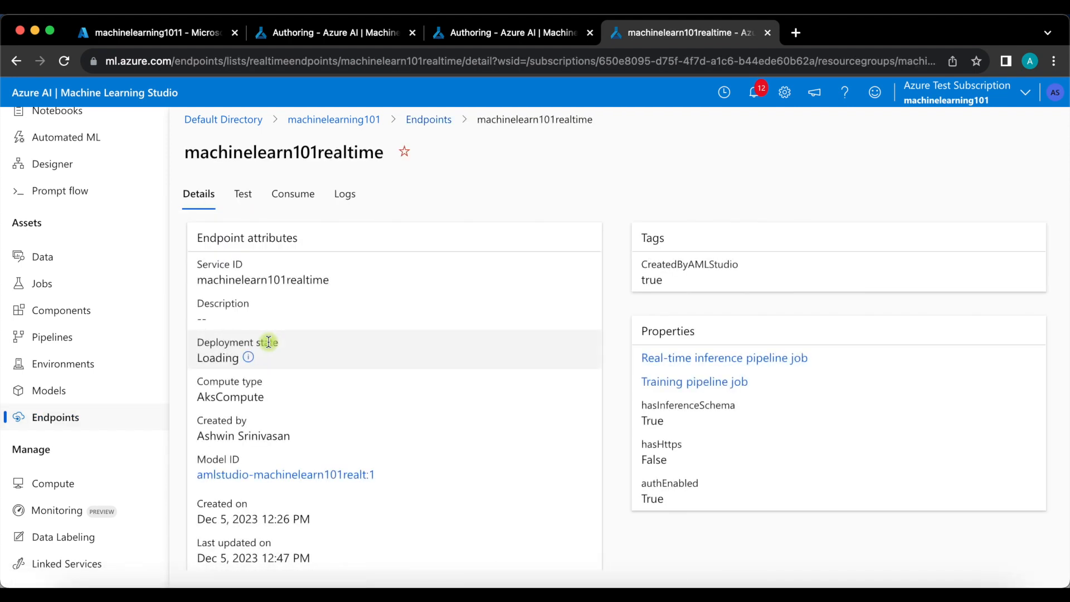
# Reduce the endpoint's test input to the first WebServiceInput0 record by deleting all the records after it.
pyautogui.click(243, 195)
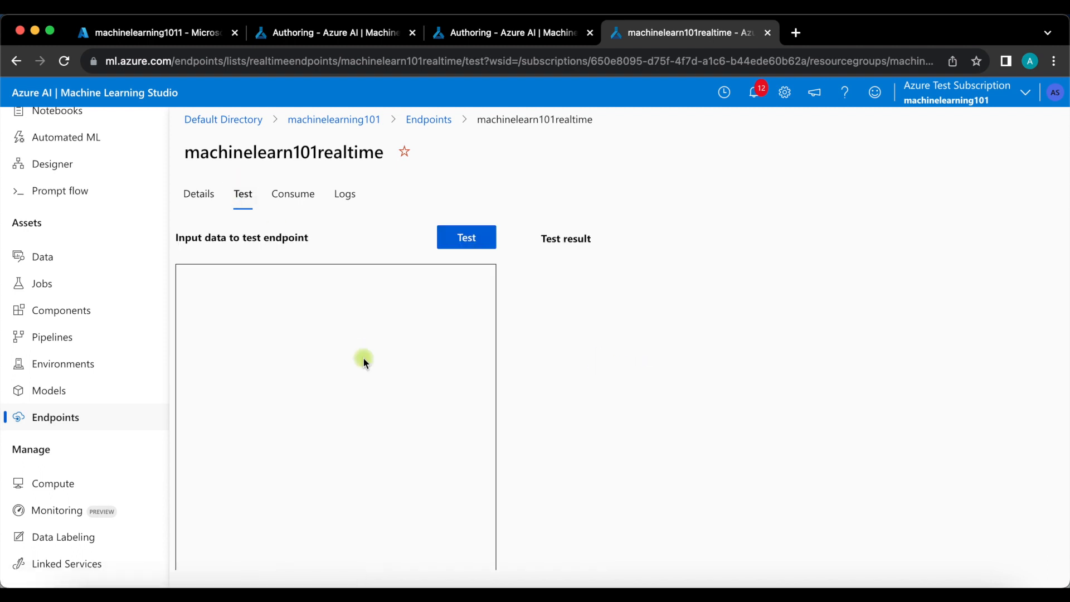
pyautogui.scroll(-5, 389, 416)
pyautogui.scroll(3, 390, 417)
pyautogui.scroll(-4, 390, 416)
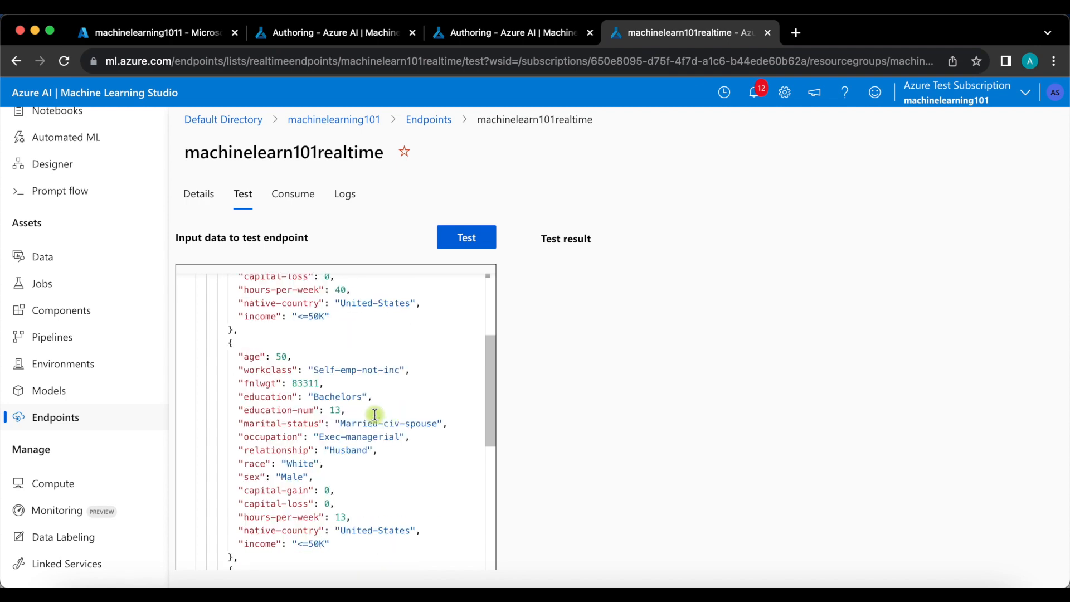
pyautogui.moveTo(234, 333); pyautogui.dragTo(424, 535)
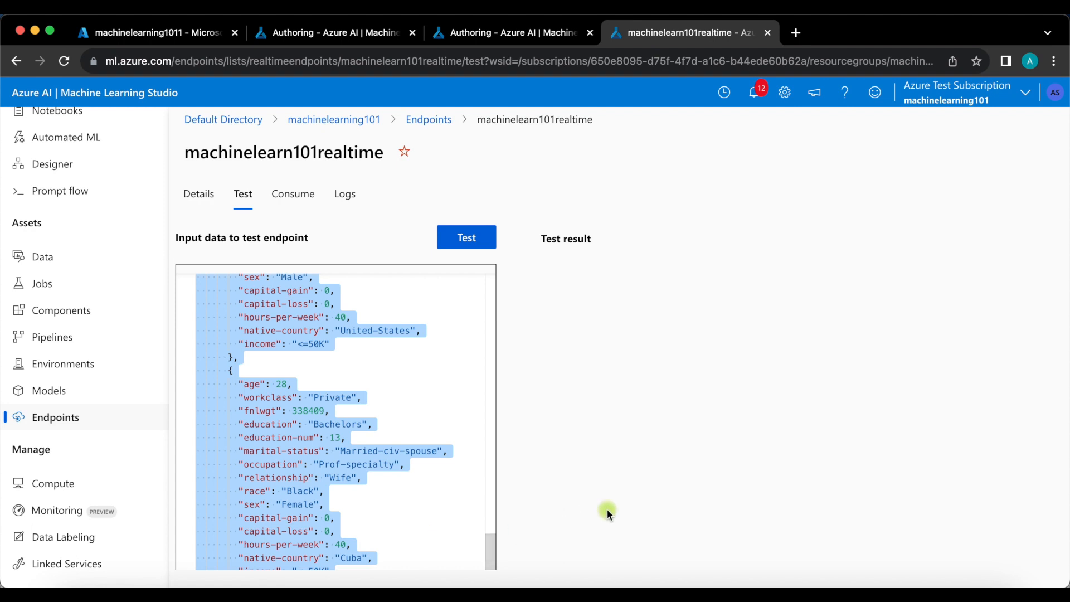
pyautogui.scroll(-2, 607, 510)
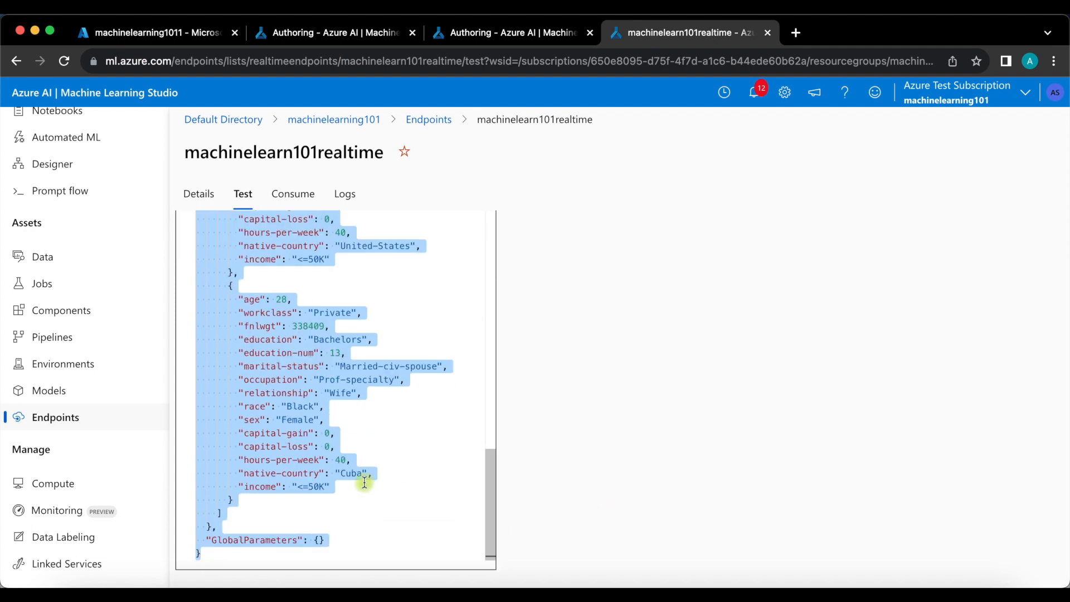
pyautogui.hotkey('shift', 'Up')
pyautogui.hotkey('shift', 'Up')
pyautogui.hotkey('shift', 'Up')
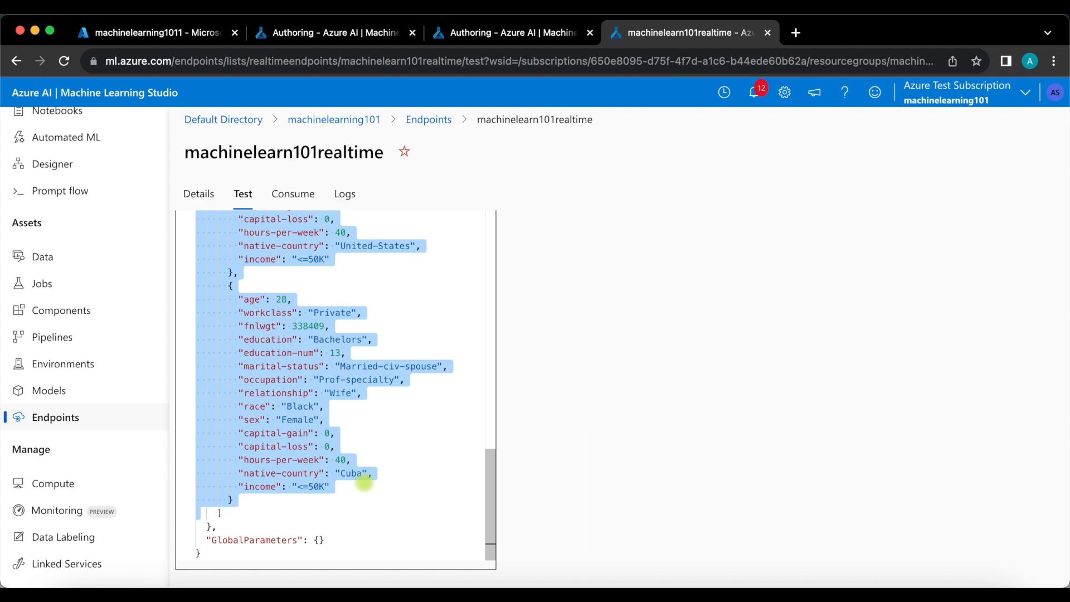
pyautogui.press('BackSpace')
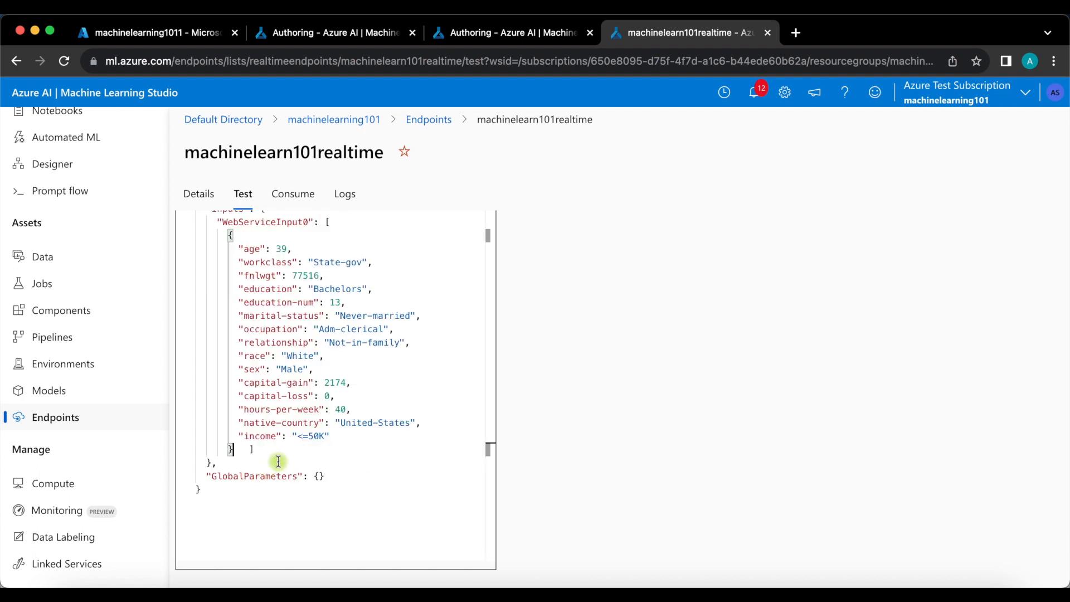
# Empty the income value in the remaining test record, run the endpoint test and review the scored result.
pyautogui.moveTo(327, 435); pyautogui.dragTo(297, 435)
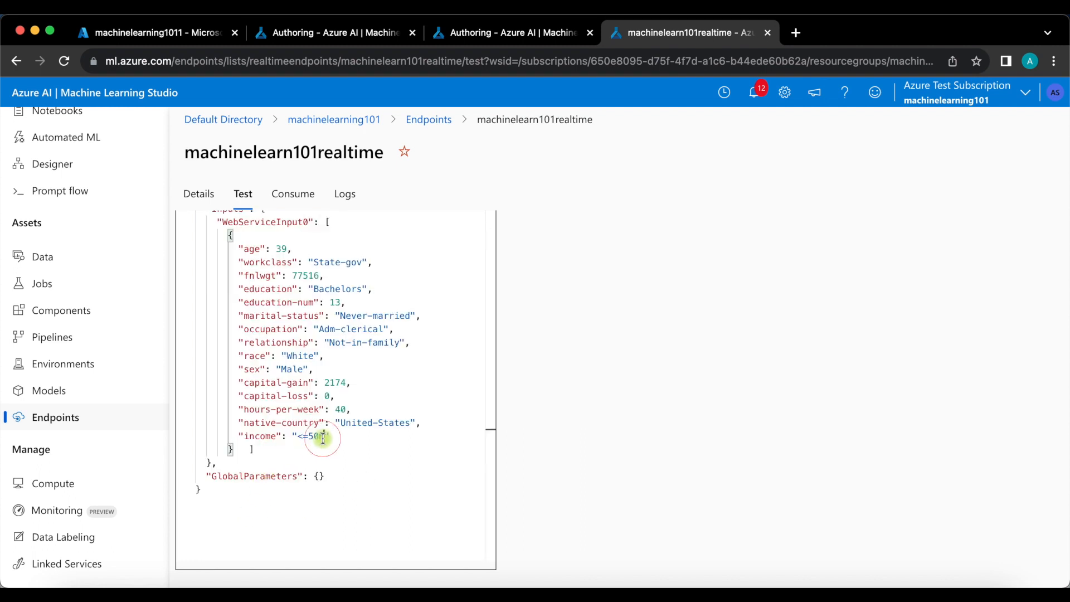
pyautogui.write('<=')
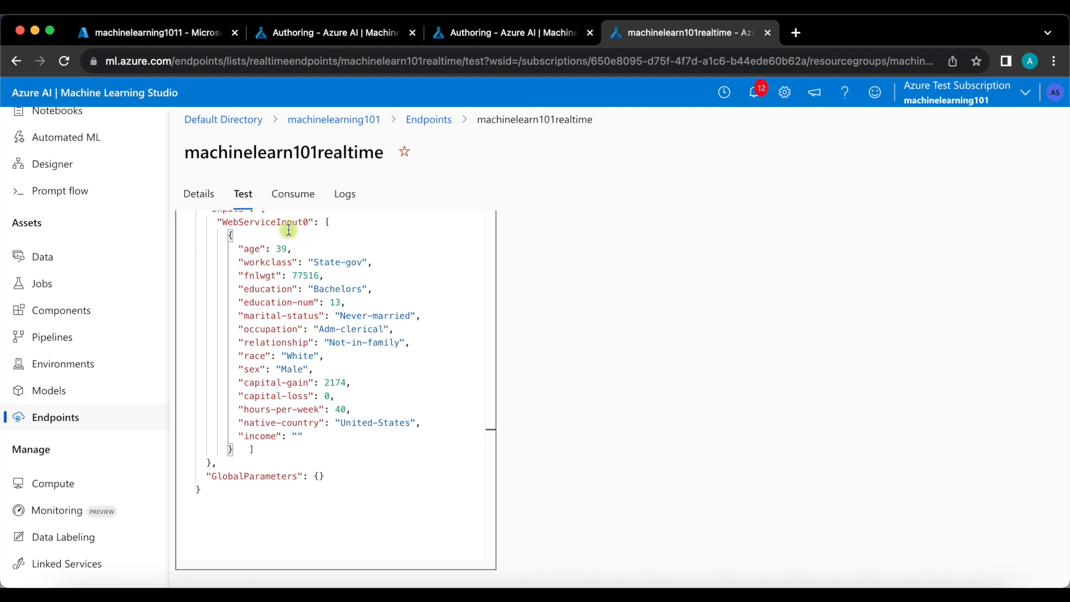
pyautogui.scroll(2, 551, 301)
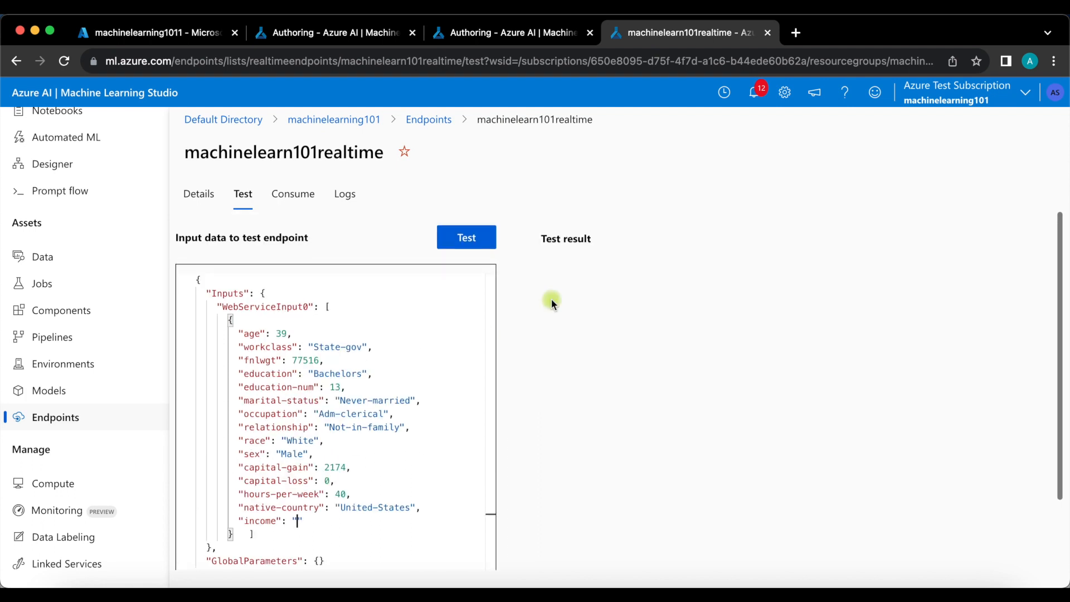
pyautogui.click(467, 239)
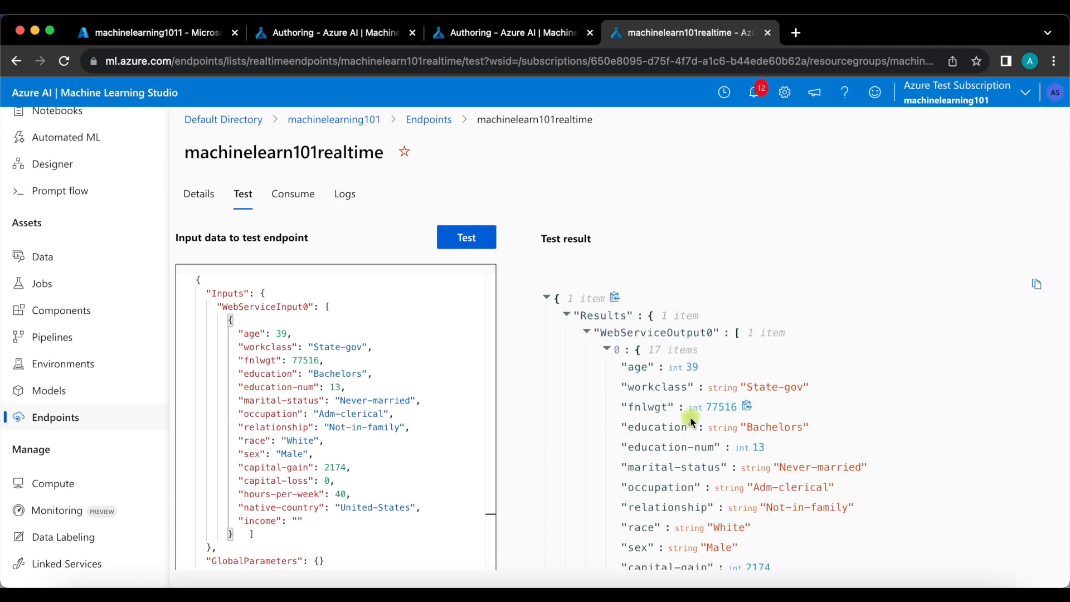
pyautogui.scroll(-4, 699, 454)
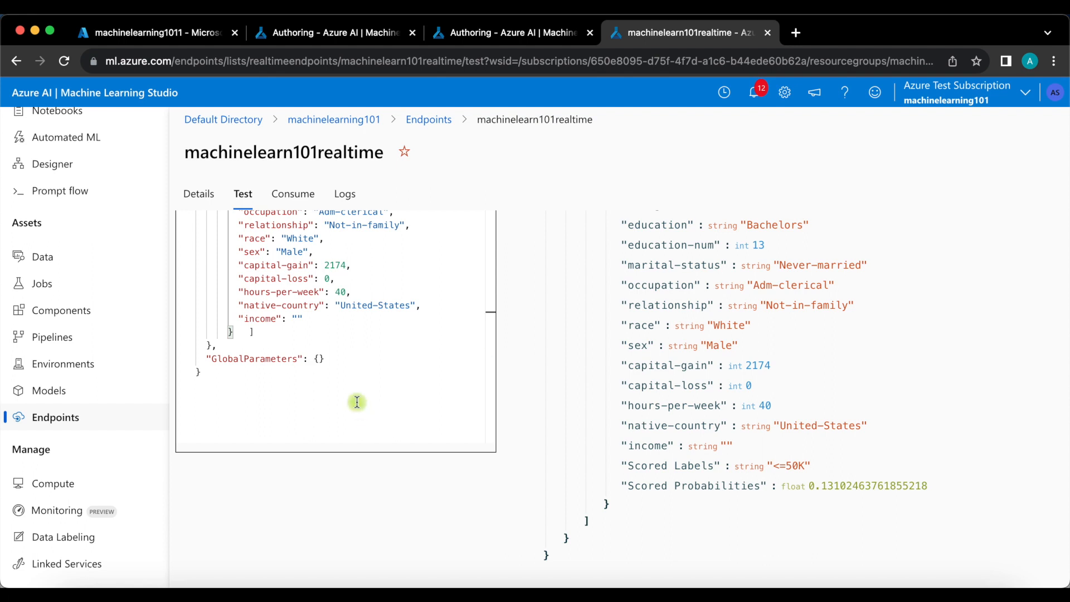
# Copy the entire test input JSON, switch to Postman and create a new POST request.
pyautogui.click(342, 372)
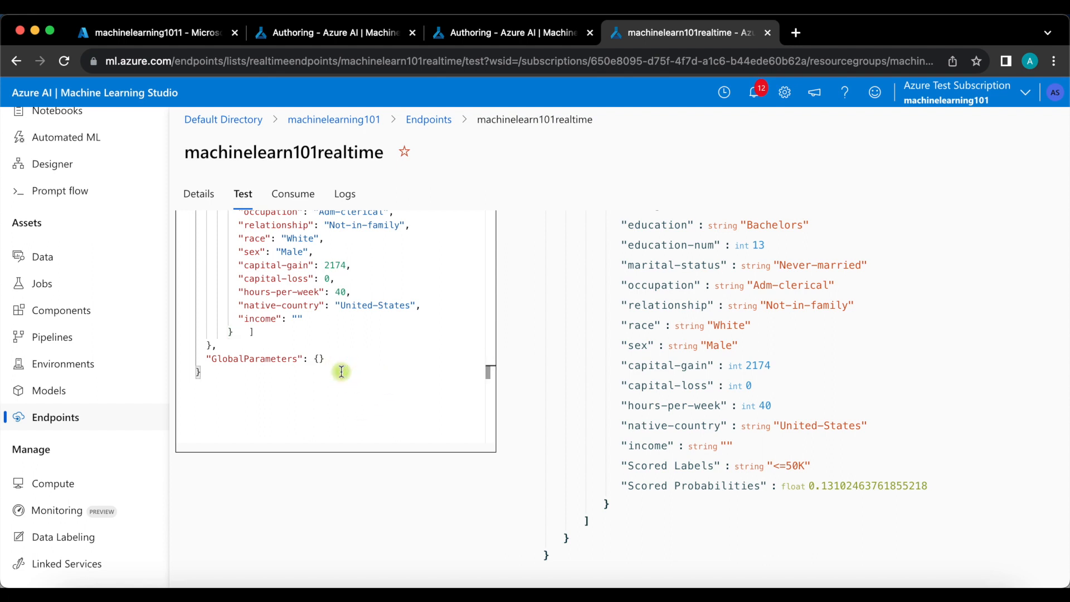
pyautogui.press('super+a')
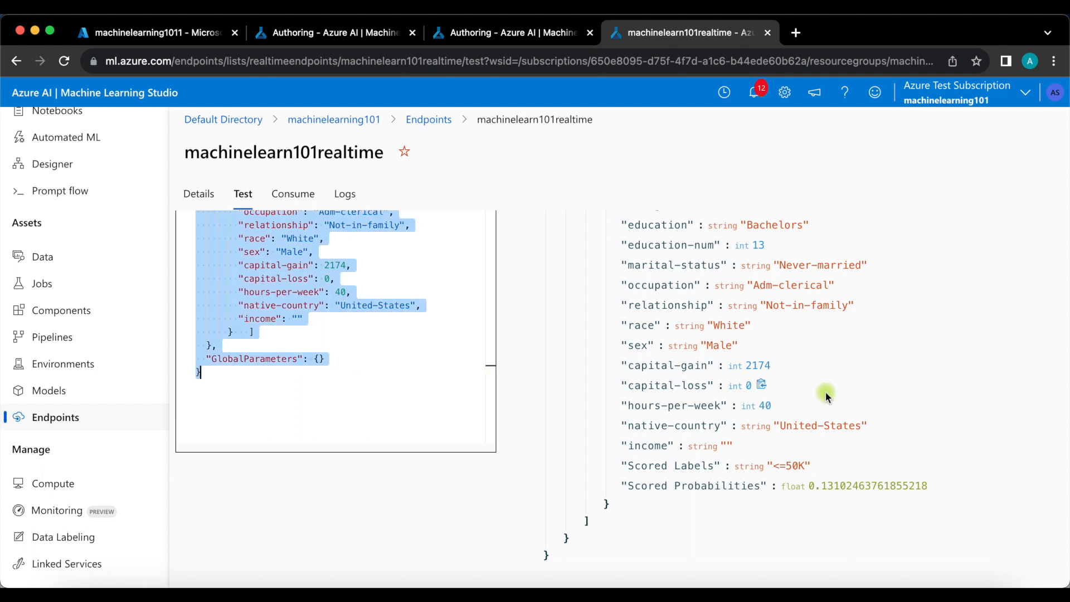
pyautogui.click(906, 576)
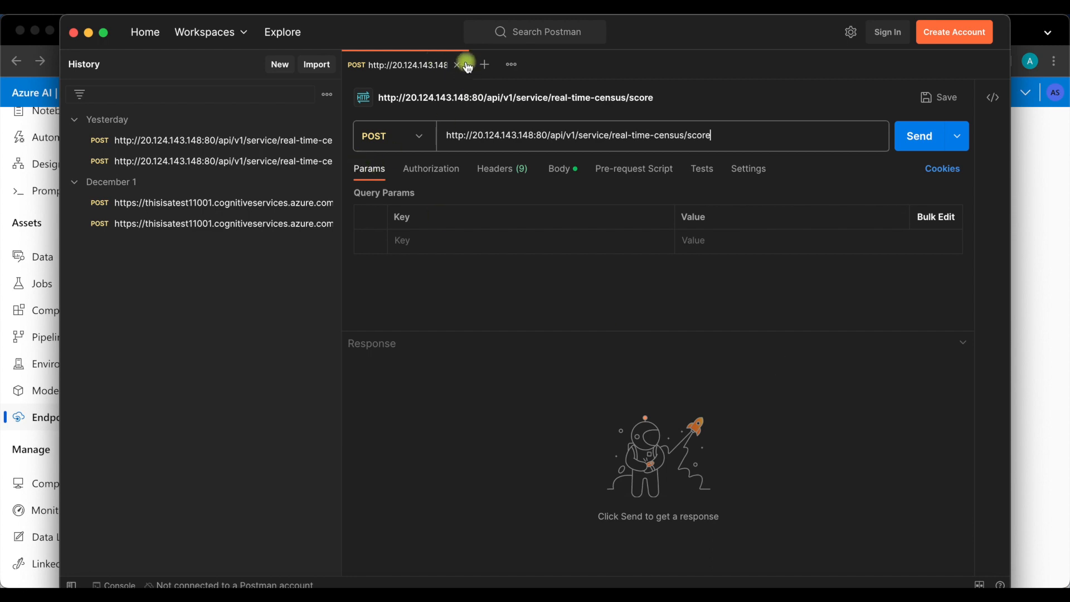
pyautogui.click(485, 65)
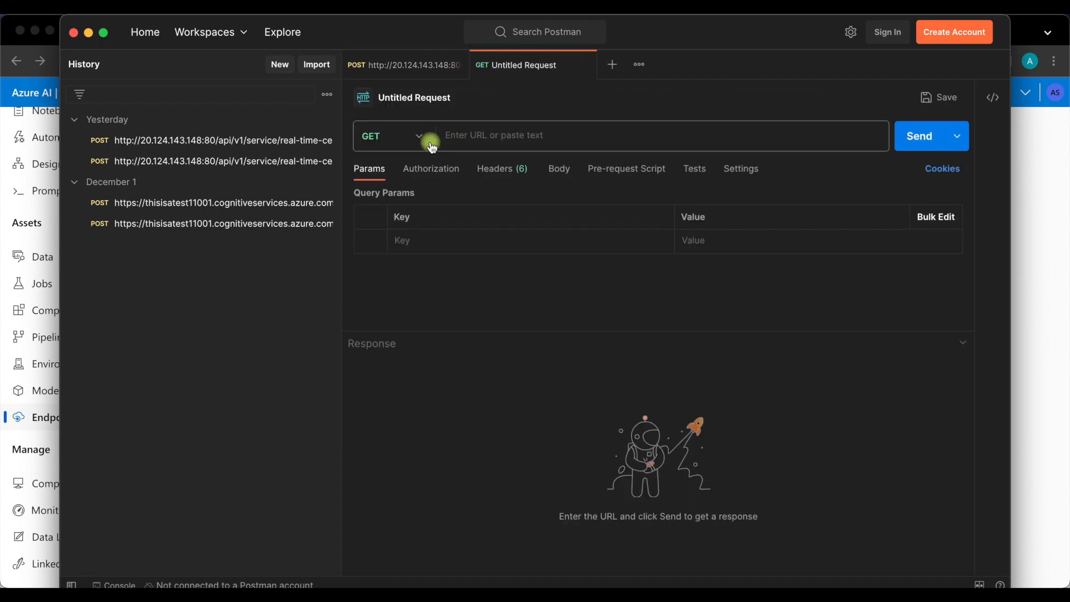
pyautogui.click(420, 145)
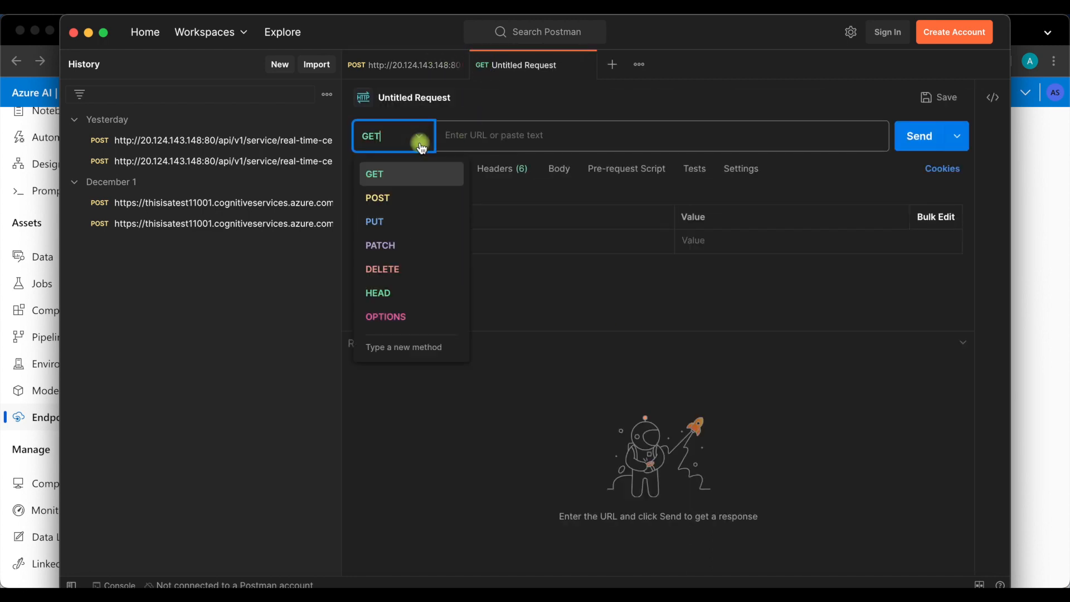
pyautogui.click(378, 197)
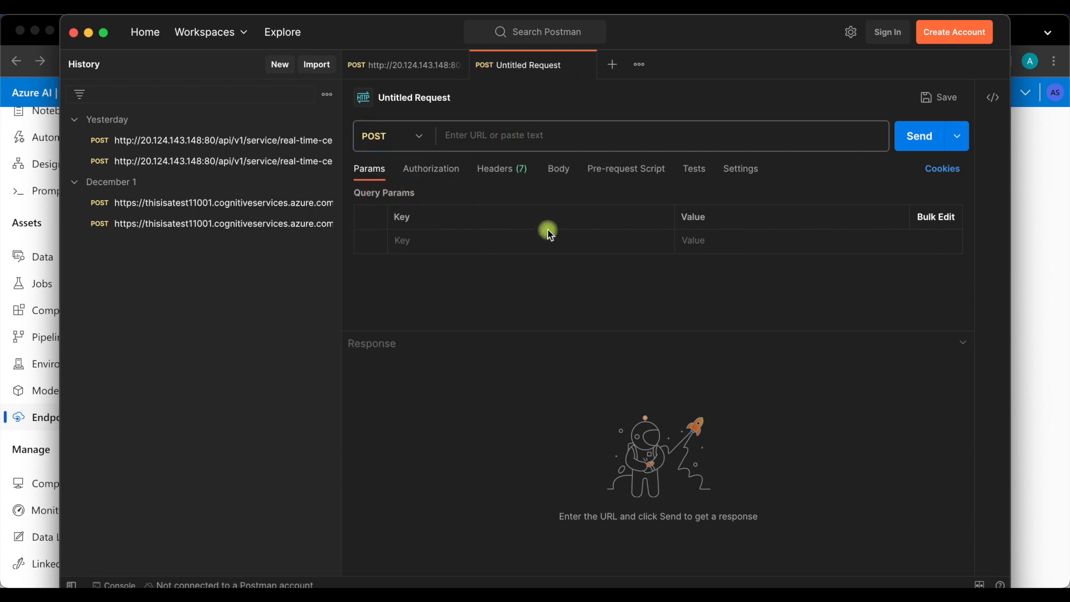
# Paste the copied input as the request's raw JSON body and set age to 60.
pyautogui.click(559, 169)
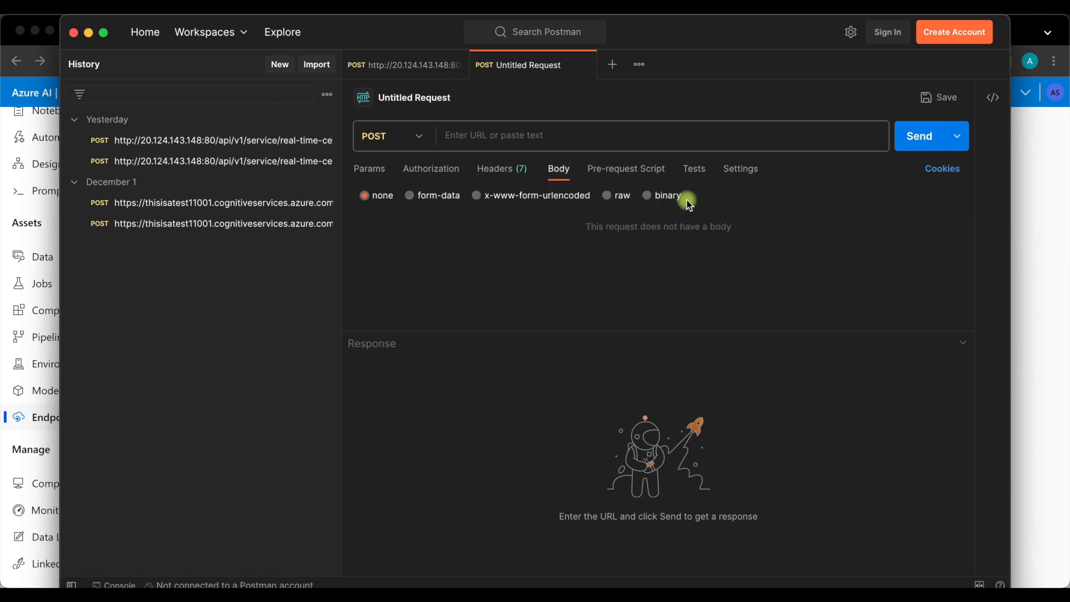
pyautogui.click(611, 198)
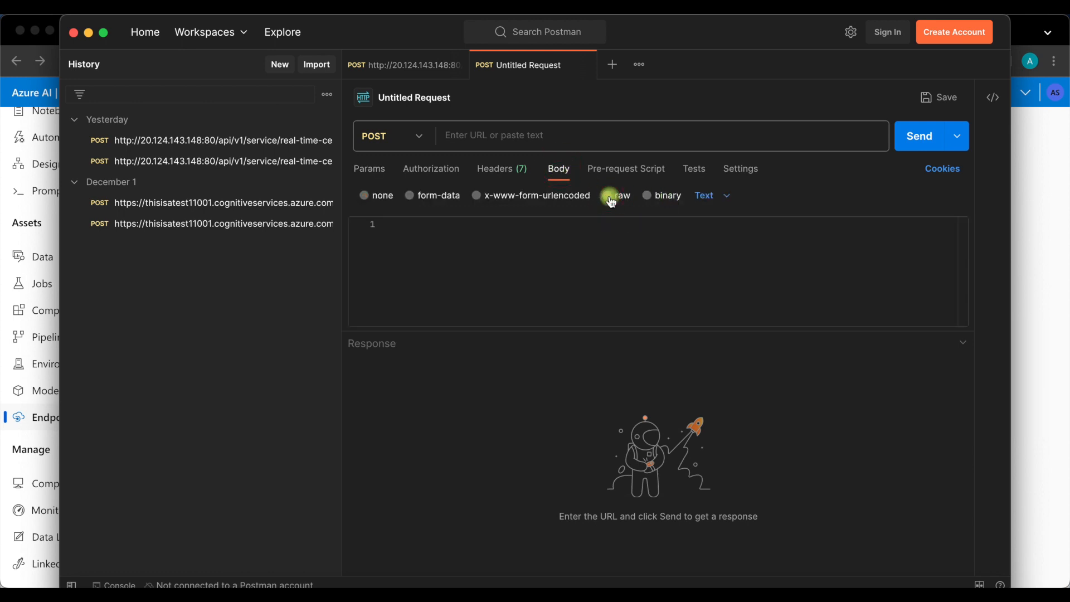
pyautogui.click(718, 195)
pyautogui.click(719, 271)
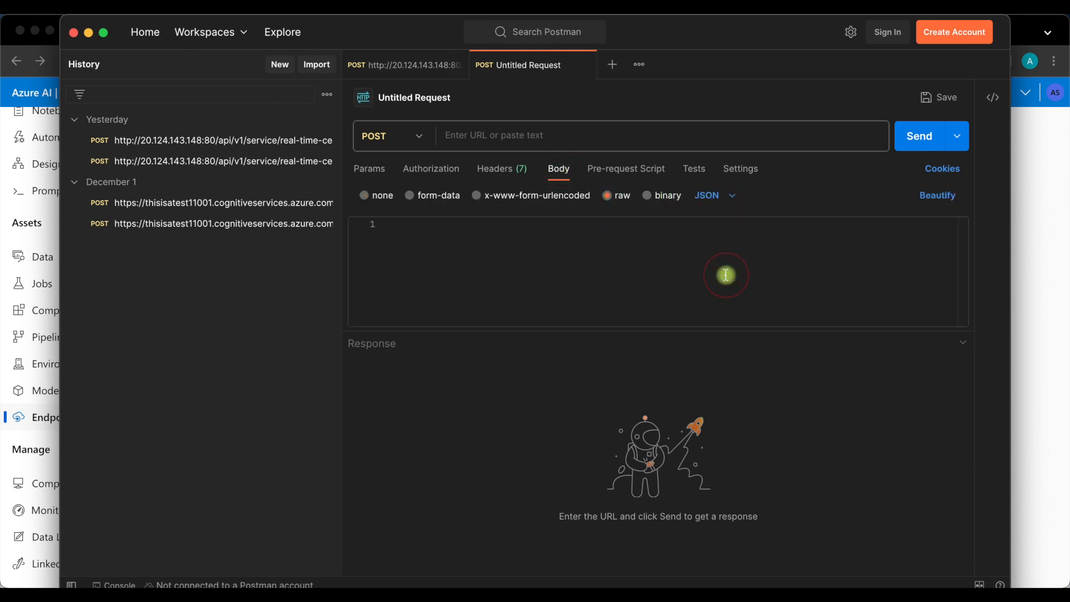
pyautogui.press('super+v')
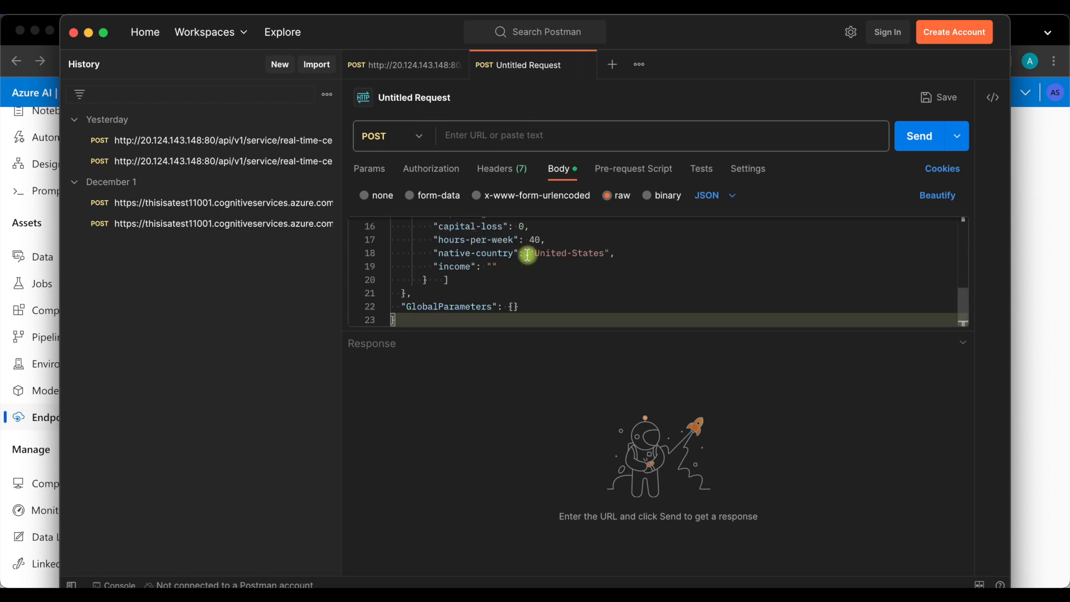
pyautogui.scroll(5, 527, 254)
pyautogui.click(480, 279)
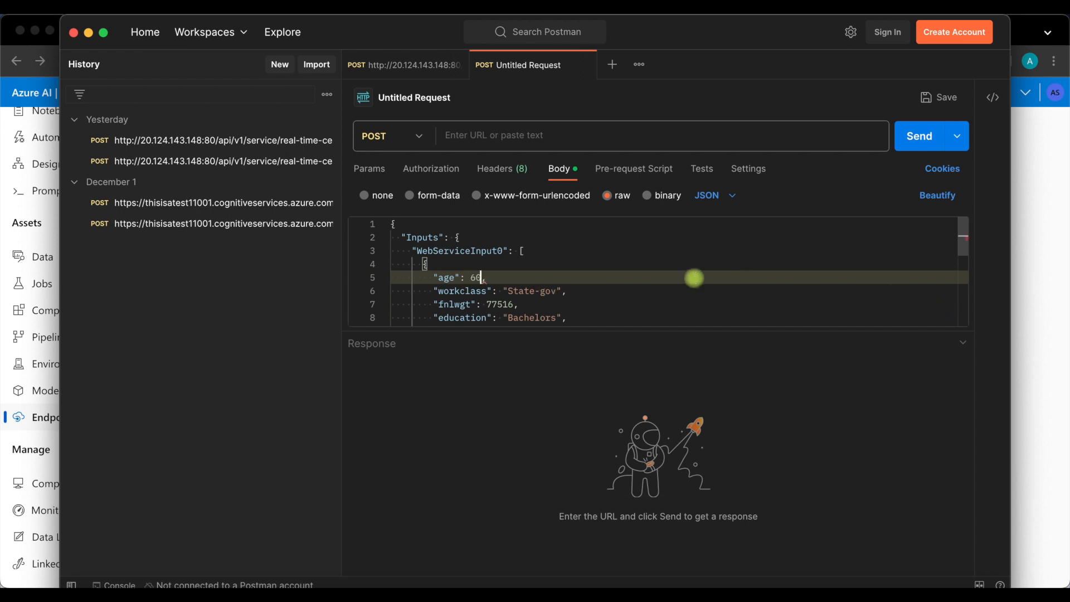
# Switch back to Azure Machine Learning Studio and copy the machinelearn101realtime endpoint's REST endpoint URL from its consumption info.
pyautogui.click(1030, 289)
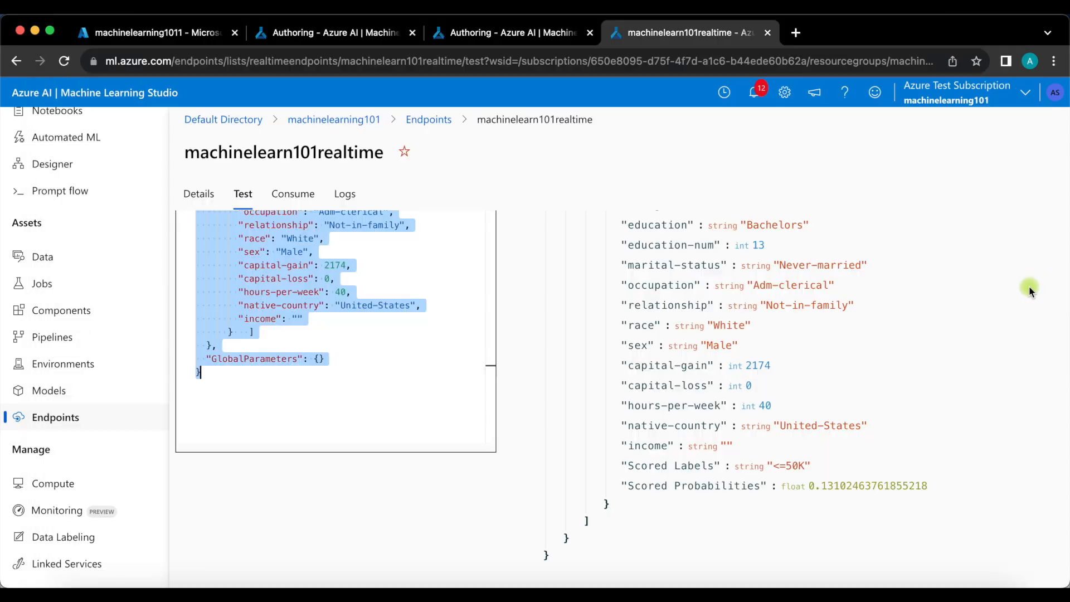
pyautogui.scroll(4, 536, 321)
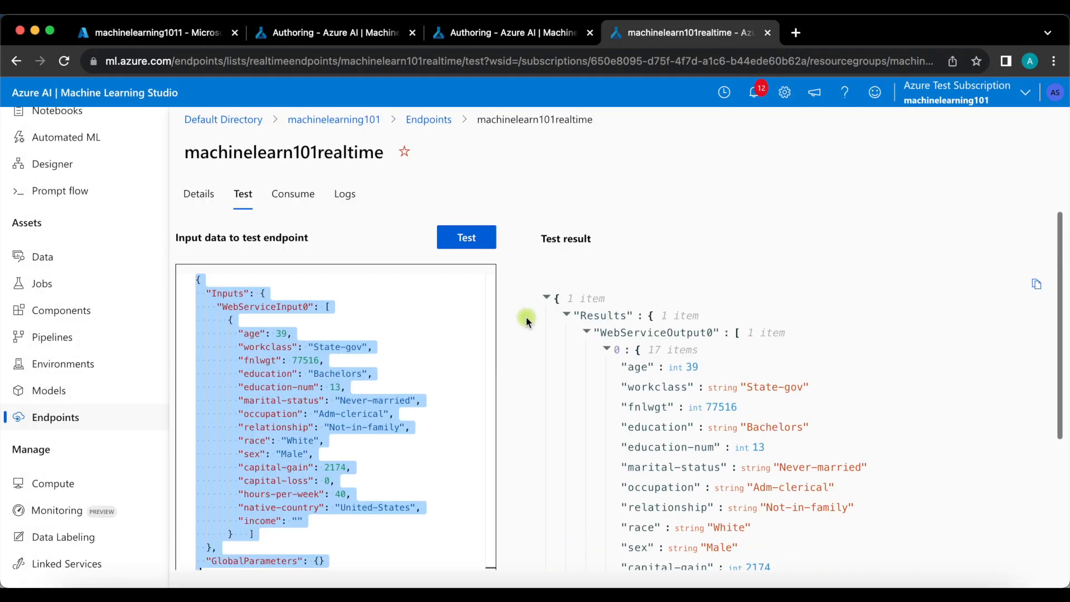
pyautogui.click(294, 193)
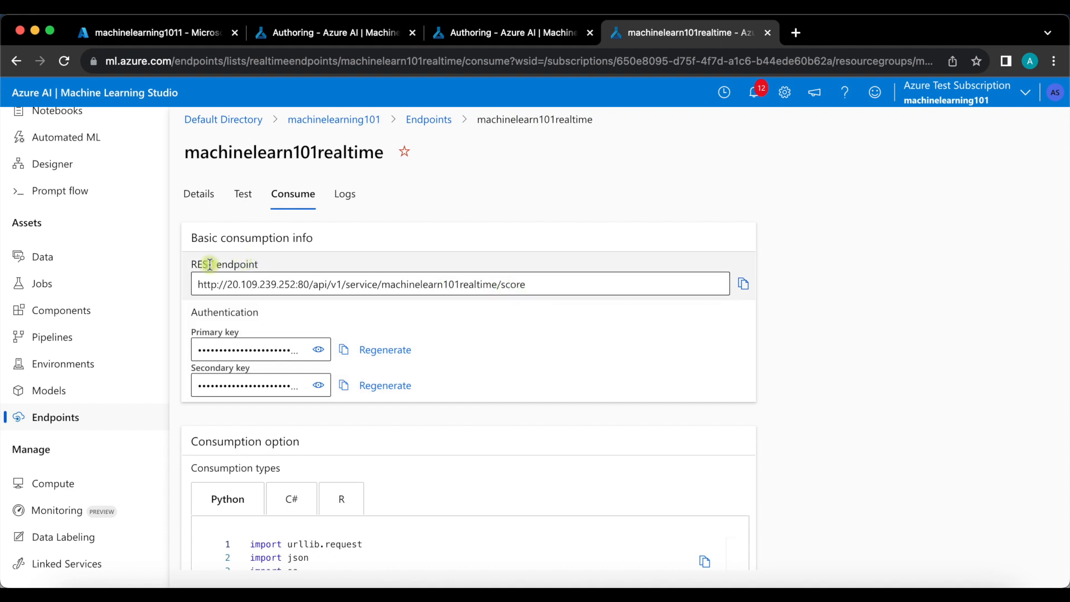
pyautogui.click(743, 284)
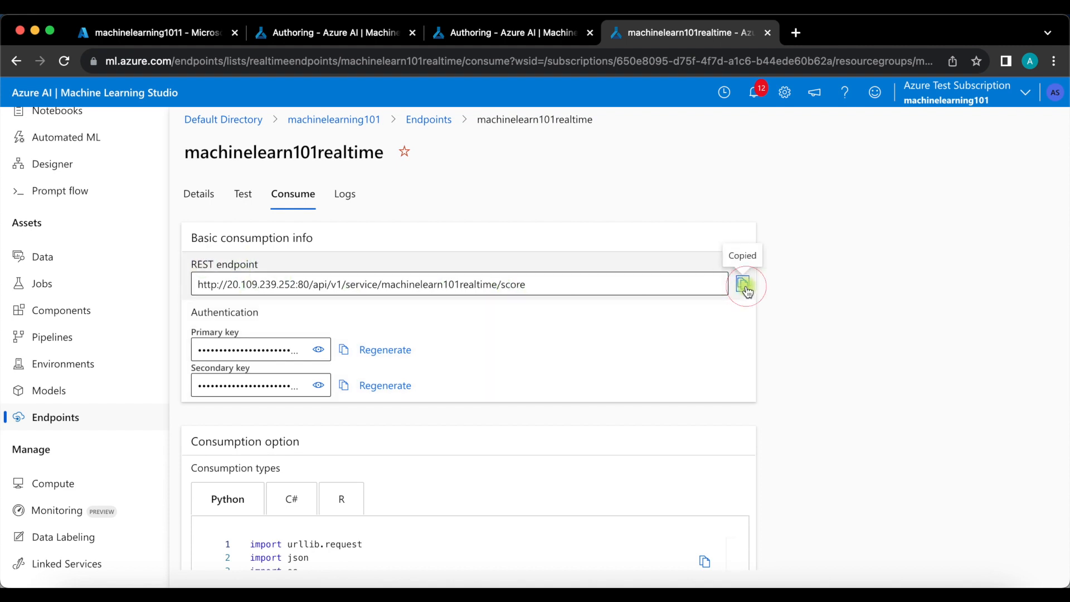
pyautogui.press('super+Tab')
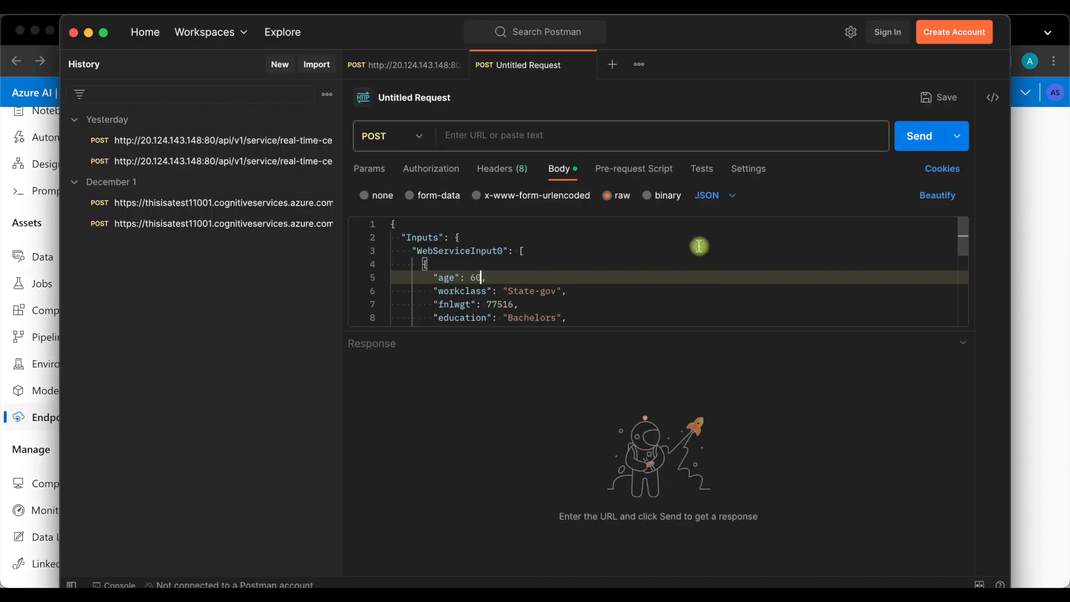
pyautogui.click(573, 136)
pyautogui.press('super+v')
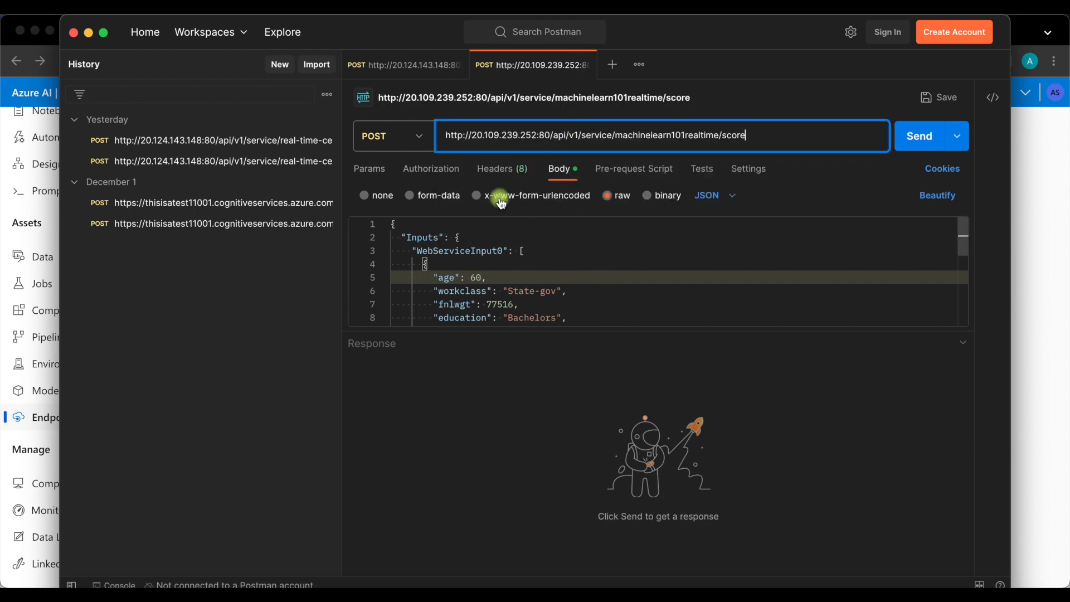
# Add an Authorization header to the request with the value prefix "Bearer ", including the trailing space.
pyautogui.click(493, 174)
pyautogui.click(451, 238)
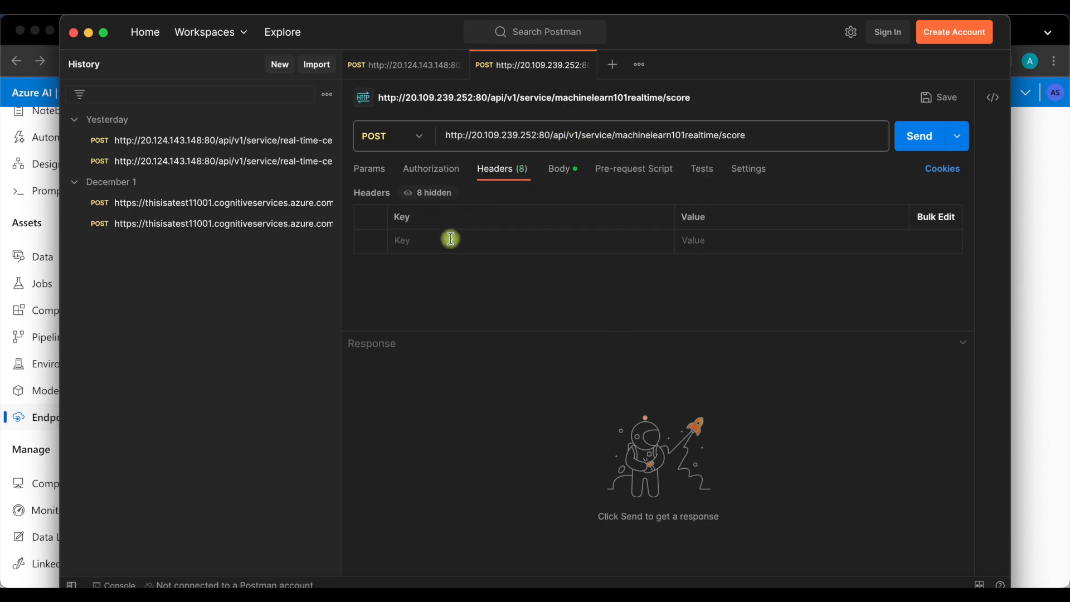
pyautogui.write('Autho')
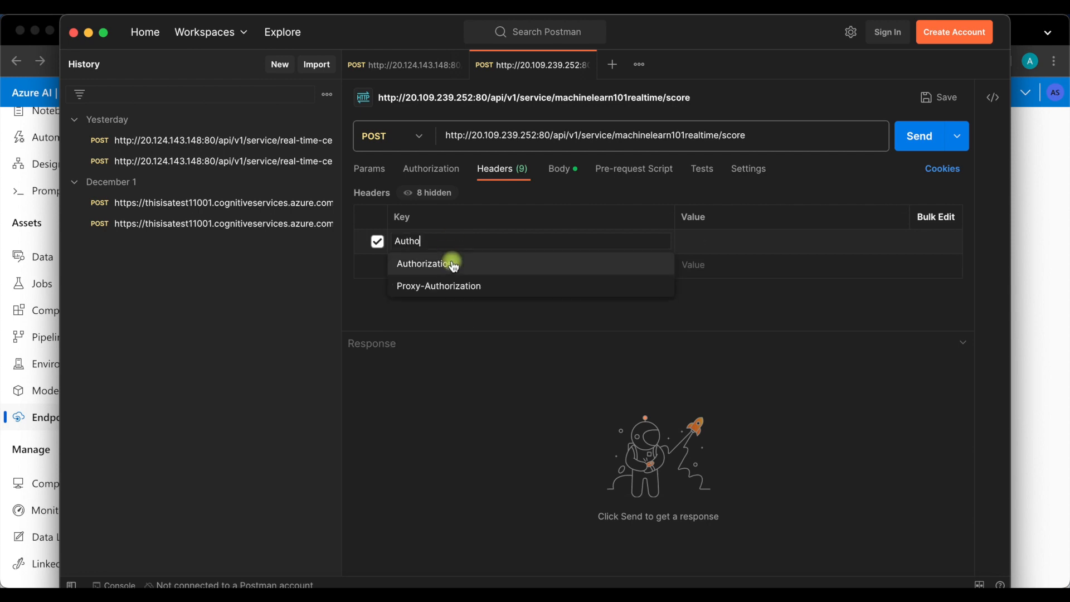
pyautogui.click(450, 263)
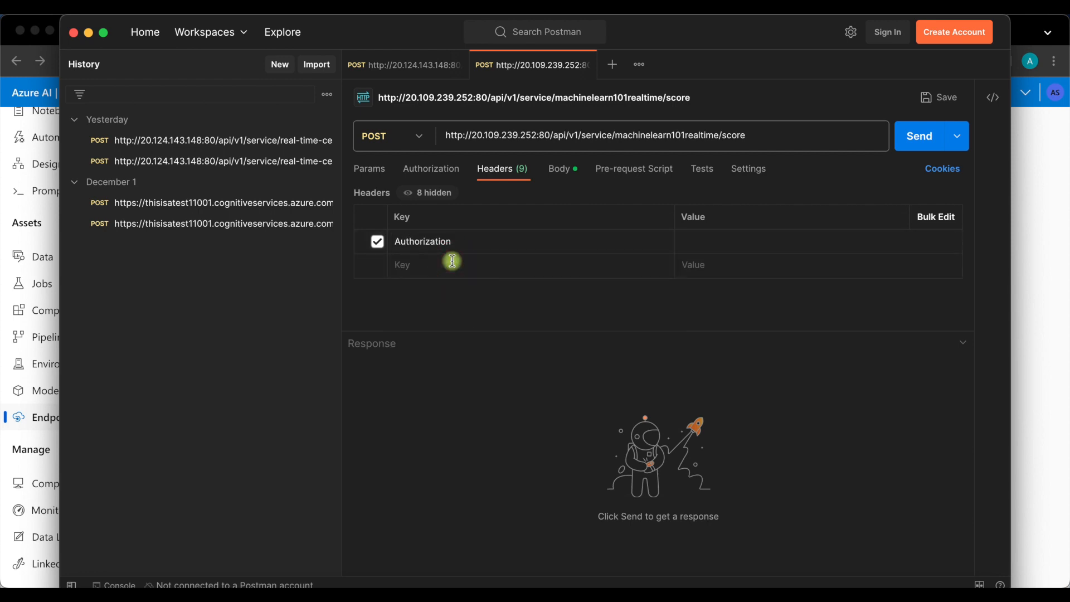
pyautogui.write('Bearer')
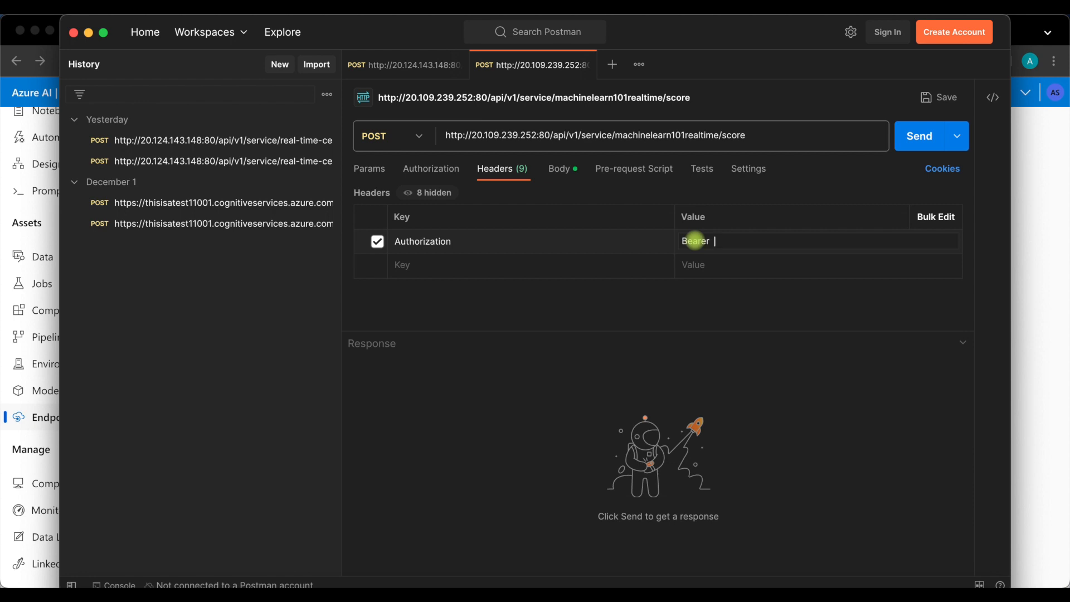
# Copy the endpoint's primary key from Azure Machine Learning Studio and paste it after Bearer in Postman's Authorization header.
pyautogui.press('super+Tab')
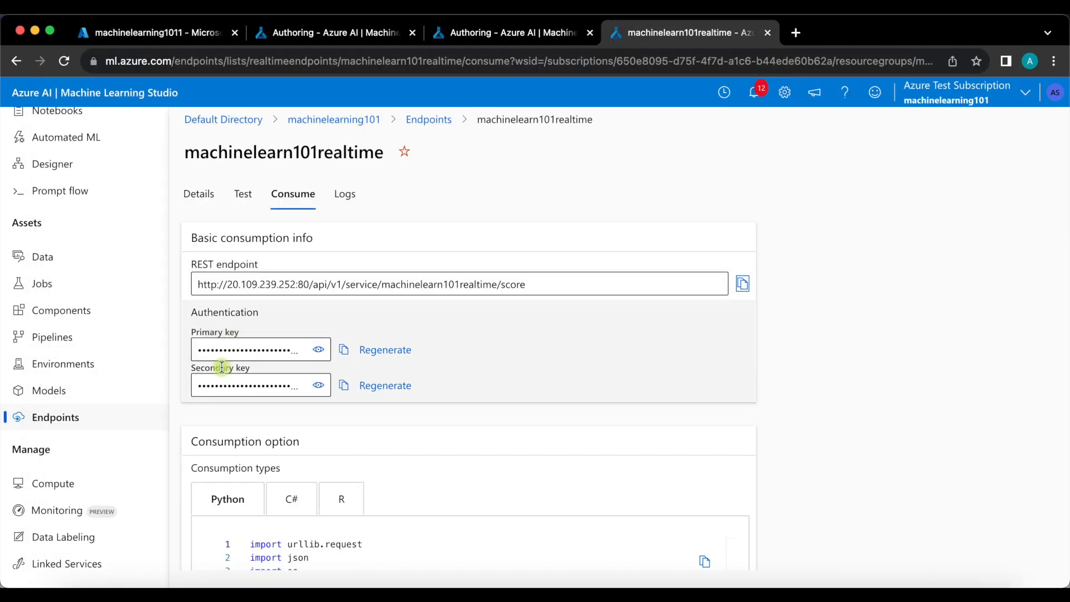
pyautogui.click(340, 349)
pyautogui.press('super+Tab')
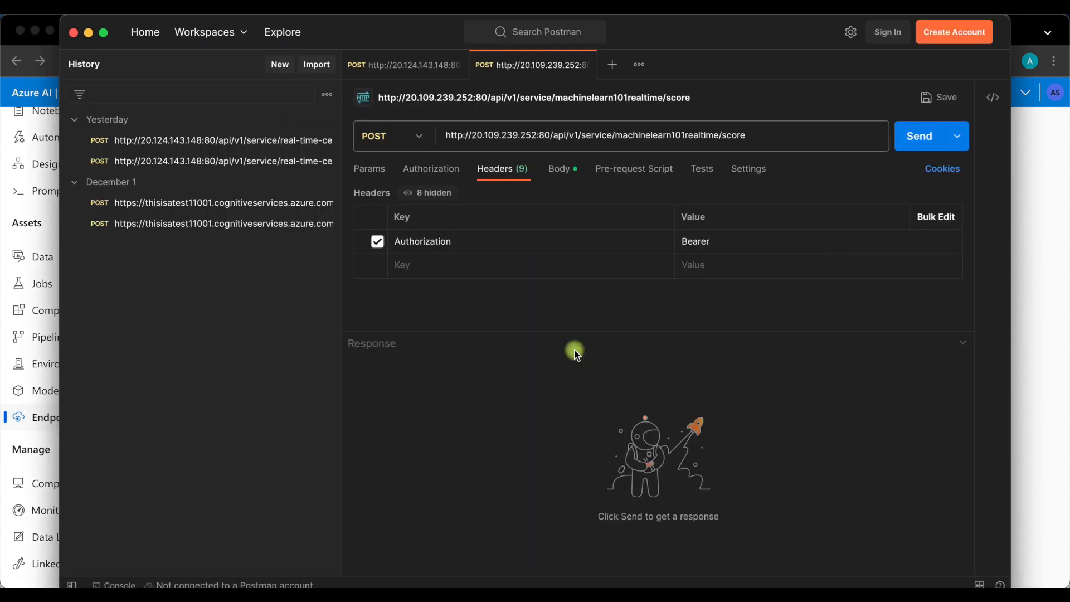
pyautogui.click(736, 238)
pyautogui.press('super+v')
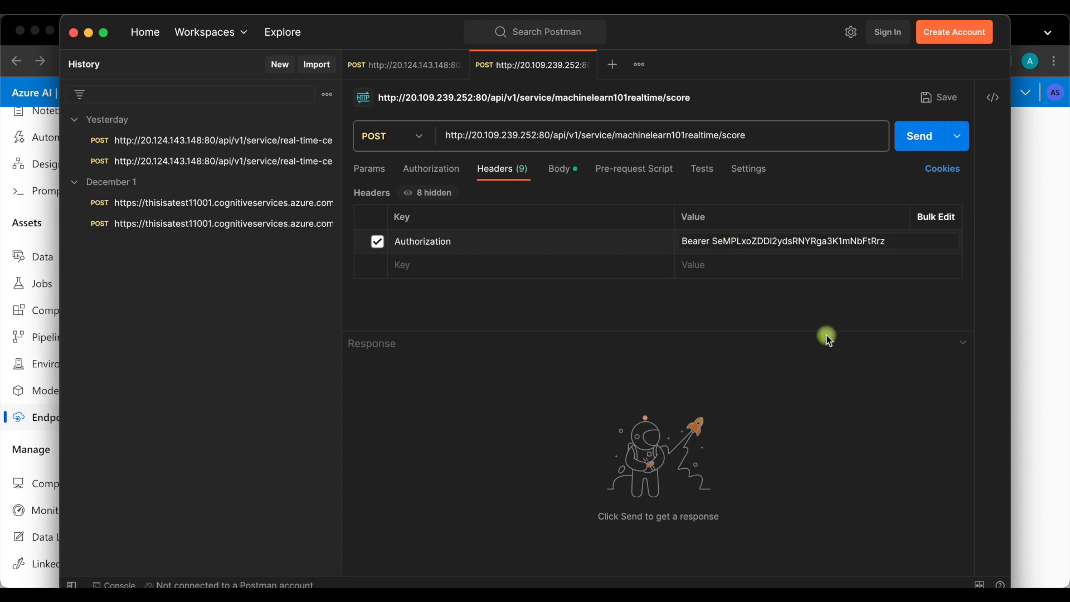
# Send the request, review the scored label and probability in the response, and dismiss the HTTP requests tip.
pyautogui.click(913, 146)
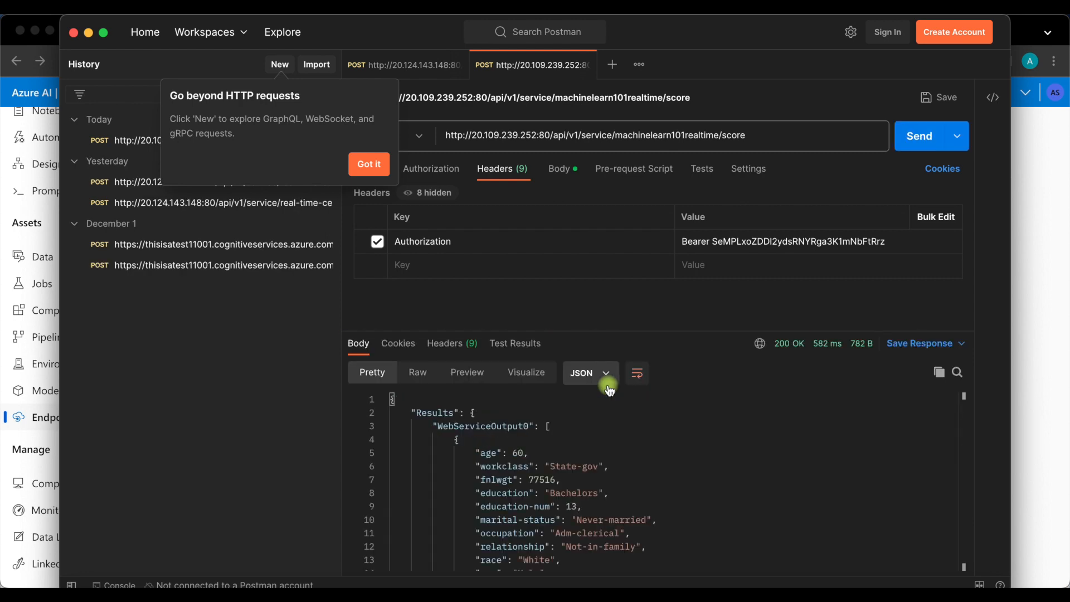
pyautogui.scroll(-3, 605, 462)
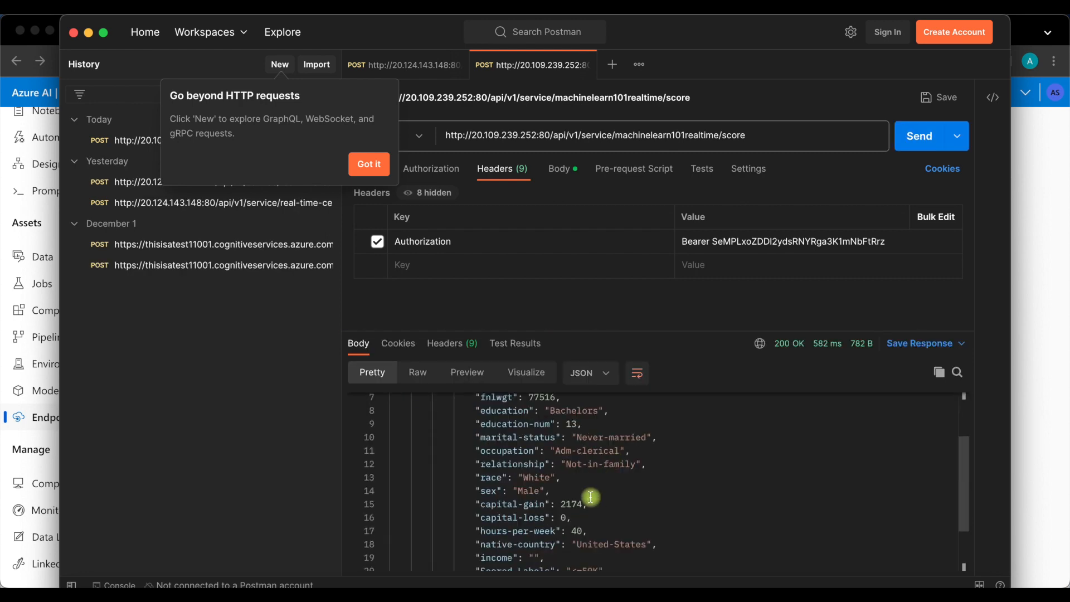
pyautogui.scroll(-3, 590, 497)
pyautogui.moveTo(723, 513); pyautogui.dragTo(473, 497)
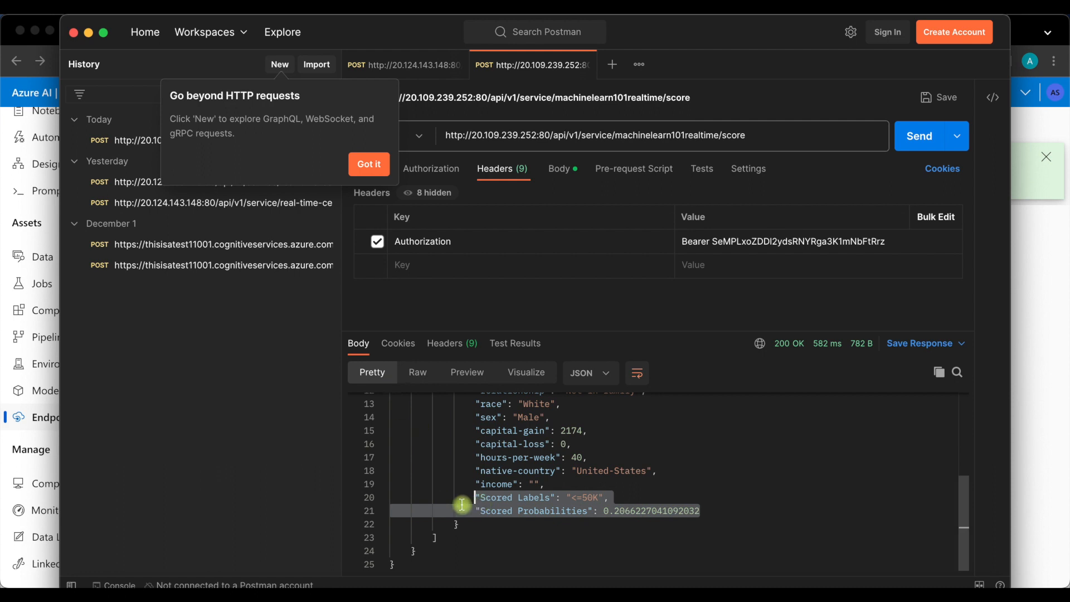
pyautogui.click(369, 161)
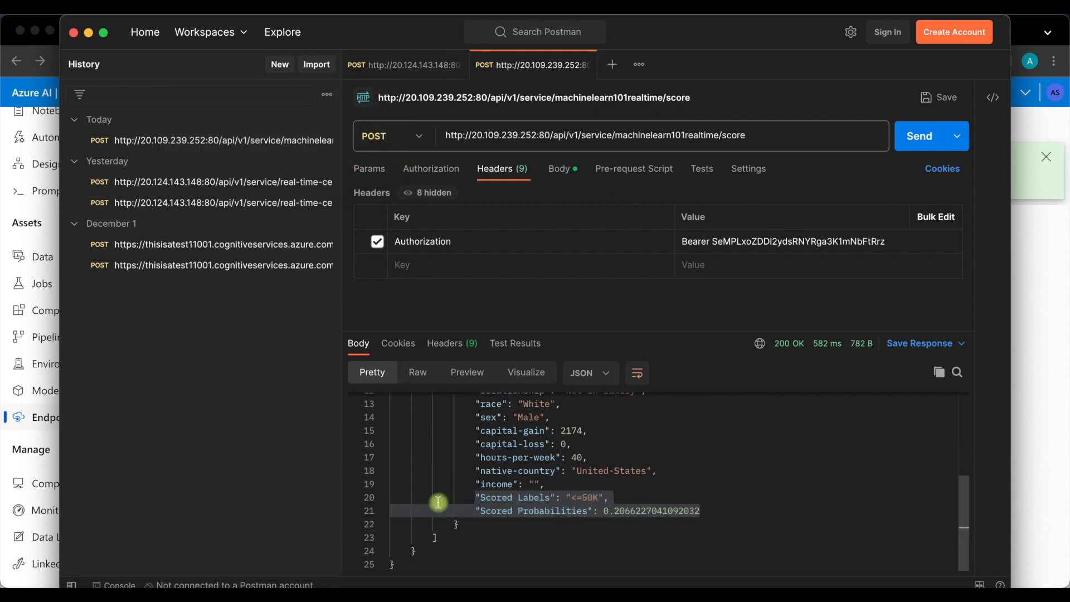
# Return to Azure Machine Learning Studio and examine the registered model's experiment, job, creation date and tags in the model list.
pyautogui.click(1030, 322)
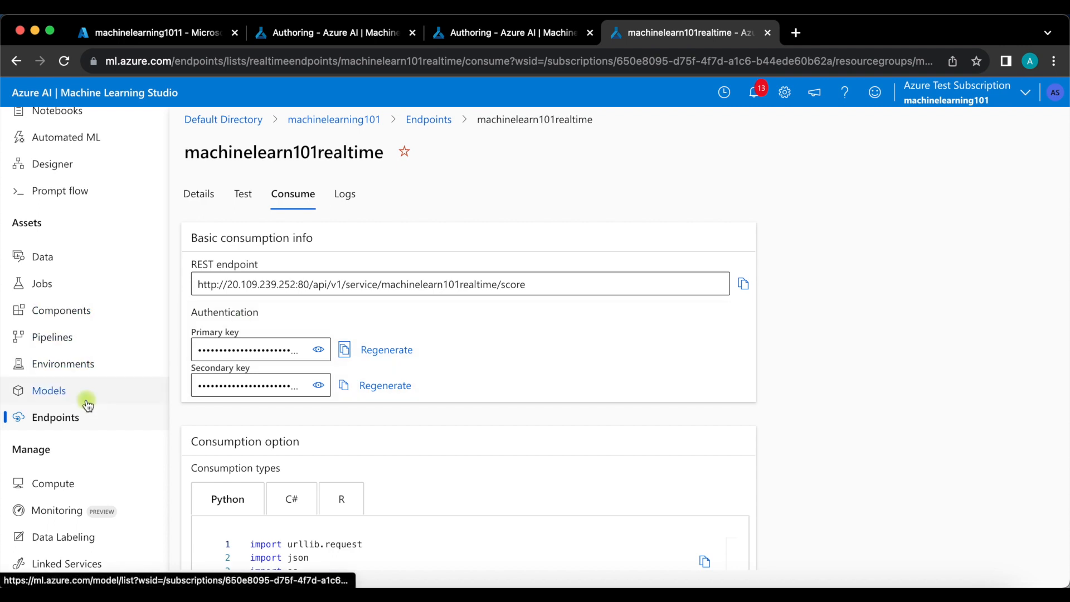
pyautogui.click(51, 393)
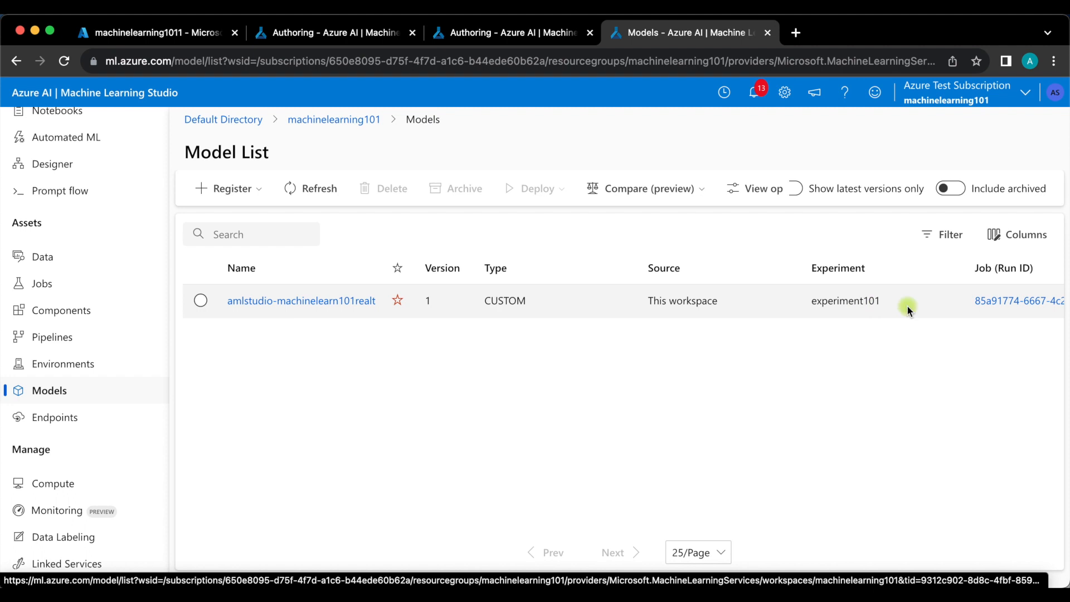
pyautogui.hscroll(2, 887, 309)
pyautogui.hscroll(10, 886, 308)
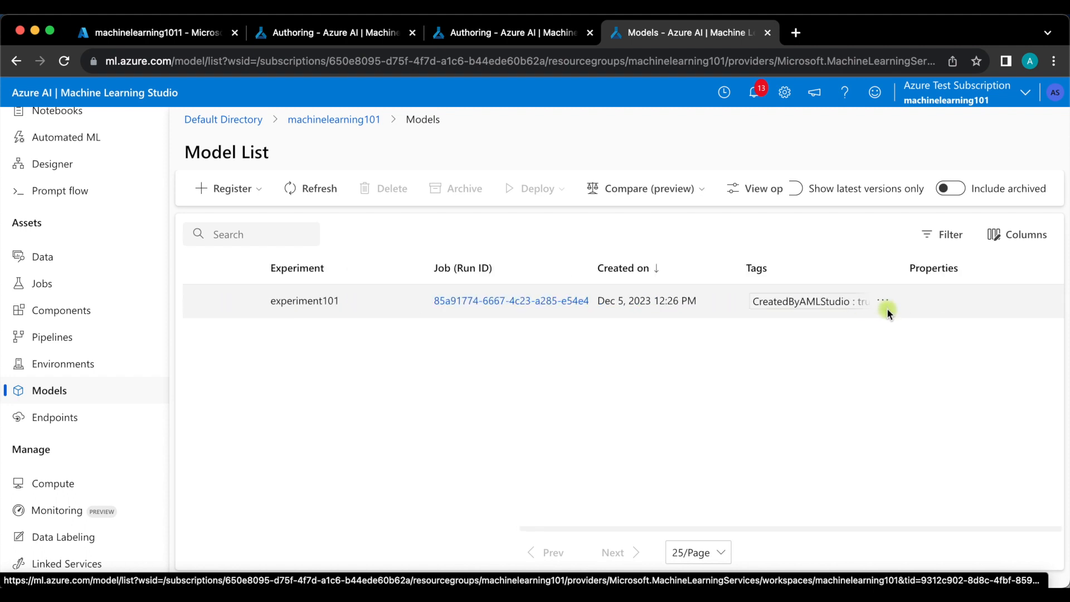
pyautogui.hscroll(-12, 887, 307)
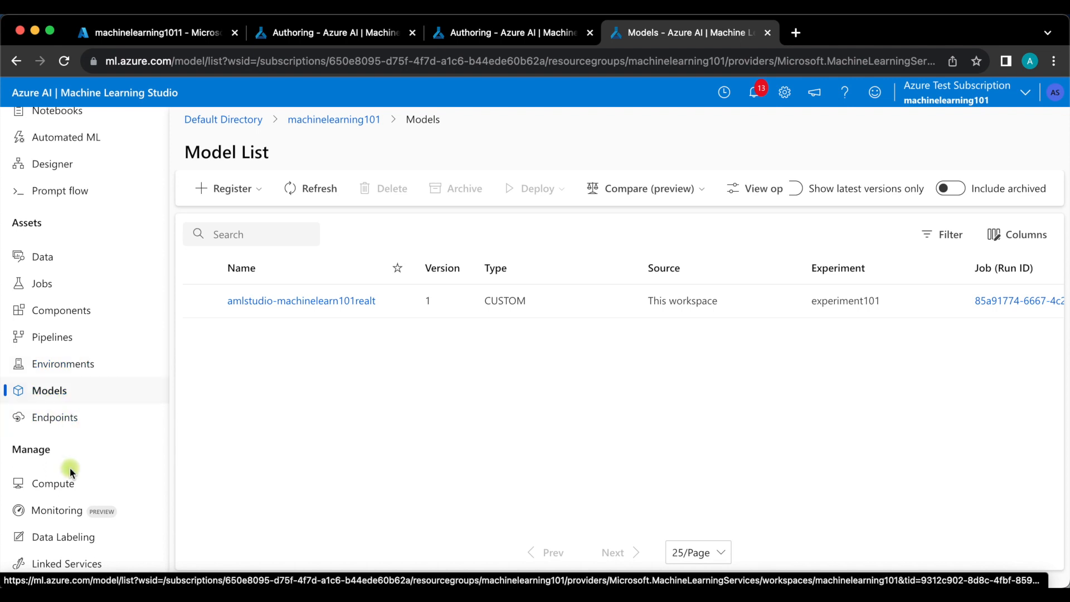
# Delete the maclearn111 compute instance from the workspace.
pyautogui.click(69, 489)
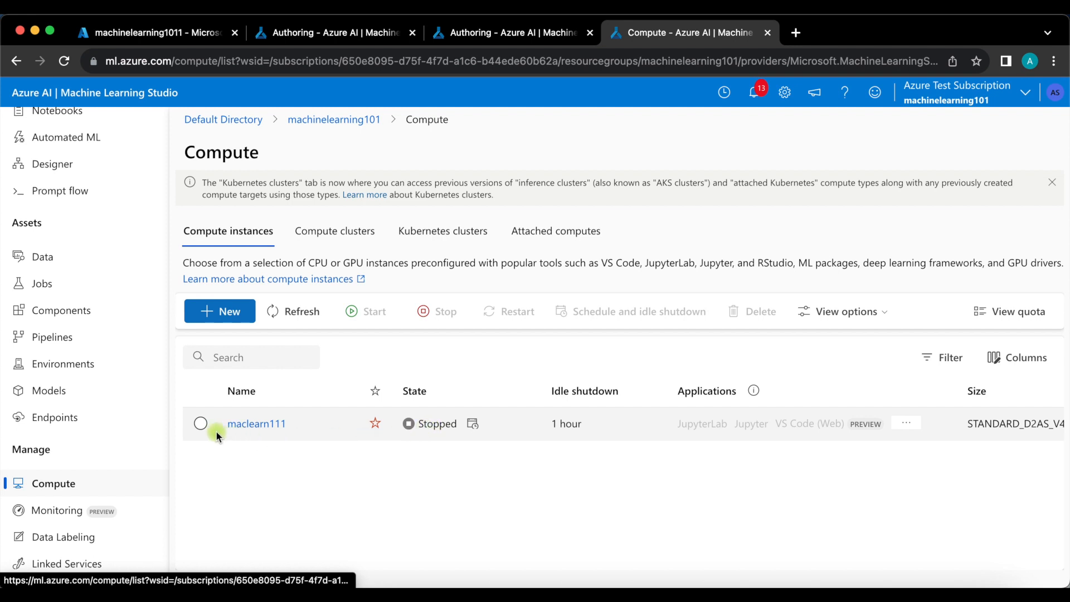
pyautogui.click(201, 425)
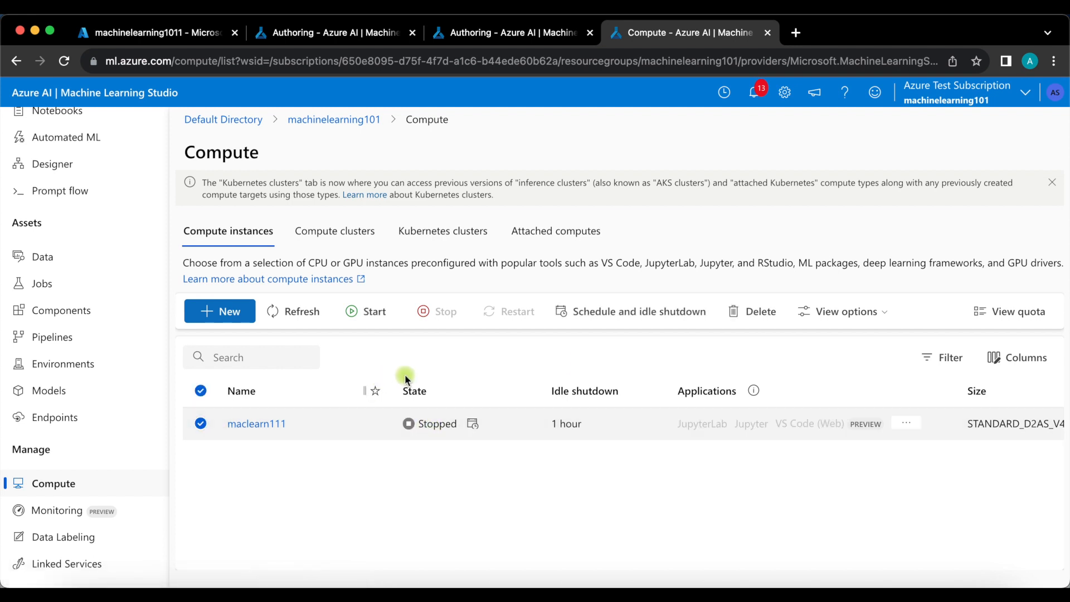
pyautogui.click(758, 326)
pyautogui.click(587, 392)
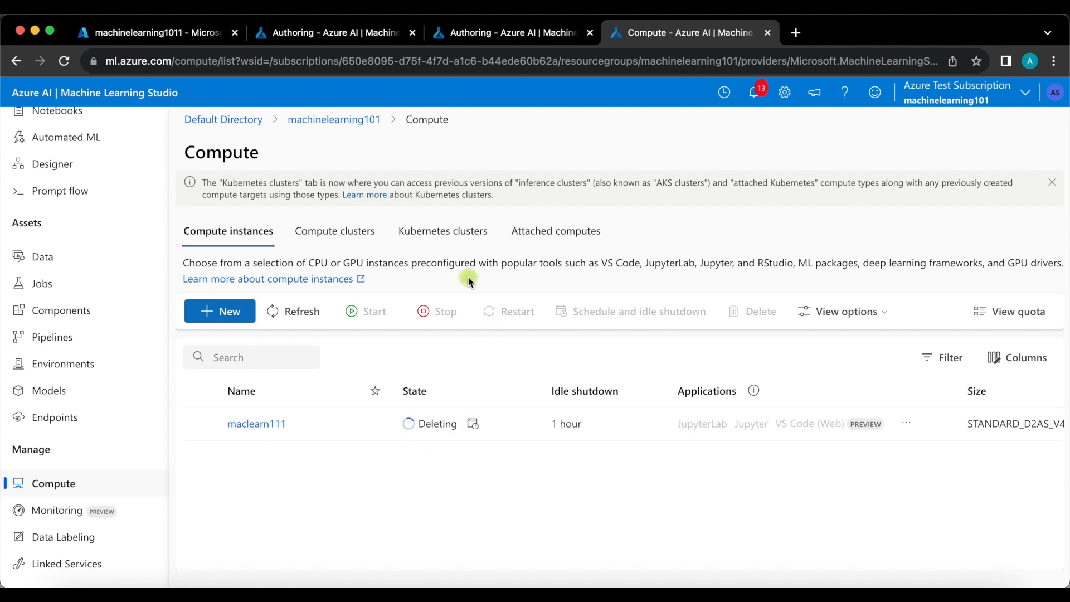
# Delete the aksmachinelearn Kubernetes cluster and check the deletion state of both the compute instance and the cluster.
pyautogui.click(451, 232)
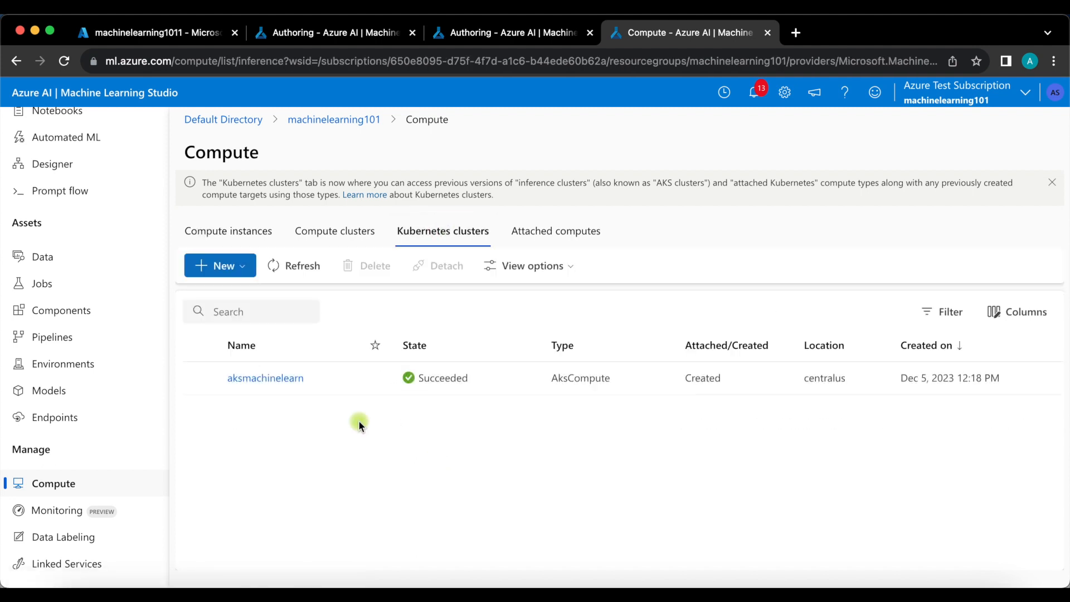
pyautogui.click(199, 378)
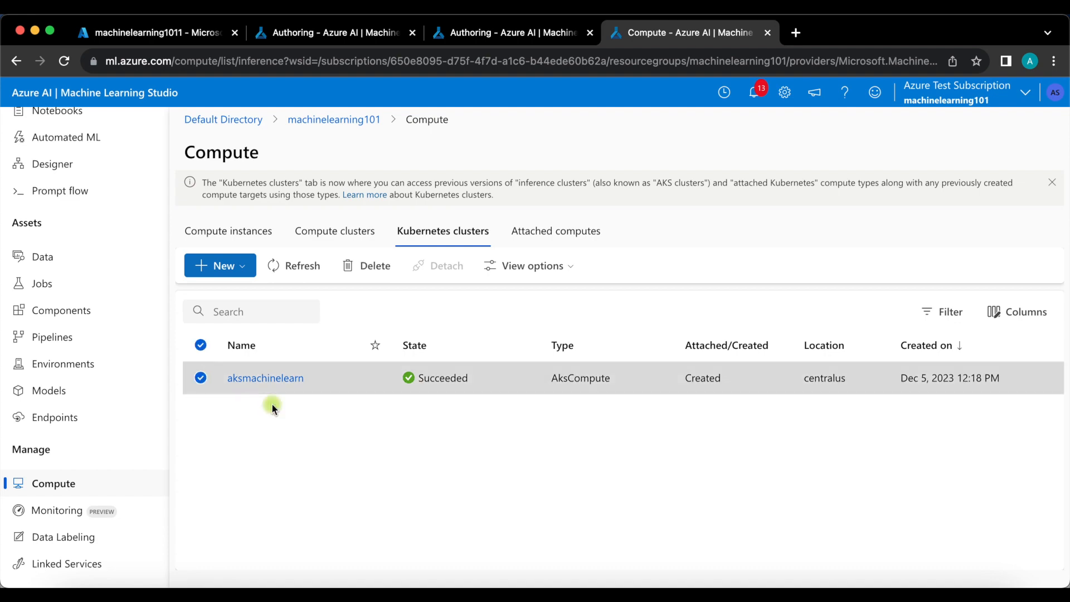
pyautogui.click(370, 264)
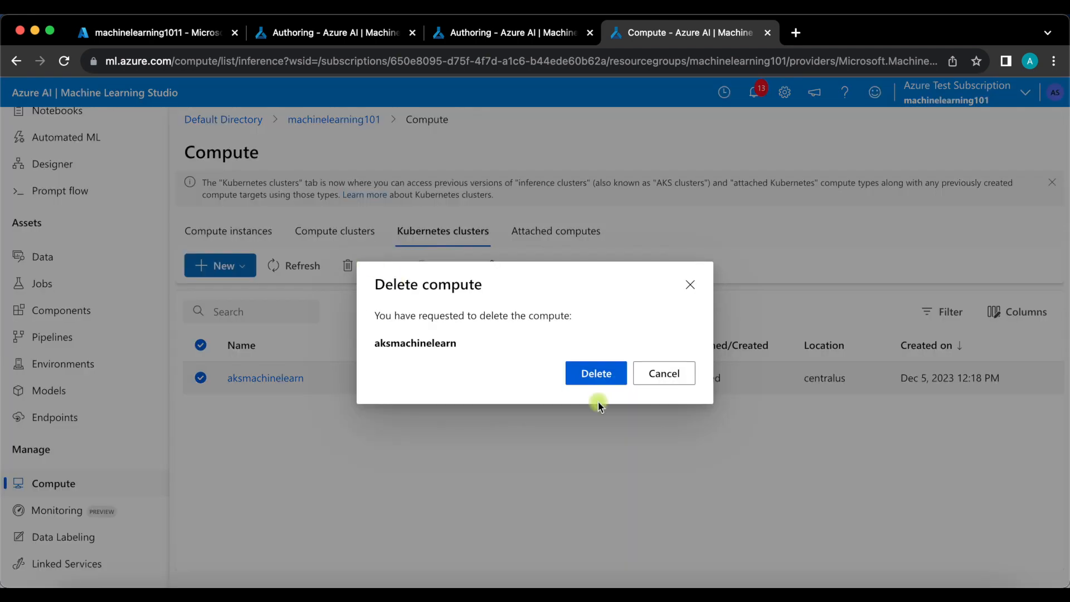
pyautogui.click(604, 377)
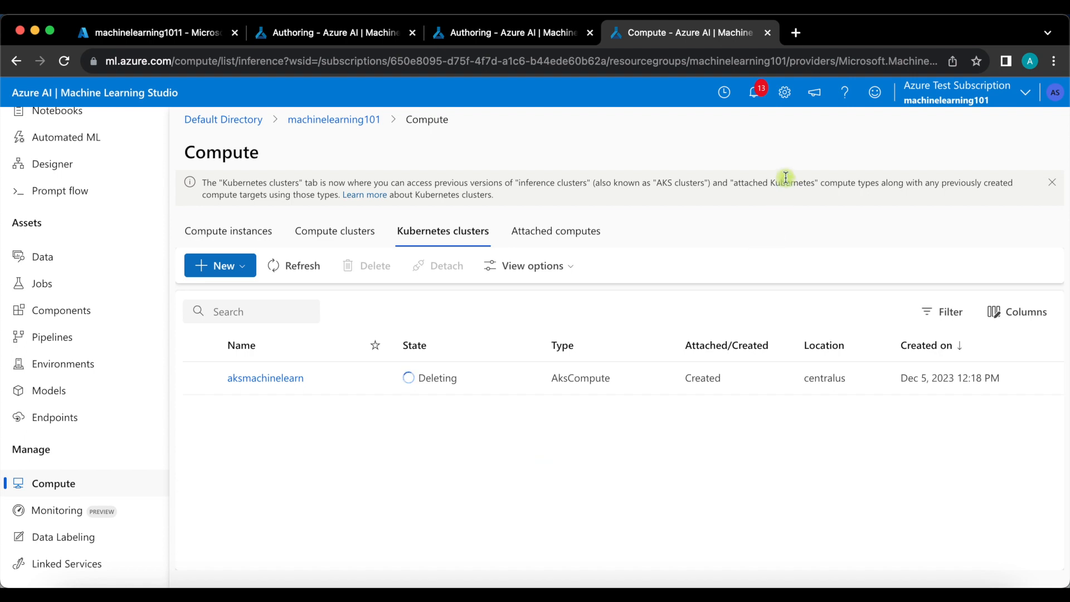
pyautogui.click(236, 238)
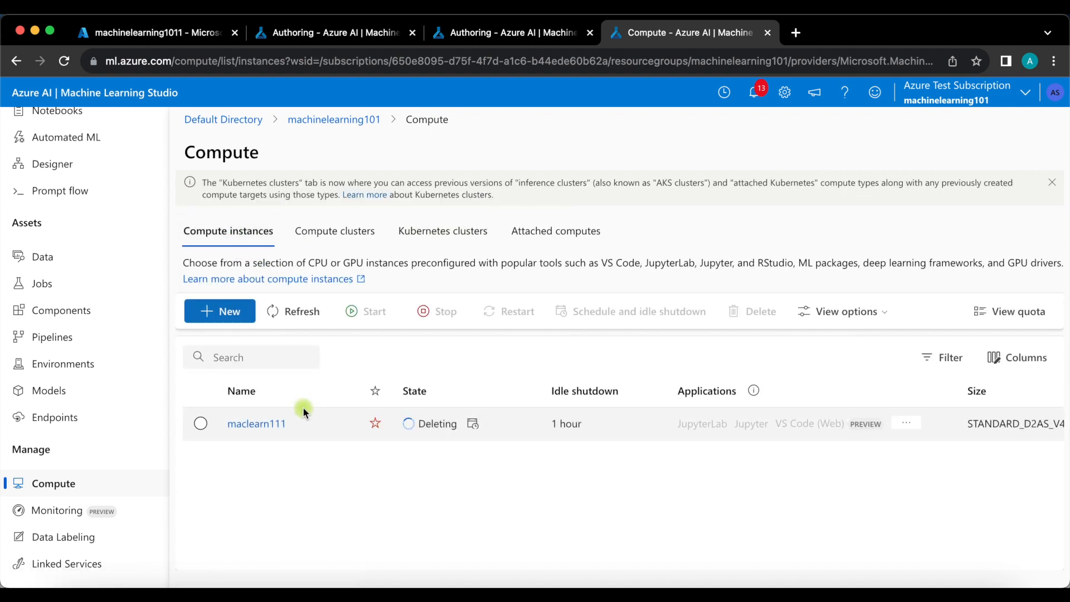
pyautogui.click(423, 233)
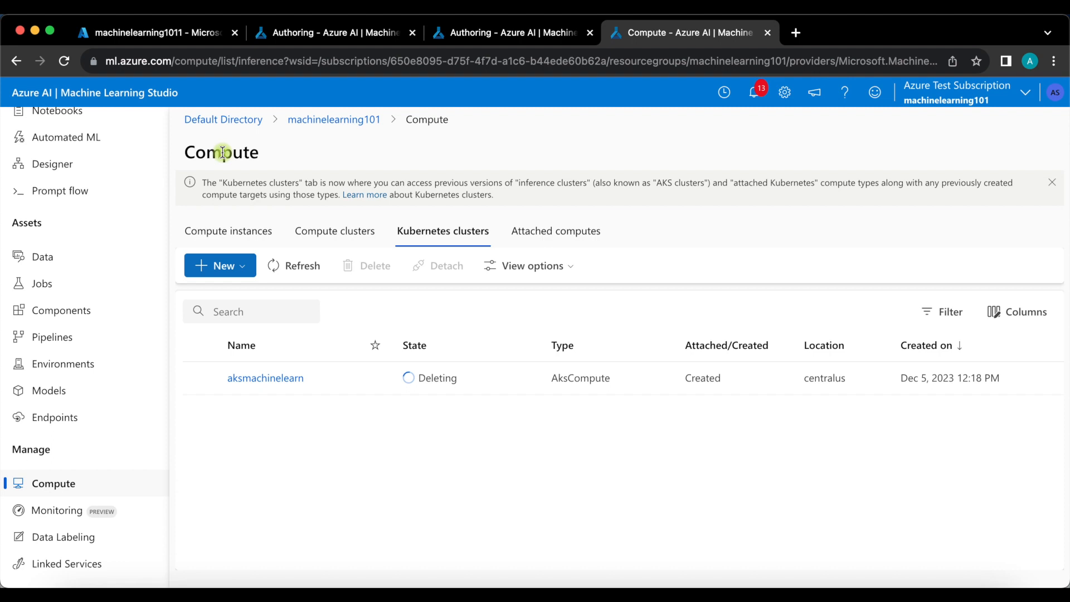
# Switch to the Azure portal, list all resources and open the machinelearning101 resource group to review its contents.
pyautogui.click(187, 36)
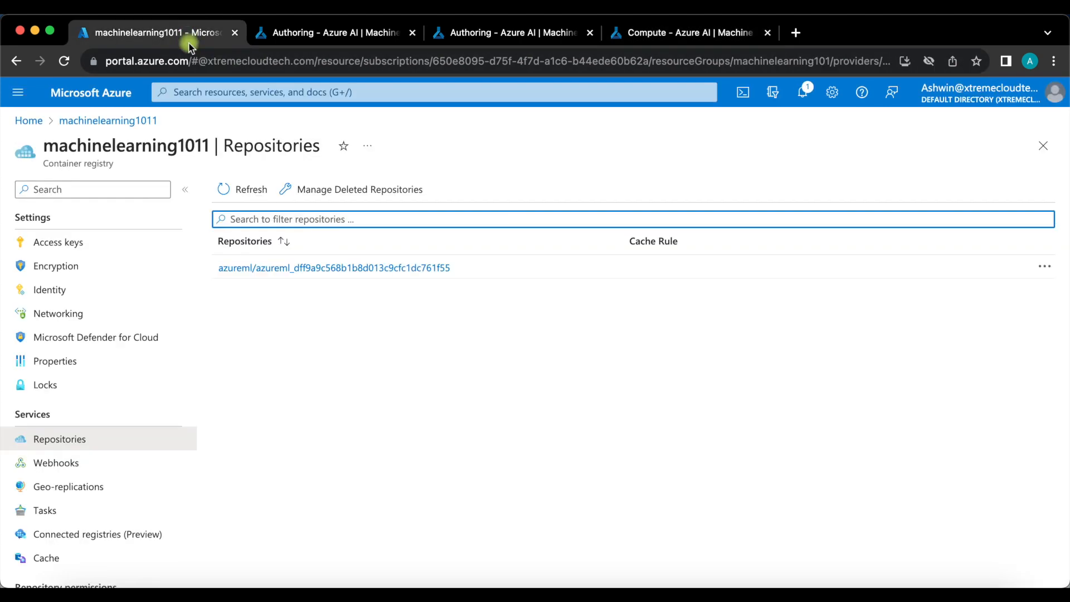
pyautogui.click(34, 122)
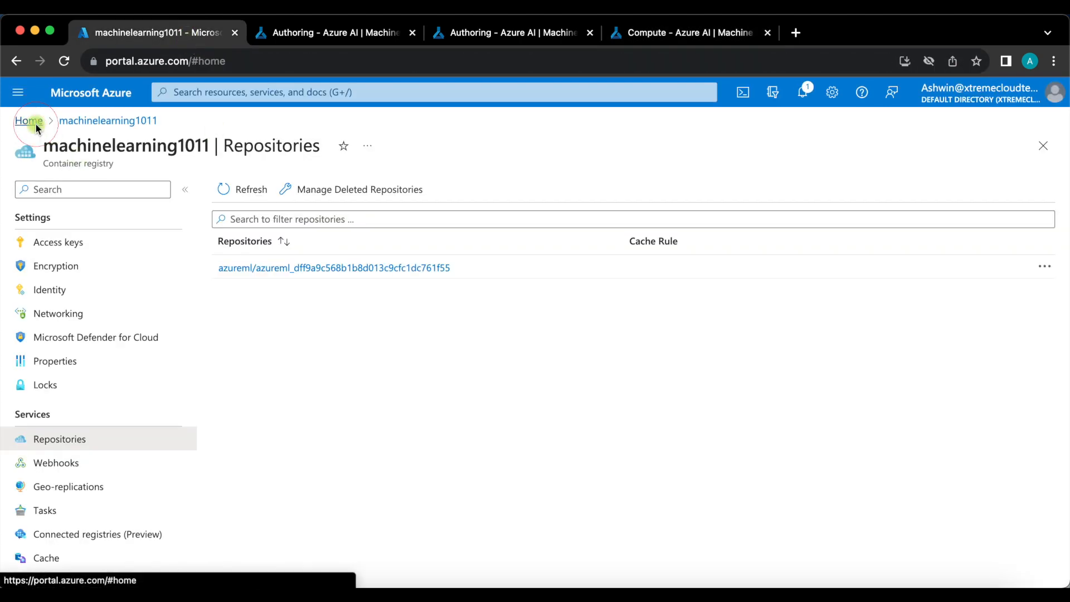
pyautogui.click(257, 190)
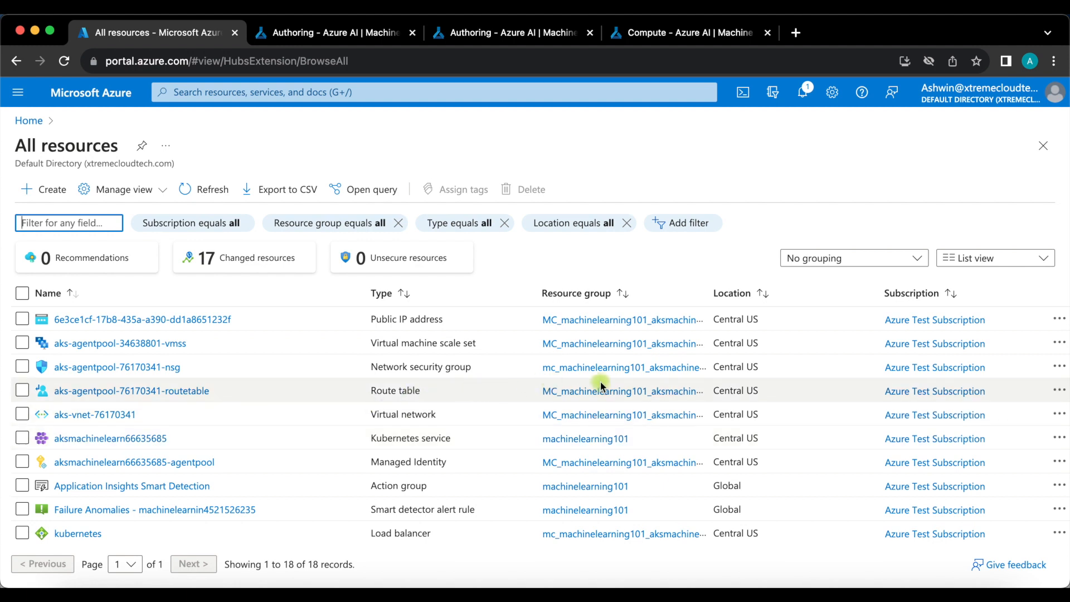
pyautogui.scroll(-2, 632, 439)
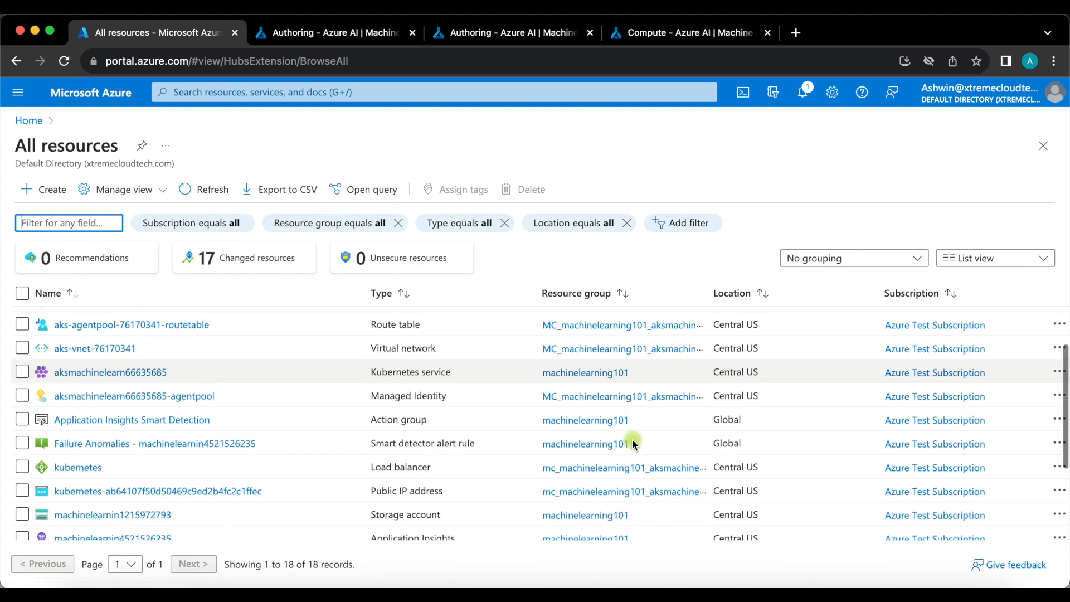
pyautogui.scroll(1, 632, 439)
pyautogui.scroll(-2, 632, 439)
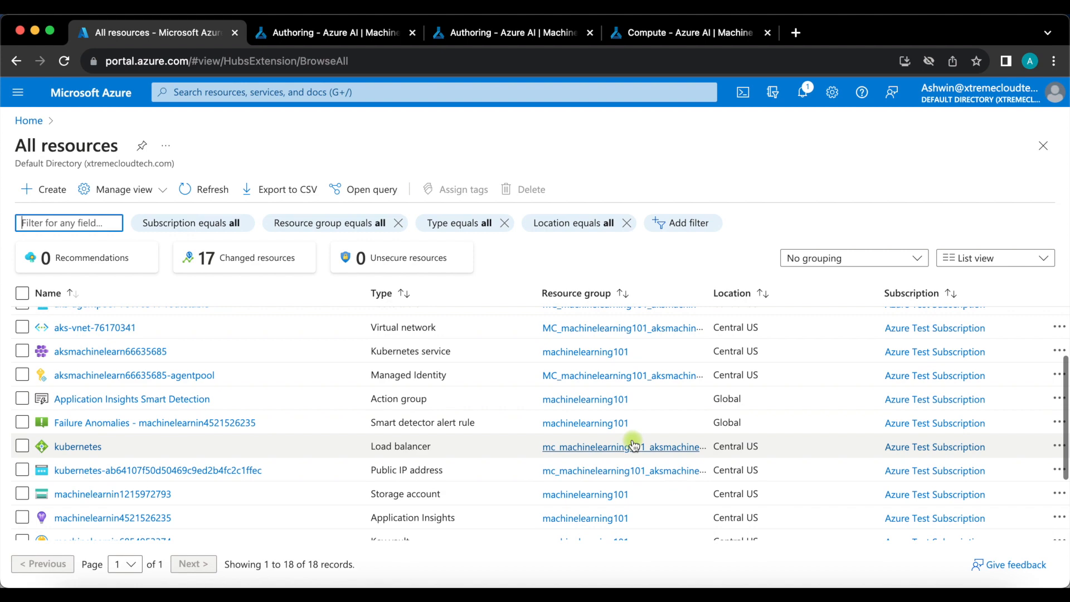
pyautogui.scroll(-1, 613, 429)
pyautogui.click(579, 410)
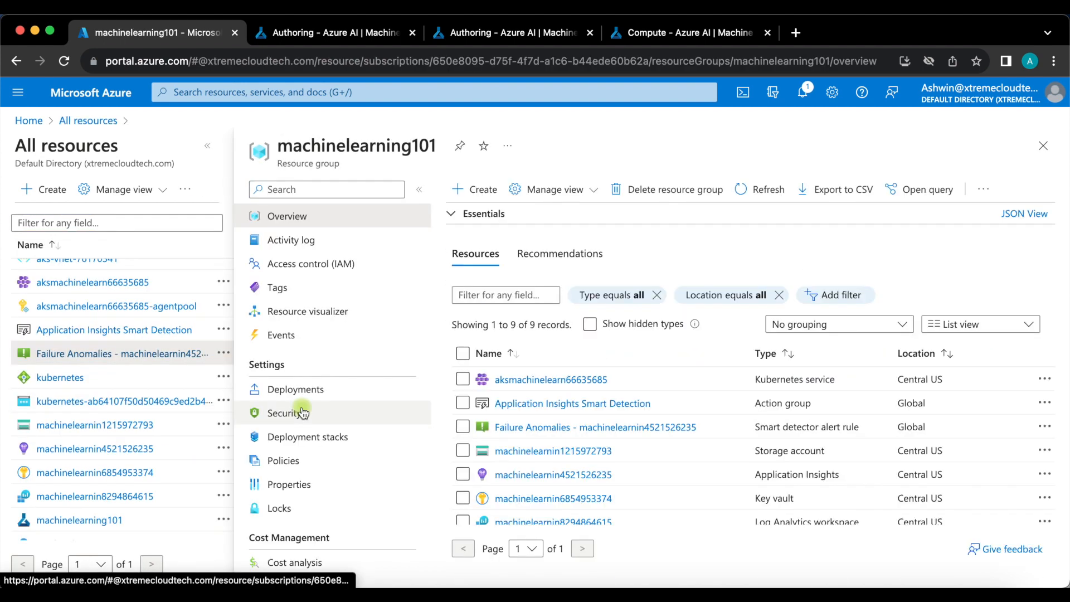
pyautogui.scroll(-2, 562, 427)
pyautogui.scroll(2, 565, 424)
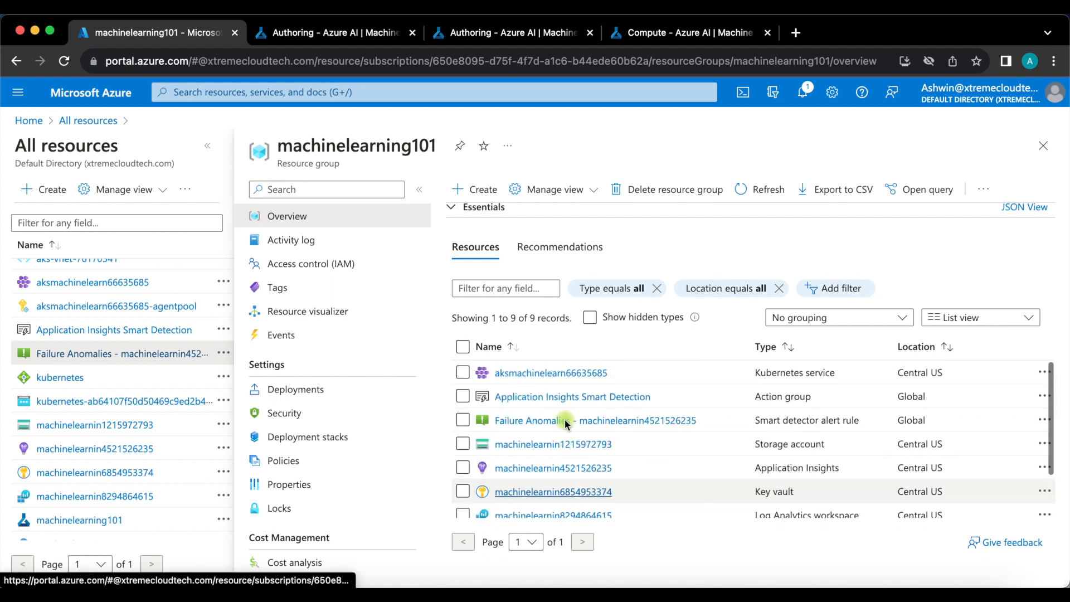
# Request deletion of the resource group, enter machinelearning101 as the confirmation name and review the dependent resources.
pyautogui.click(648, 192)
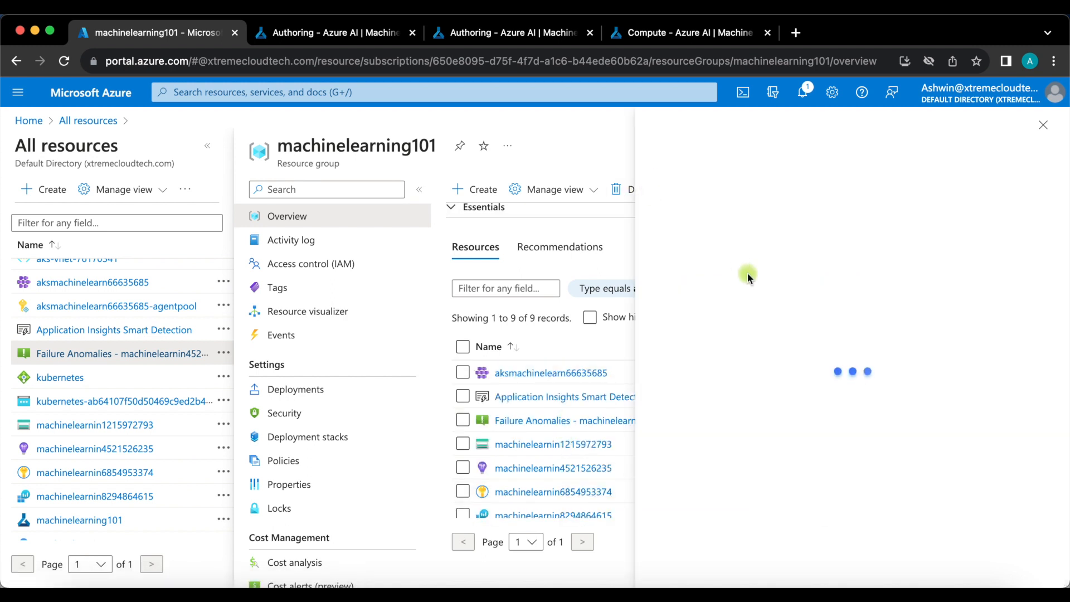
pyautogui.click(769, 233)
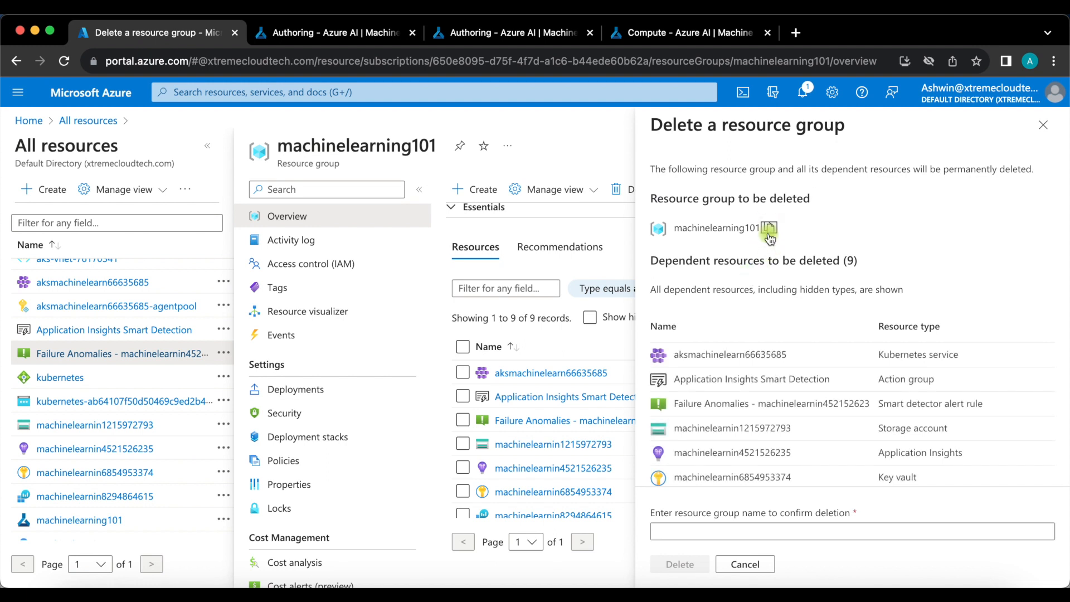
pyautogui.click(704, 525)
pyautogui.press('super+v')
pyautogui.click(689, 565)
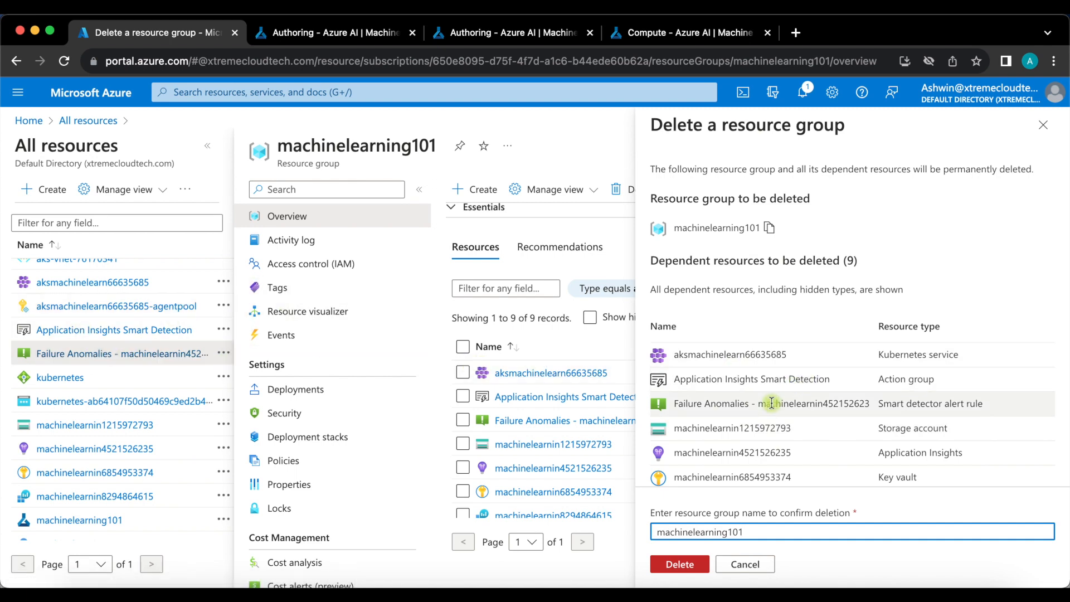
pyautogui.scroll(-3, 771, 402)
pyautogui.scroll(3, 717, 411)
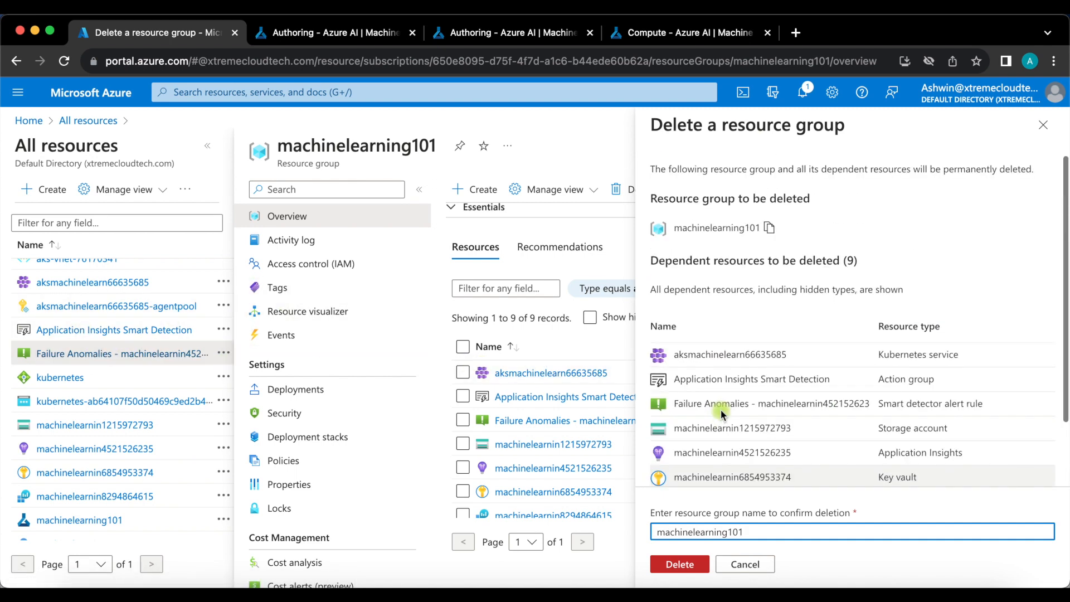